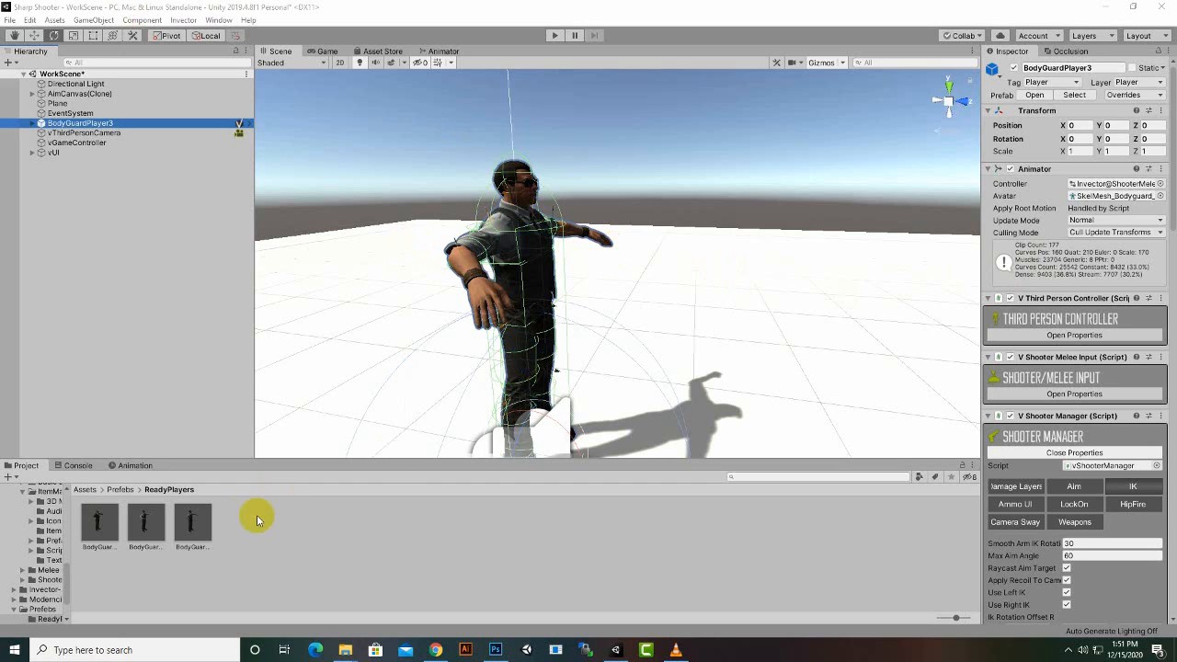
- Review the start items and their auto-equip settings in BodyGuardPlayer3's Item Manager component
click(139, 538)
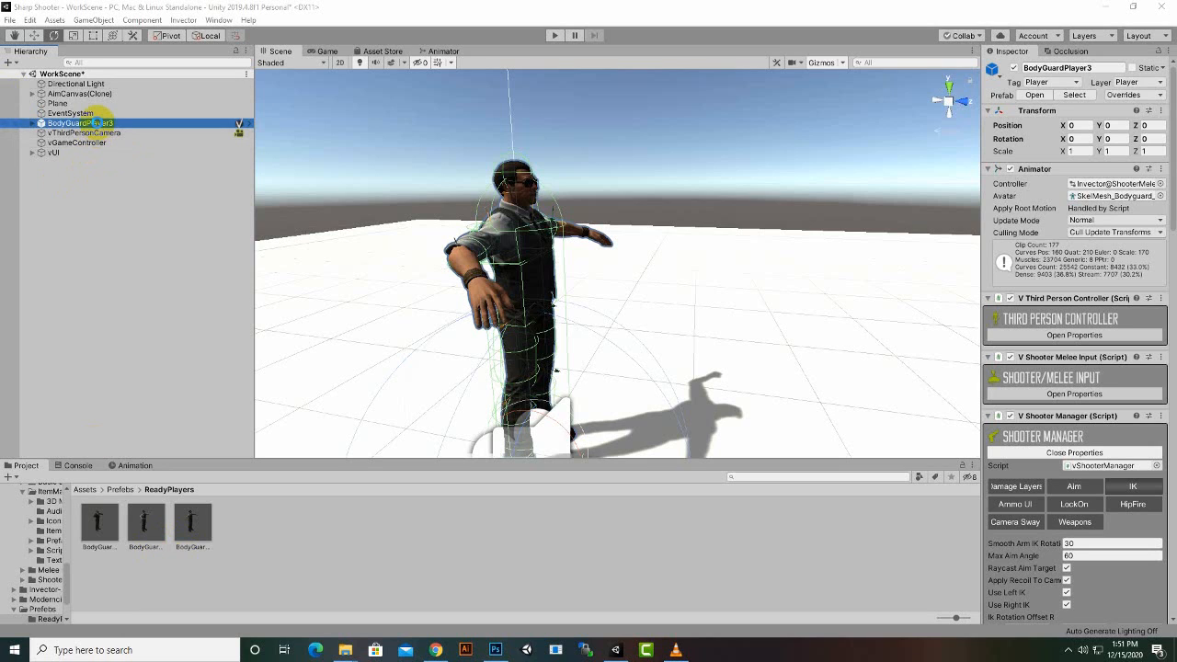
click(95, 120)
scroll(1033, 426, down, 3)
scroll(1033, 426, down, 10)
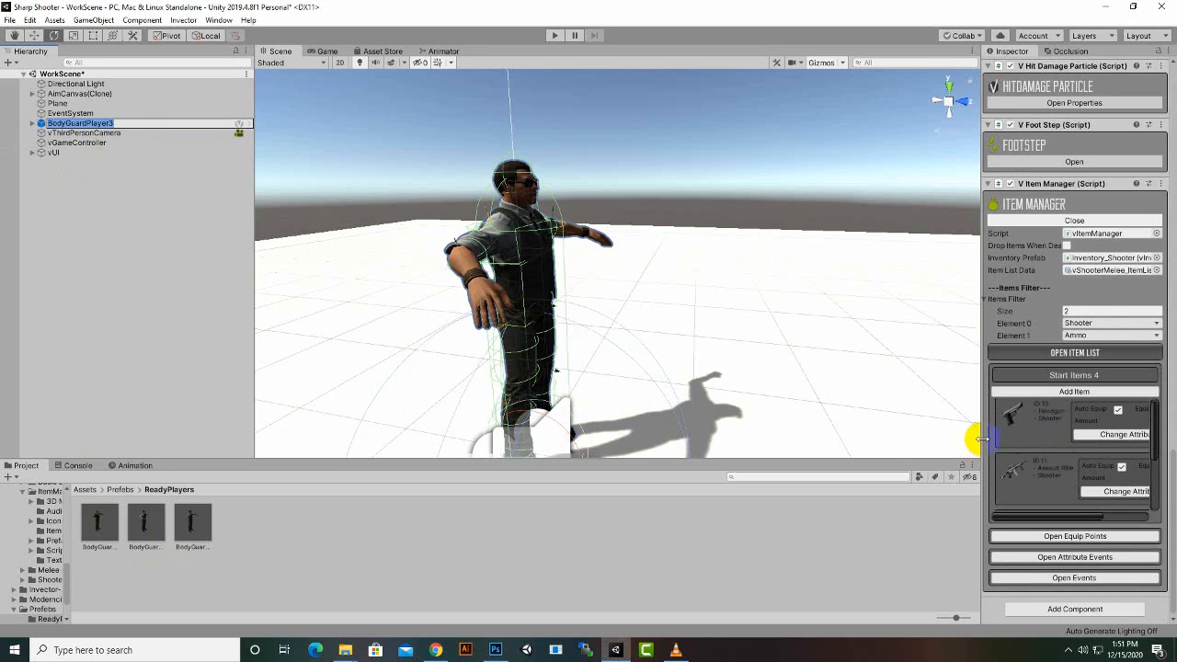
drag(980, 438, 826, 438)
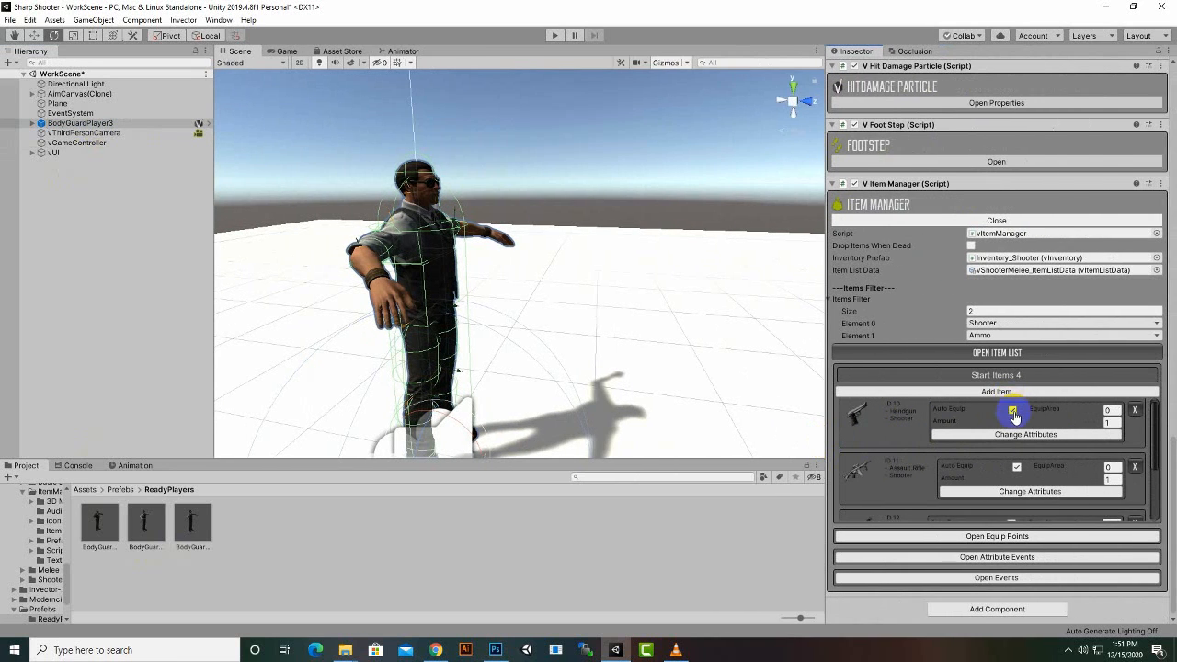
scroll(1018, 421, down, 2)
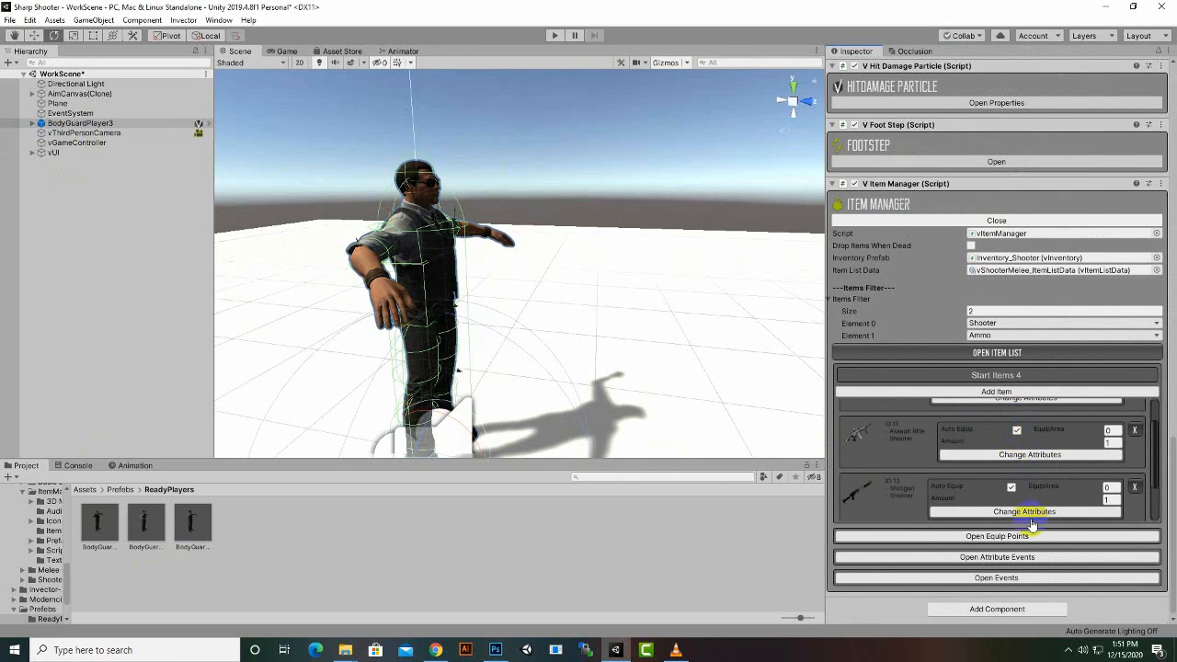
scroll(869, 419, up, 2)
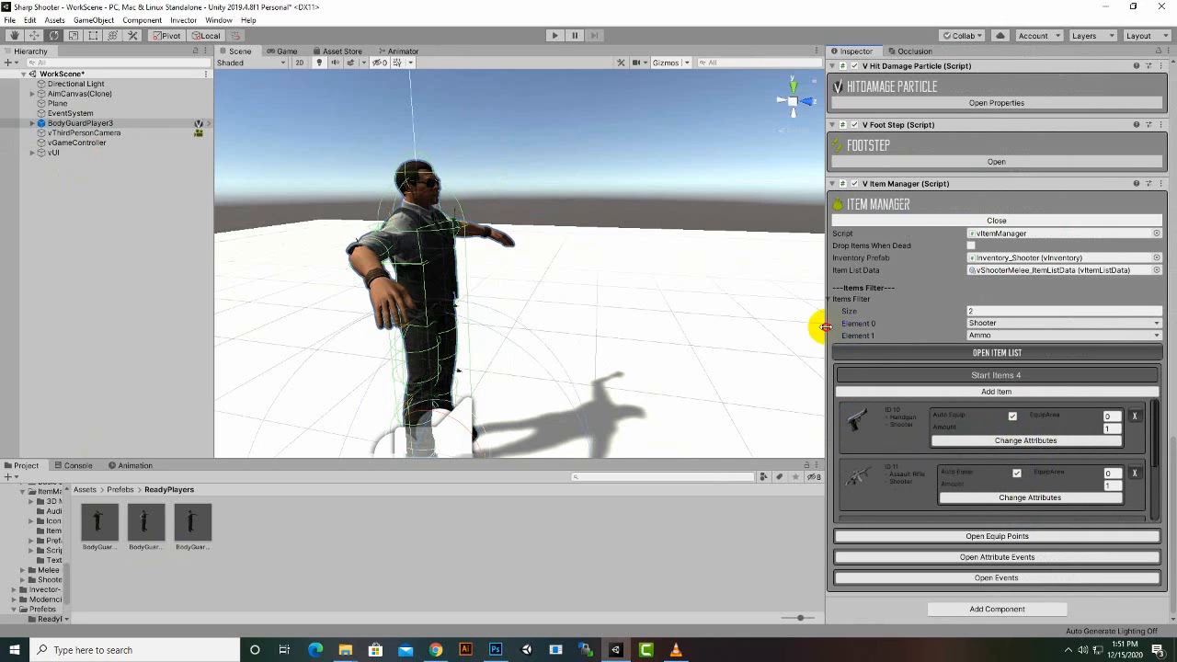
drag(826, 326, 1009, 326)
- Play-test WorkScene, aiming with the starting handgun and the weapons in slots 2, 3 and 4, and end the test
click(555, 35)
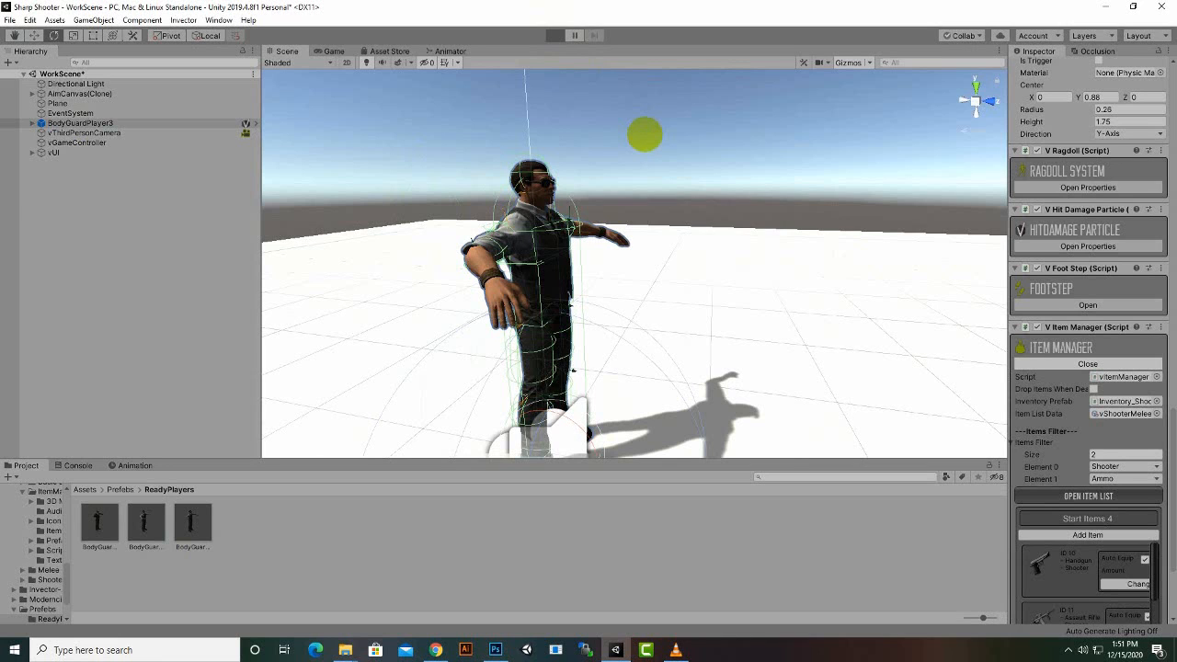
right_click(634, 263)
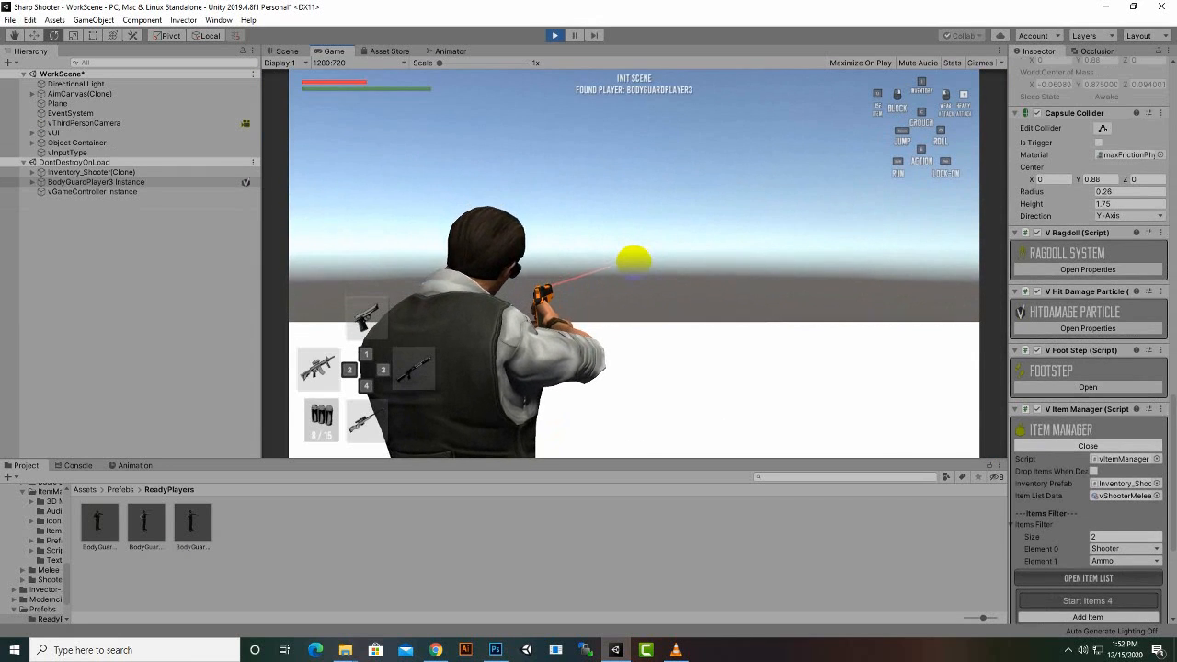
key(2)
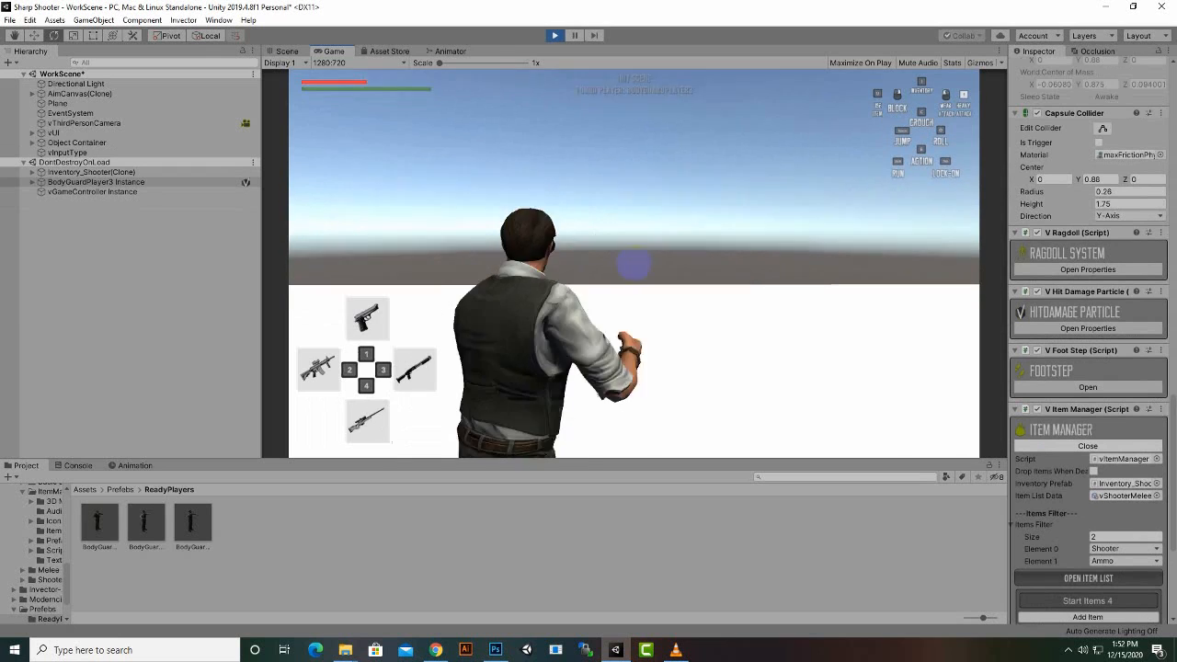
right_click(634, 263)
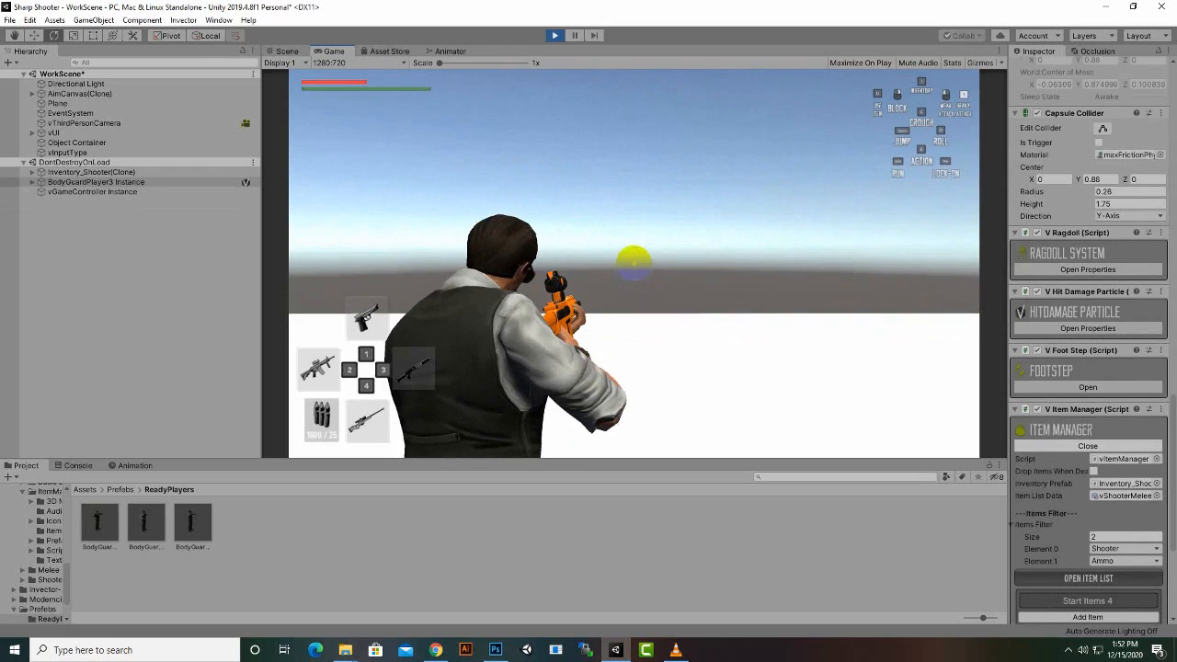
key(3)
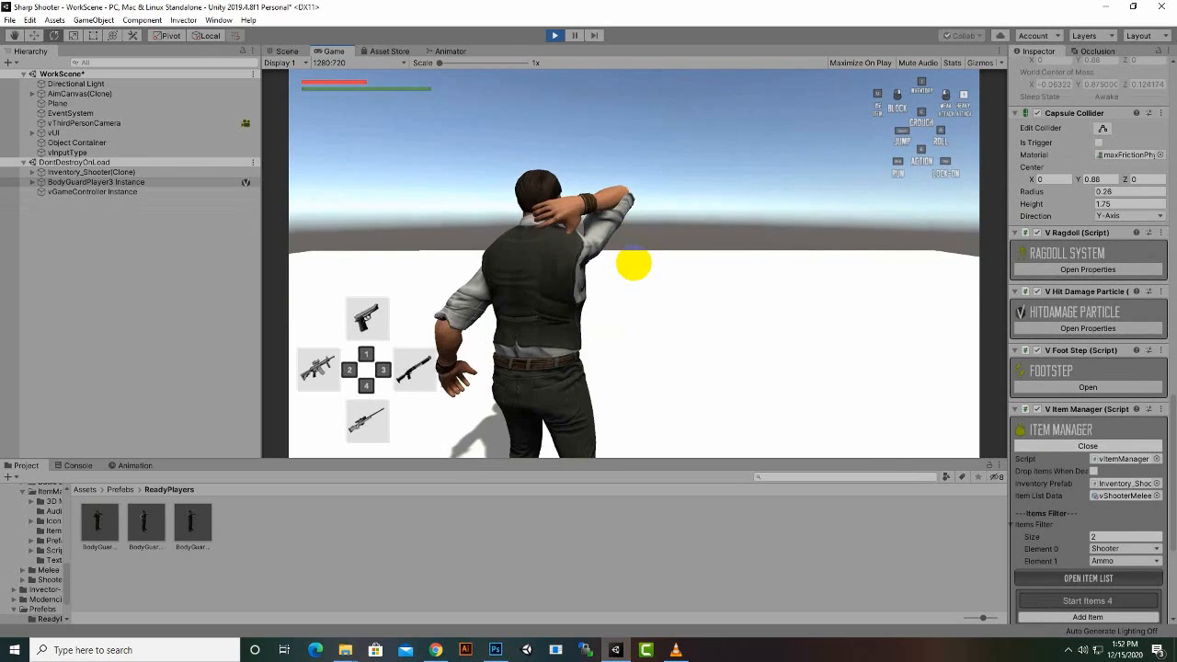
right_click(633, 263)
key(4)
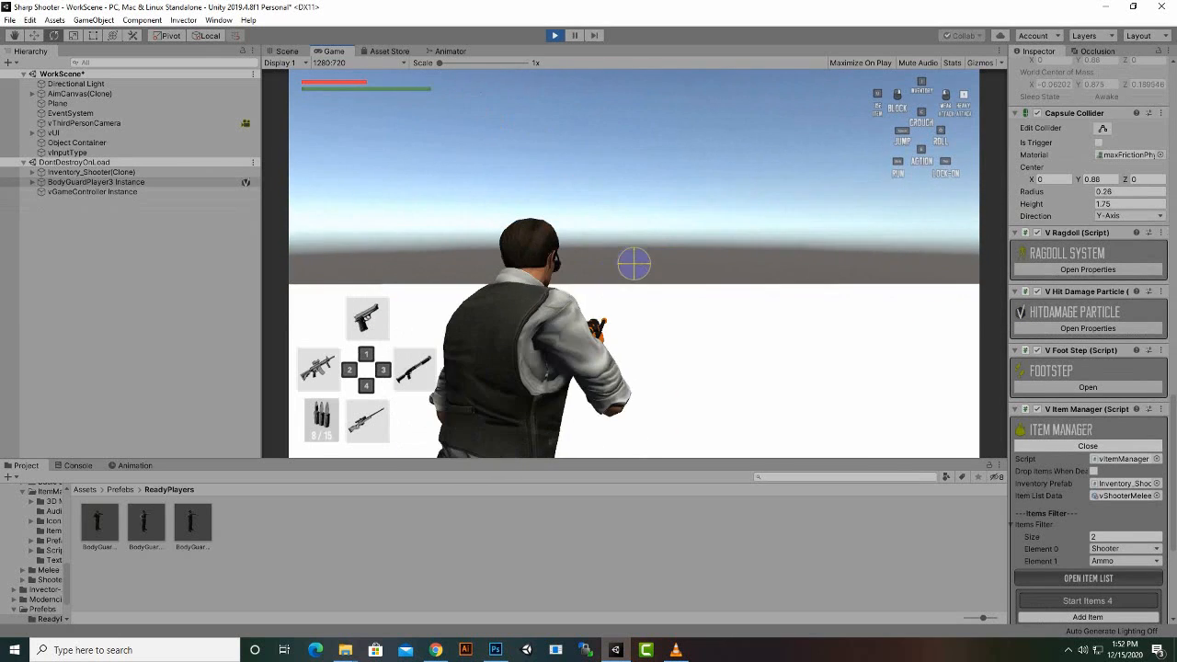
right_click(634, 263)
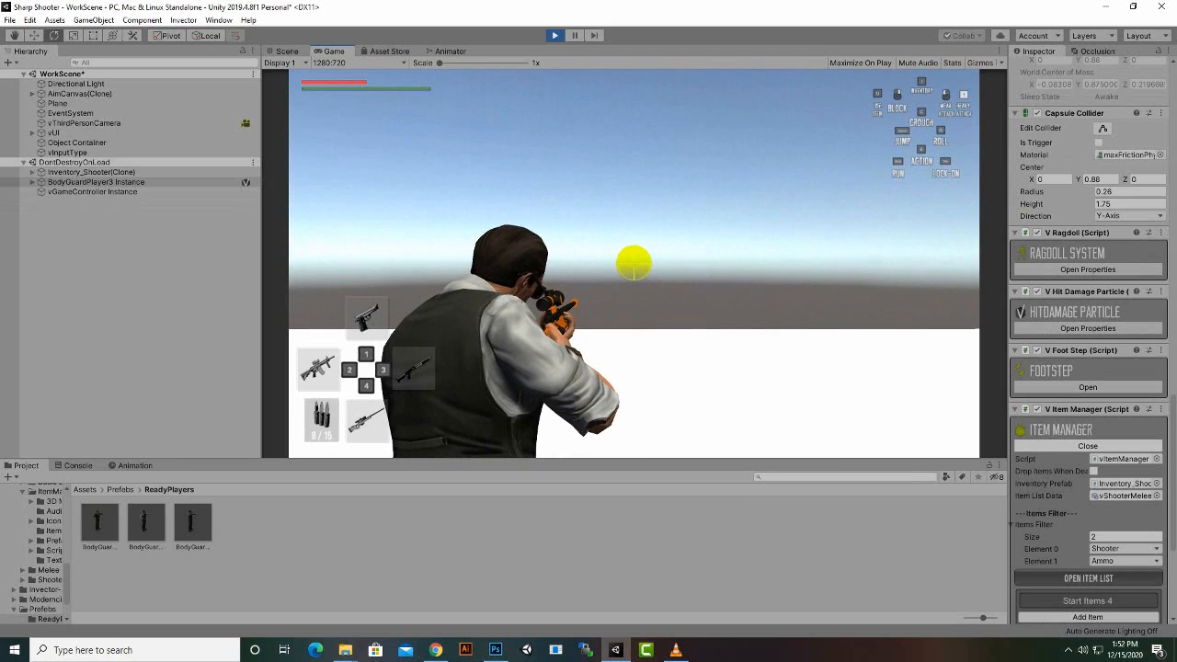
key(Escape)
click(555, 35)
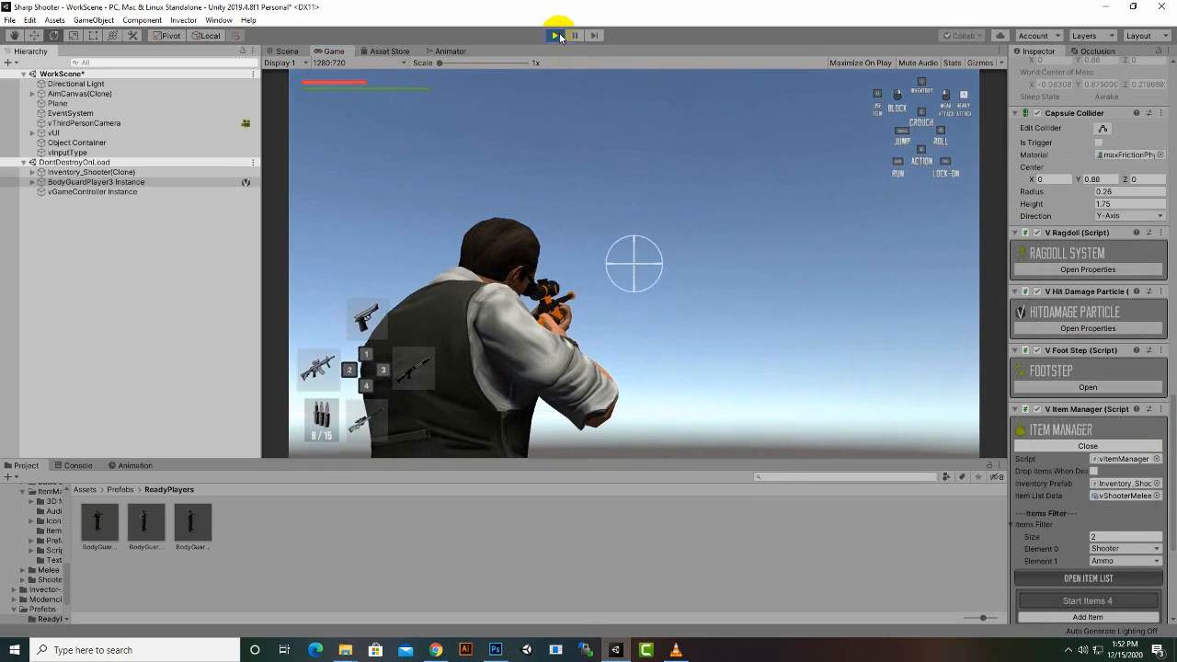
- Delete BodyGuardPlayer3 from WorkScene and save the scene
click(80, 124)
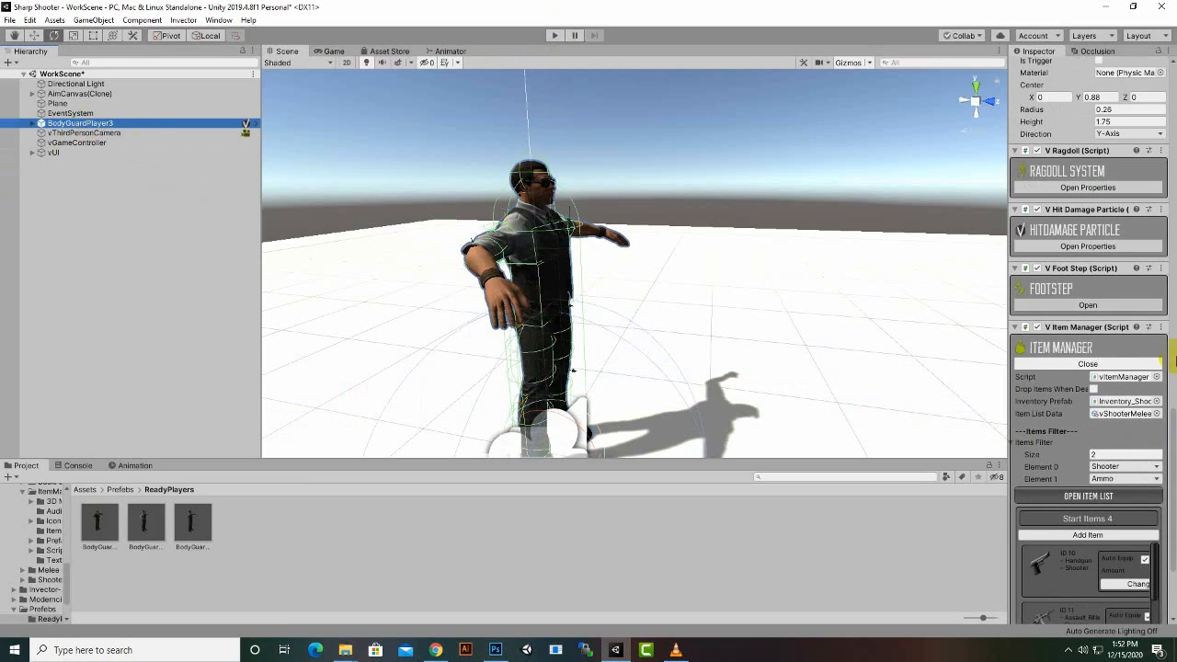
scroll(1110, 366, down, 3)
scroll(1111, 366, up, 9)
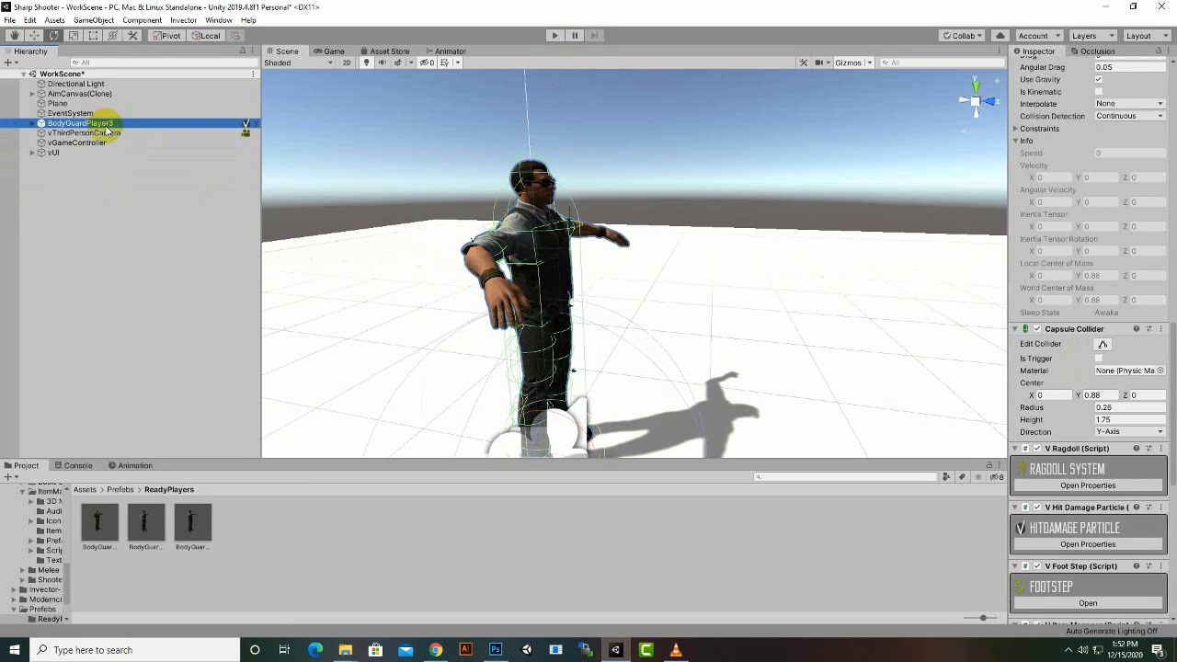
click(124, 229)
click(118, 122)
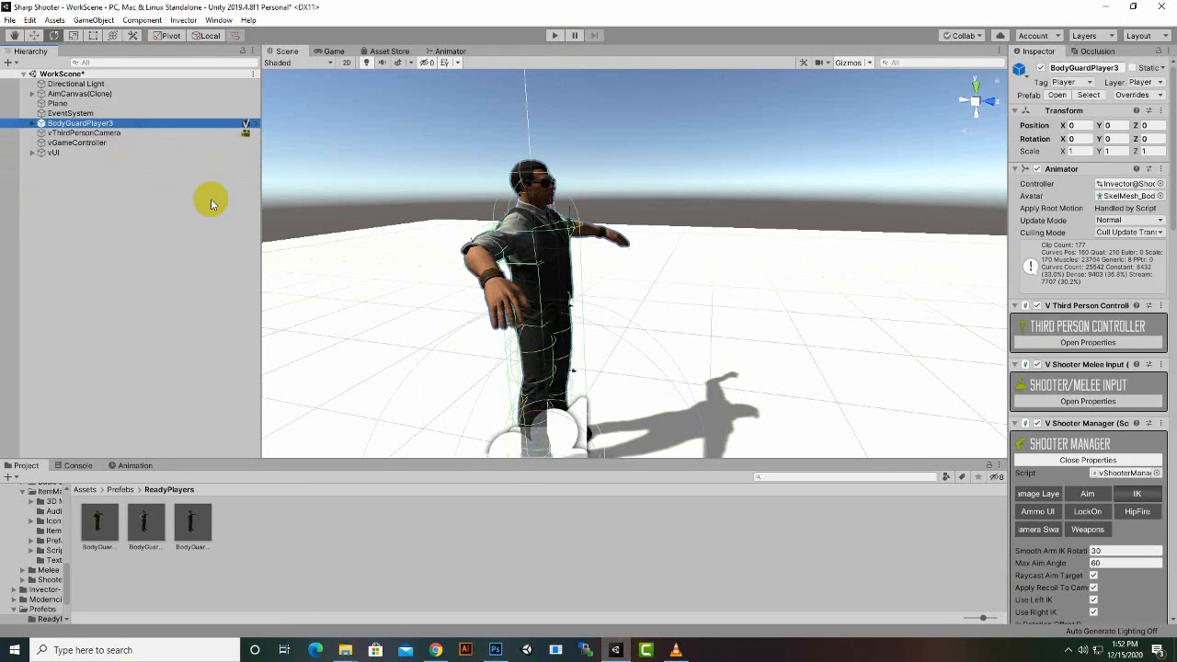
key(Delete)
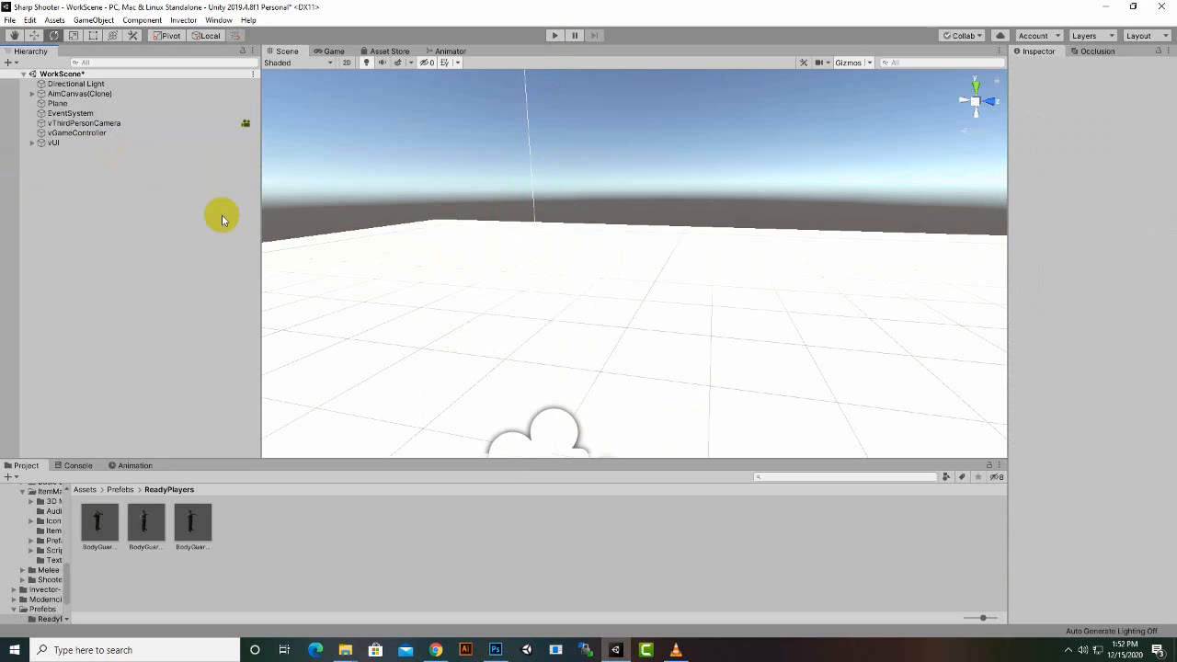
key(ctrl+s)
- Open the MainMenu scene from the project's Scenes folder and inspect its contents
click(85, 489)
click(615, 529)
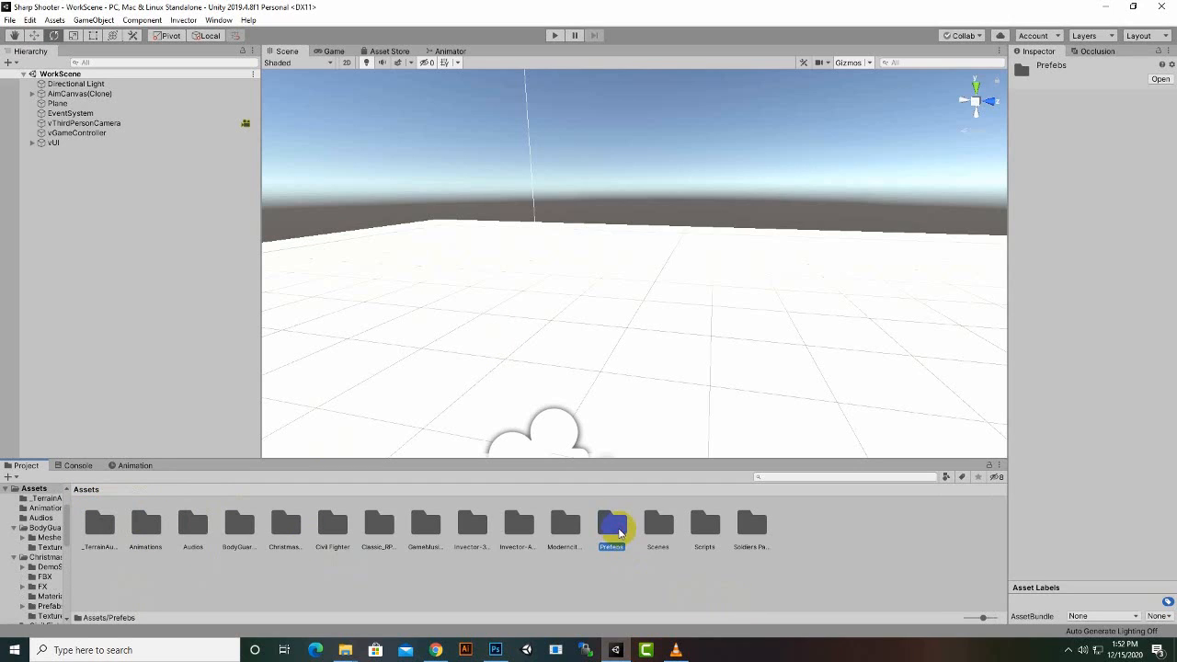
double_click(658, 526)
click(150, 543)
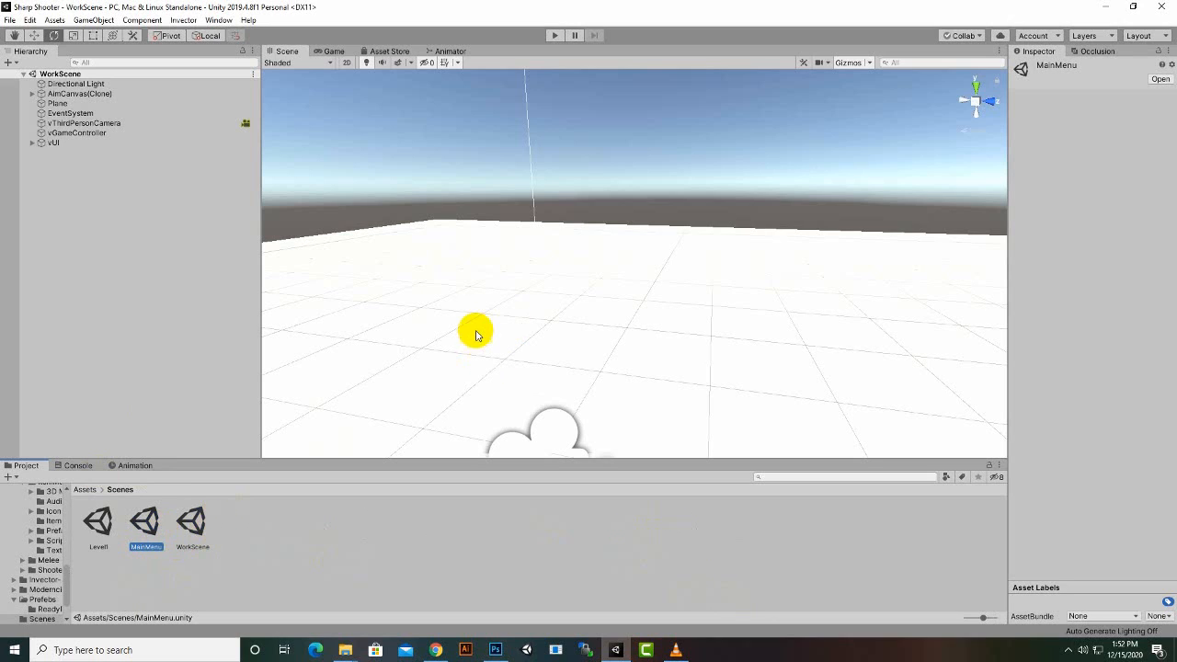
scroll(476, 331, down, 2)
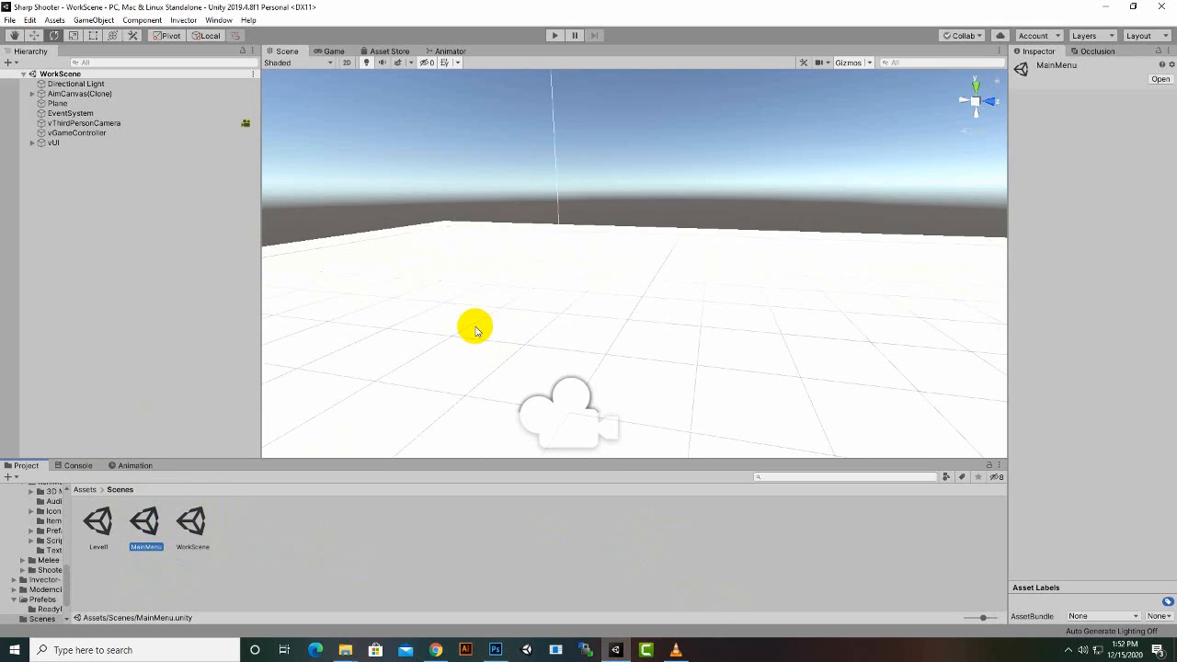
double_click(143, 526)
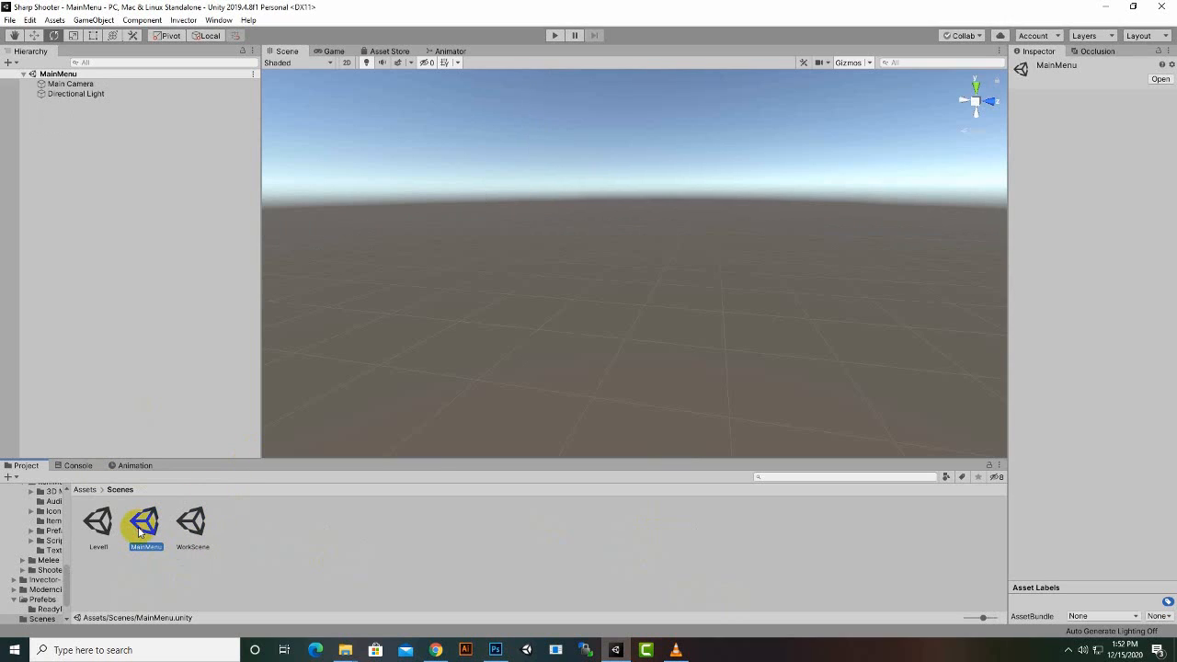
scroll(604, 241, down, 3)
scroll(604, 241, up, 3)
- Reopen WorkScene and delete the MainMenu scene asset from the Scenes folder
double_click(202, 518)
click(142, 541)
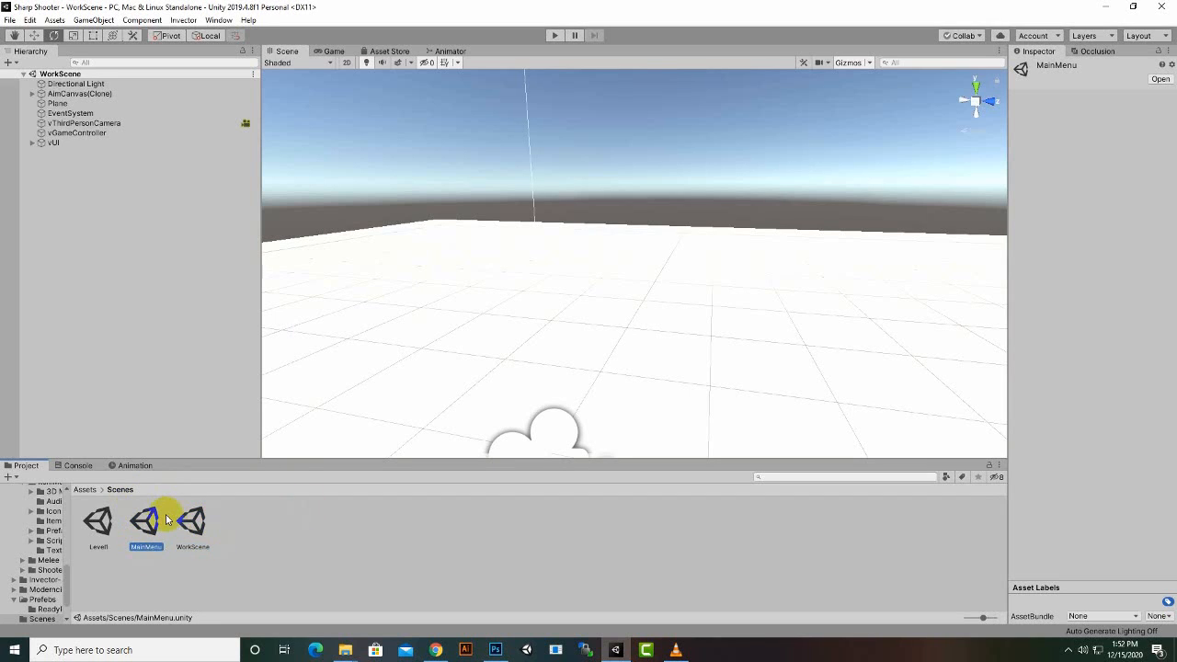
right_click(152, 523)
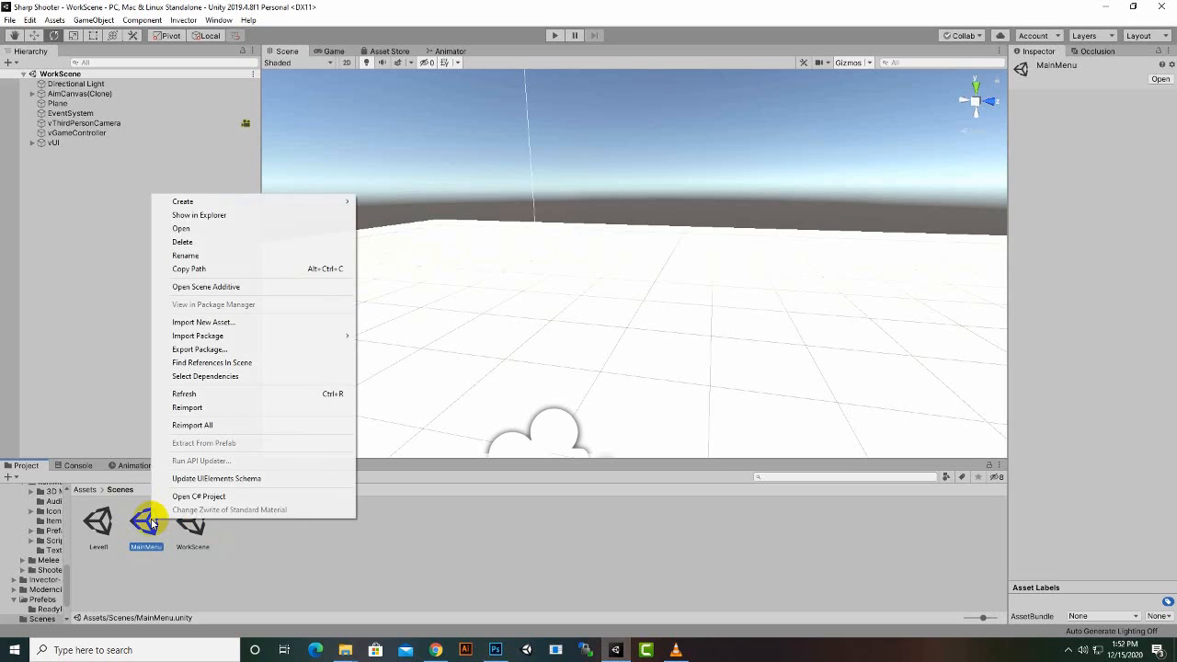
click(306, 242)
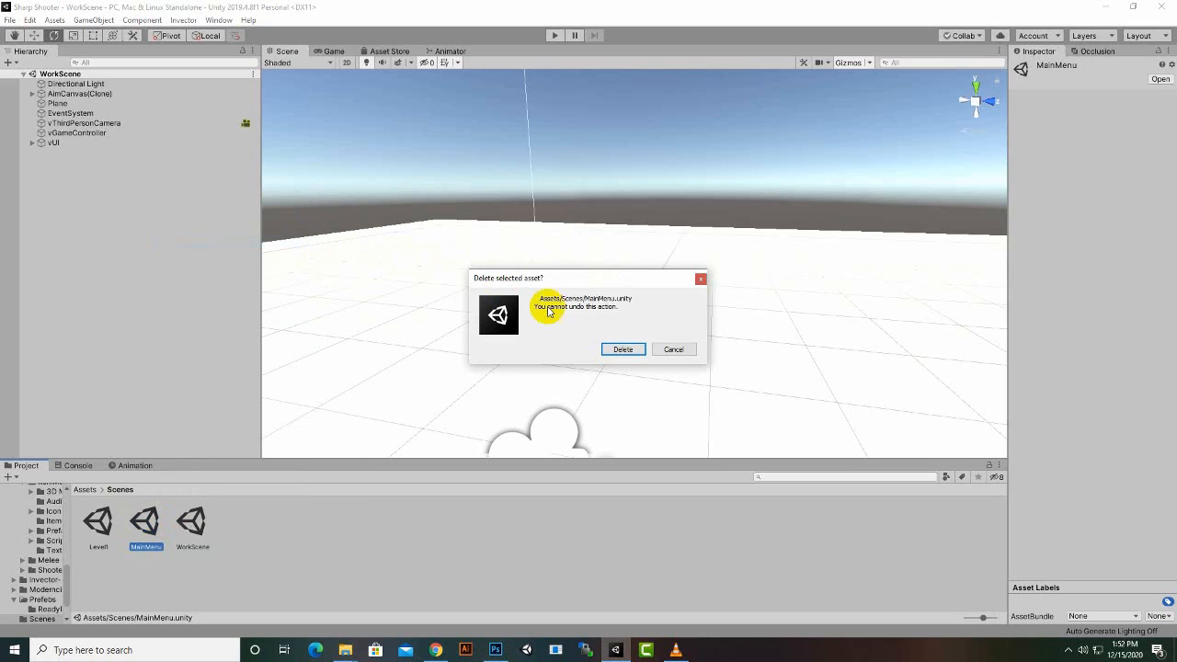
click(625, 351)
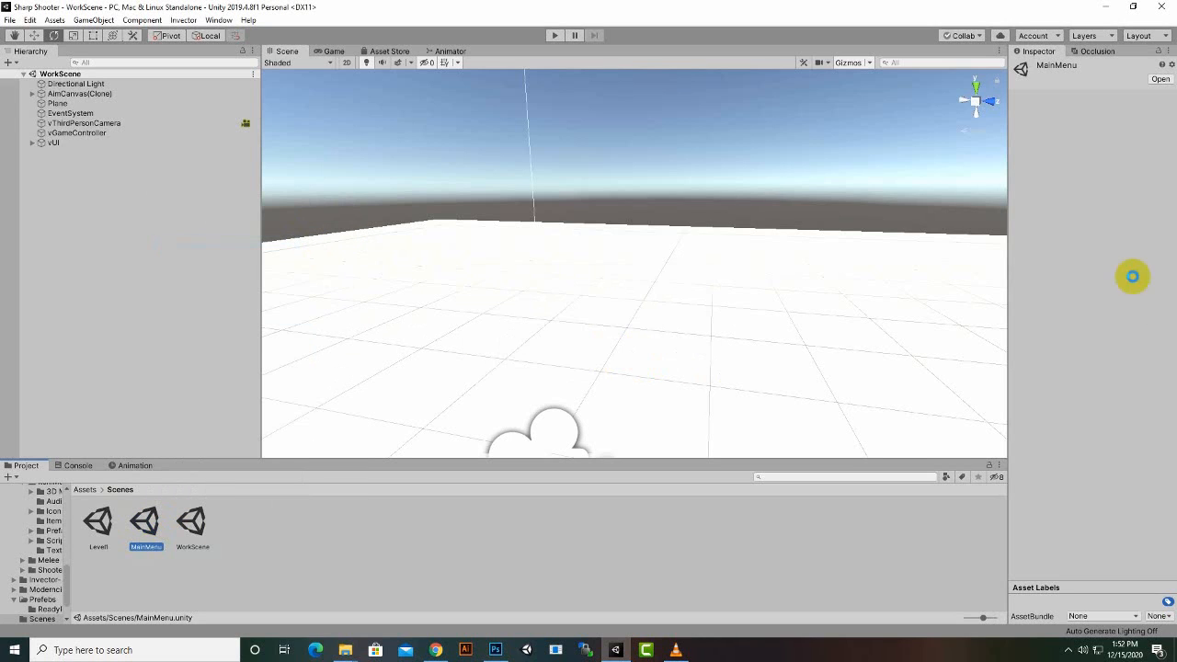
- Open the Christmas_Log_Village_Day scene from the Christmas_Log_Village DemoScene folder and preview it in play mode
click(85, 489)
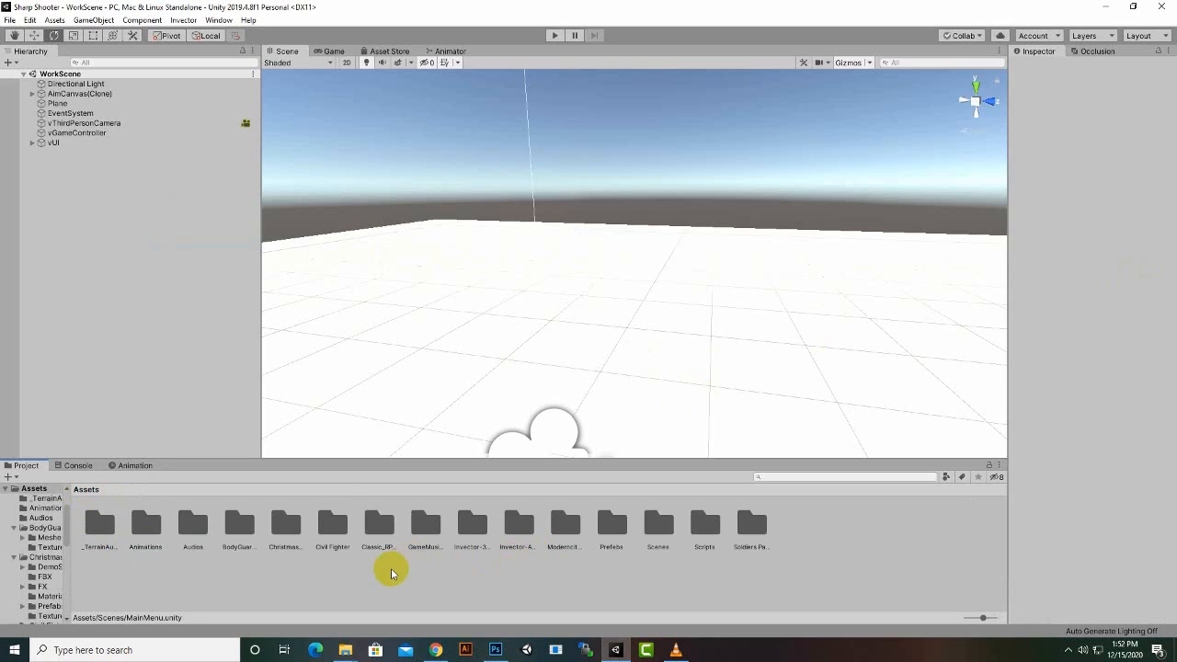
click(296, 533)
double_click(295, 534)
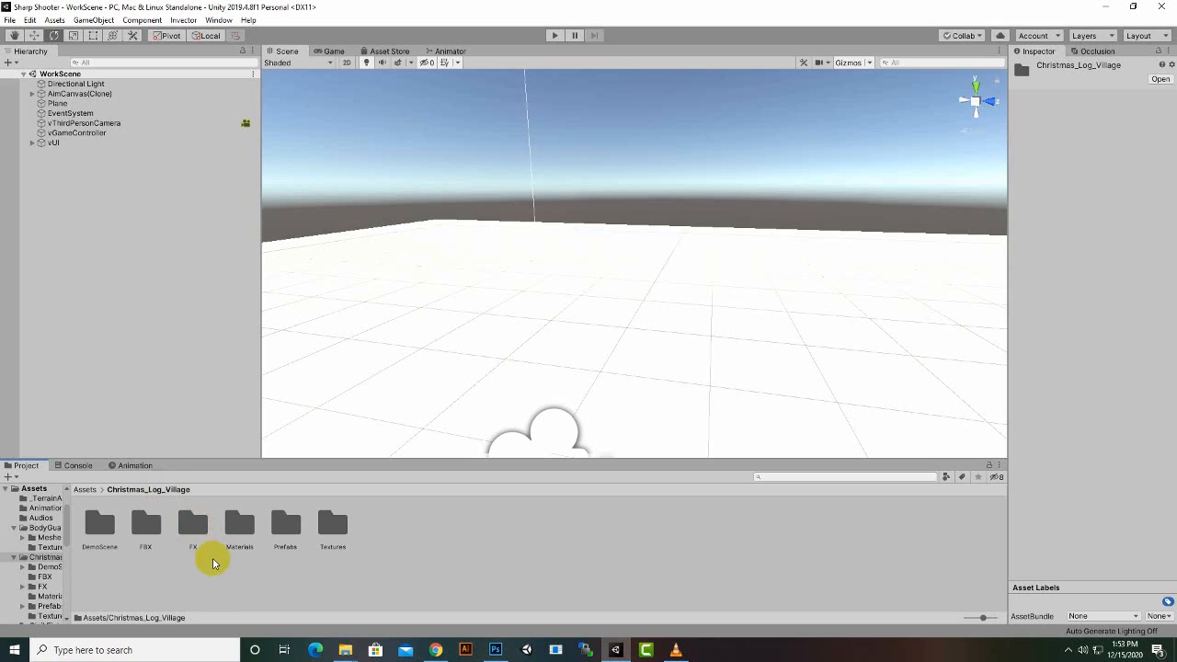
double_click(99, 523)
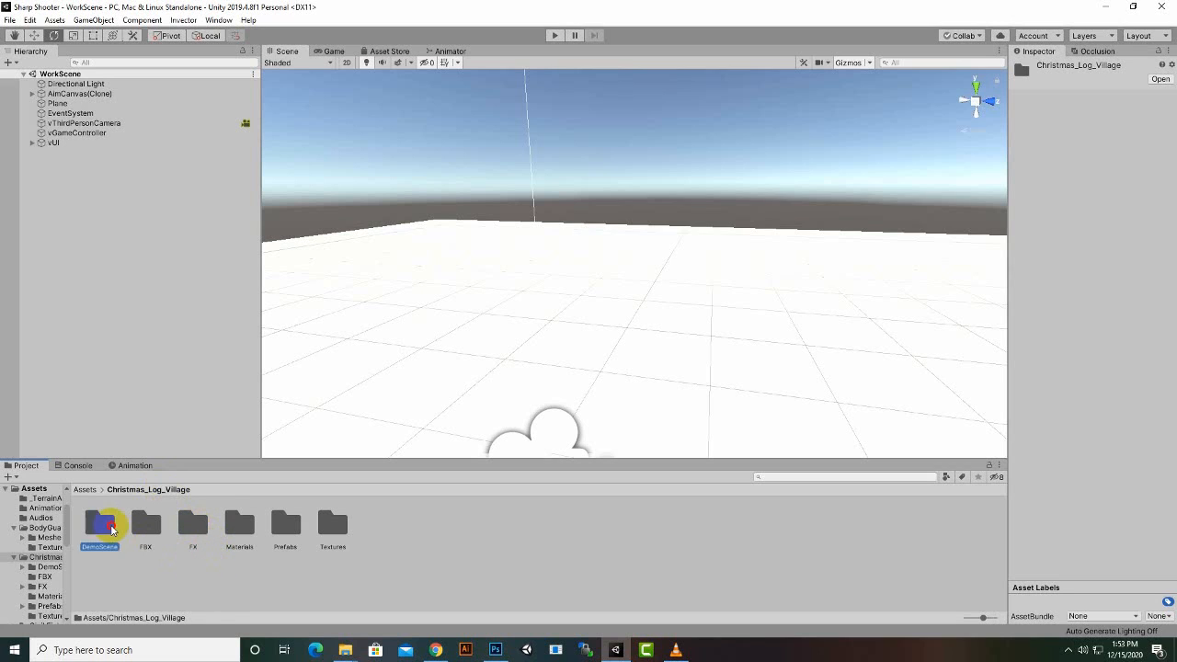
double_click(518, 536)
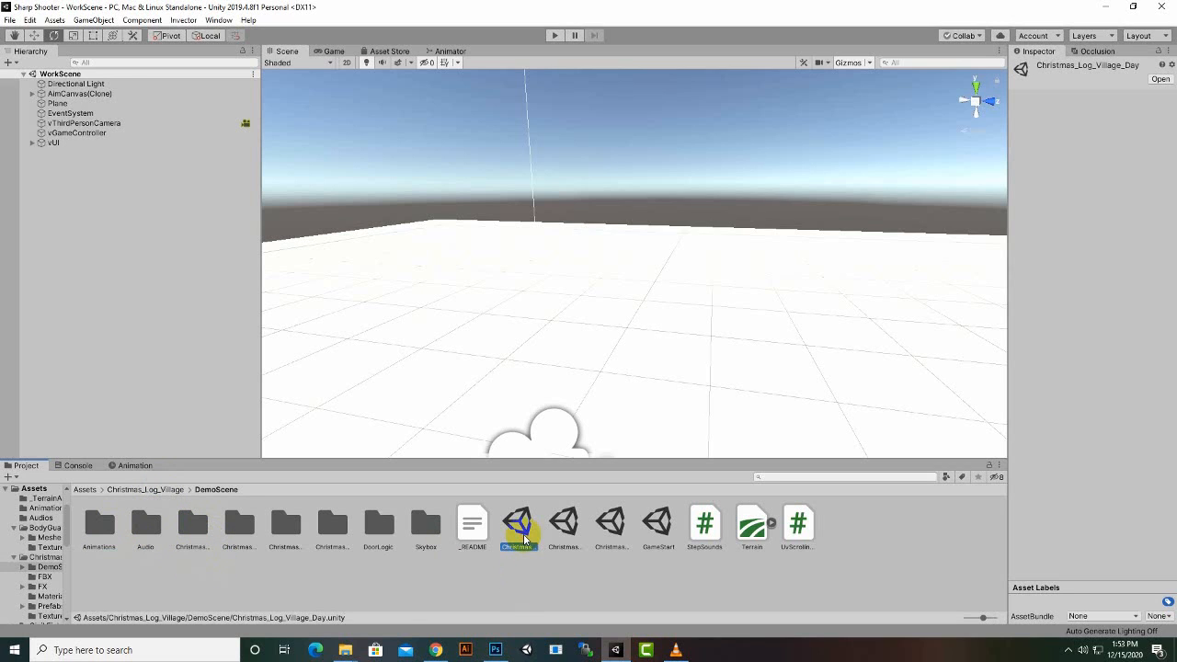
click(556, 35)
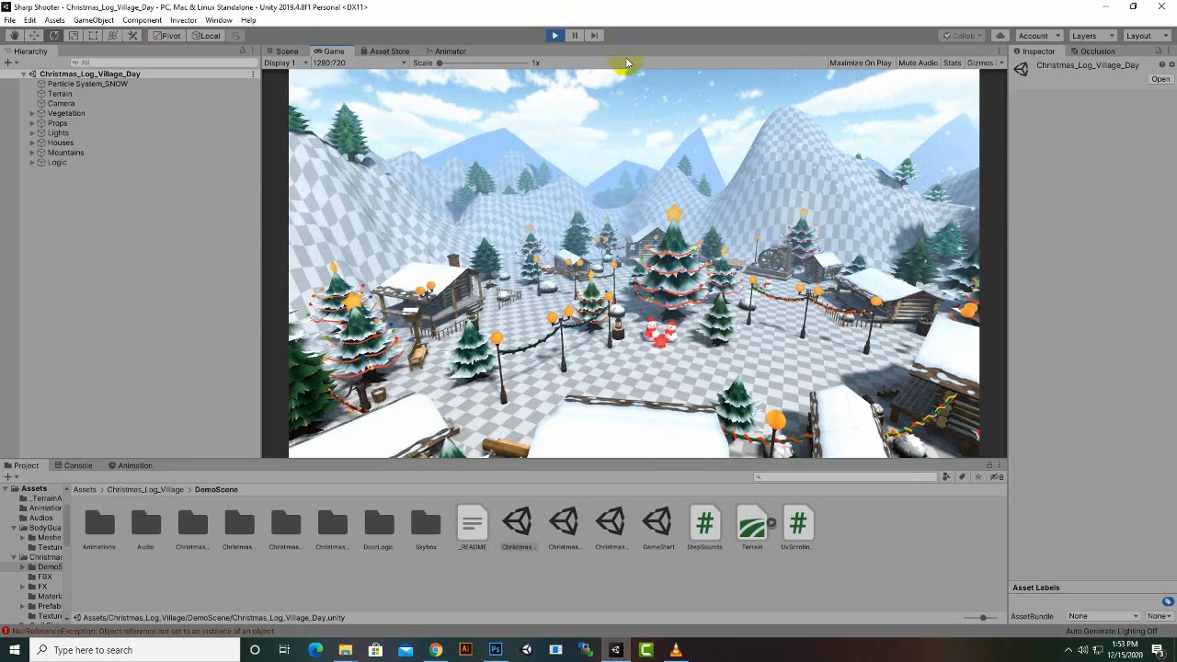
click(555, 35)
- Open the Christmas_Log_Village_Night scene from the DemoScene folder and preview it in play mode
click(595, 504)
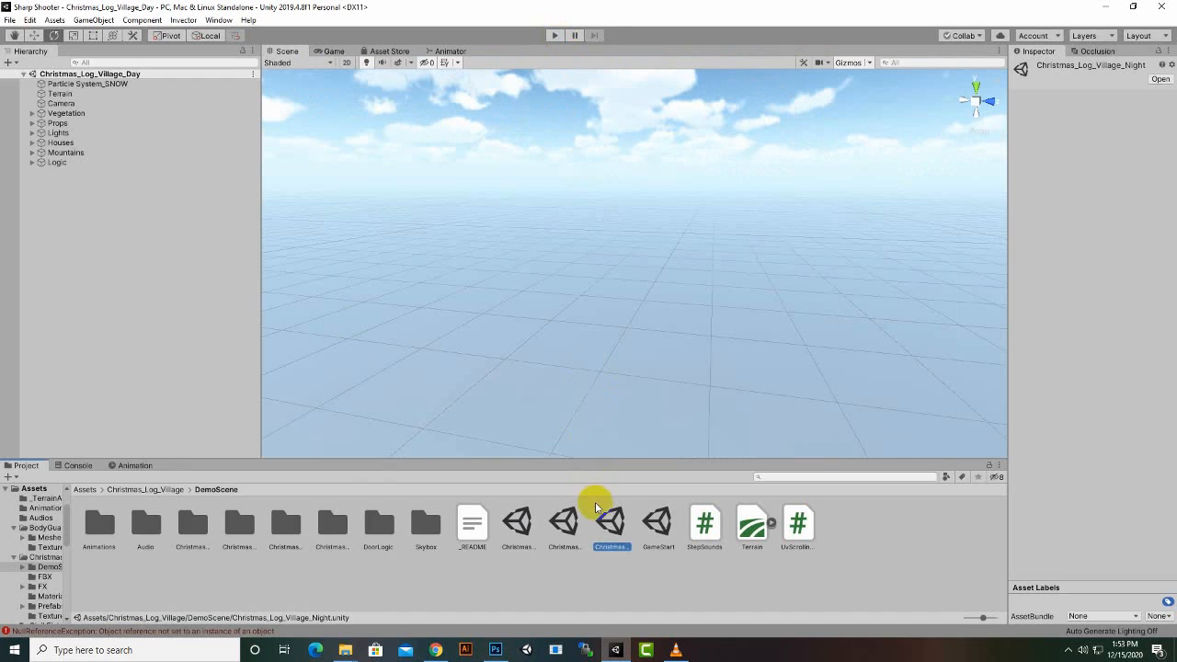
double_click(608, 518)
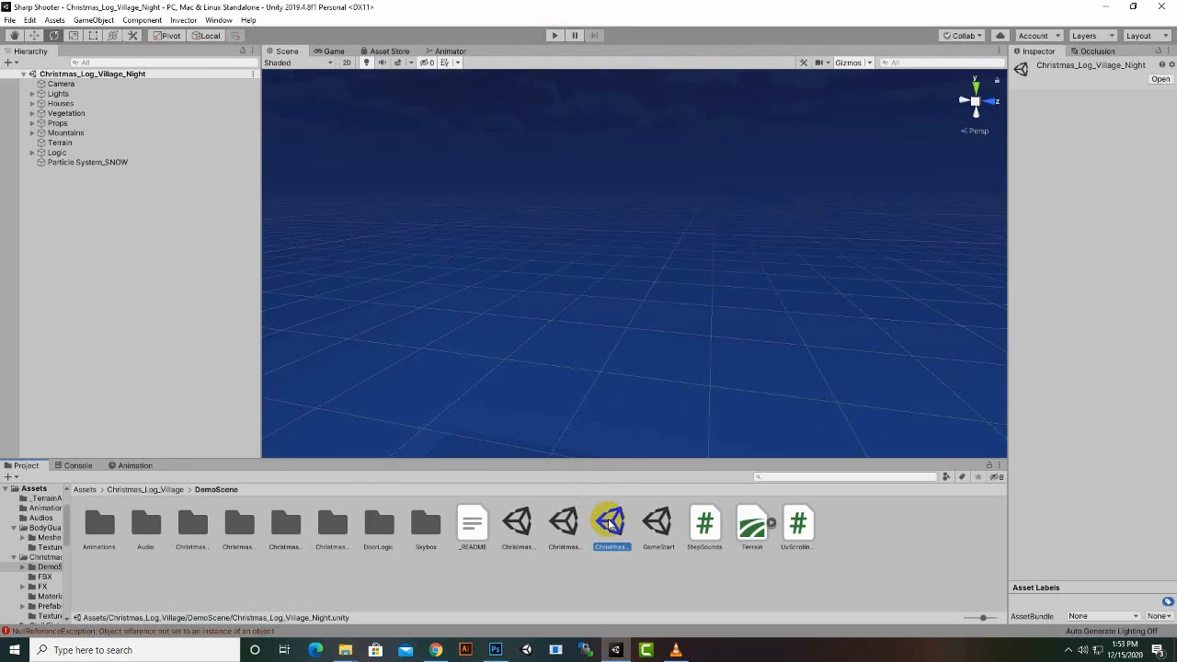
click(555, 35)
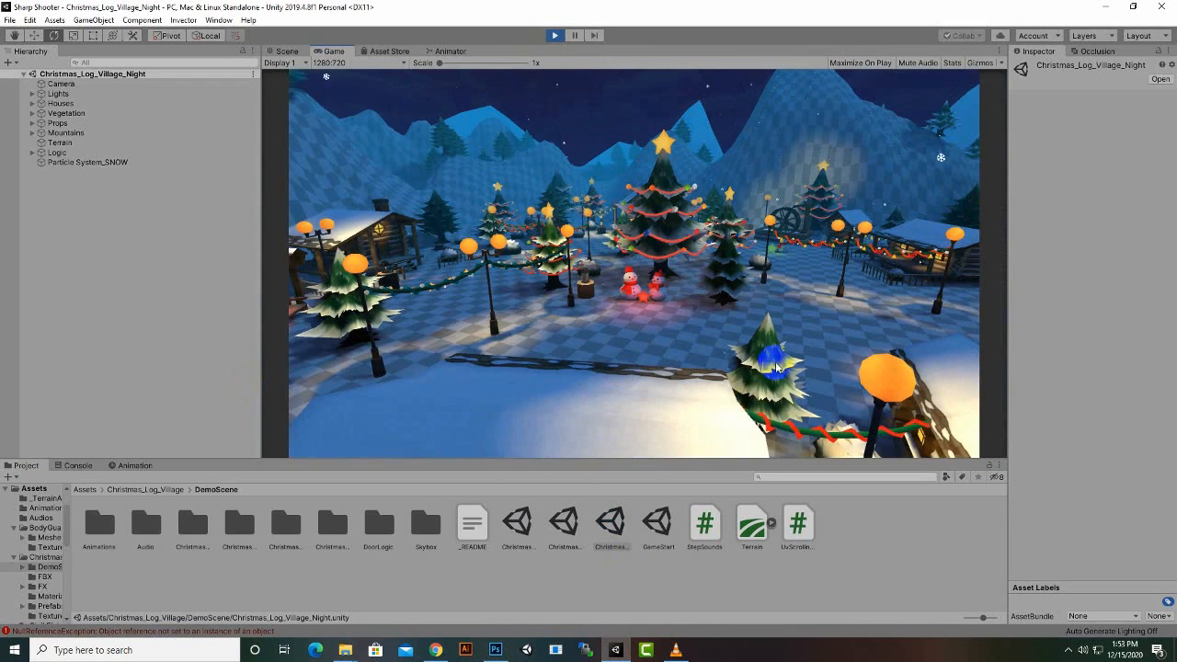
click(554, 34)
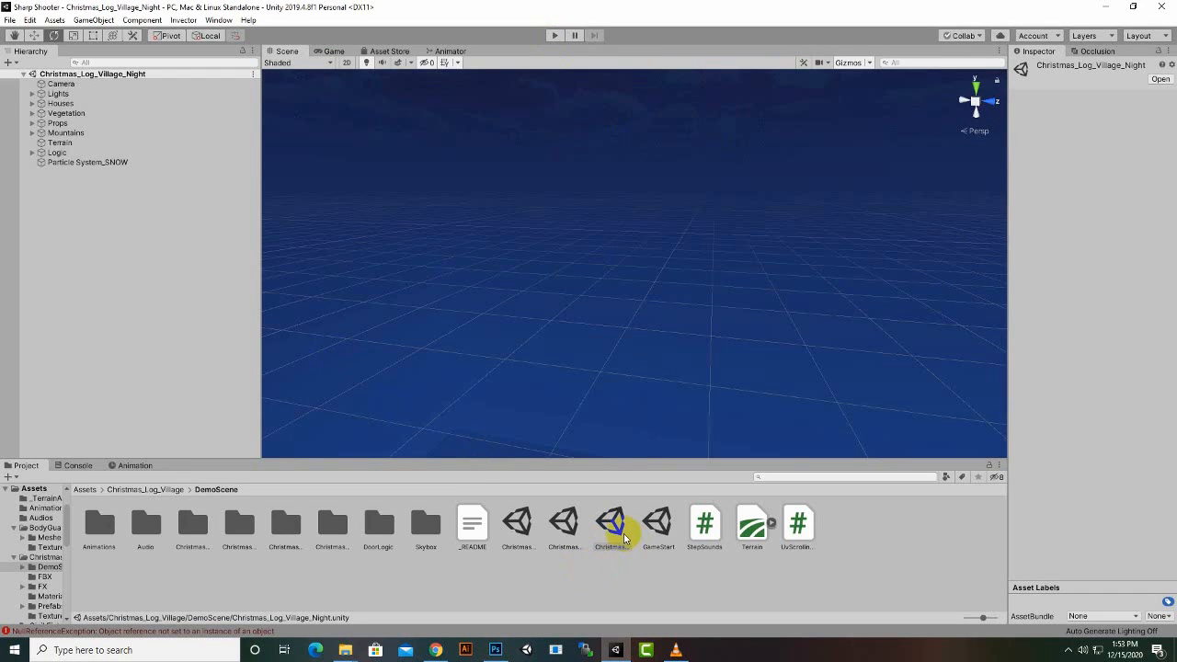
- Save a copy of the night village scene as MainMenu in the project's Scenes folder
click(10, 20)
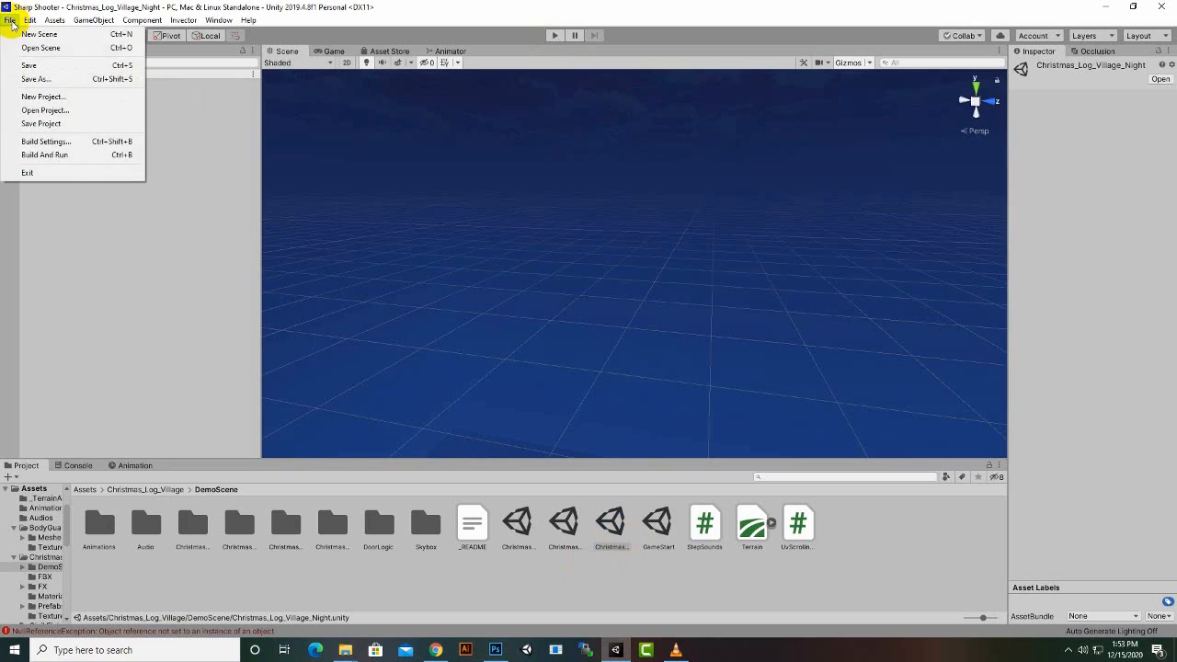
click(61, 79)
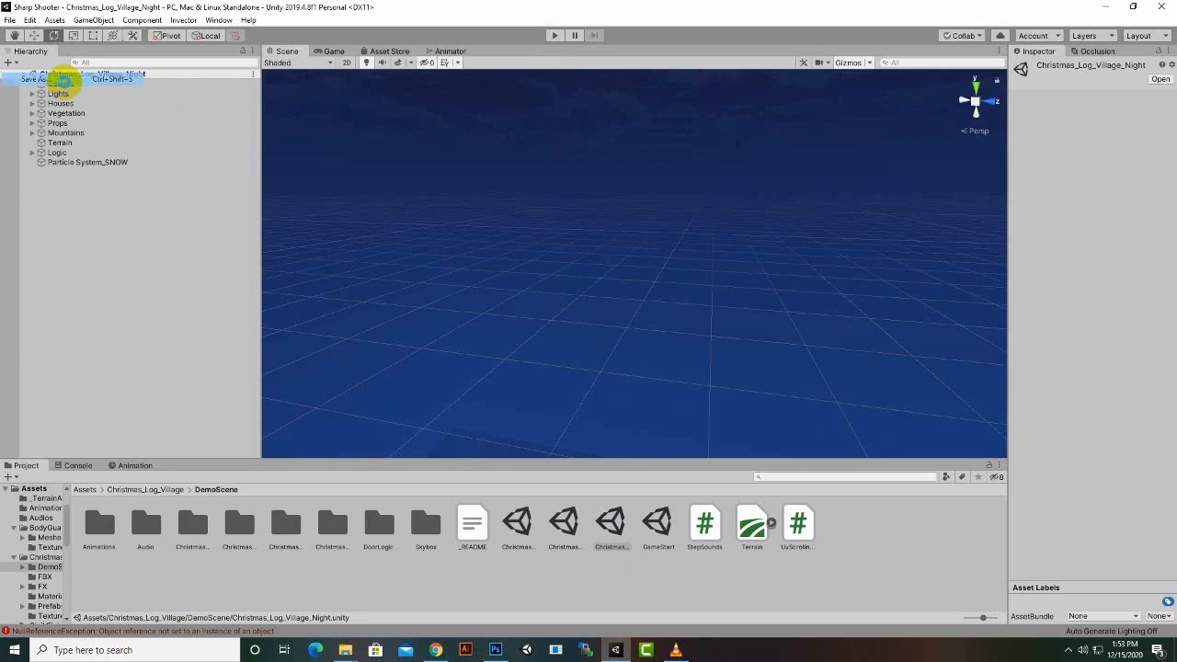
double_click(187, 266)
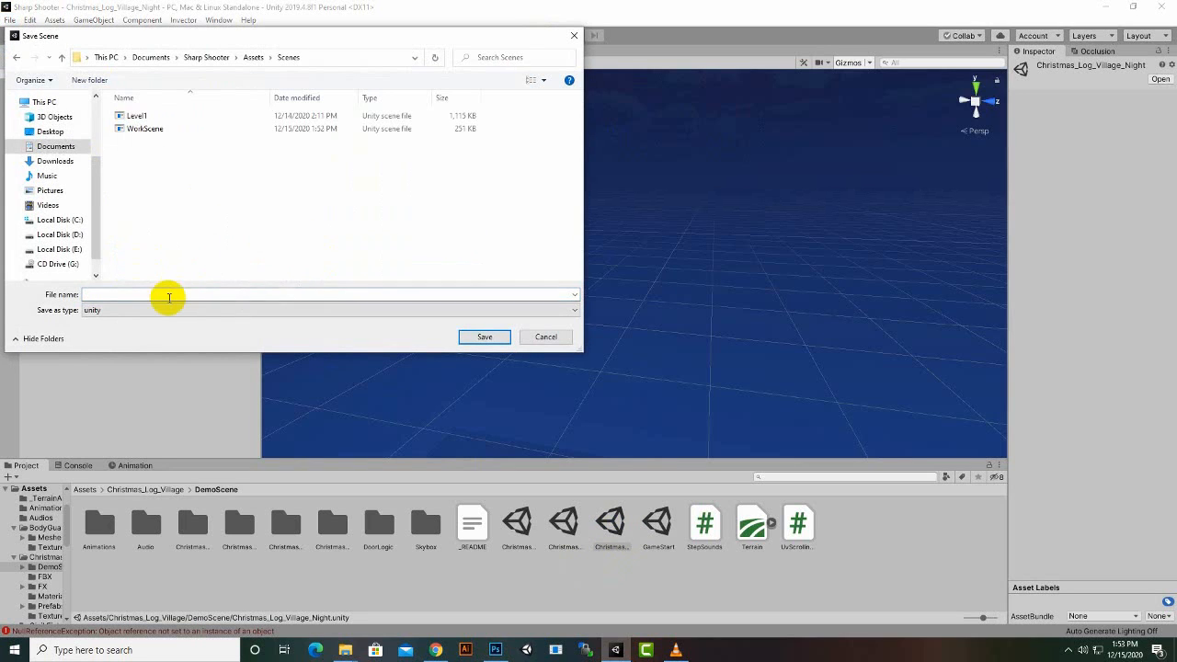
click(171, 295)
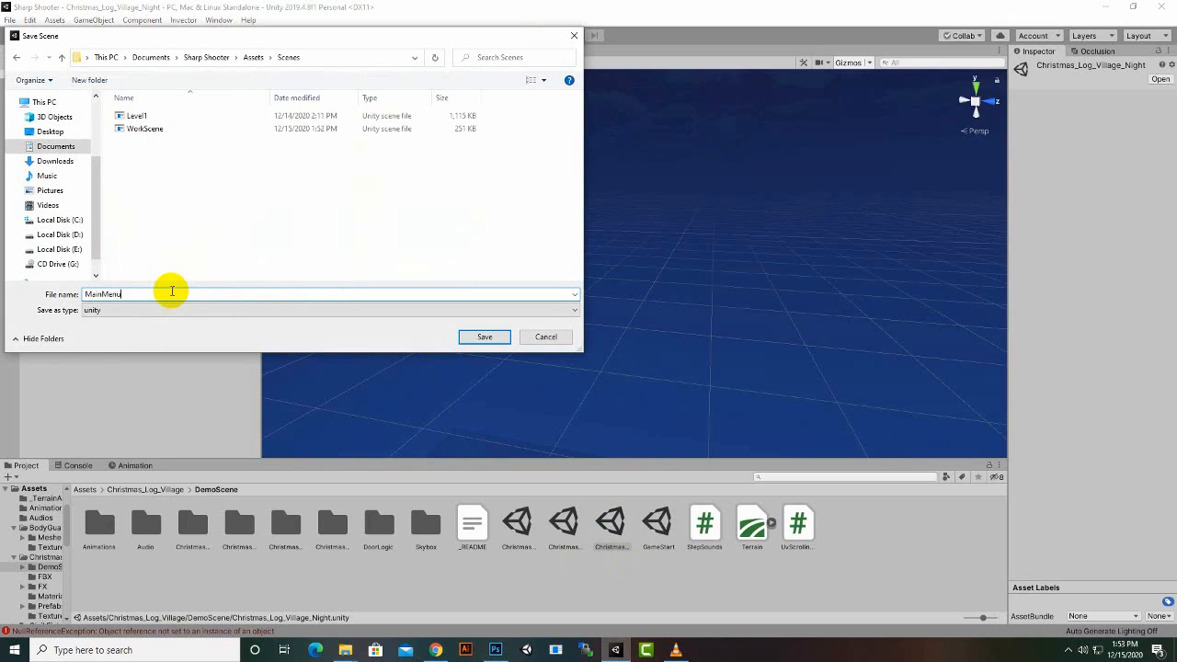
text(MainMenu)
key(Return)
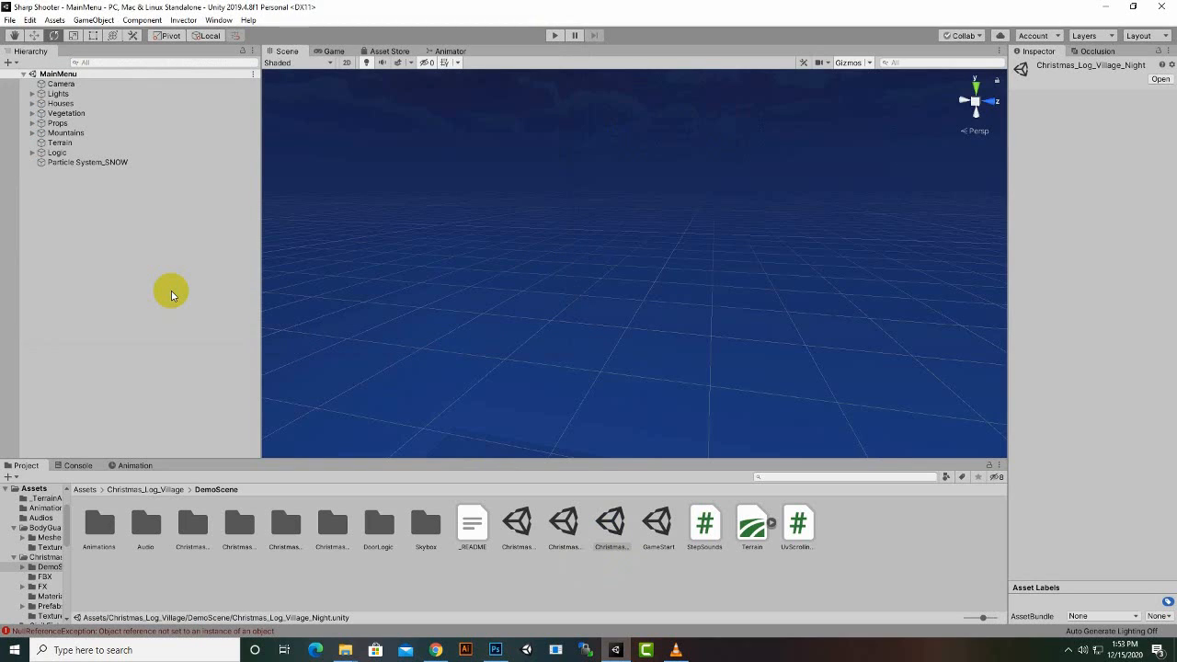
- Assign the MainCamera tag to the scene's Camera object
click(104, 86)
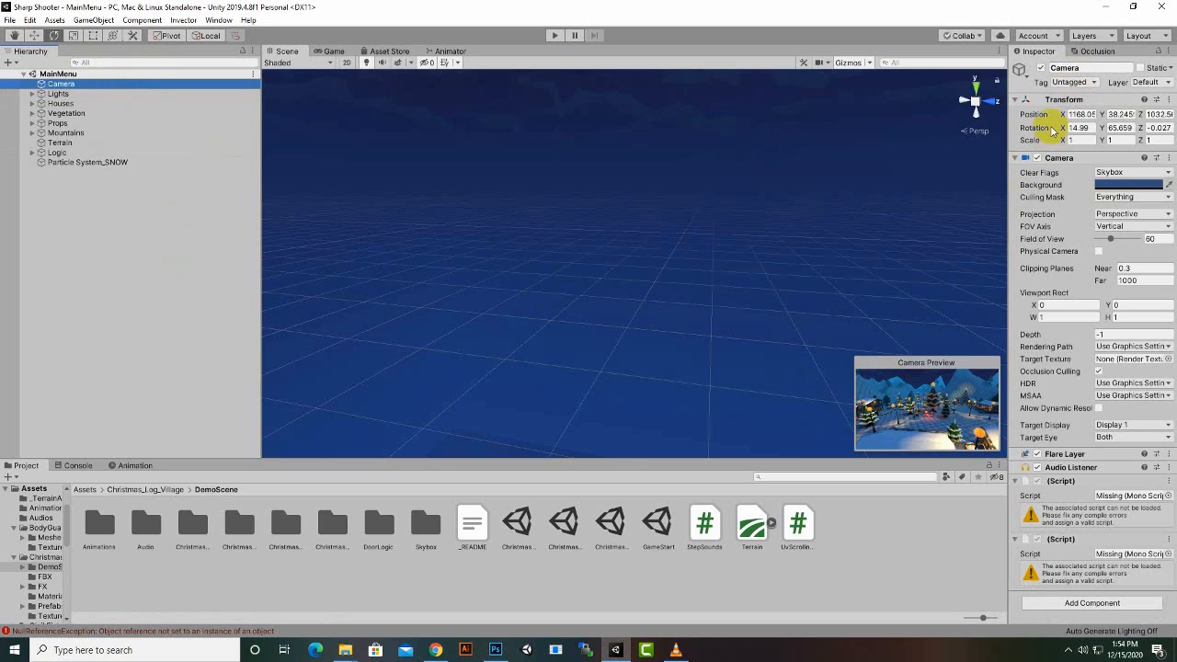
click(1070, 83)
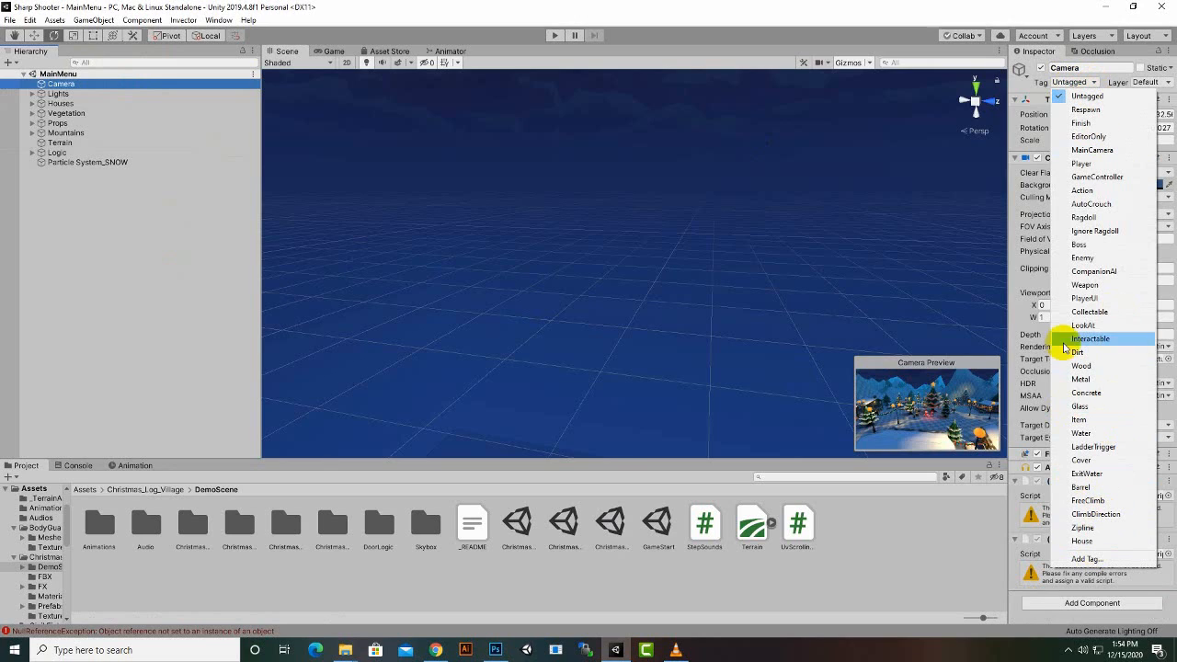
click(1093, 150)
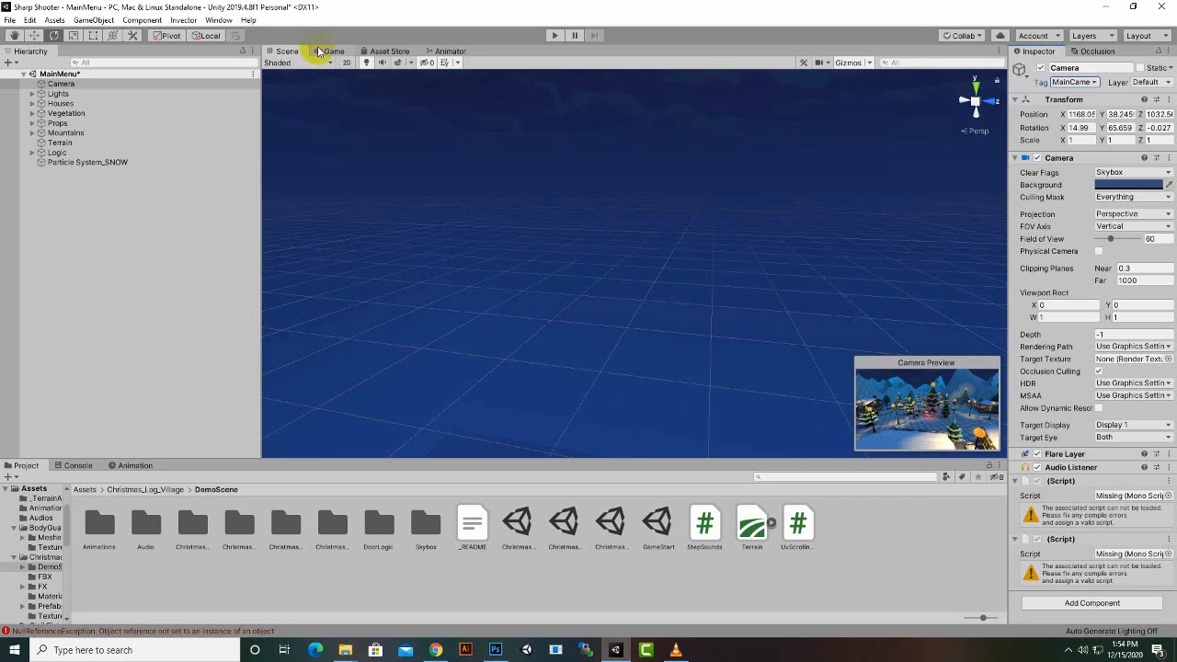
- Frame the Camera in the scene view and examine its placement and view area over the Christmas village
scroll(608, 269, down, 5)
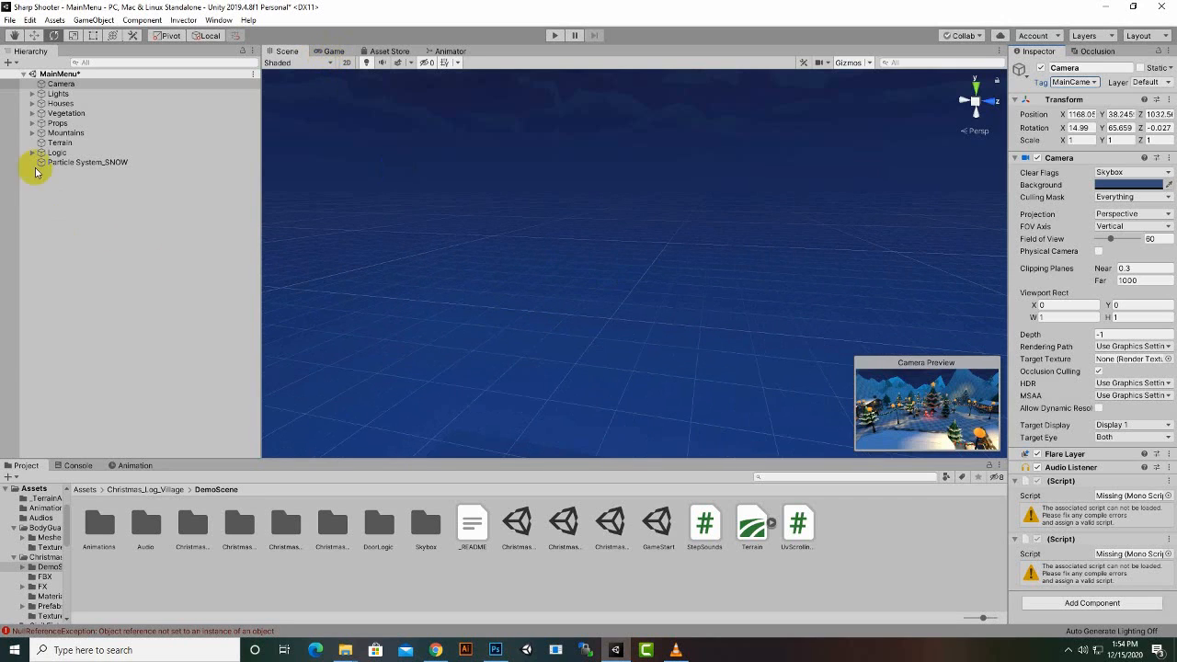
click(78, 85)
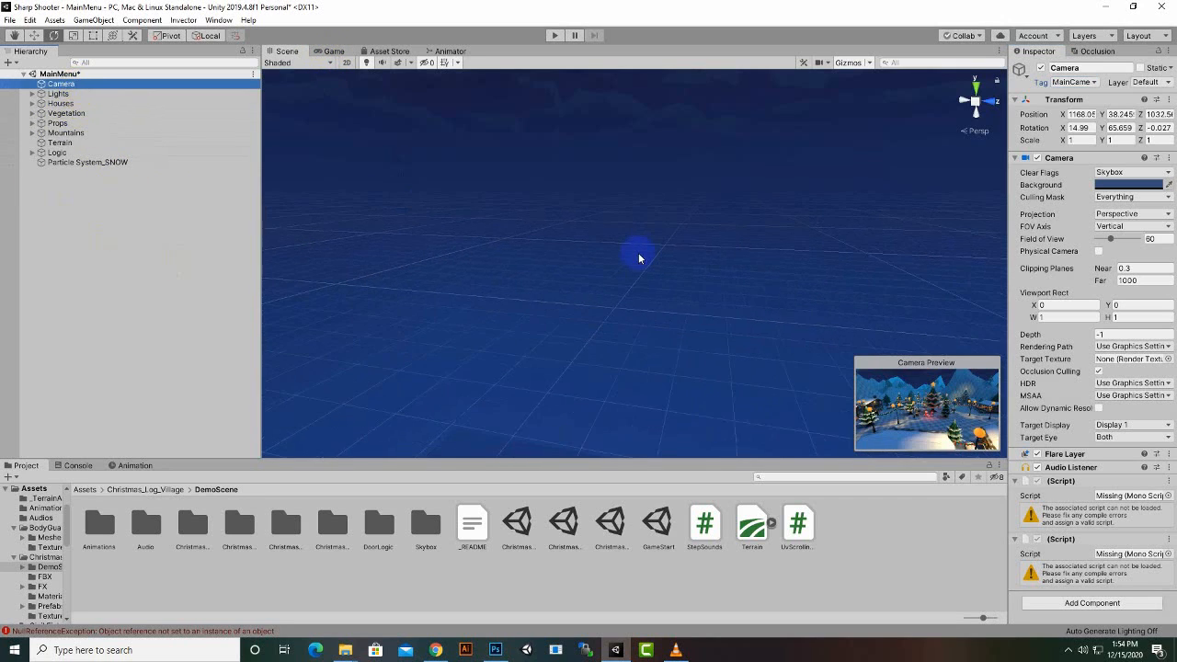
key(f)
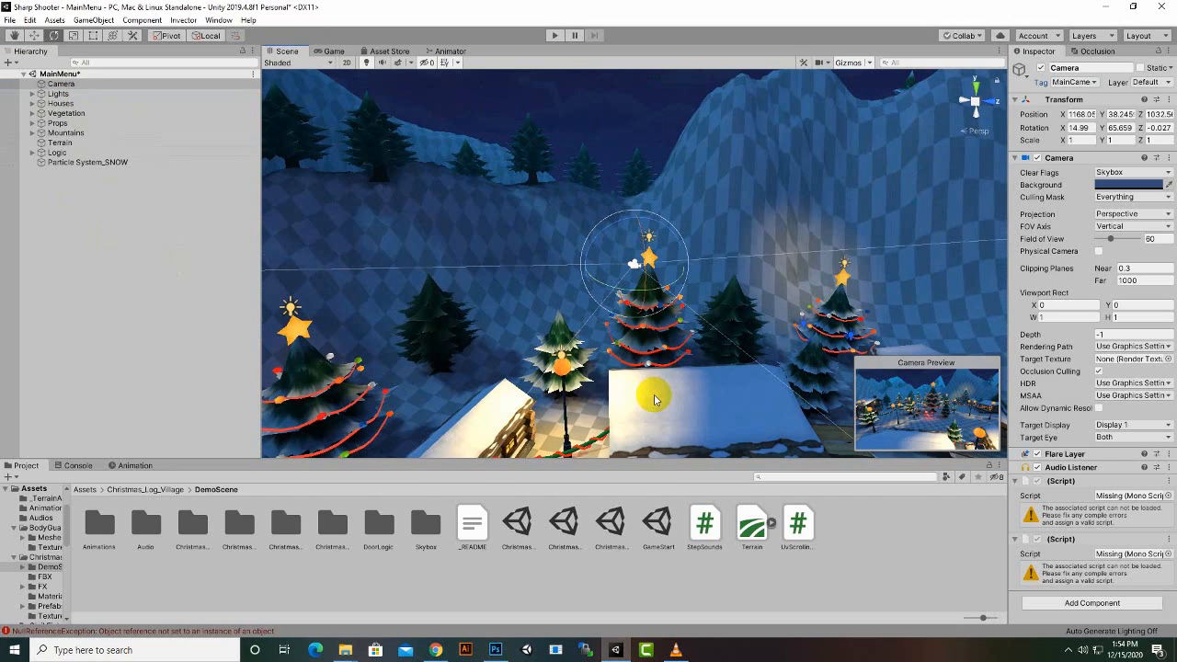
scroll(660, 400, down, 8)
scroll(660, 400, down, 5)
middle_drag(660, 400, 626, 377)
alt+drag(619, 356, 7, 368)
scroll(793, 258, up, 8)
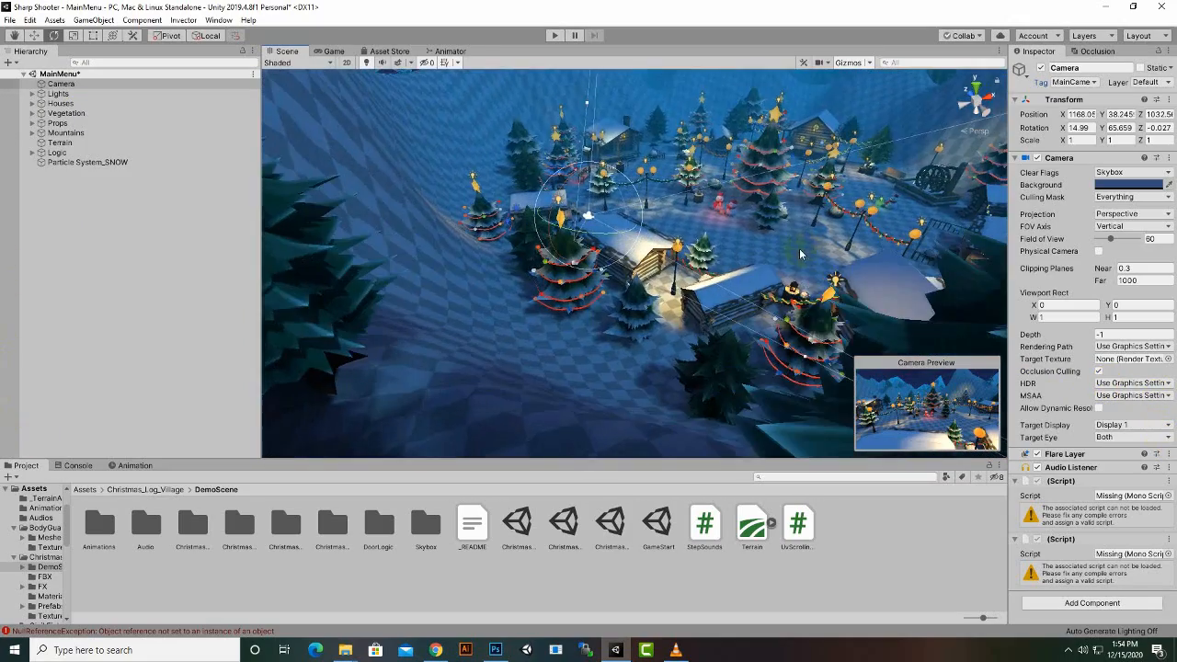
alt+drag(528, 348, 727, 331)
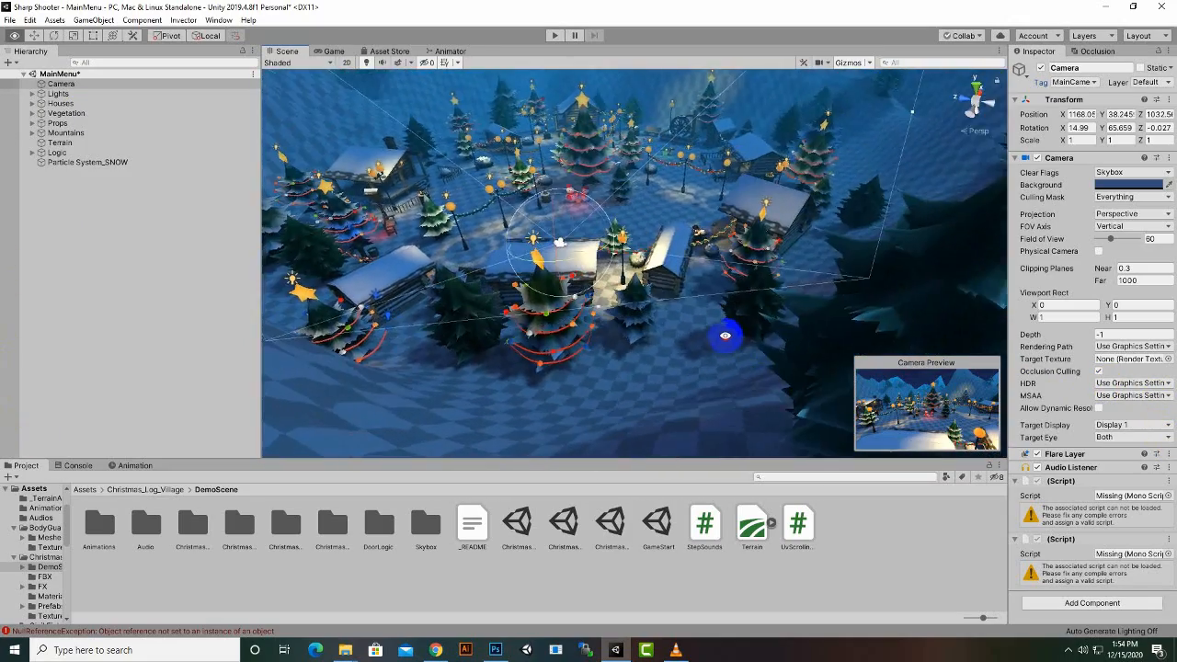
middle_drag(656, 334, 627, 349)
scroll(627, 348, down, 3)
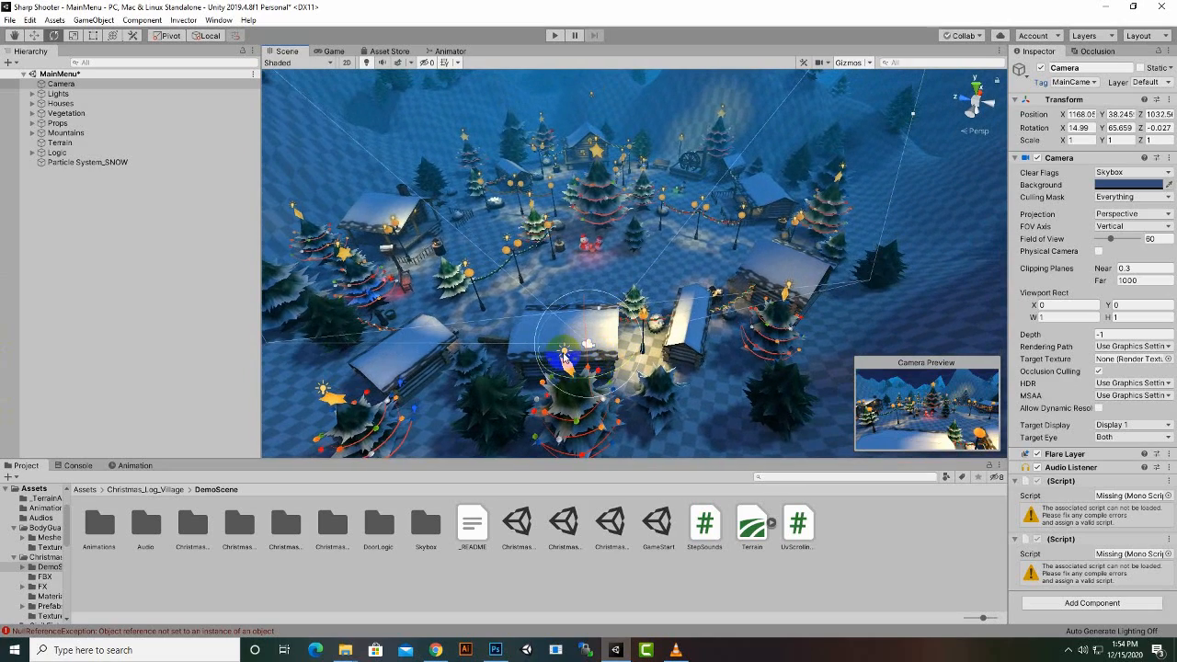
scroll(613, 273, down, 3)
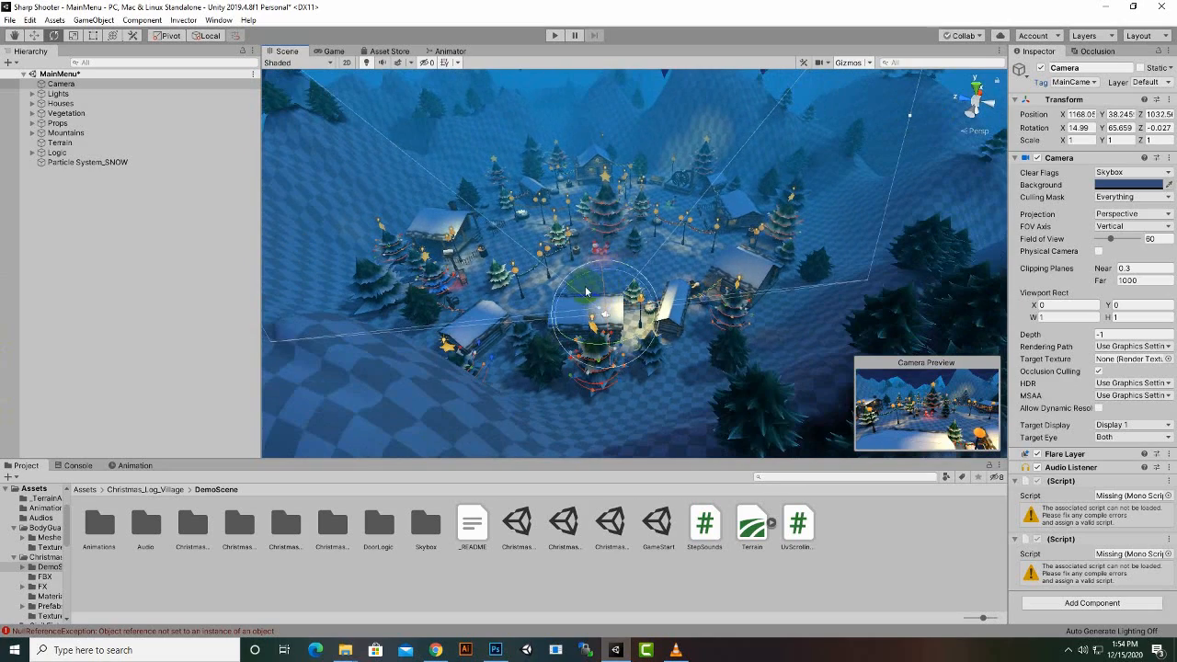
scroll(552, 283, up, 3)
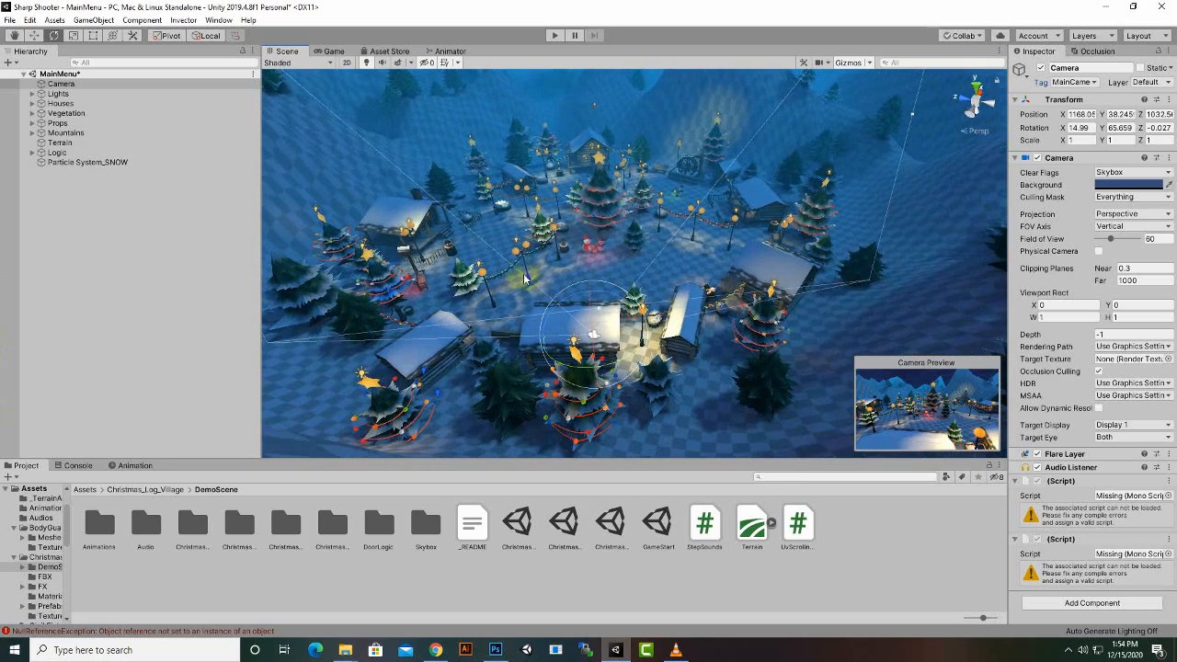
- Add a second camera to the scene and name it UI Camera
right_click(136, 195)
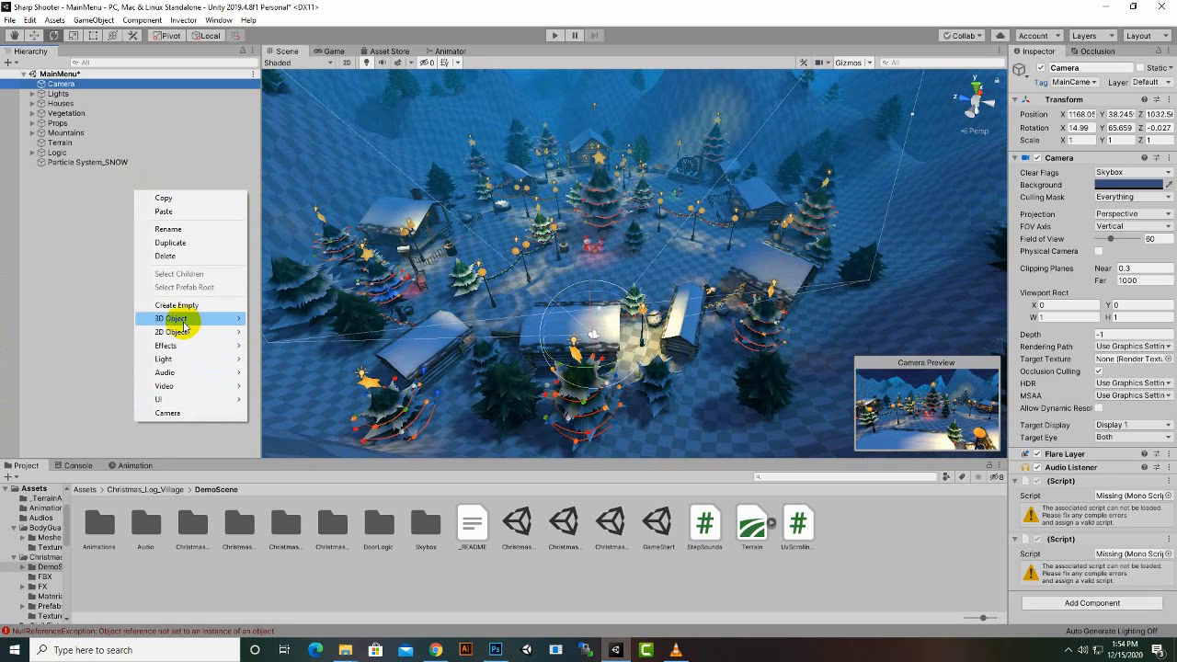
click(169, 414)
right_click(85, 172)
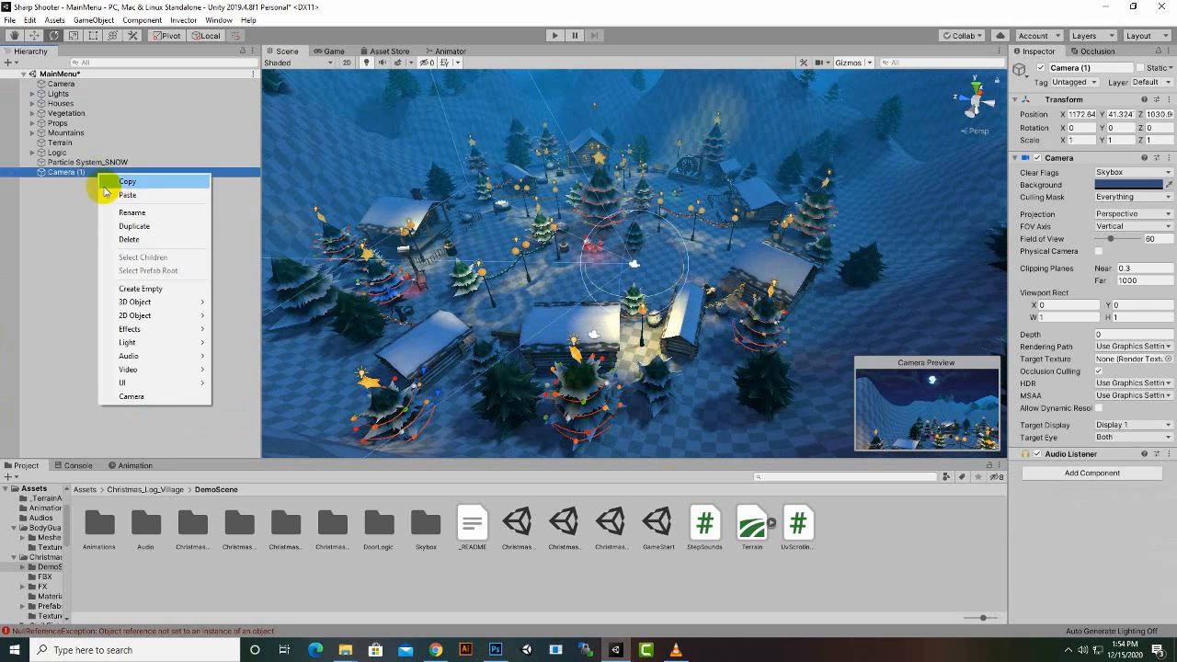
click(107, 206)
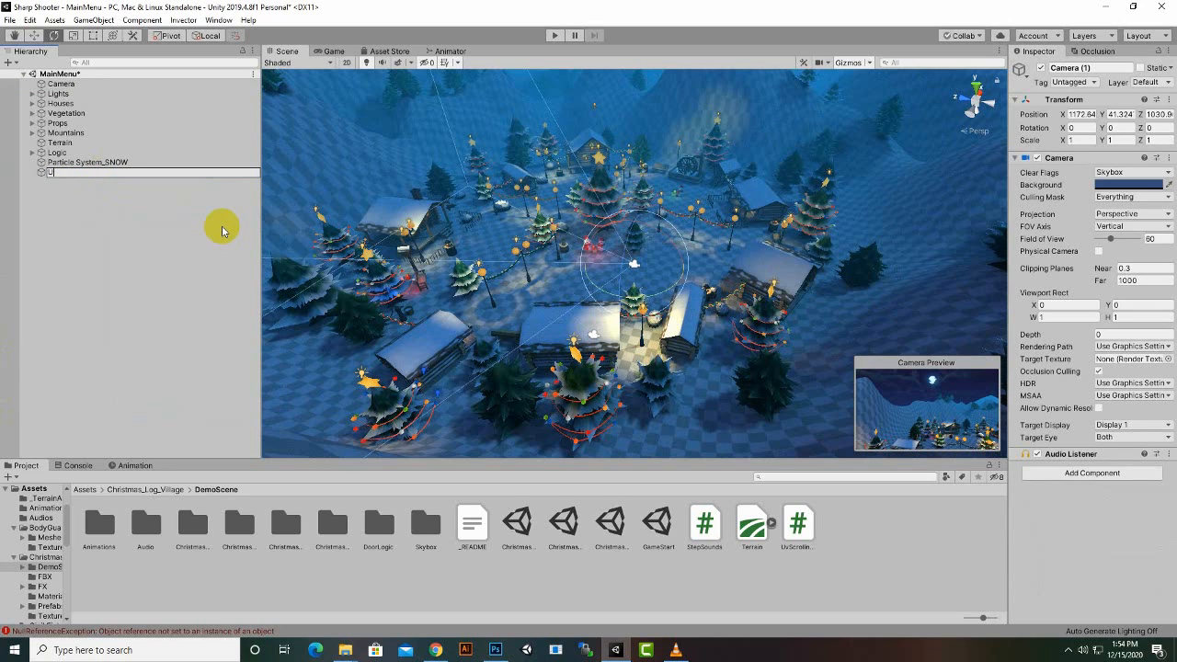
text(I Camera)
key(Return)
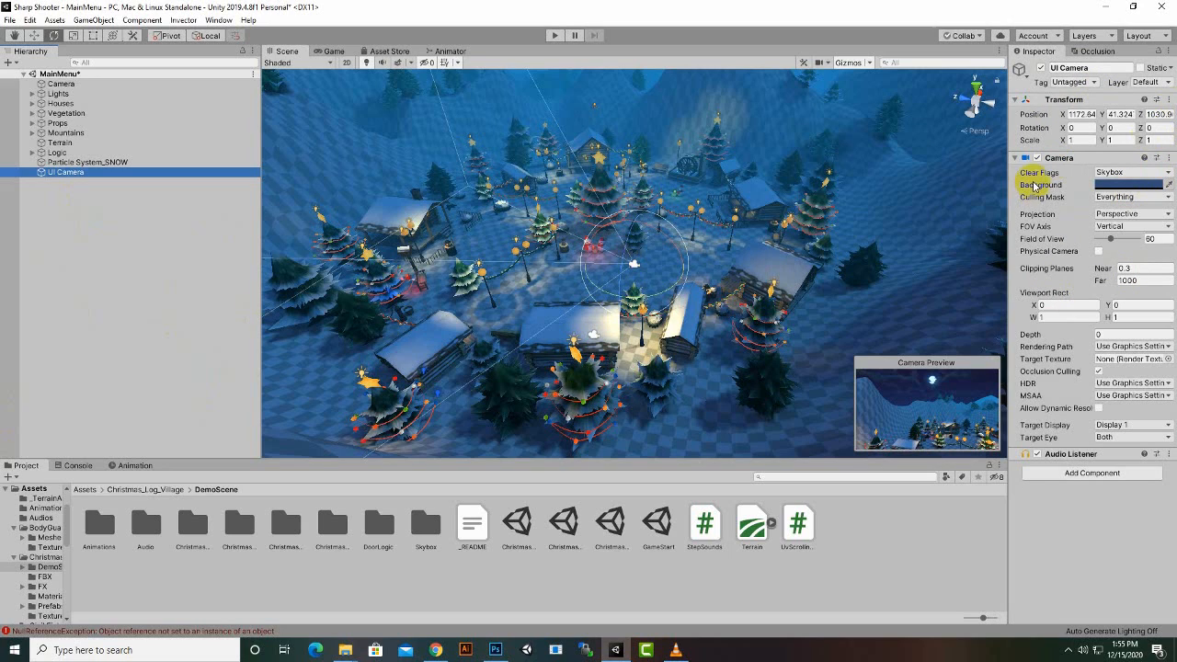
- Set the UI Camera's clear flags to Depth only and restrict its culling mask to the UI layer
click(1168, 178)
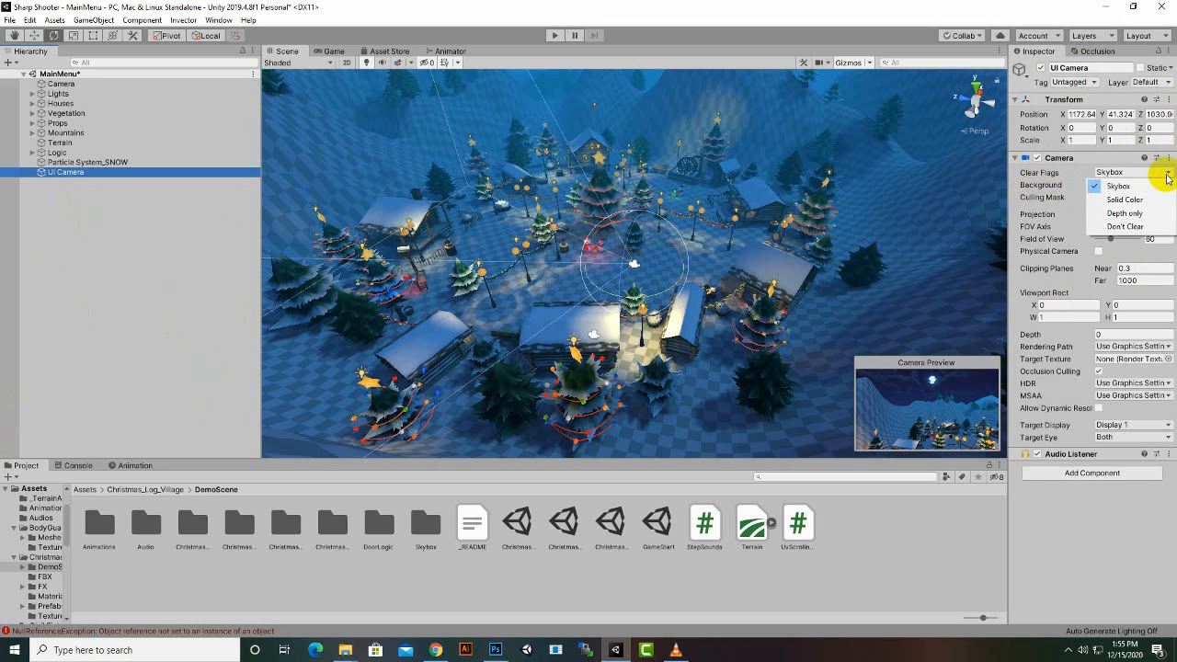
click(1138, 215)
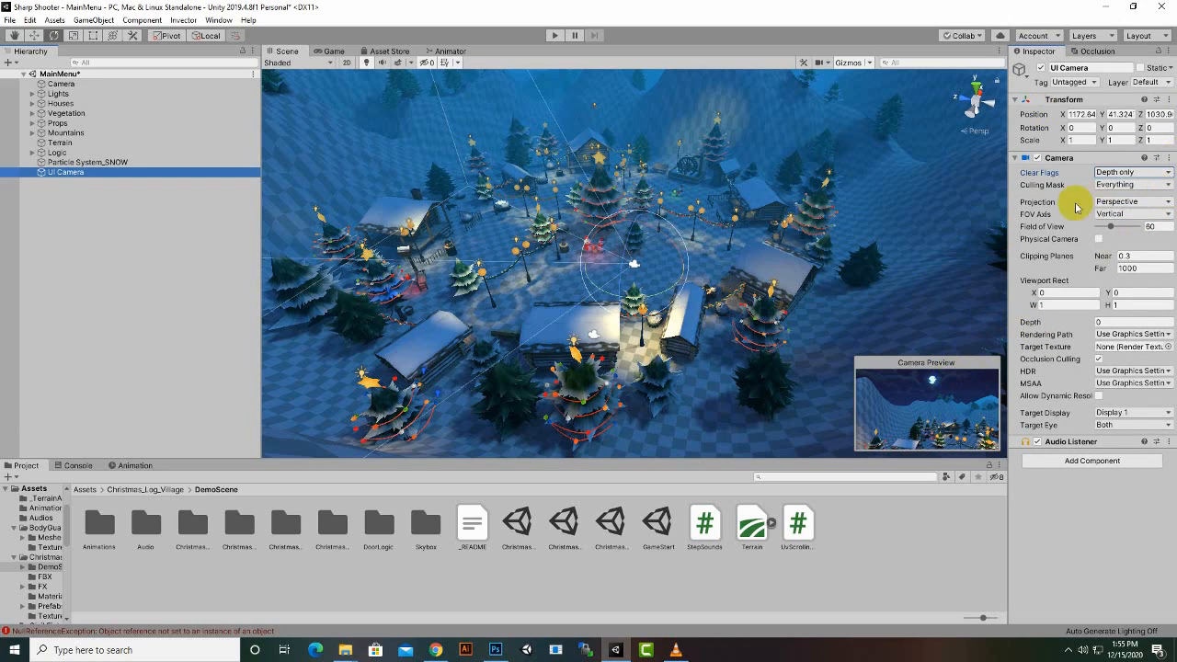
click(1141, 189)
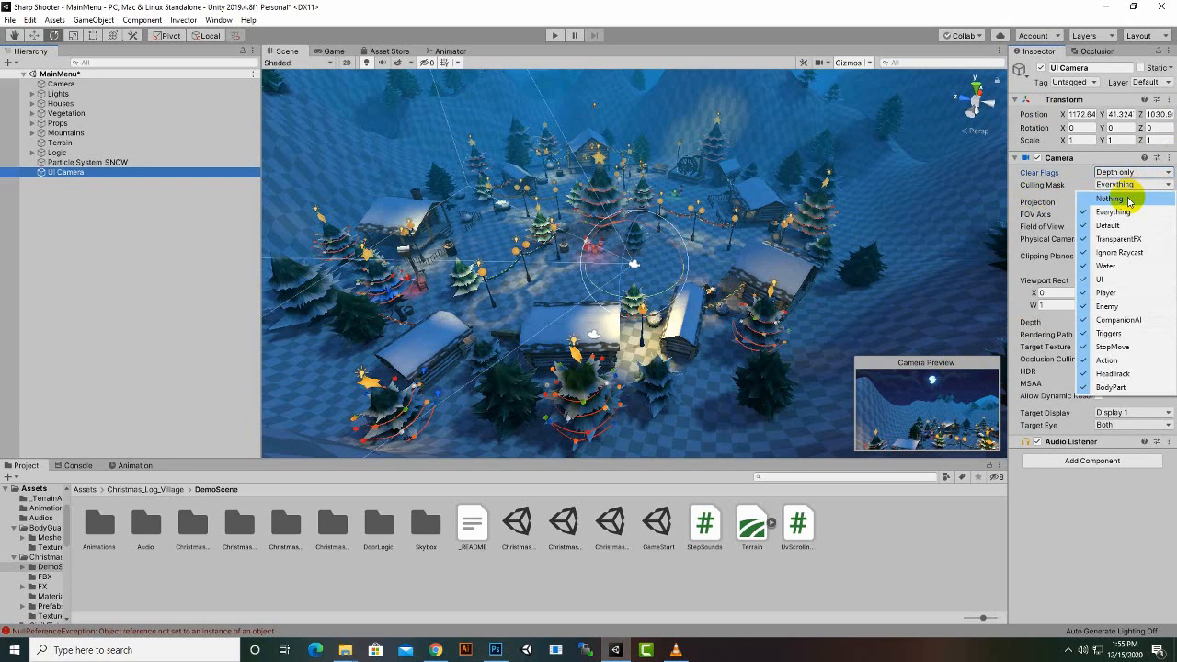
click(1124, 190)
click(1126, 191)
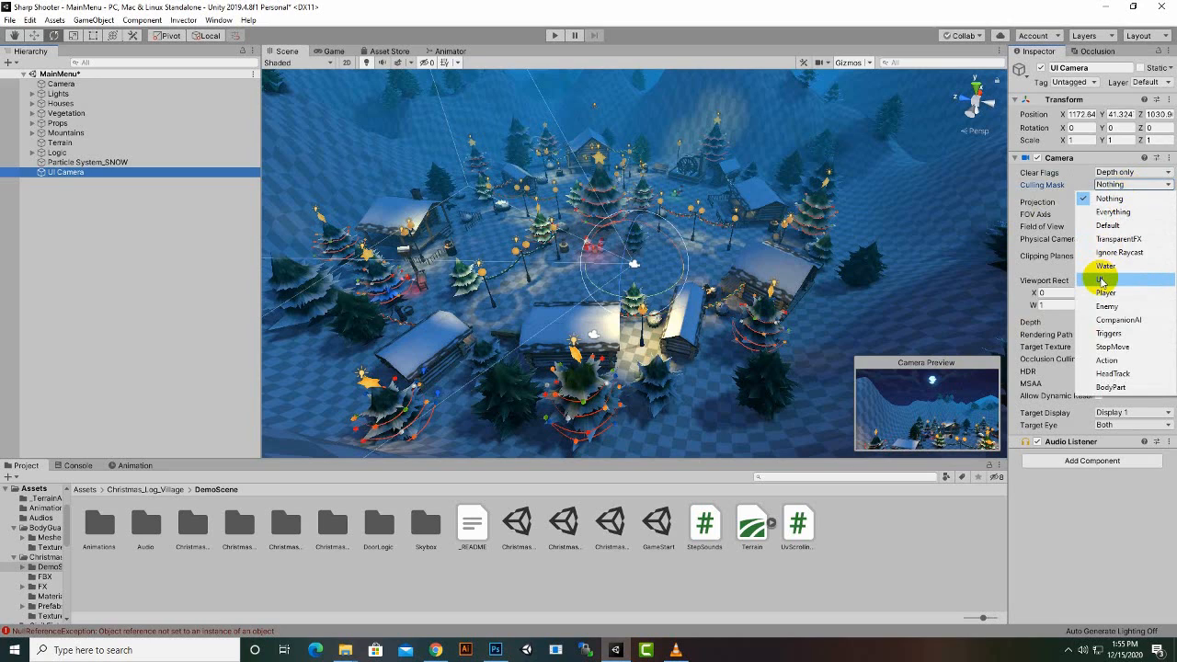
click(1044, 276)
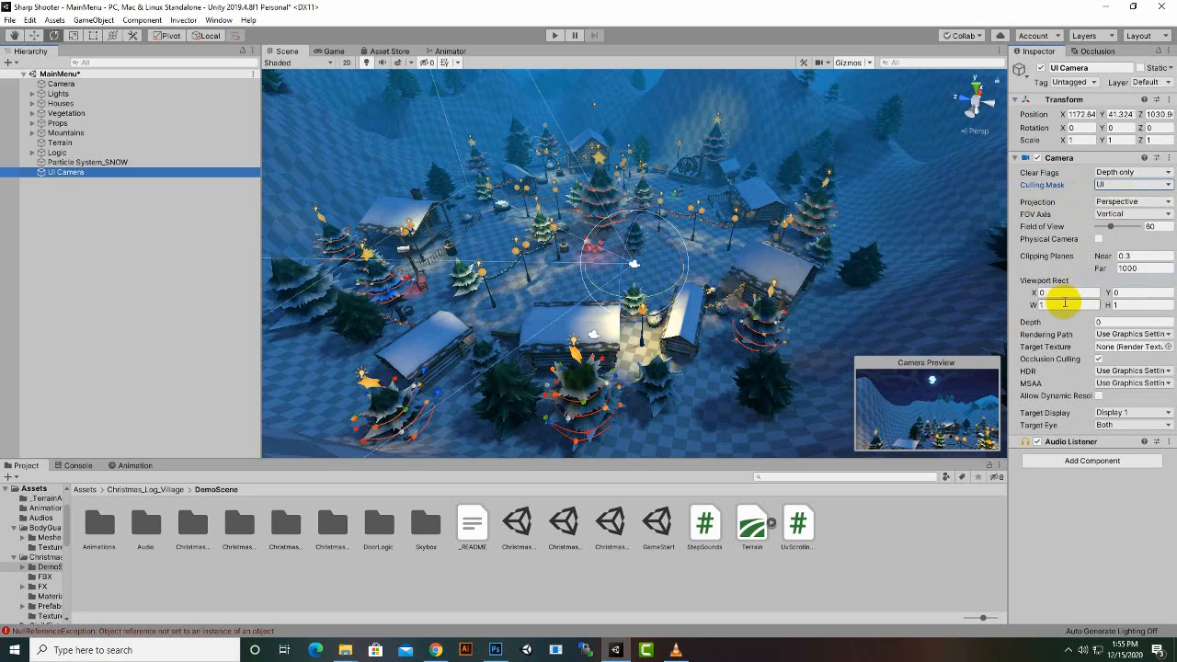
- Set the UI Camera's projection to Orthographic, comparing its view volume with the Perspective option
click(1120, 203)
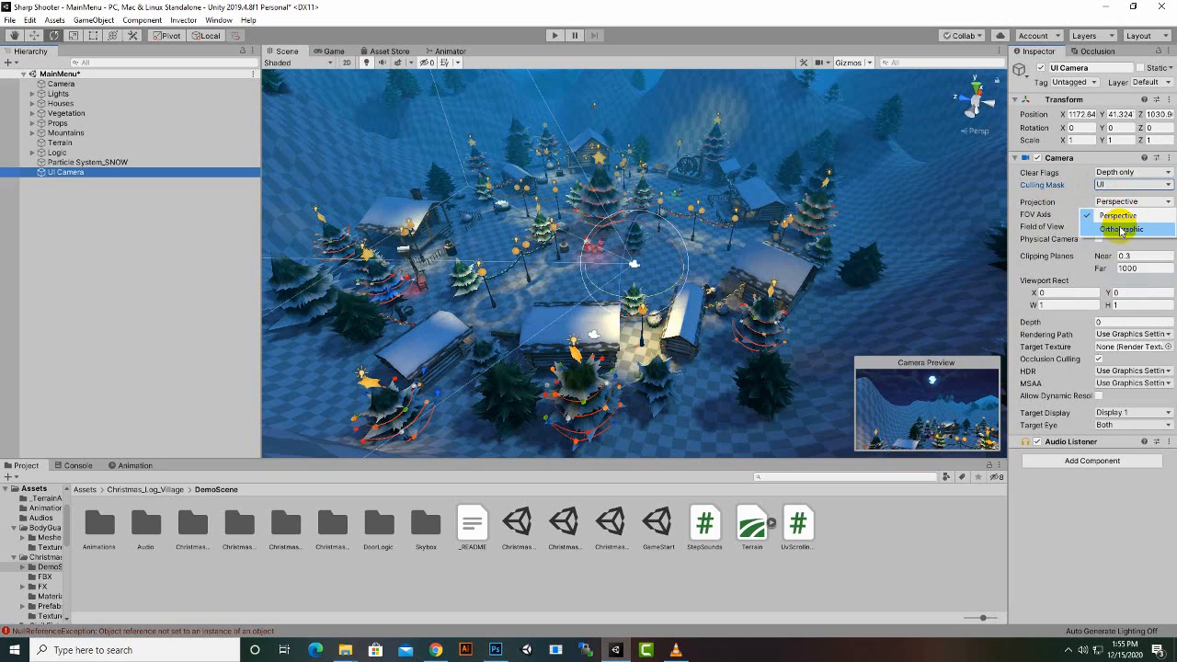
click(1122, 228)
scroll(794, 245, down, 12)
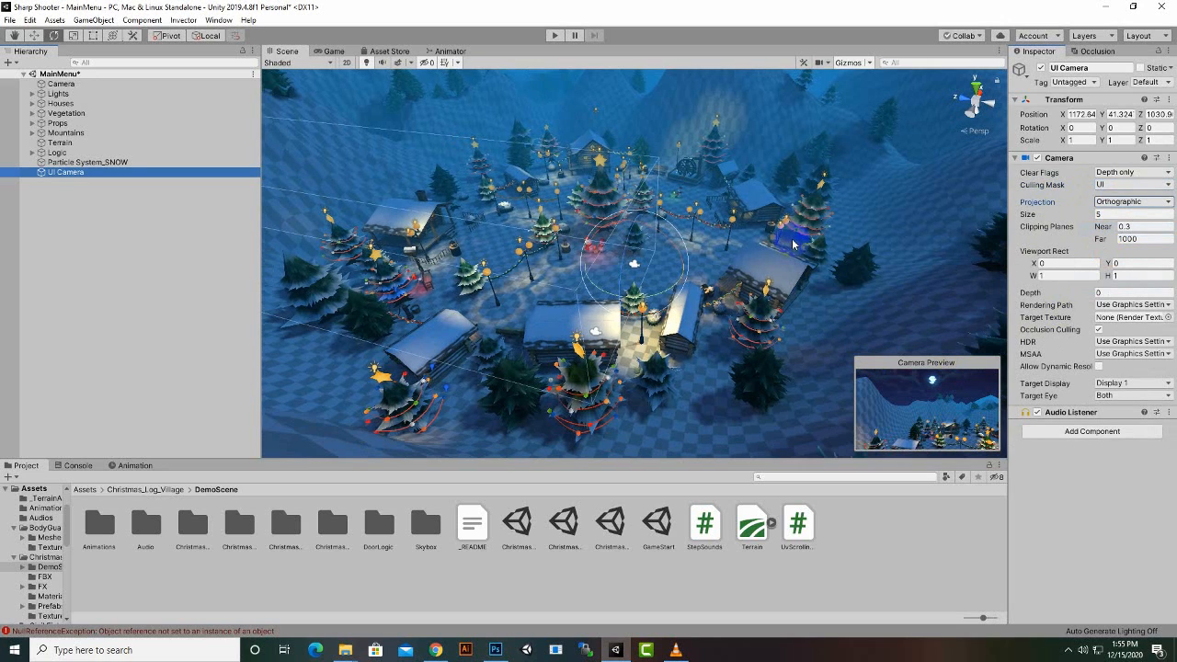
scroll(794, 245, down, 6)
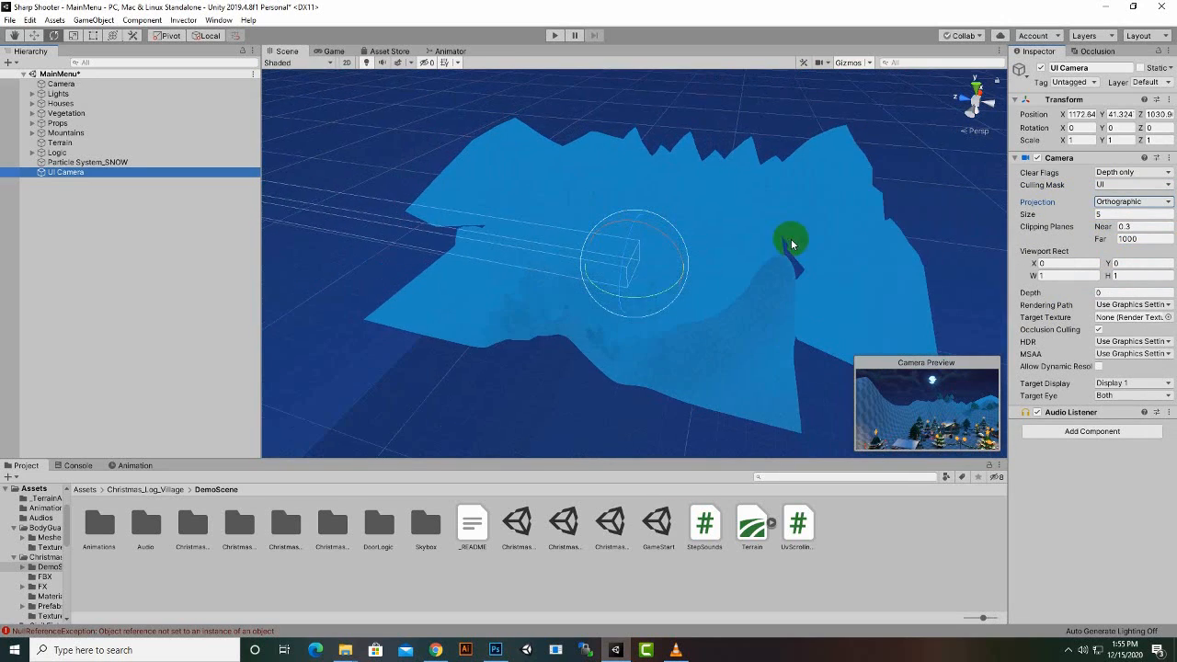
mouse_move(738, 318)
middle_down()
mouse_move(1133, 344)
mouse_move(716, 315)
middle_up()
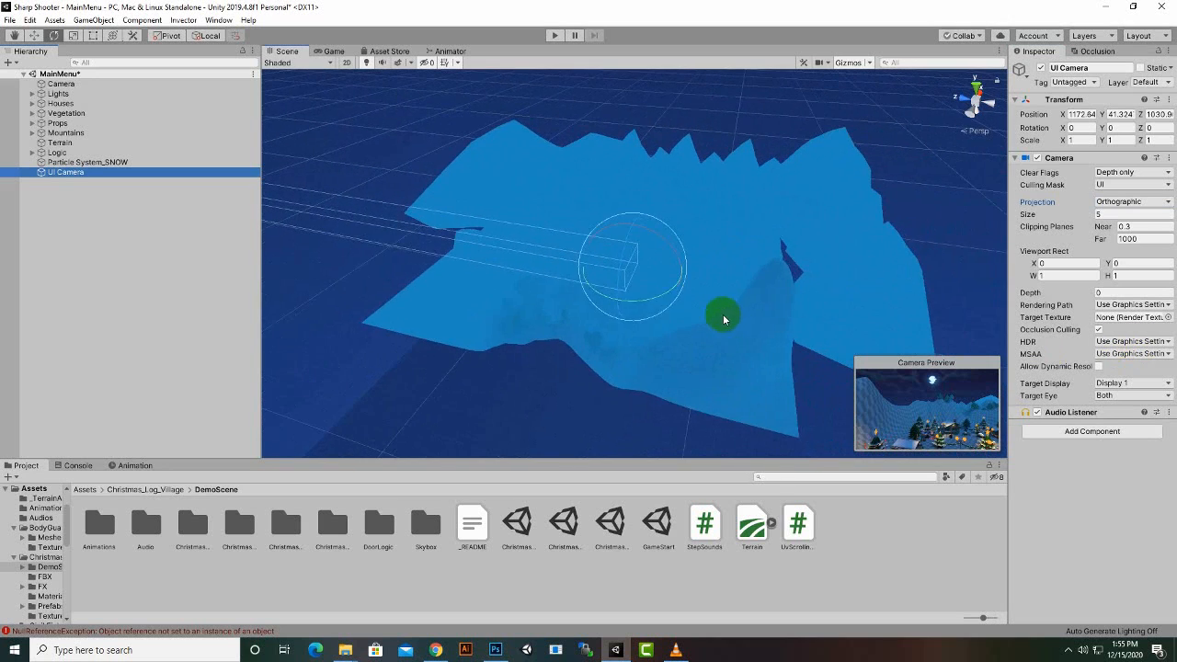
scroll(715, 315, up, 10)
scroll(712, 314, up, 2)
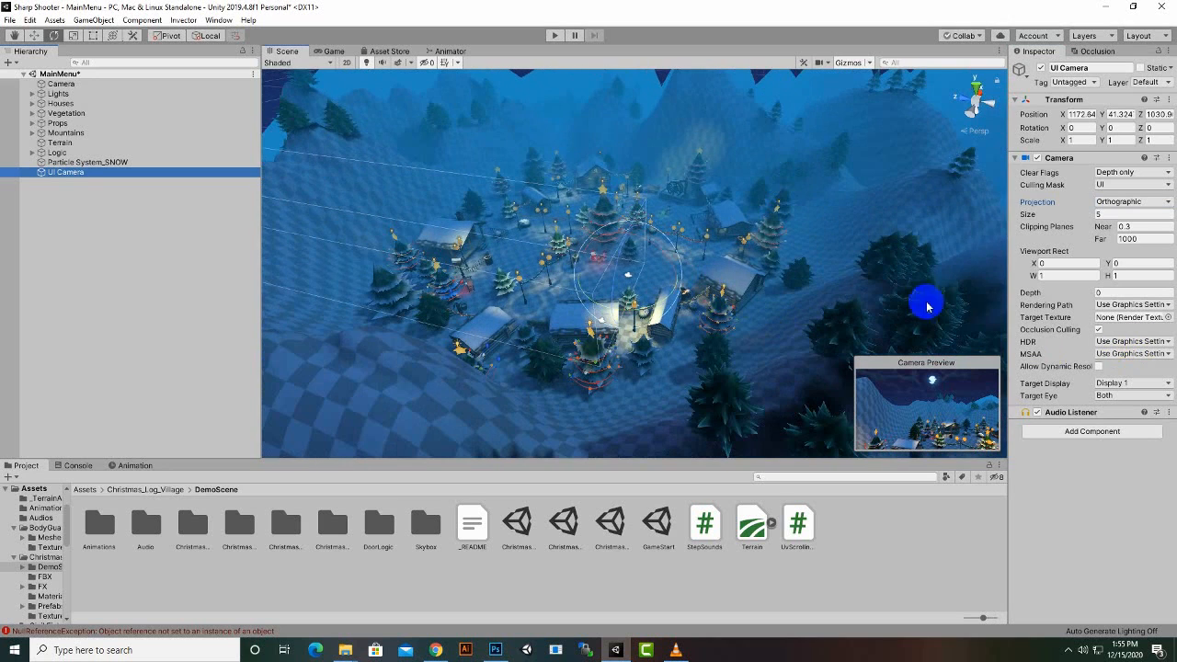
click(1128, 202)
click(1118, 216)
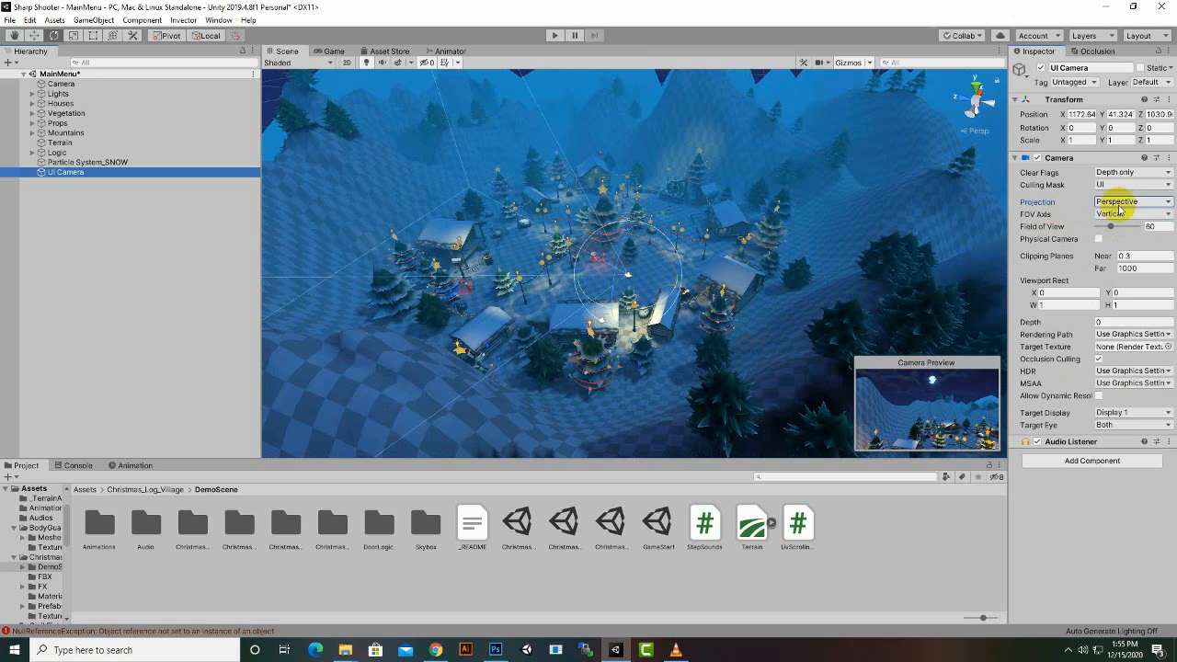
click(1158, 208)
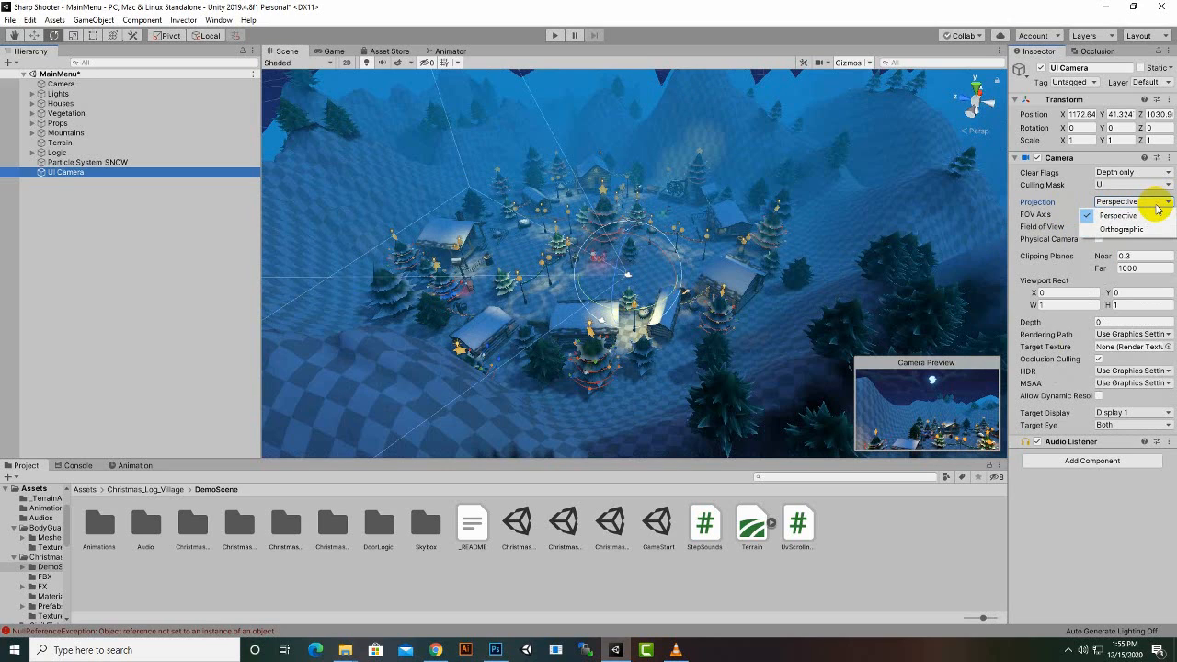
click(1144, 225)
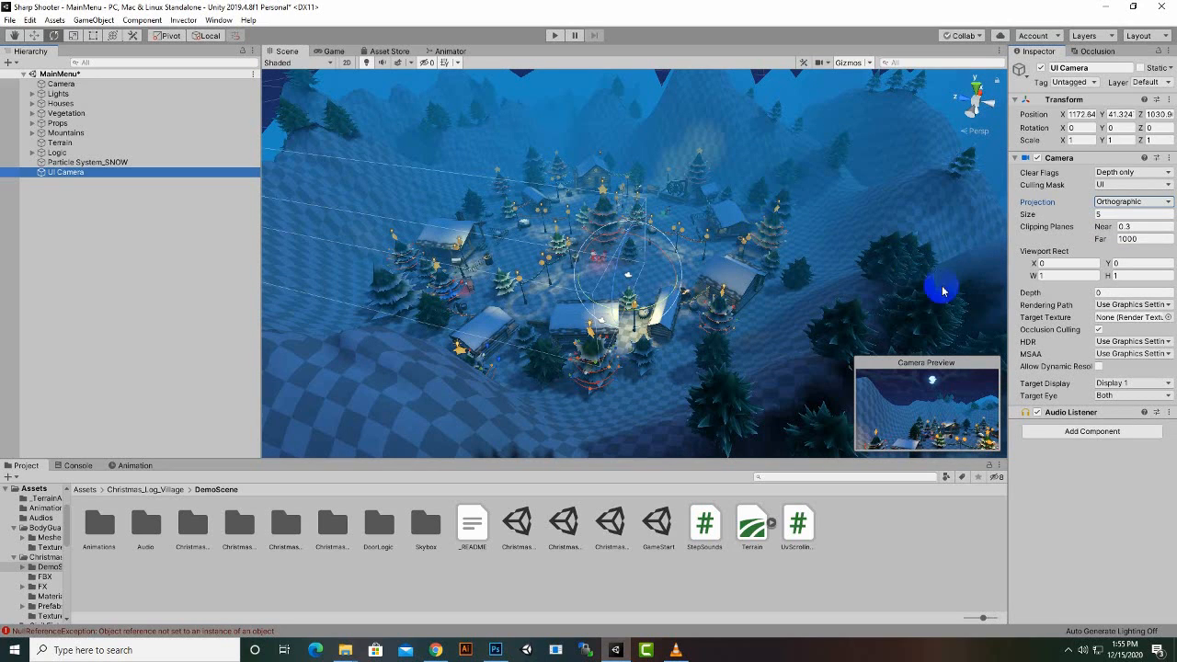
- Remove both missing script components from the main Camera
click(139, 173)
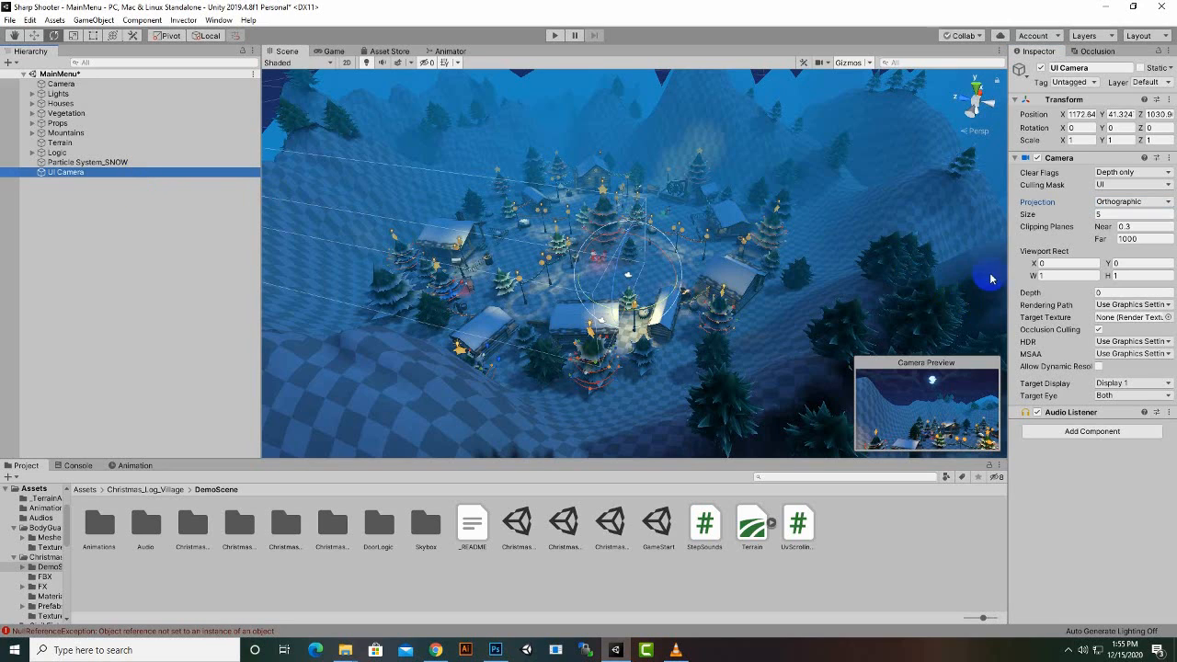
click(61, 84)
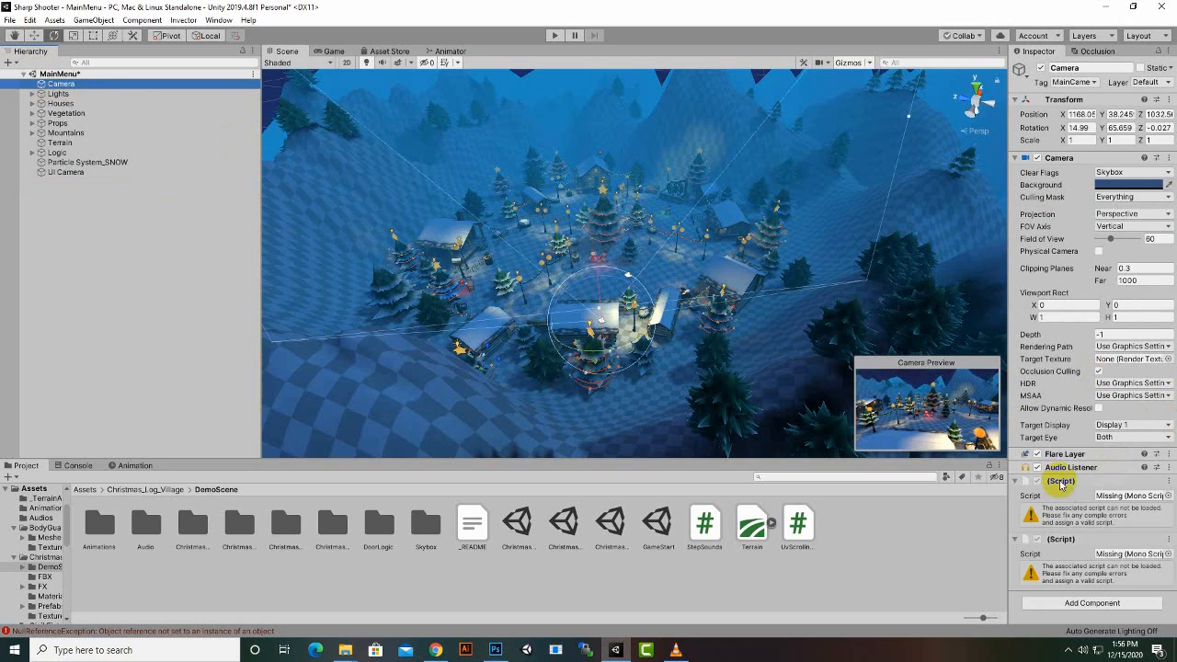
click(1168, 481)
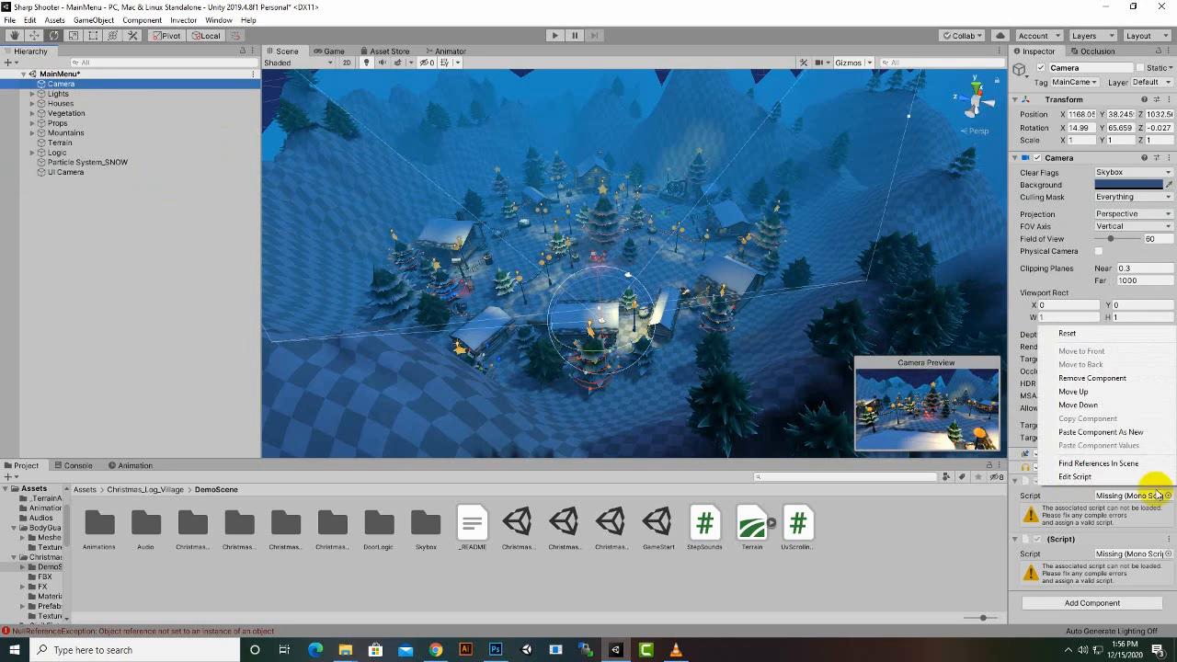
click(1093, 379)
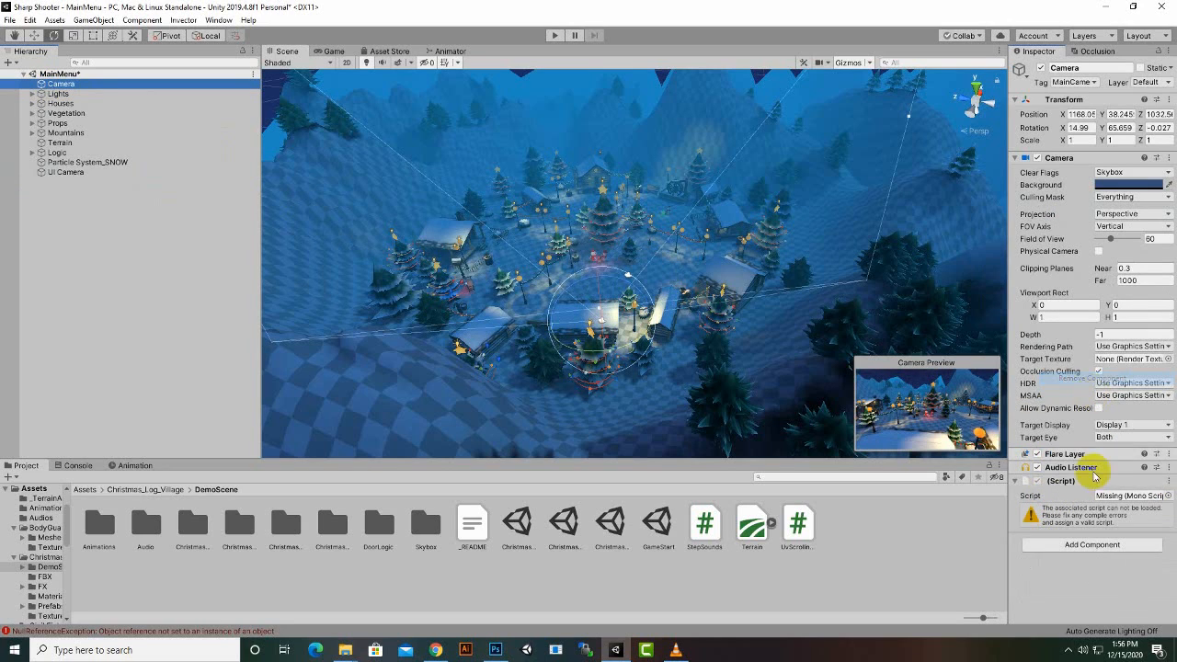
click(1166, 480)
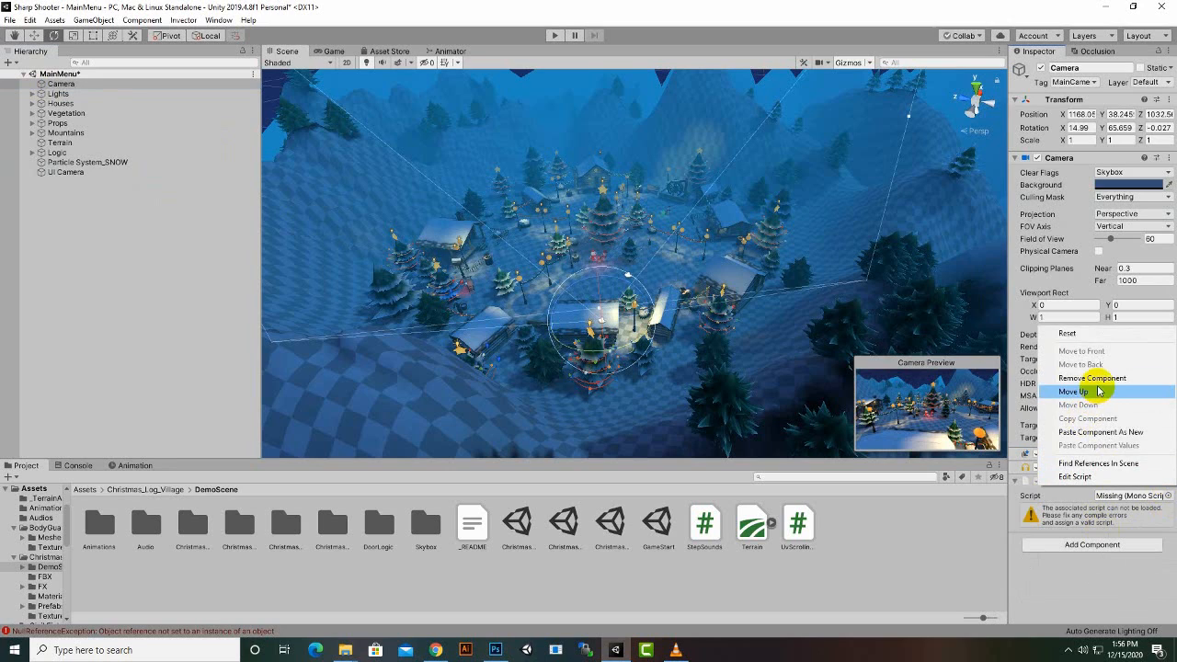
click(1092, 378)
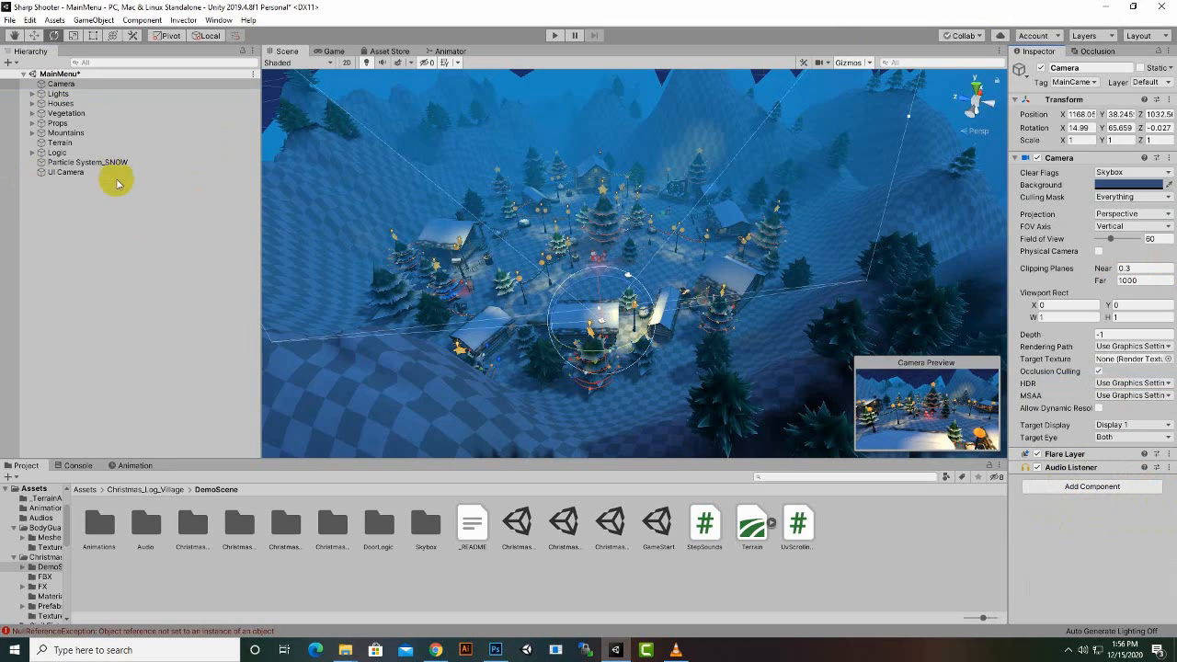
- Remove the Audio Listener component from the UI Camera
click(69, 172)
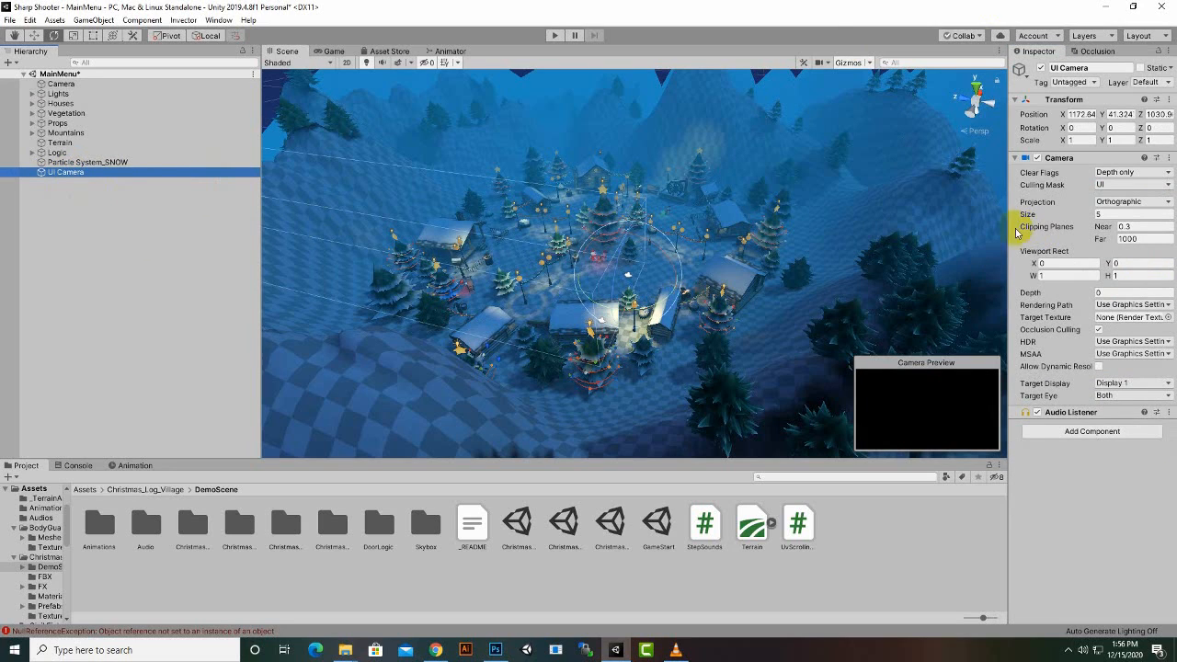
click(1166, 413)
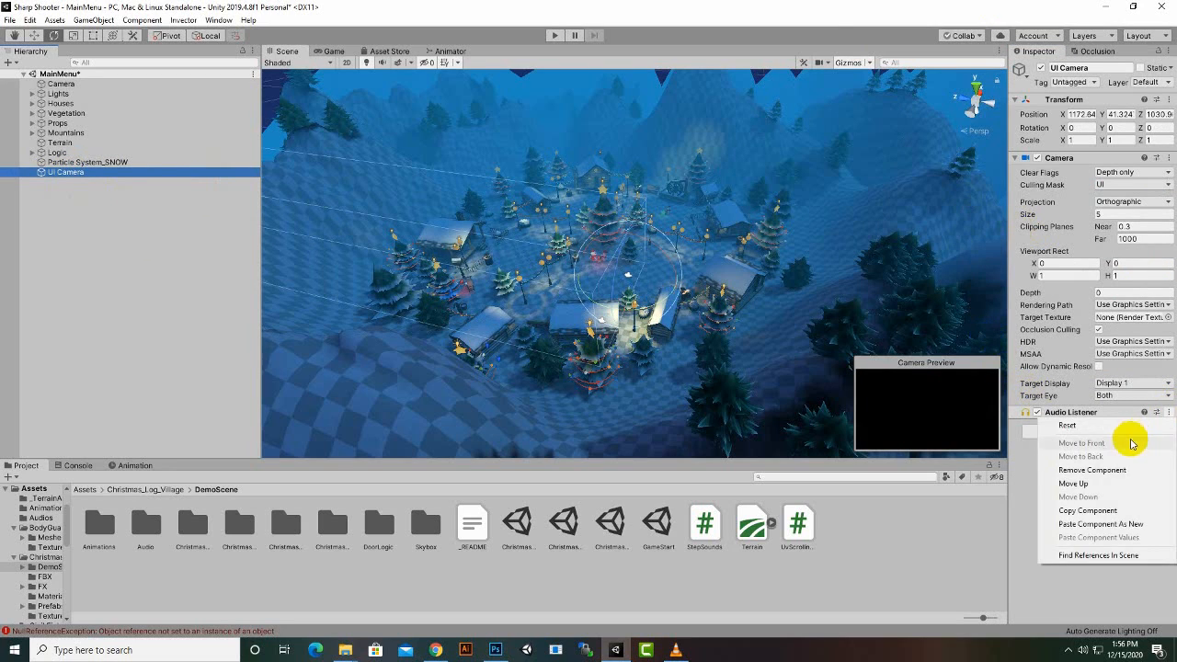
click(1108, 470)
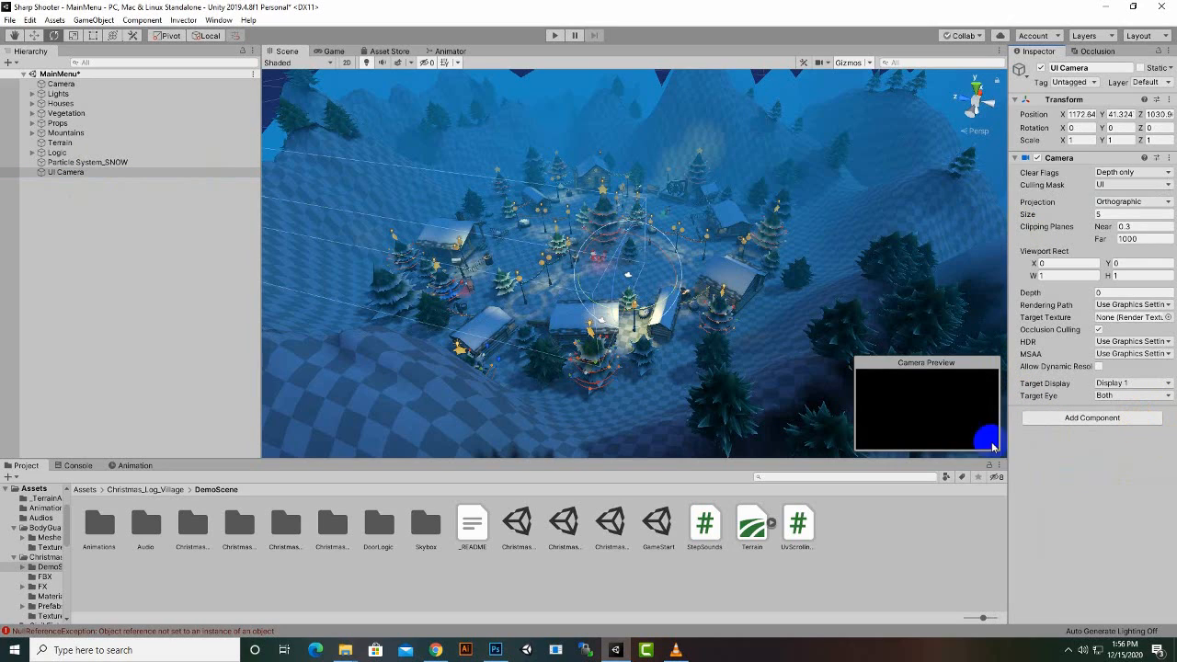
- Compare the Game view with the main Camera object deactivated and reactivated
click(100, 174)
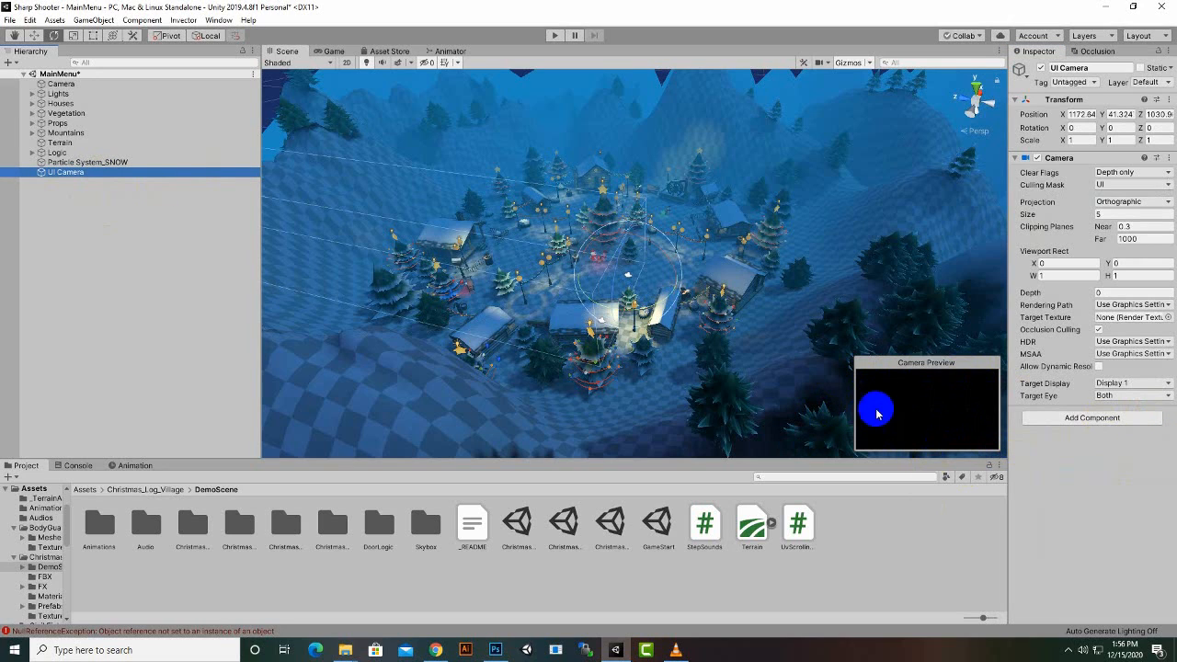
click(333, 52)
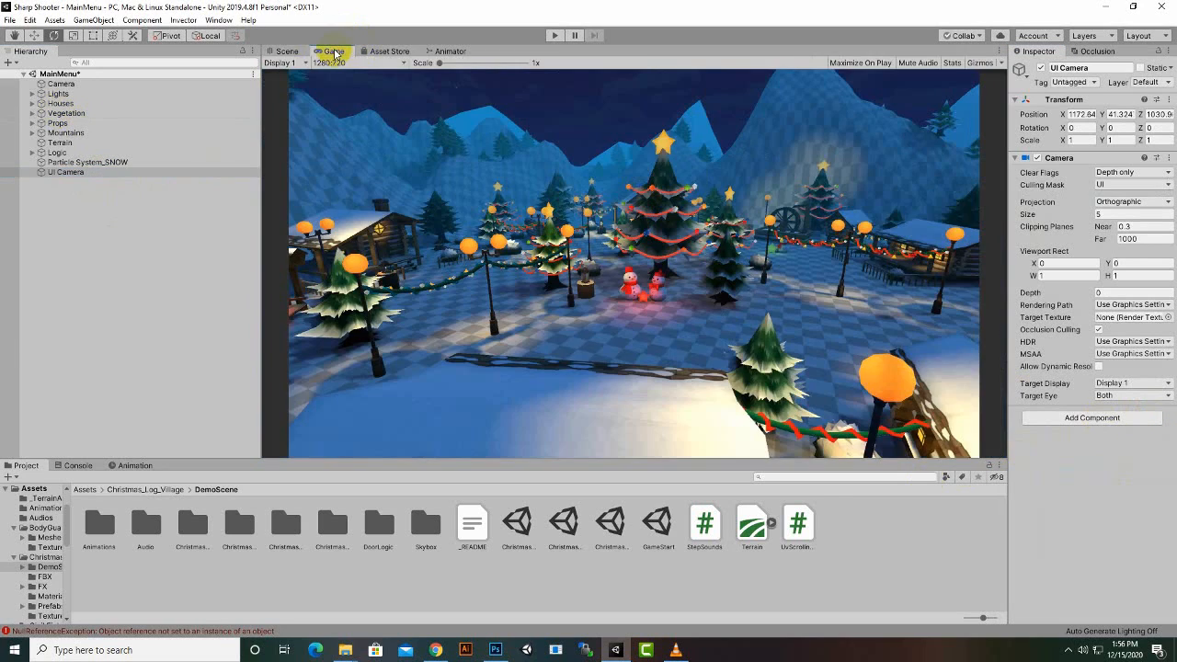
click(57, 83)
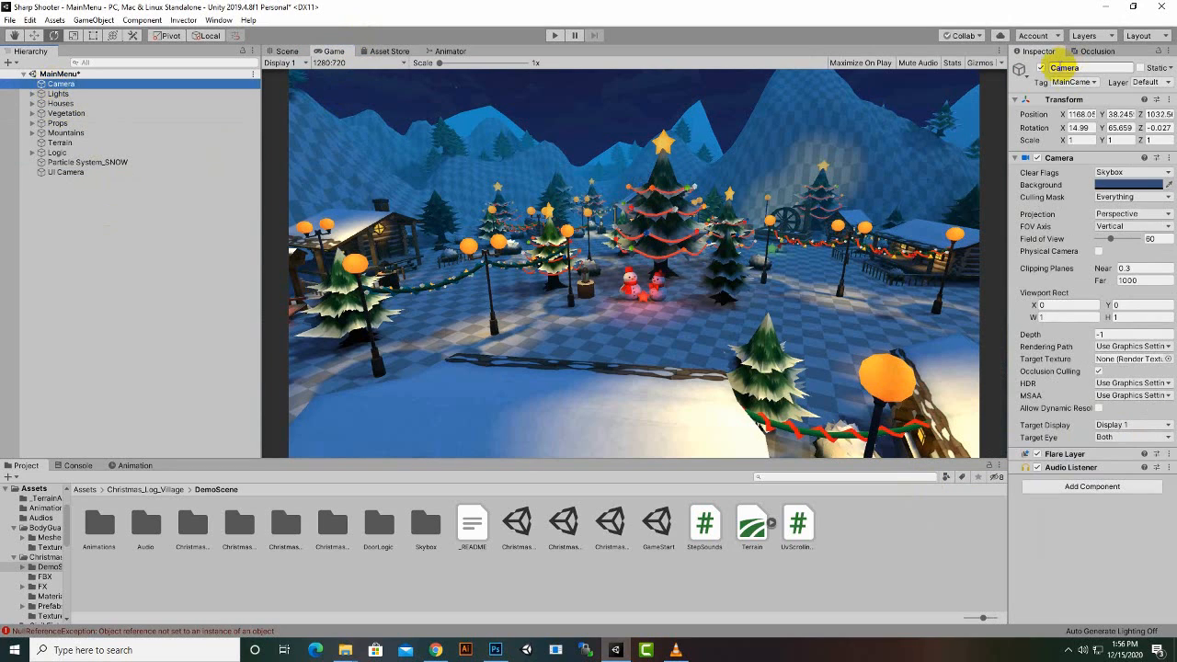
click(1040, 68)
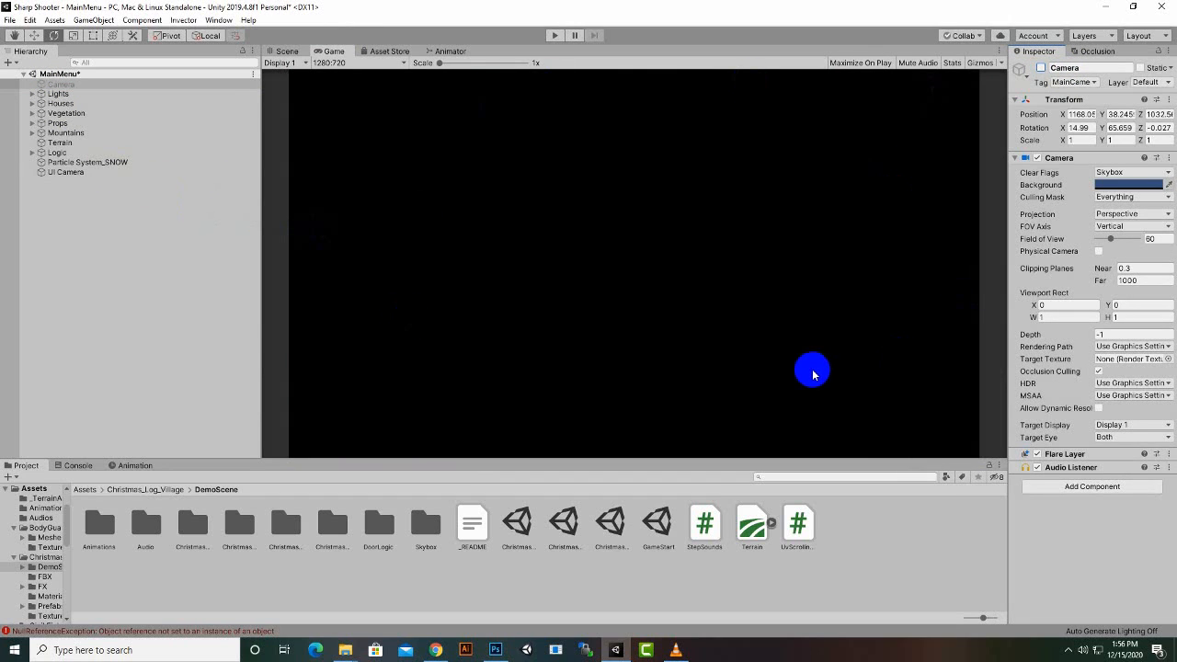
click(1040, 68)
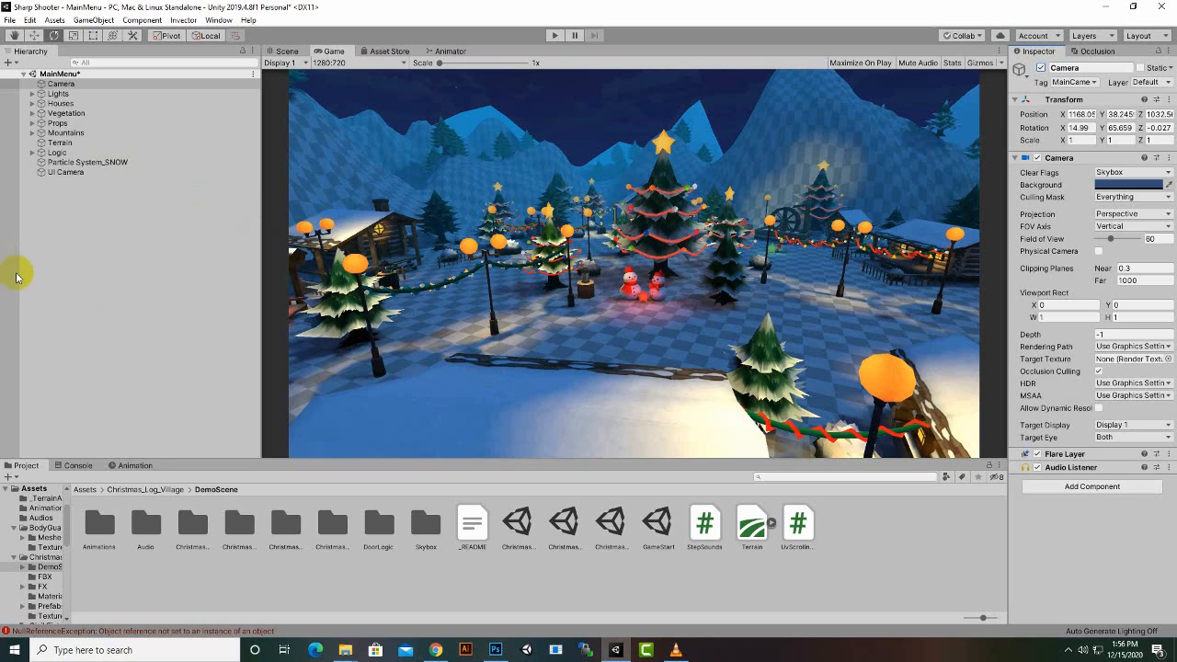
- Add a UI canvas at the root of the MainMenu scene
click(78, 216)
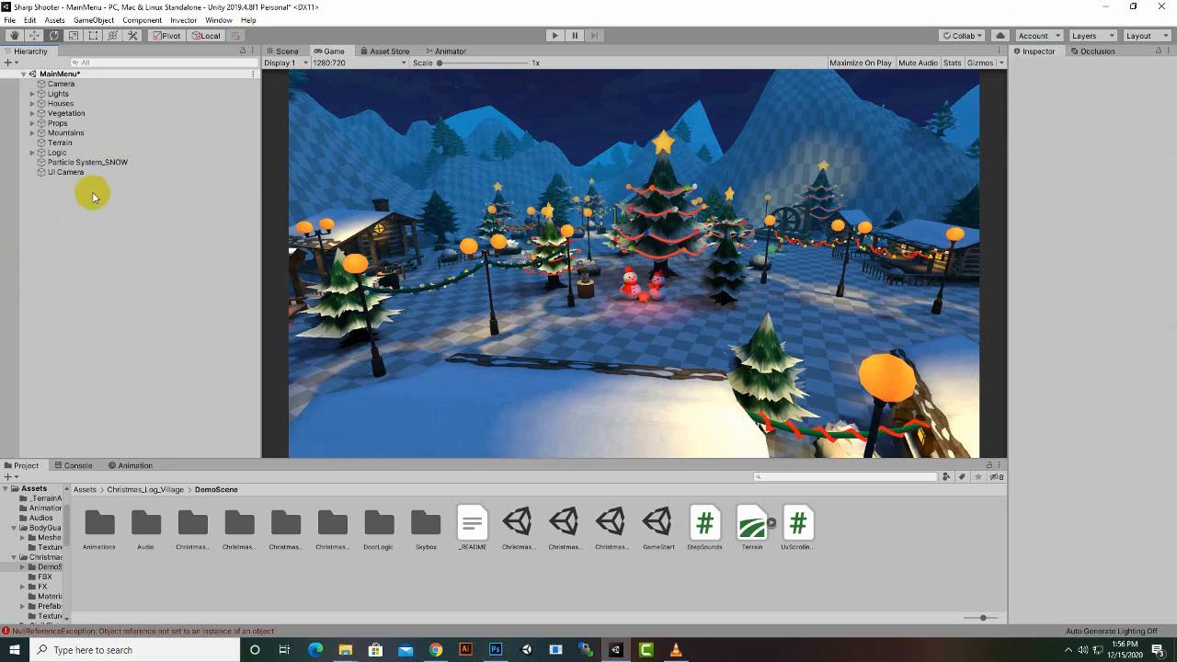
right_click(125, 195)
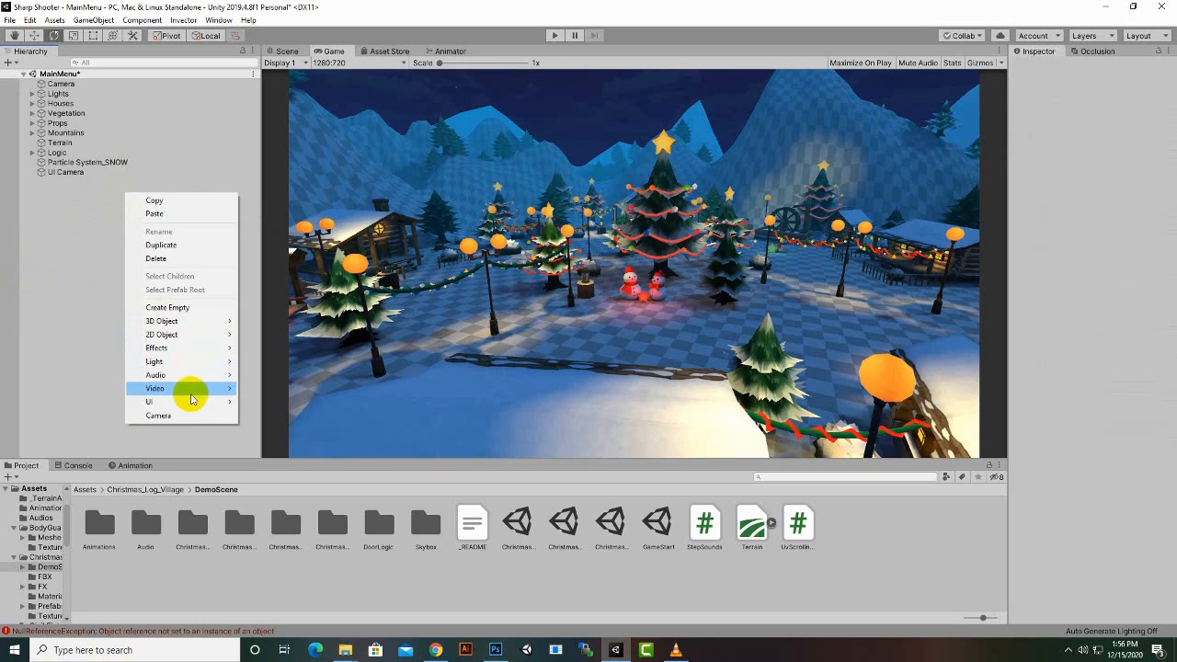
mouse_move(195, 404)
click(276, 577)
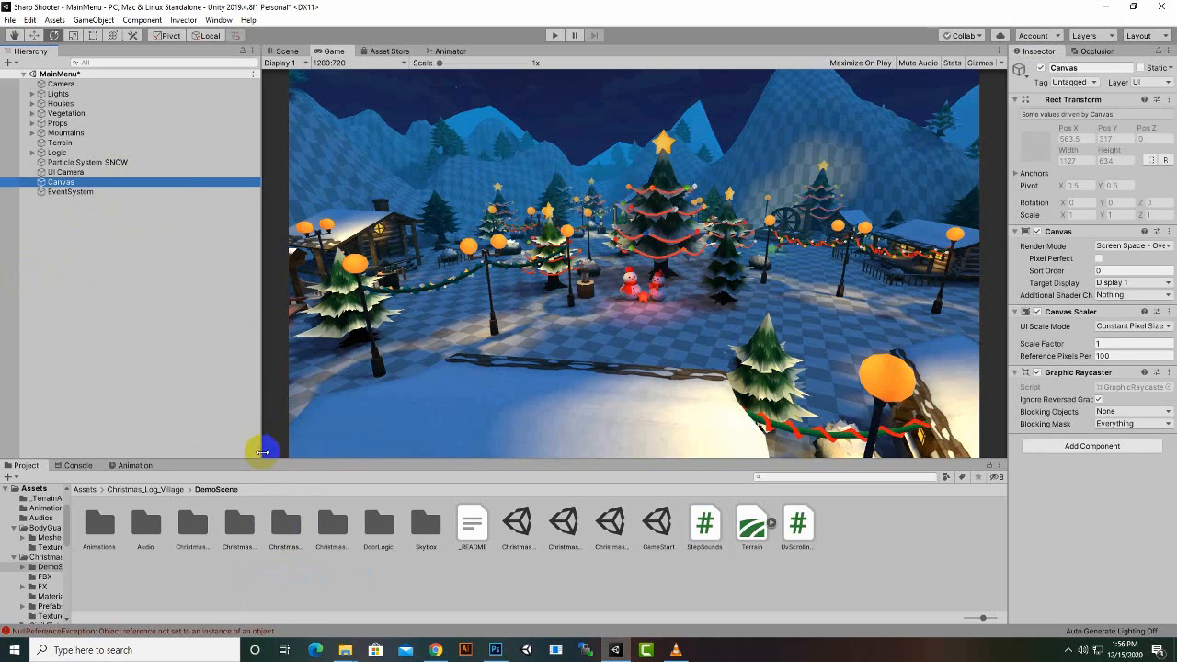
- Rename the new canvas UI Canvas and make it a child of UI Camera
right_click(64, 182)
click(106, 219)
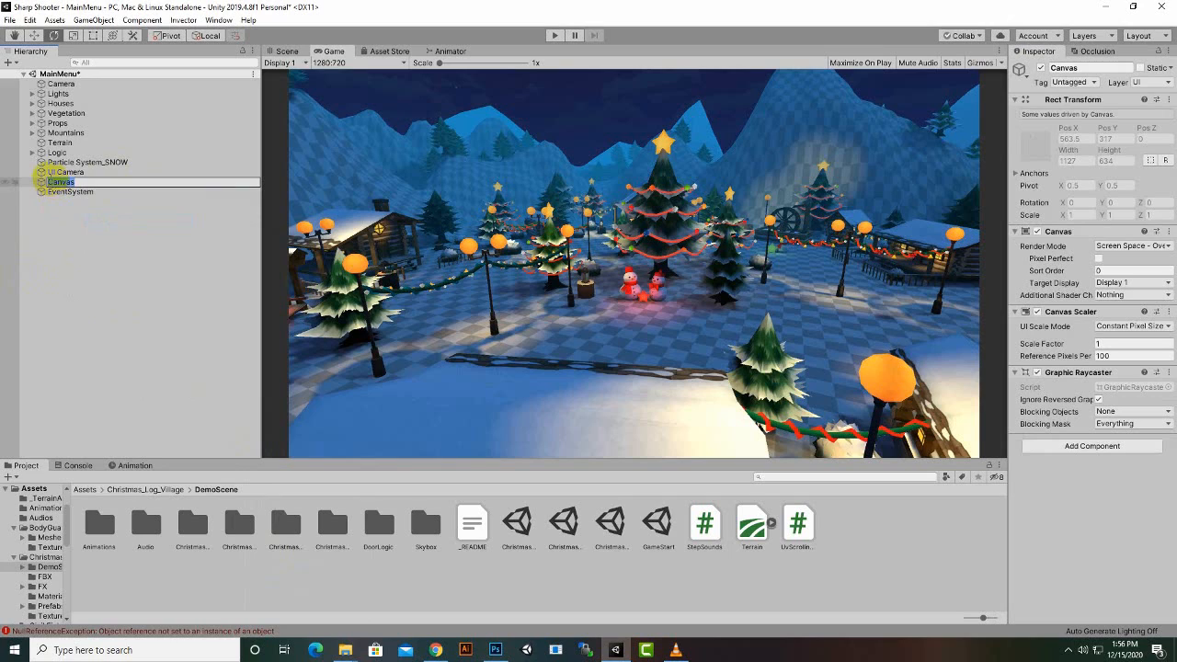
click(49, 179)
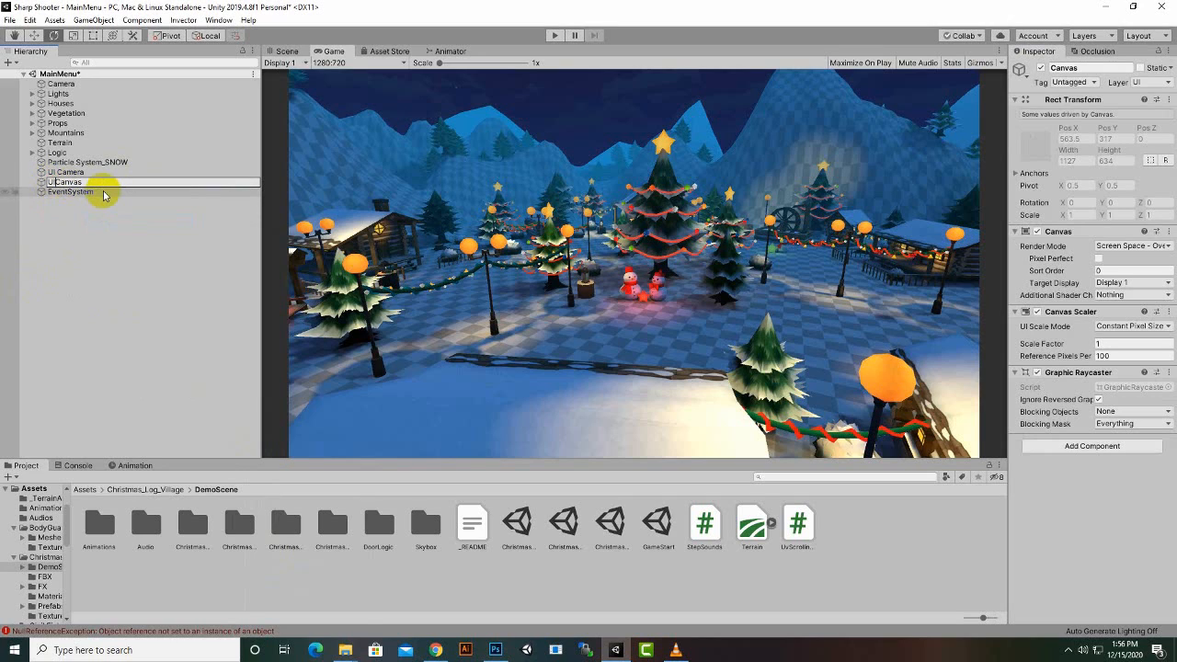
text(UI)
key(Return)
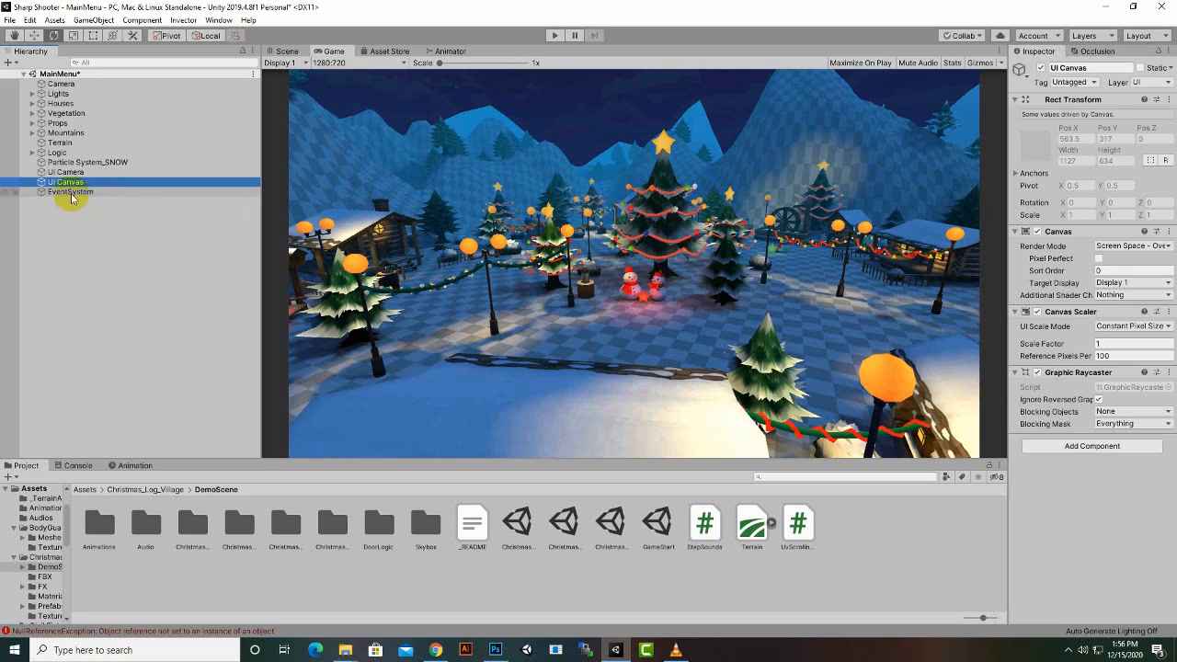
drag(79, 184, 79, 173)
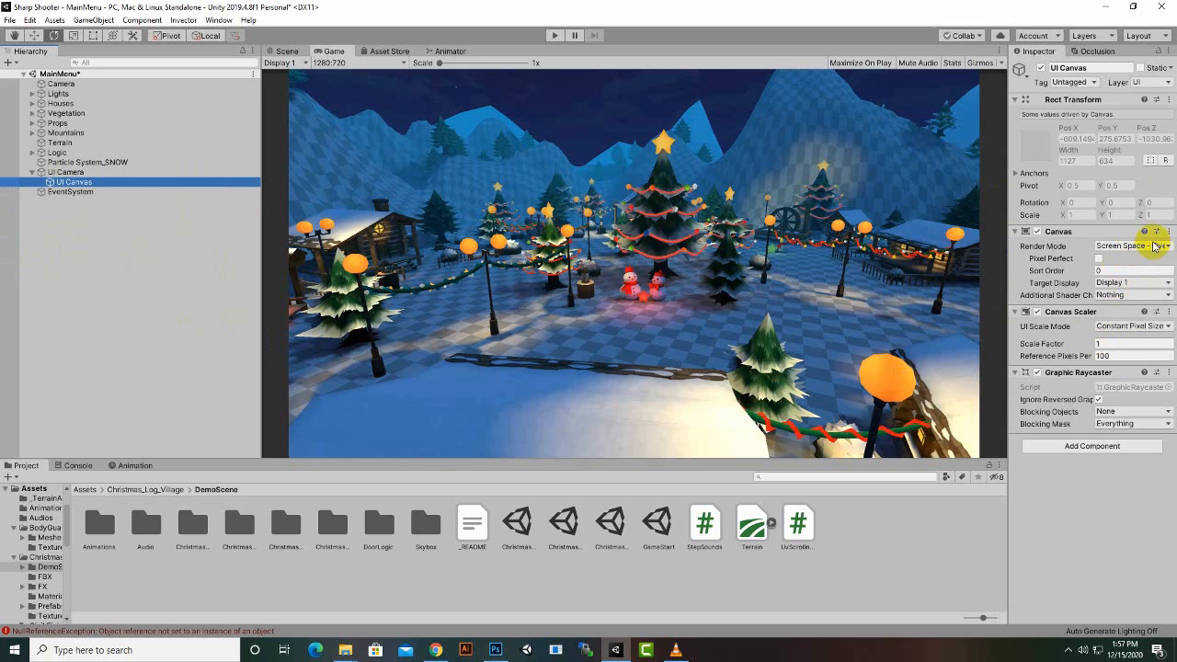
- Check the UI Canvas layer against the UI Camera's culling mask
click(1136, 83)
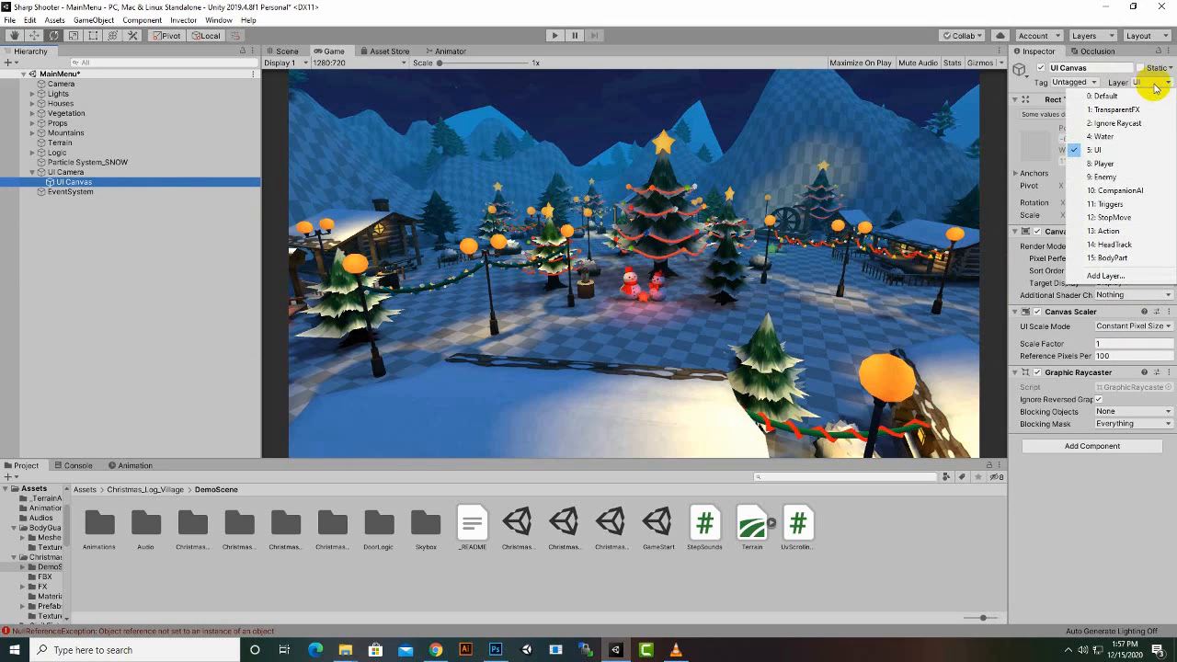
click(957, 5)
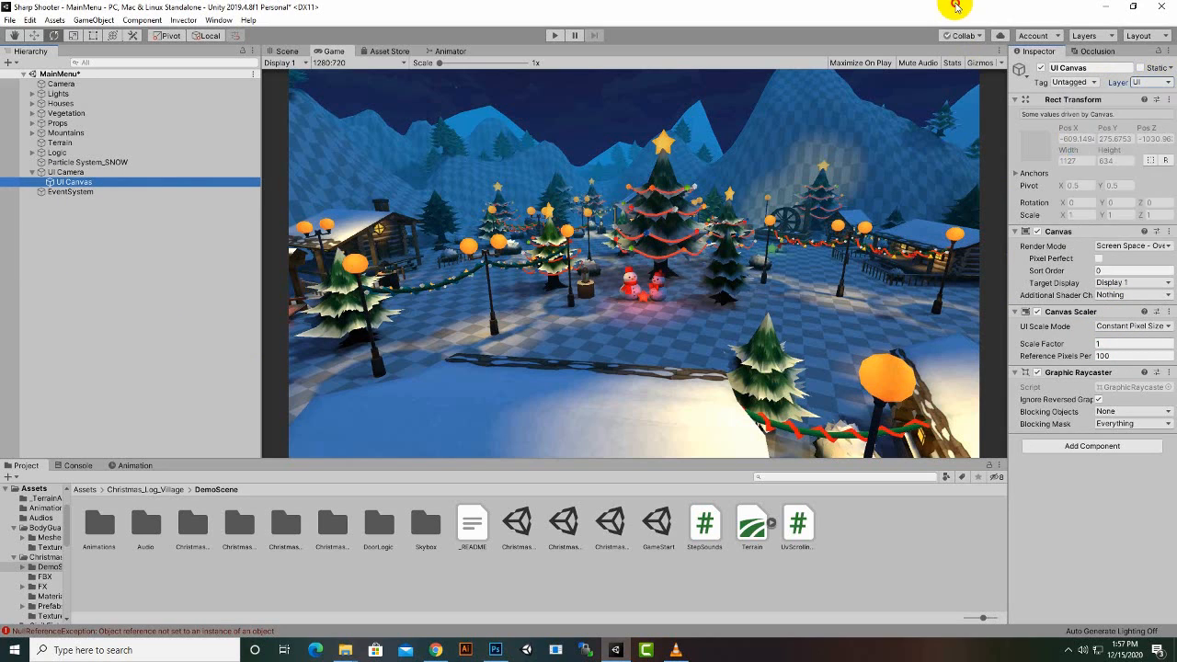
click(120, 182)
click(115, 172)
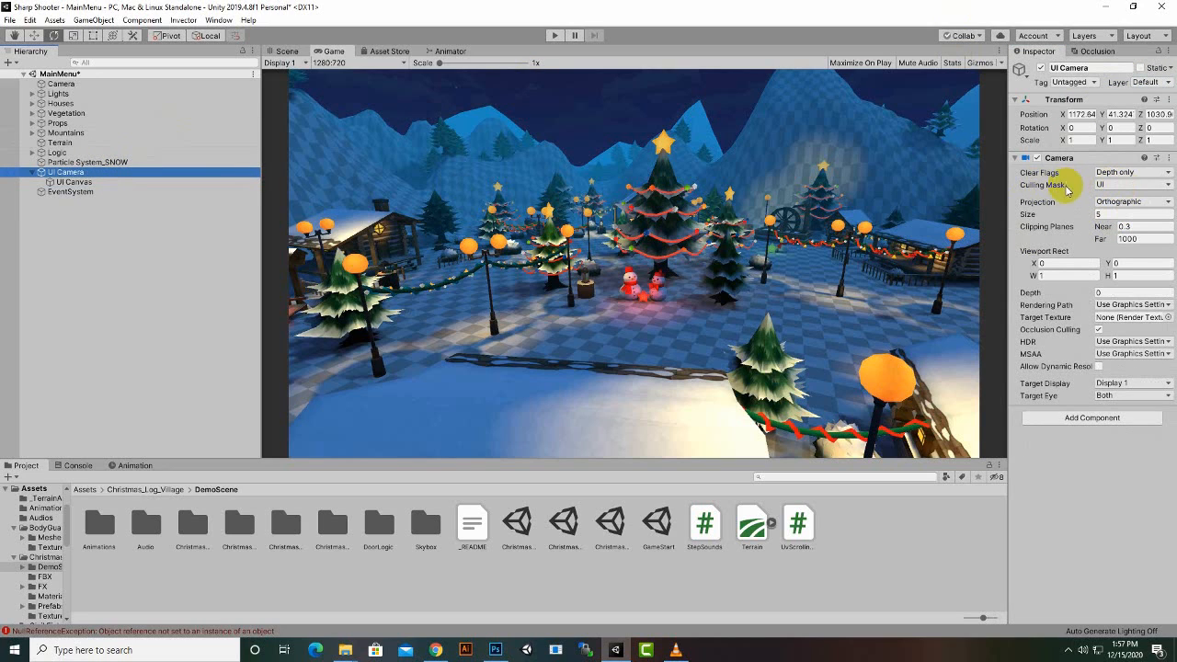
click(116, 182)
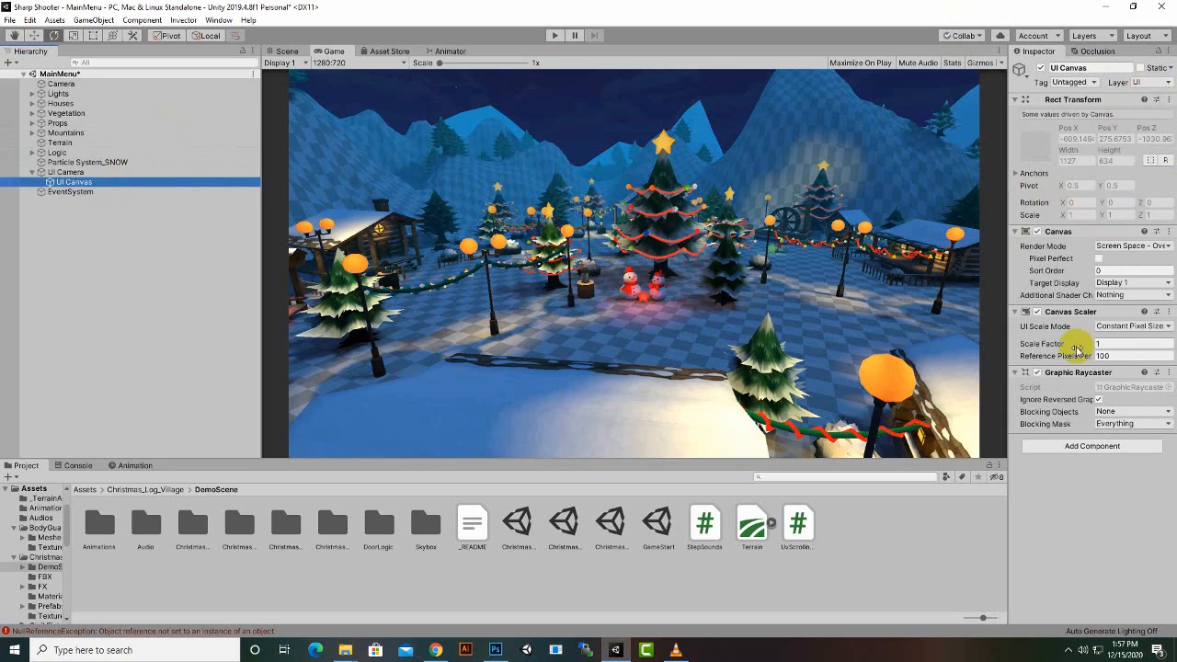
- Set the UI Canvas render mode to Screen Space - Camera and assign UI Camera as its render camera
click(1149, 247)
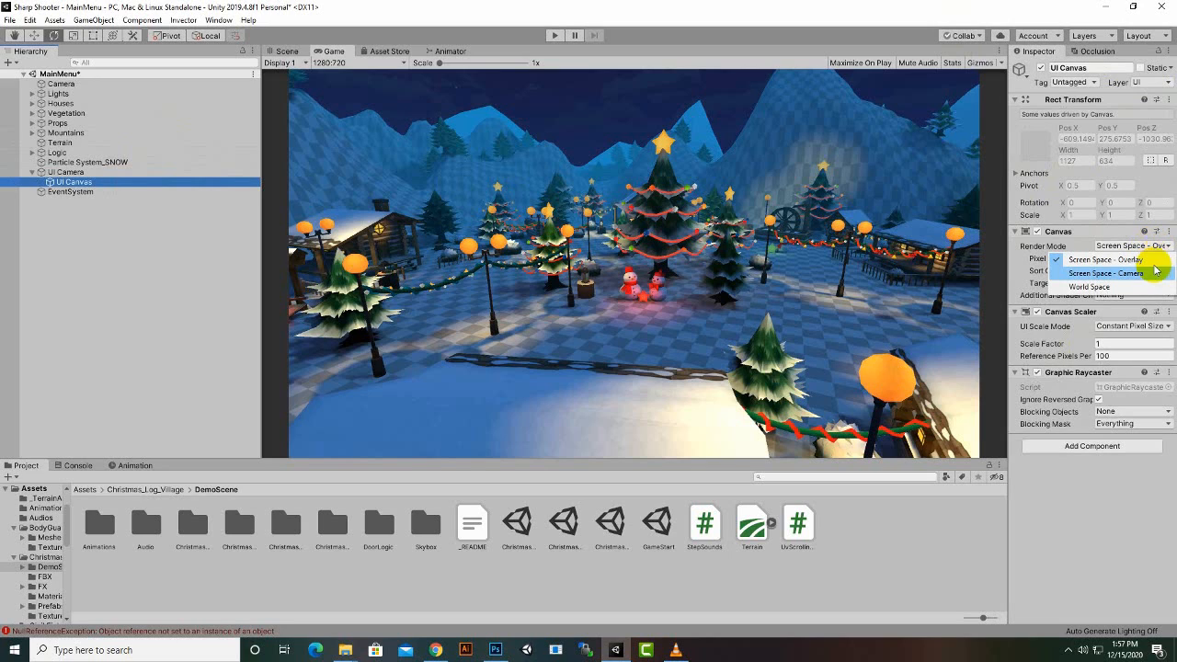
click(1111, 273)
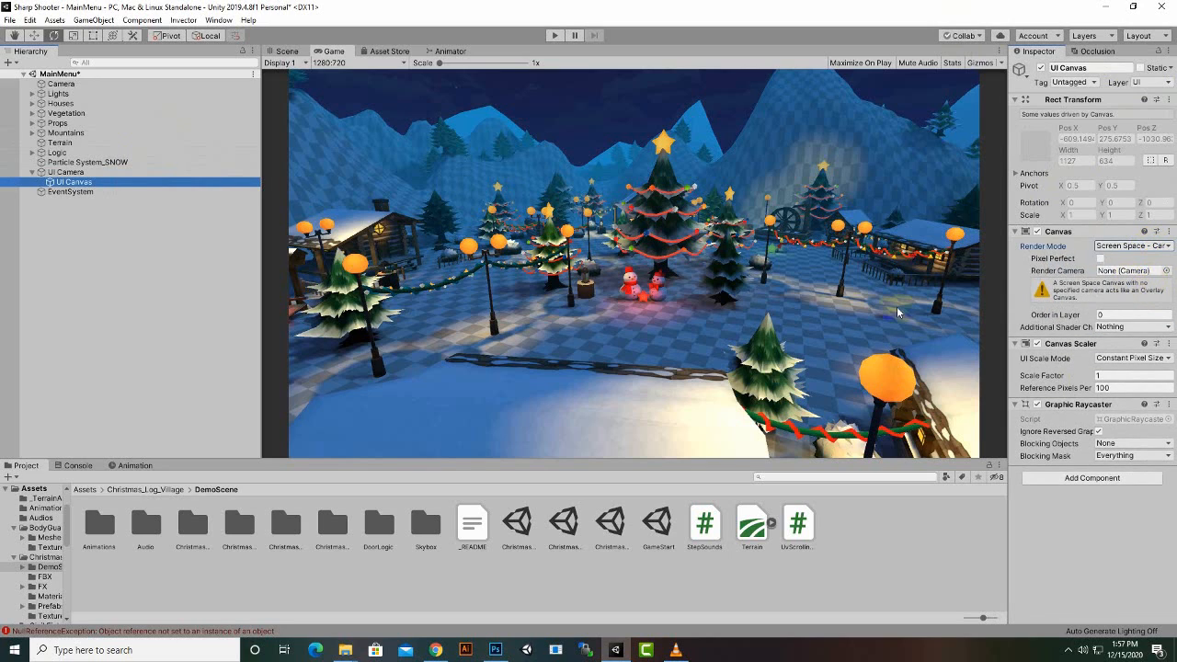
drag(64, 172, 1131, 273)
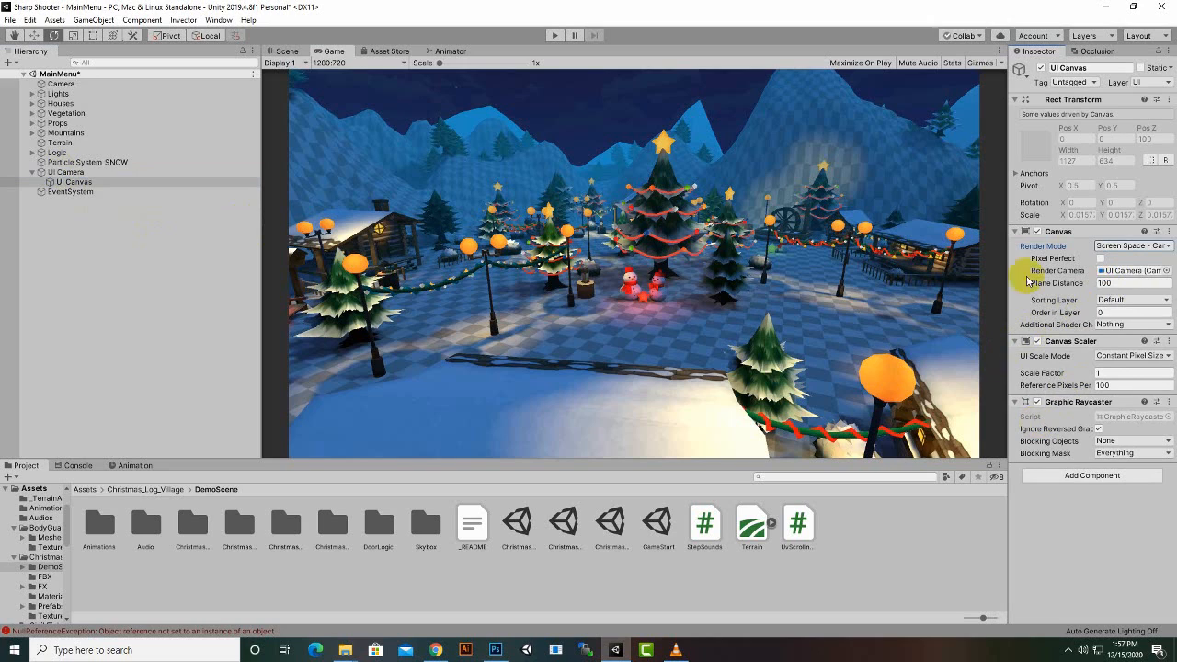
- Set the Canvas Scaler to Scale With Screen Size with a 1280 x 720 reference resolution, and save the scene
click(1135, 356)
click(1138, 384)
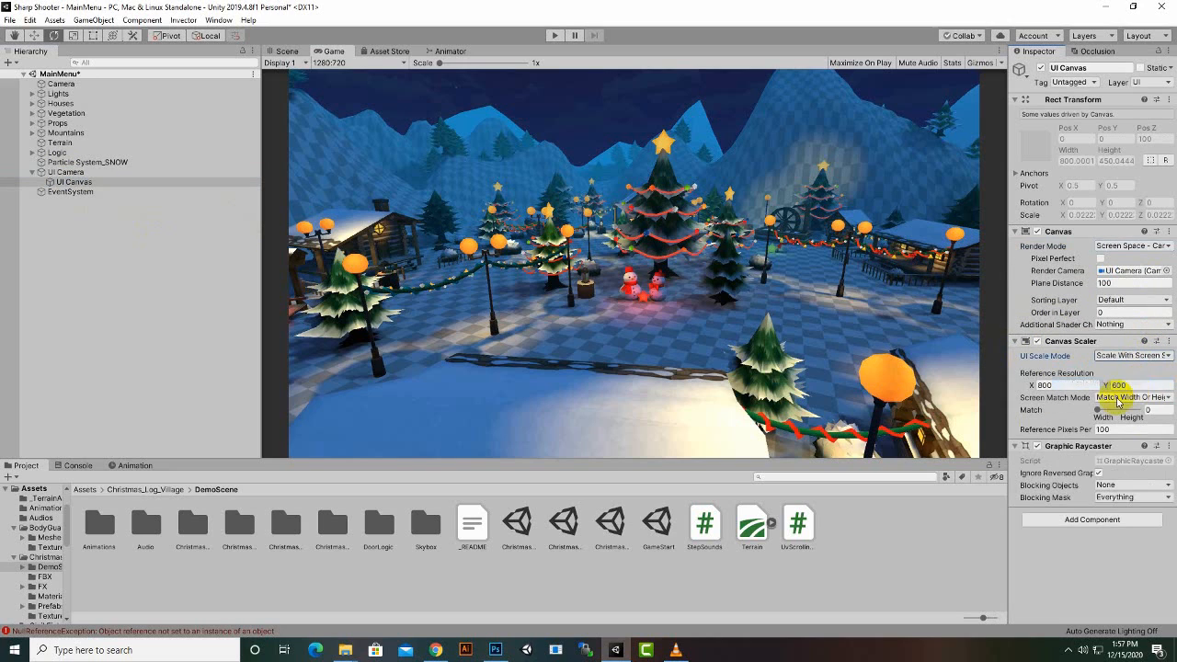
click(1069, 386)
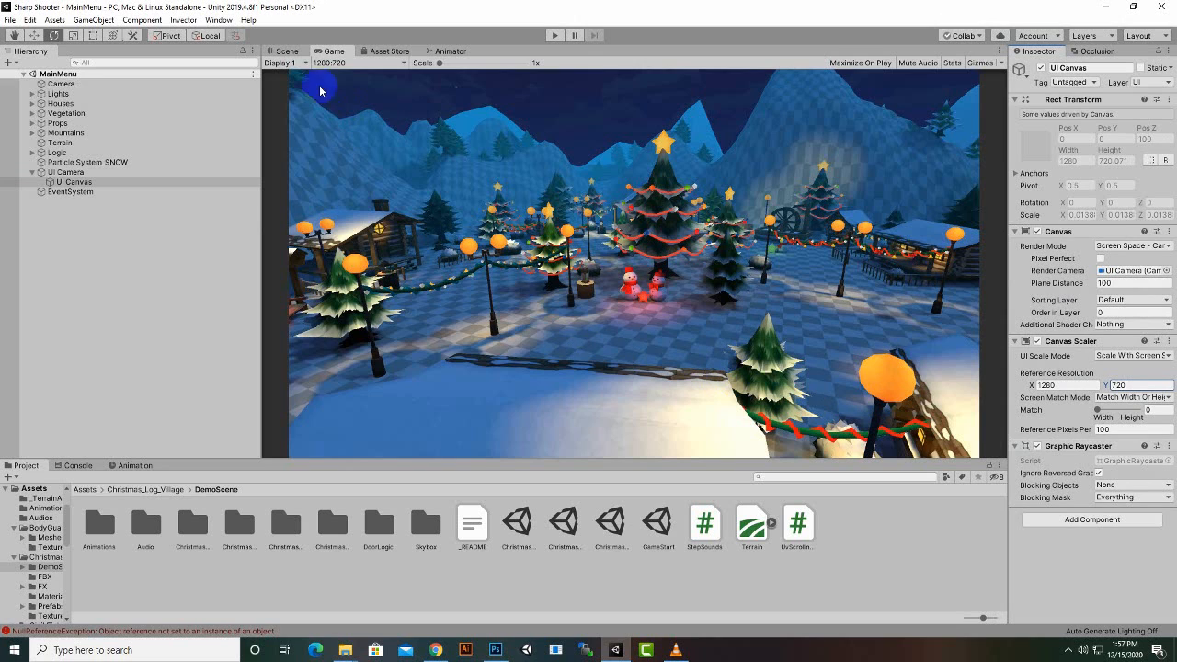
- Add a UI Panel as a child of UI Canvas and rename it Button Panel
click(286, 50)
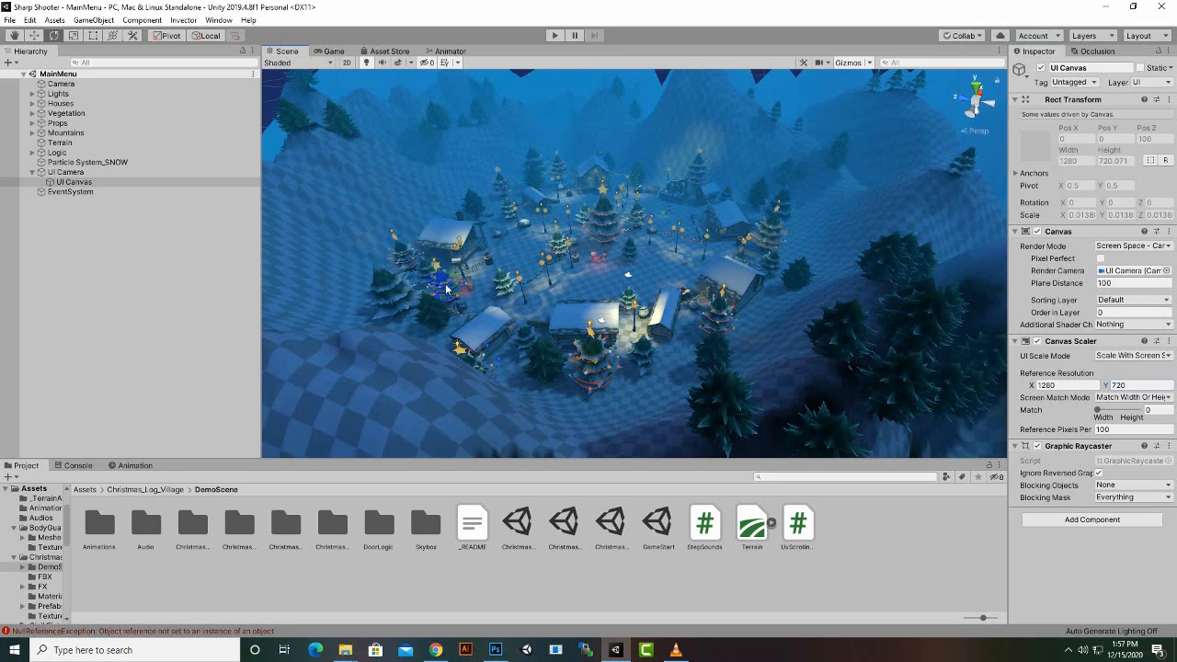
scroll(590, 299, up, 5)
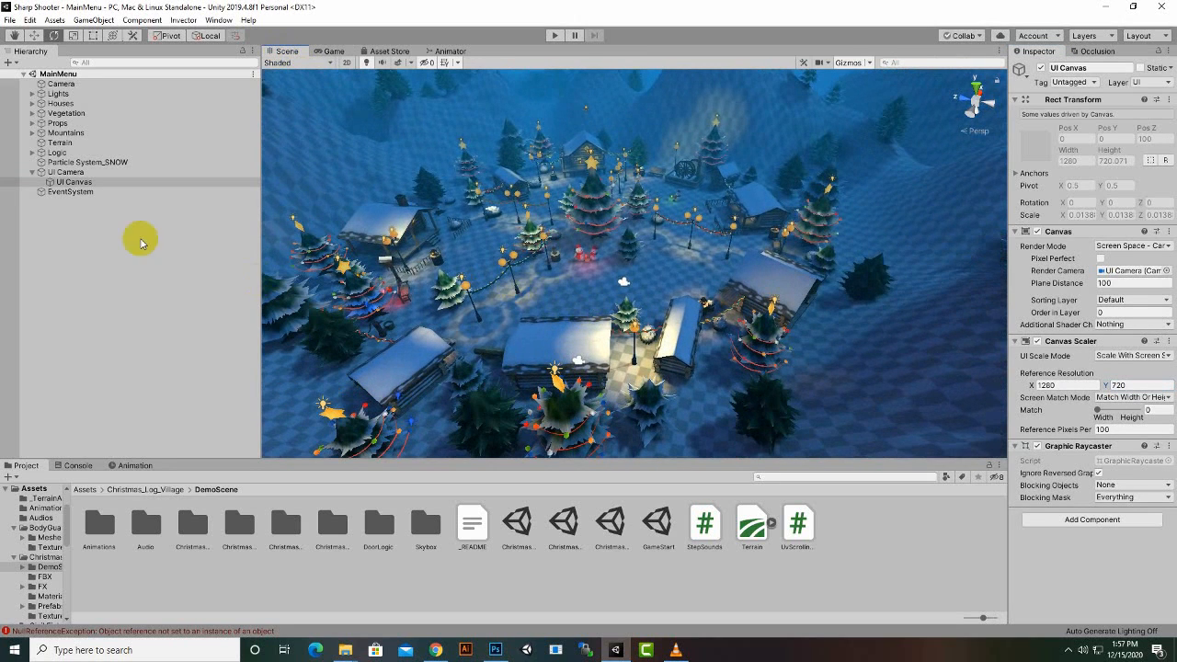
click(90, 182)
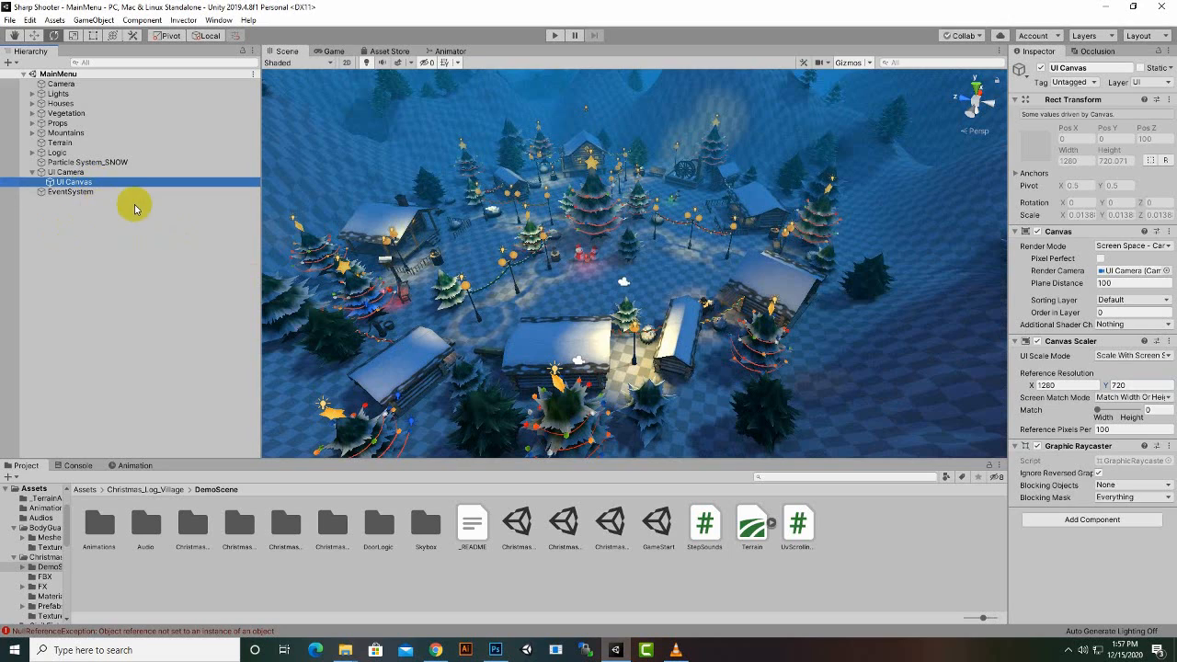
right_click(79, 184)
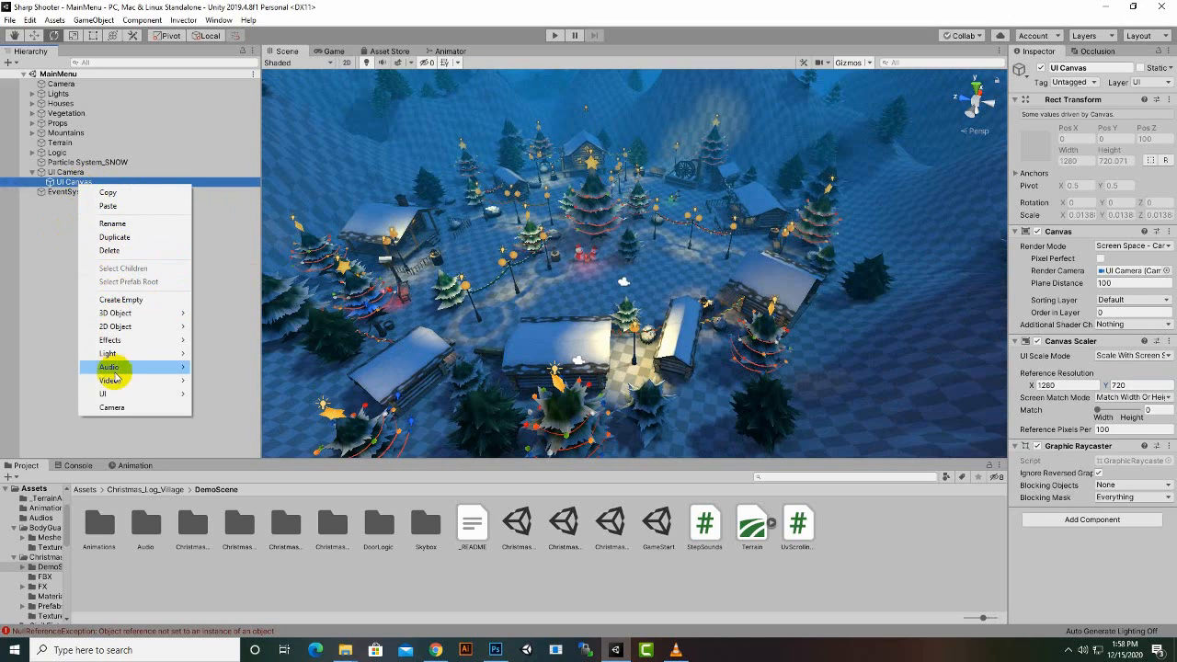
mouse_move(115, 395)
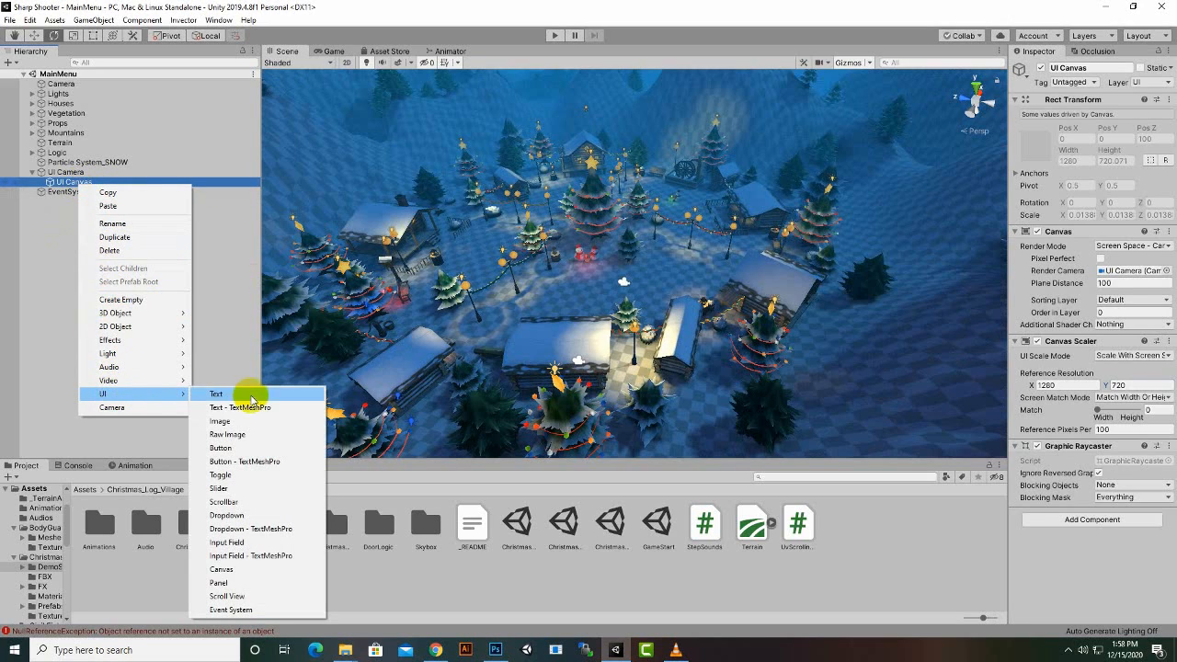
click(270, 583)
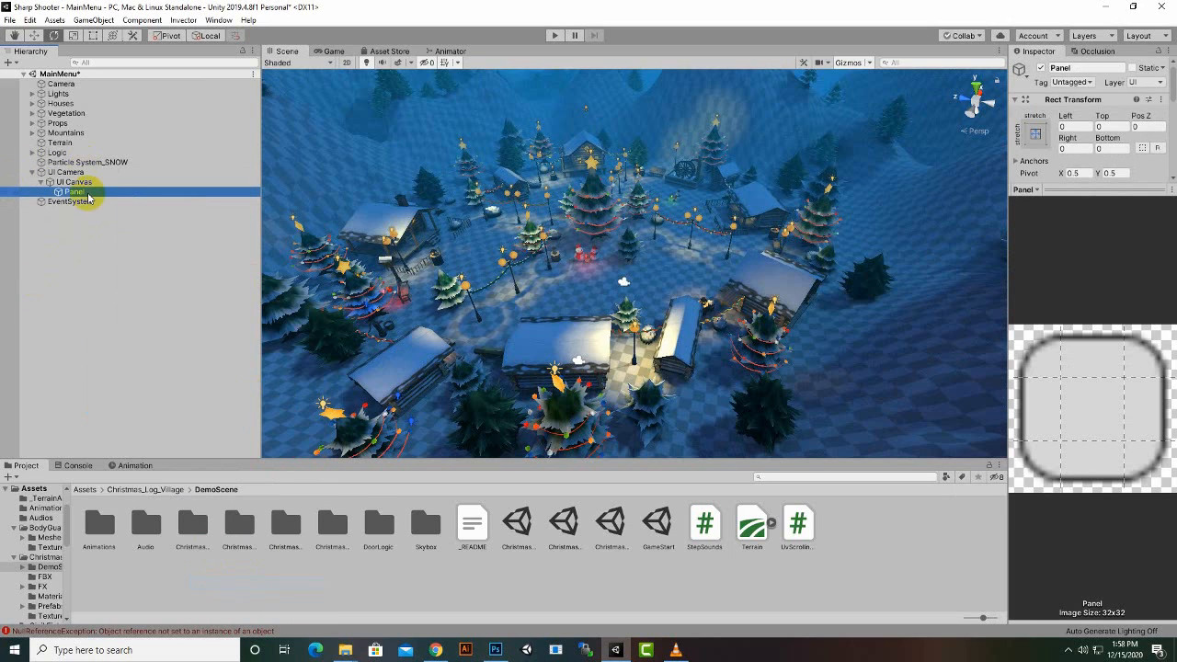
right_click(85, 192)
click(114, 231)
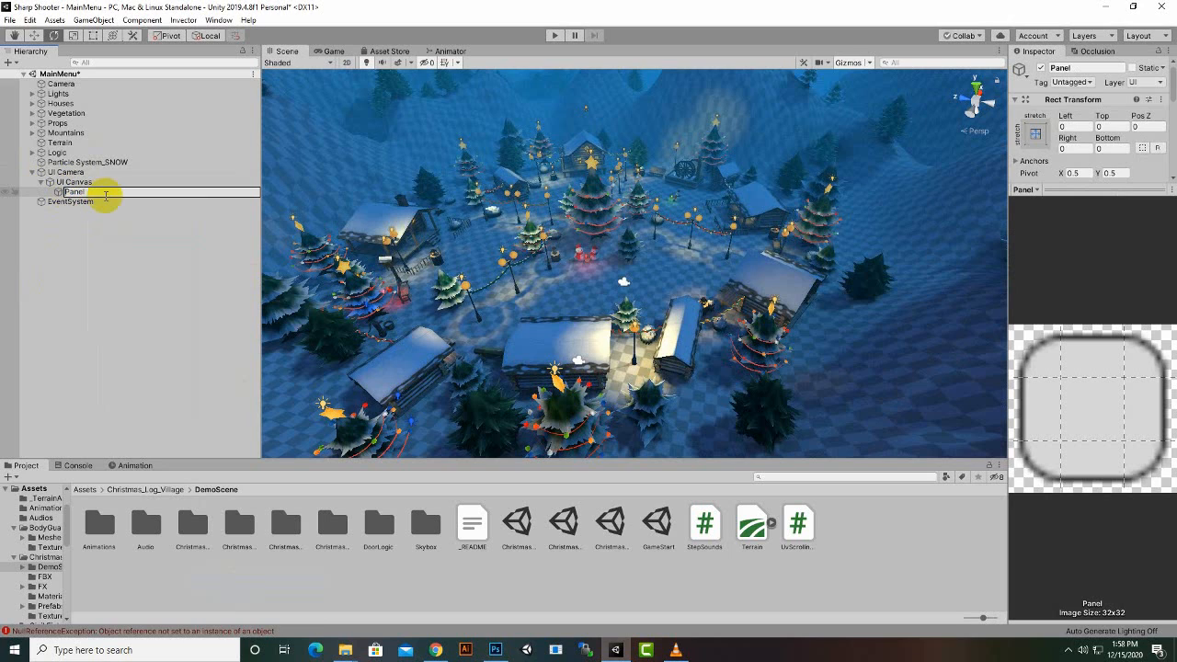
key(Return)
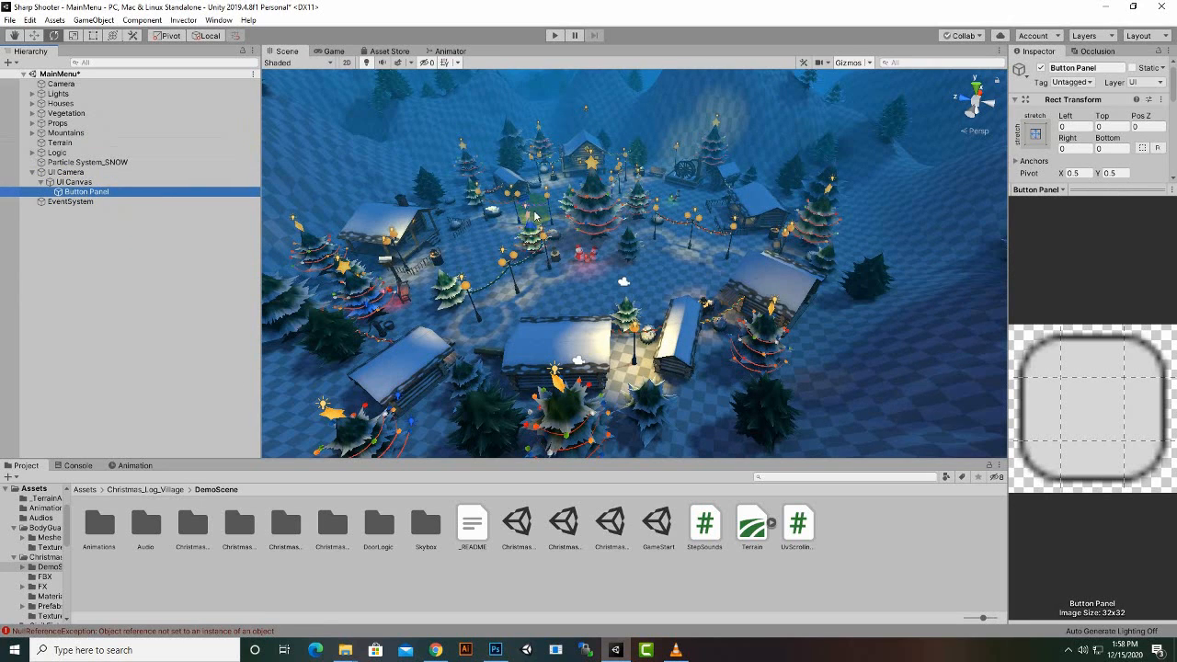
- Frame Button Panel face-on and scale it down about its centre to a nearly square shape
scroll(536, 216, down, 2)
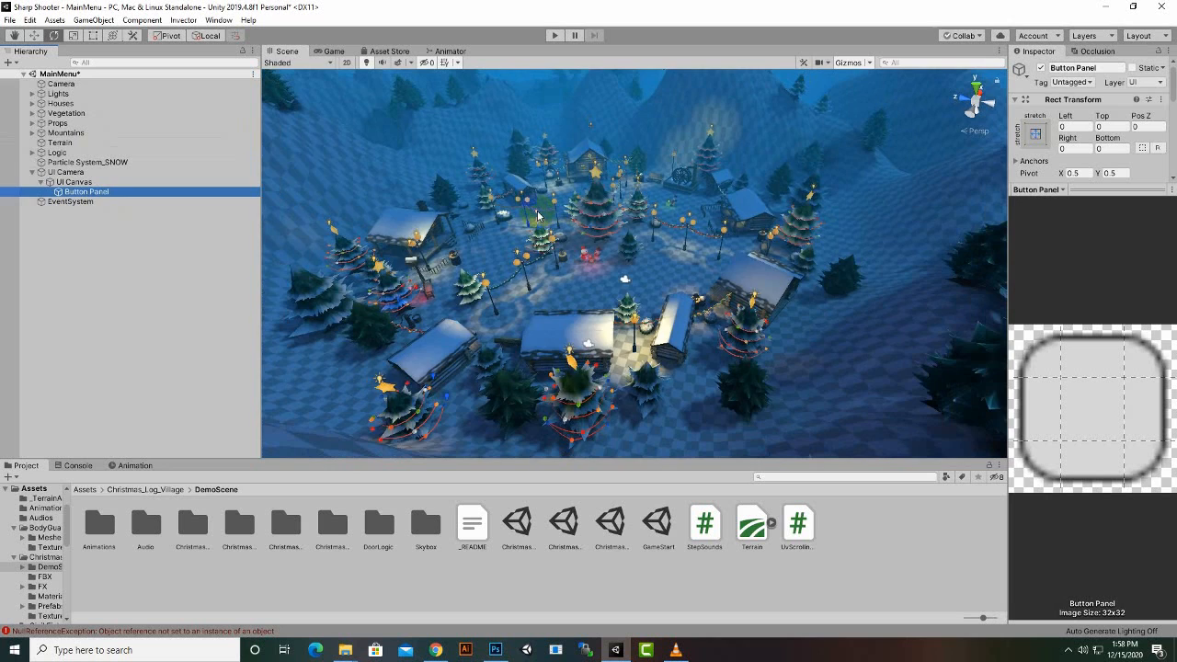
key(f)
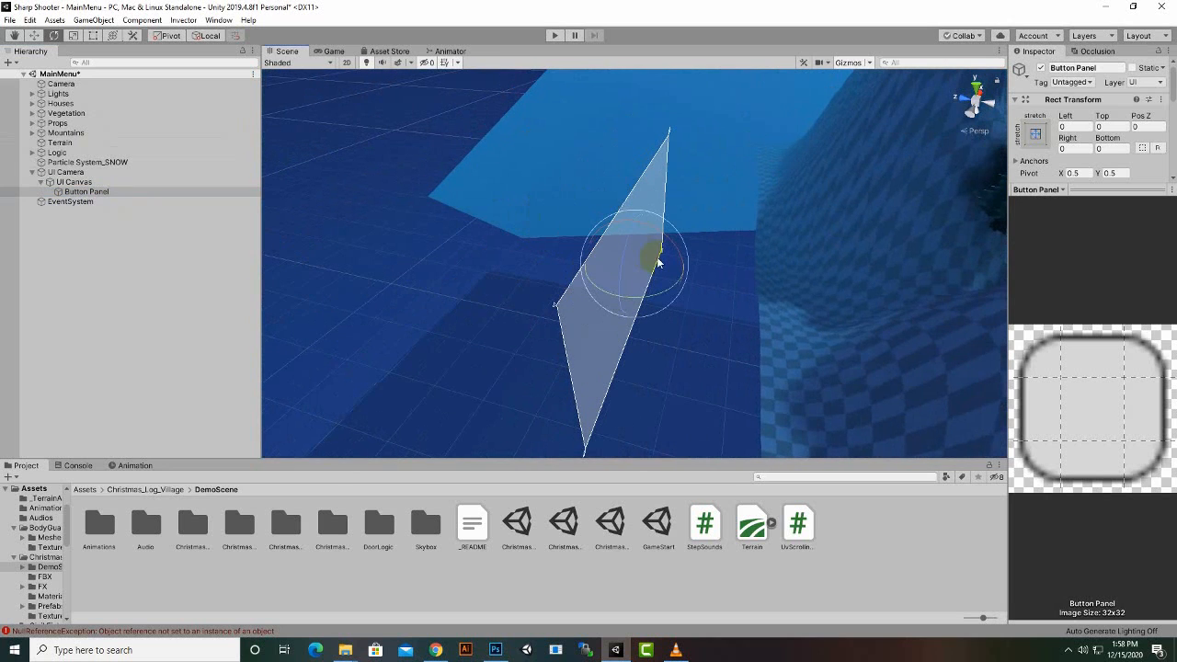
alt+drag(720, 251, 911, 330)
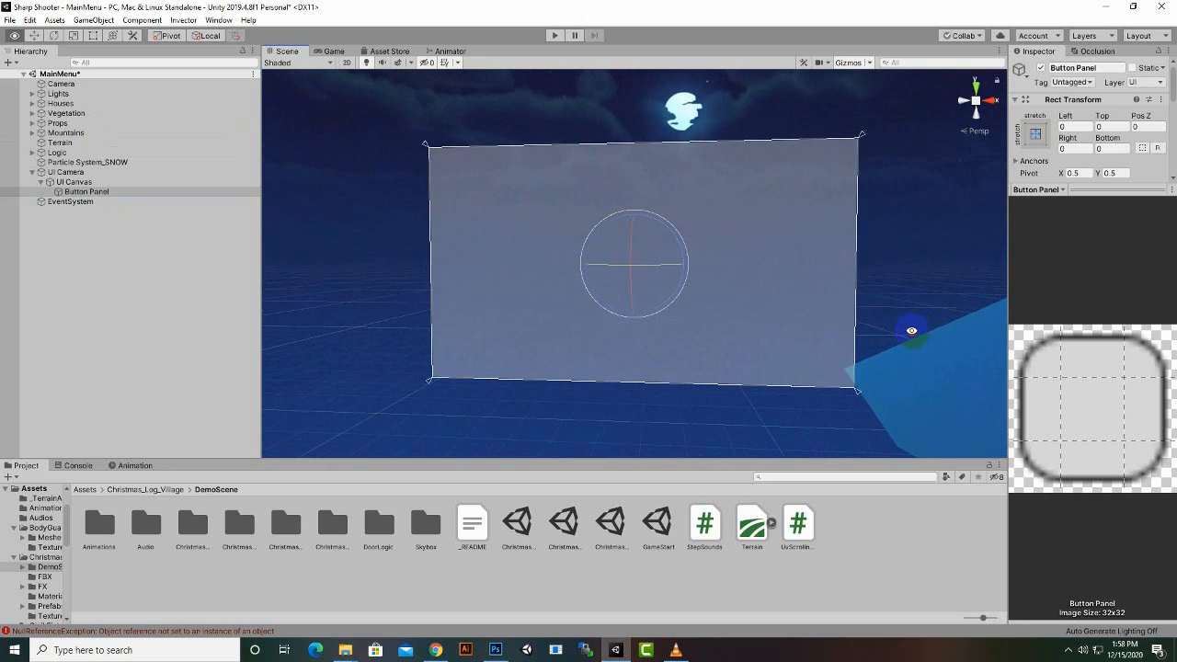
click(92, 191)
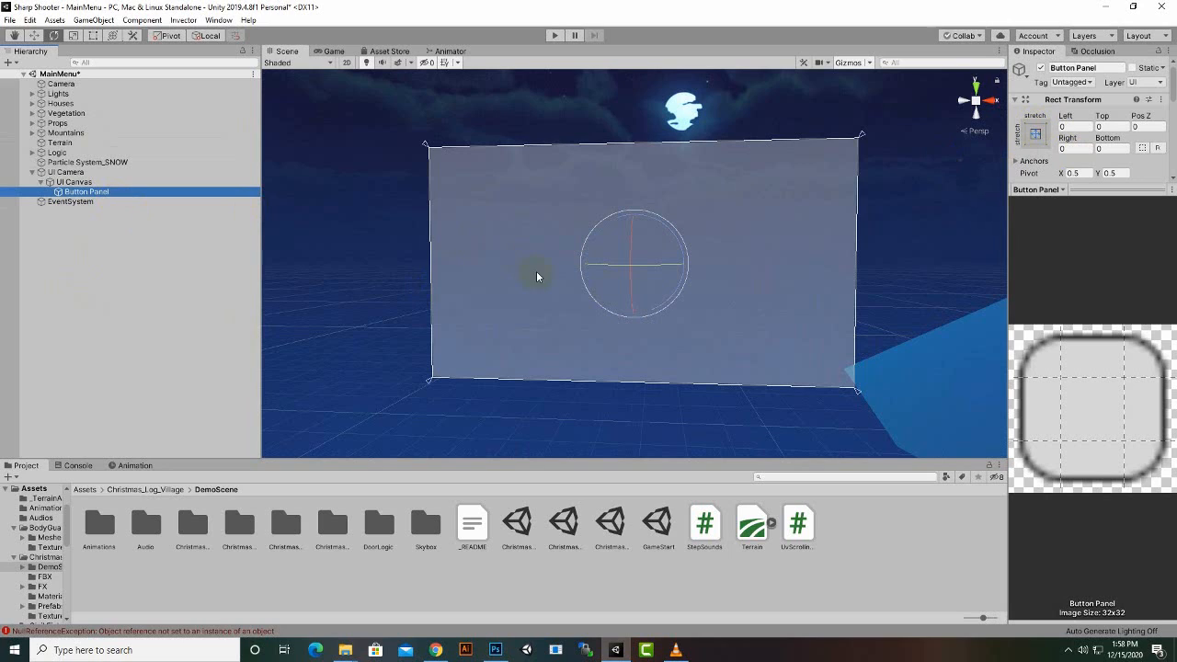
click(80, 37)
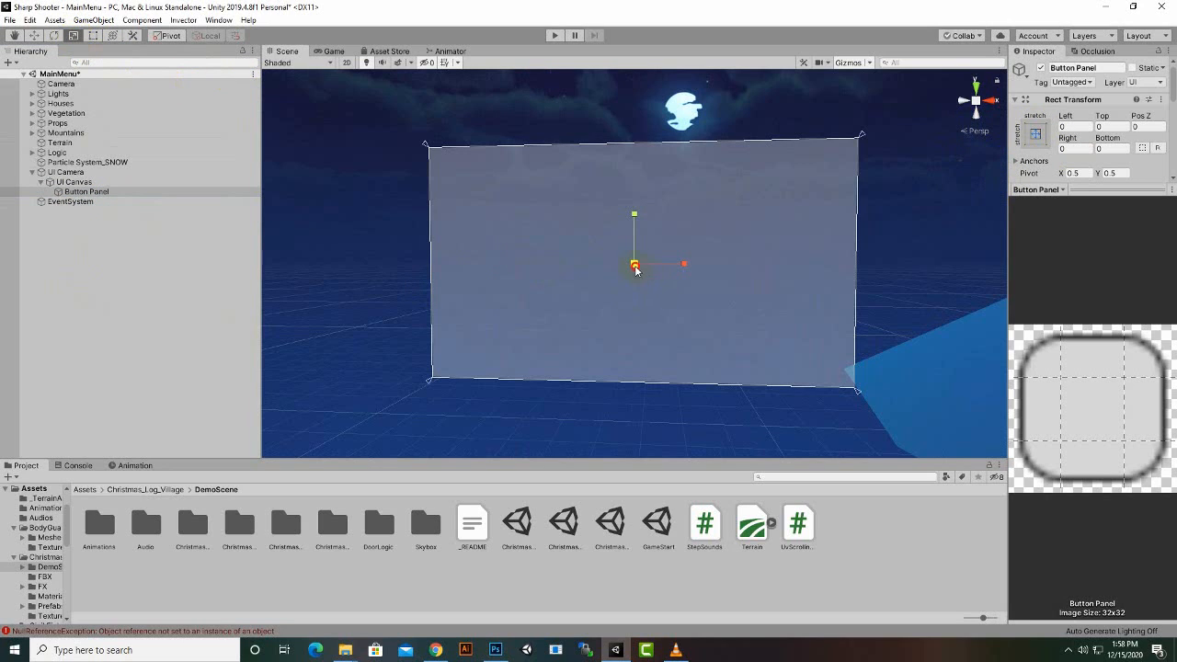
drag(636, 269, 660, 270)
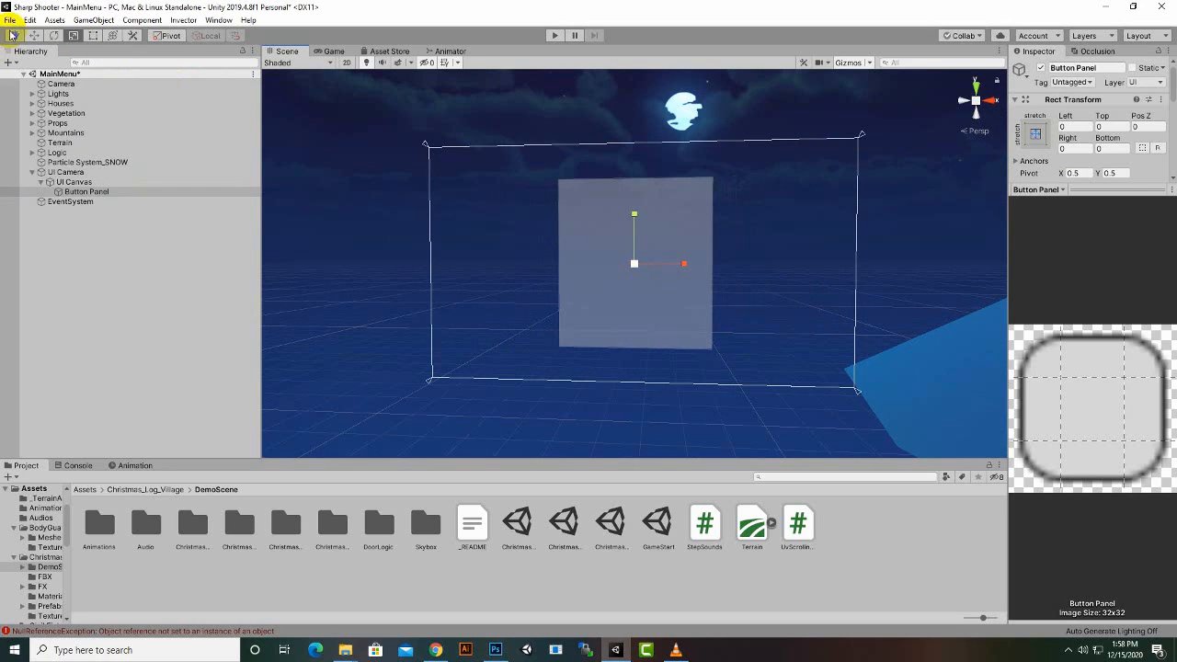
- Move Button Panel toward the left side of the canvas, to about Left -354 and Right 354, and scale it down slightly more
click(33, 35)
drag(689, 275, 572, 287)
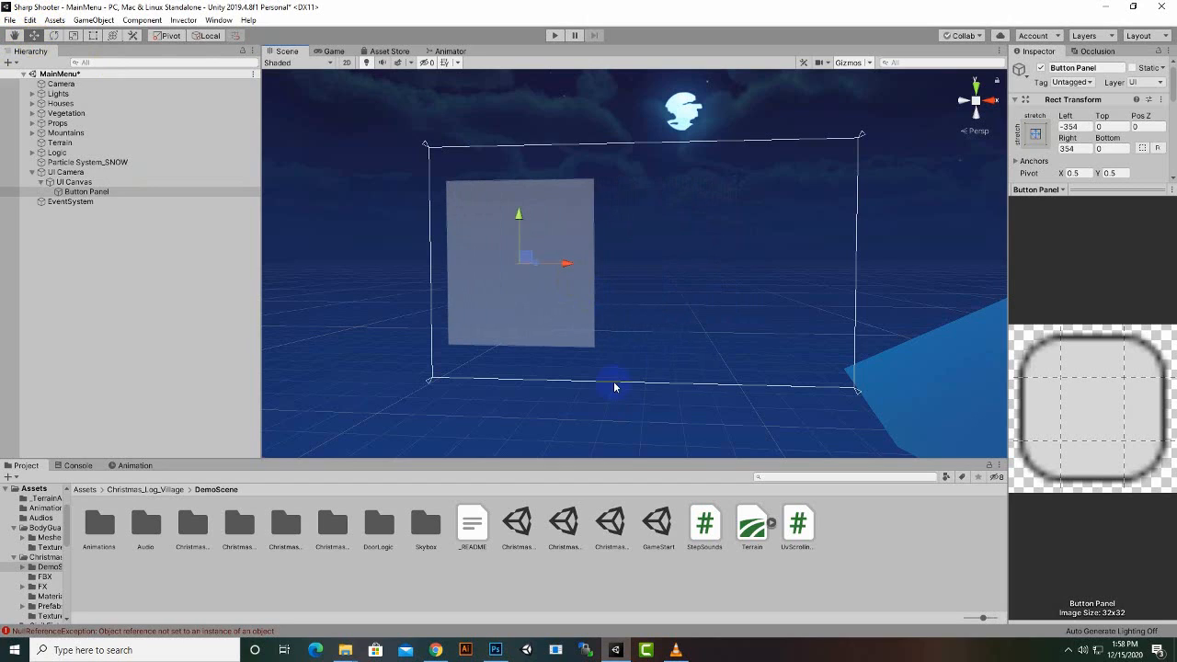
click(71, 37)
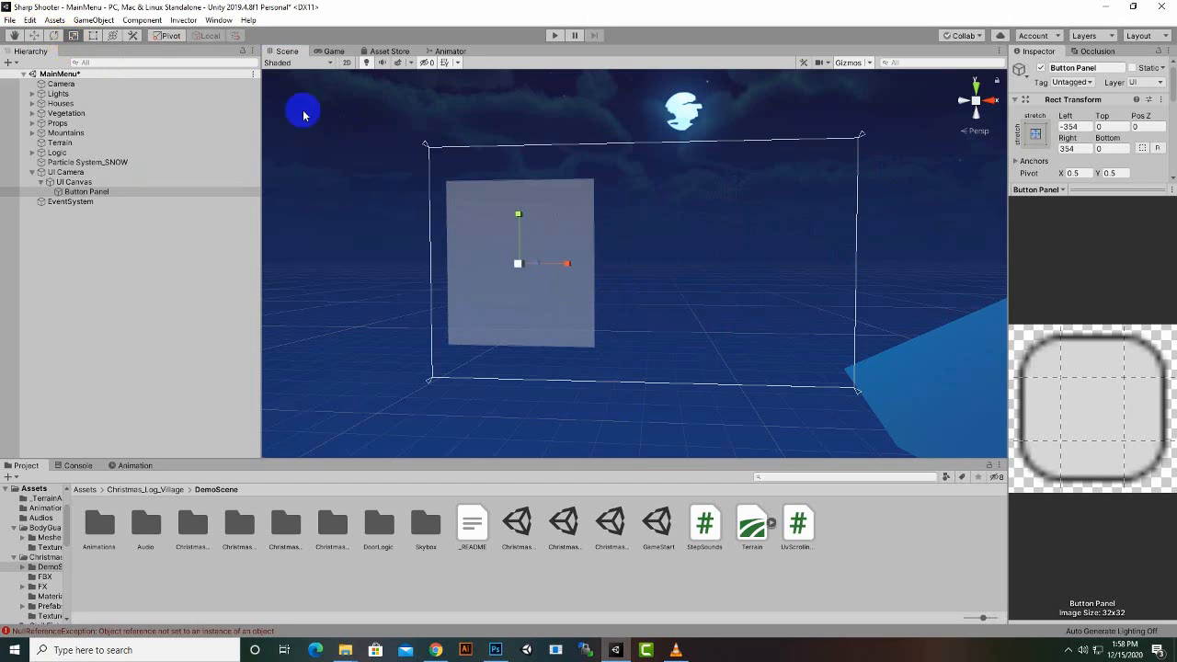
drag(519, 263, 520, 272)
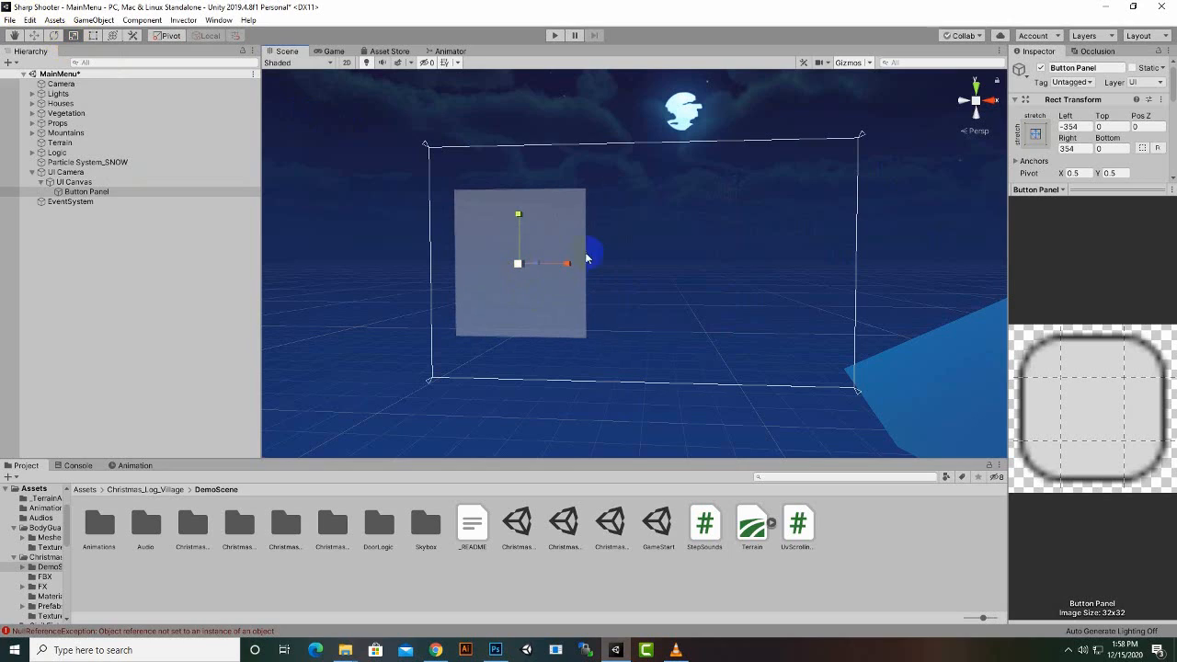
click(34, 37)
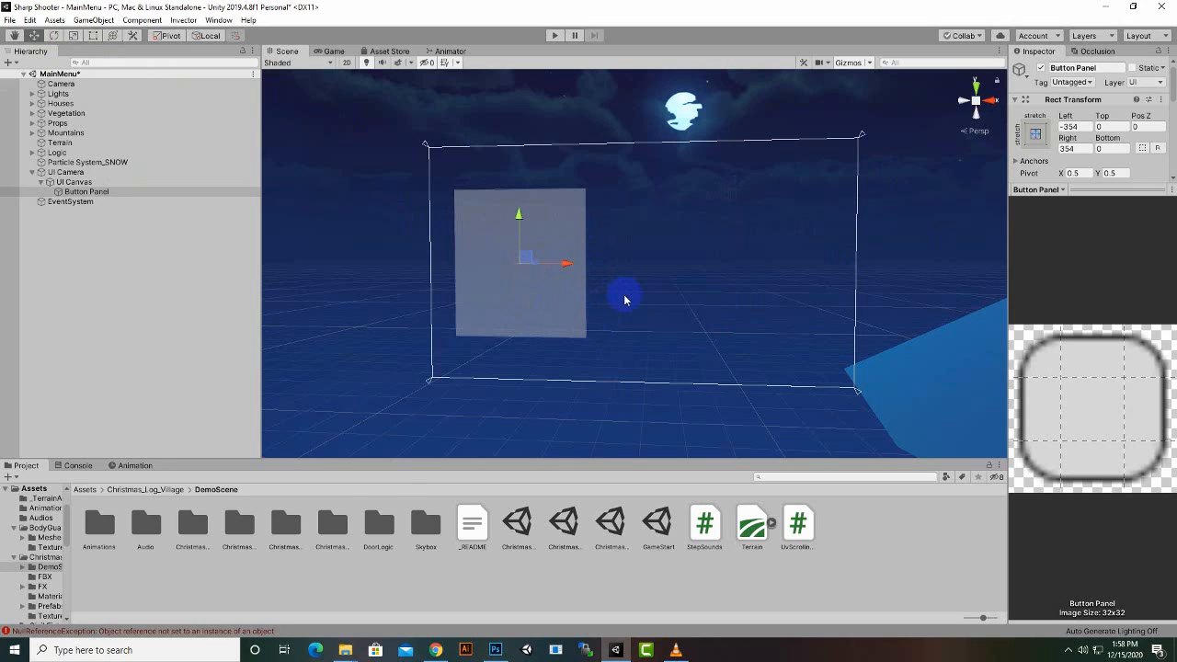
- Examine the sprites in the Icons and frame_backgrounds folders of Classic_RPG_GUI, including the wand, ring and rune backgrounds
click(87, 491)
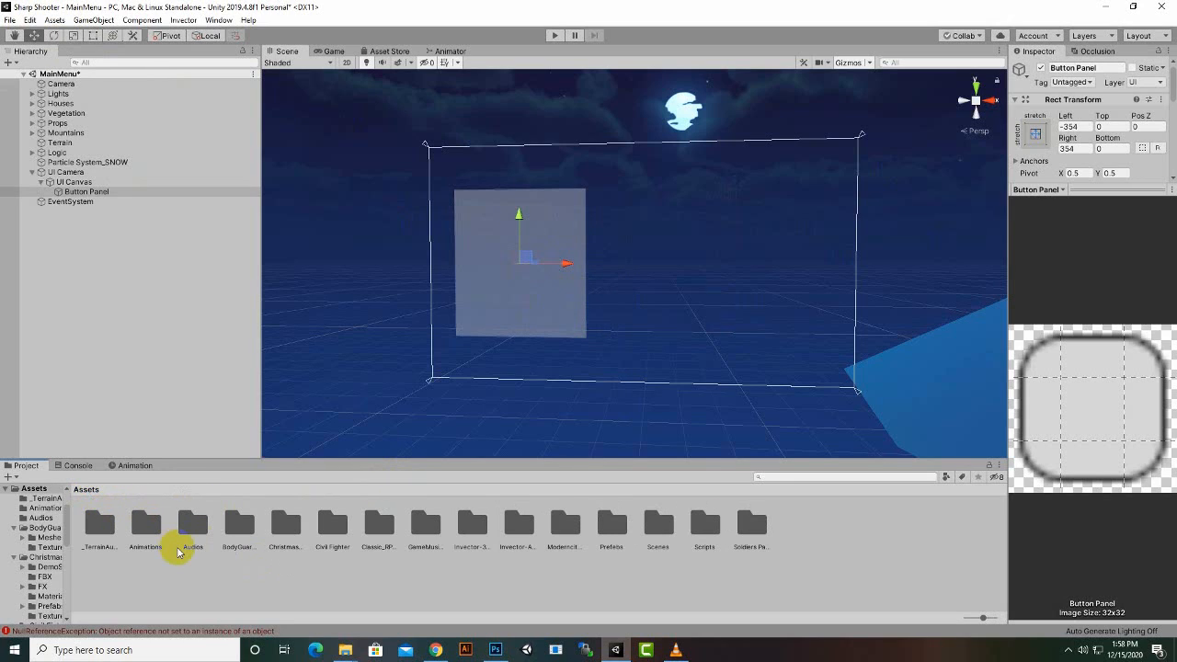
double_click(380, 530)
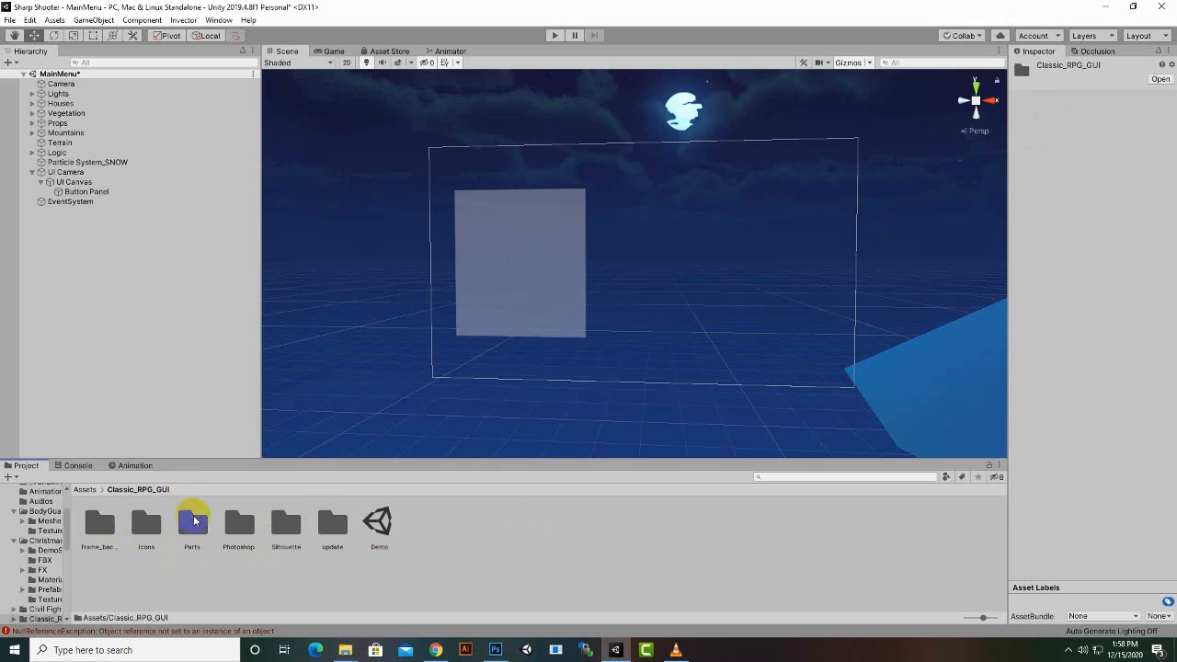
double_click(145, 526)
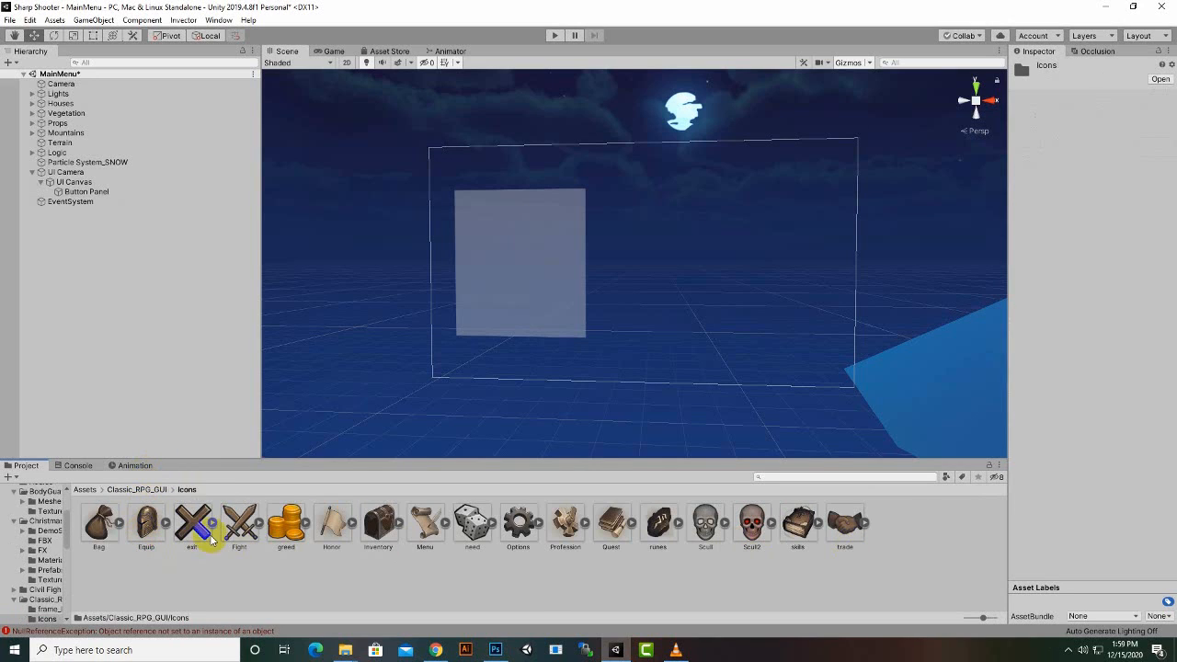
click(149, 490)
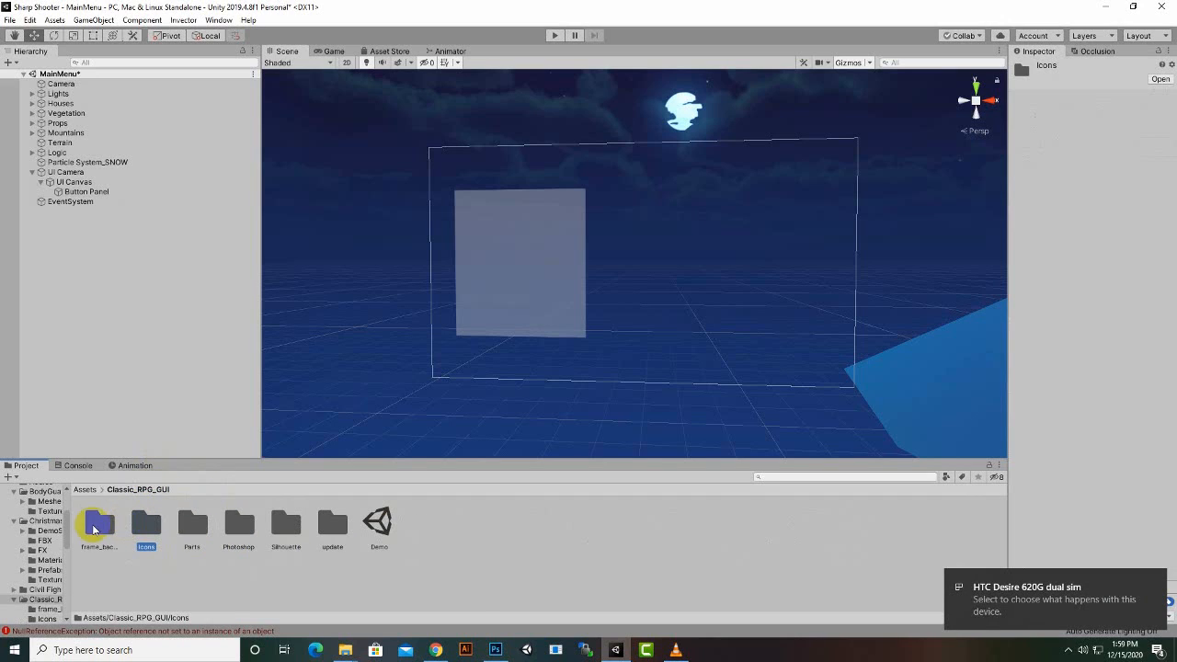
double_click(98, 524)
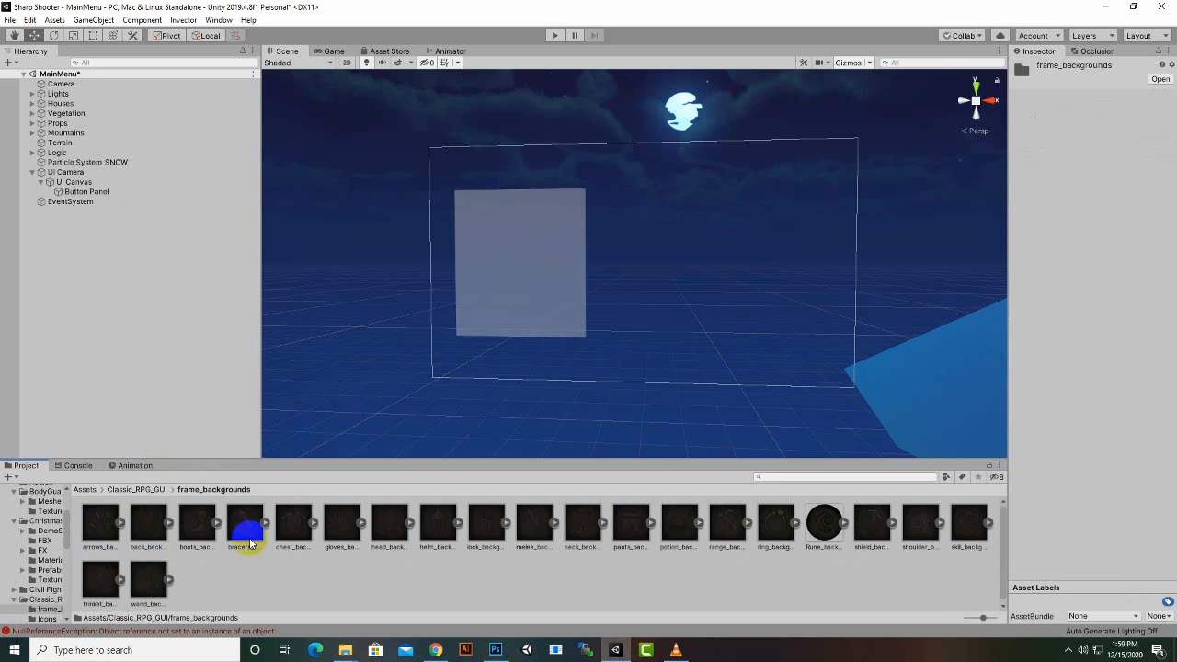
click(152, 592)
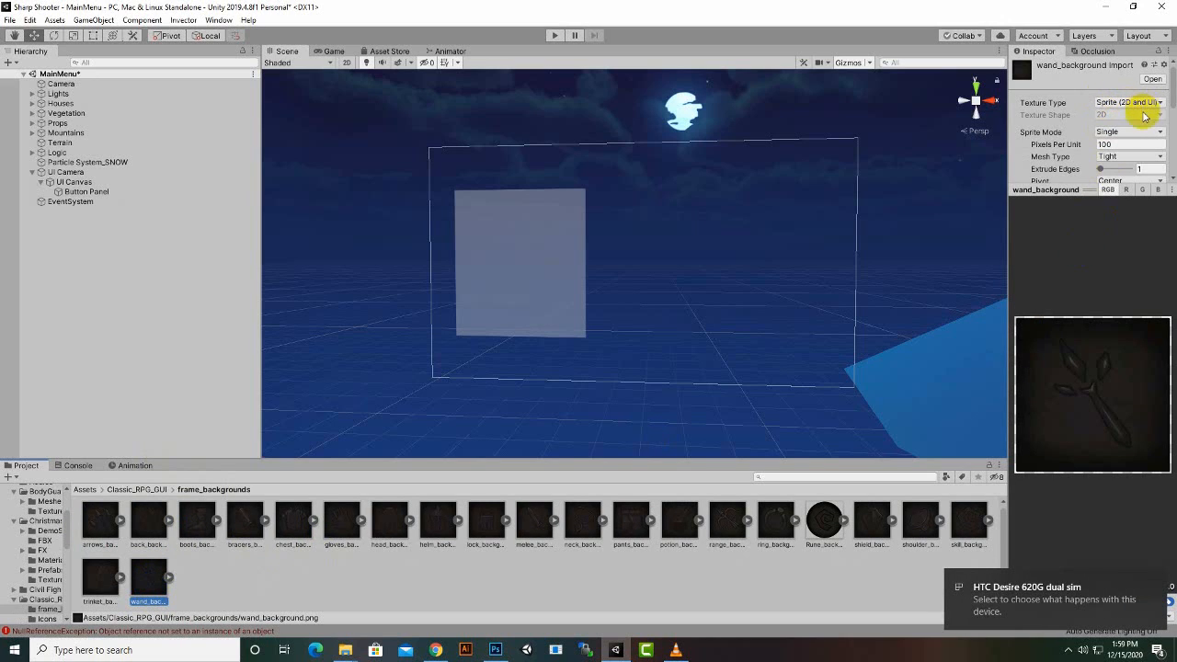
click(771, 523)
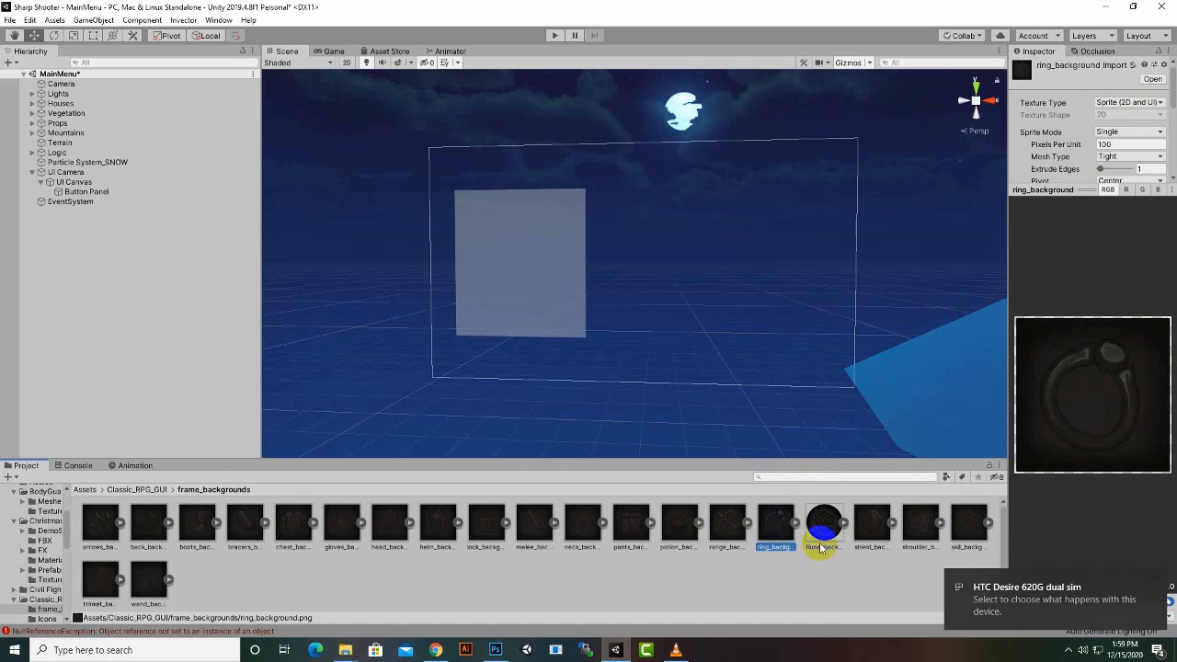
click(822, 541)
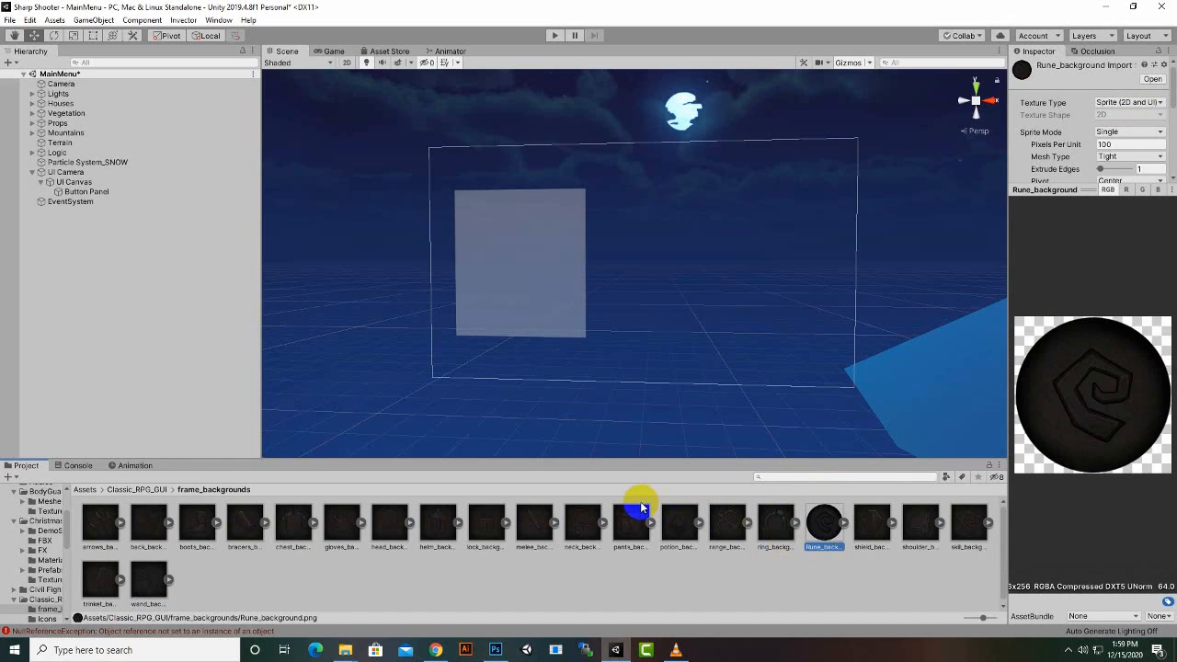
- Look through the Classic_RPG_GUI Parts folder for a menu button sprite and preview mid_button
click(155, 490)
click(146, 525)
double_click(195, 526)
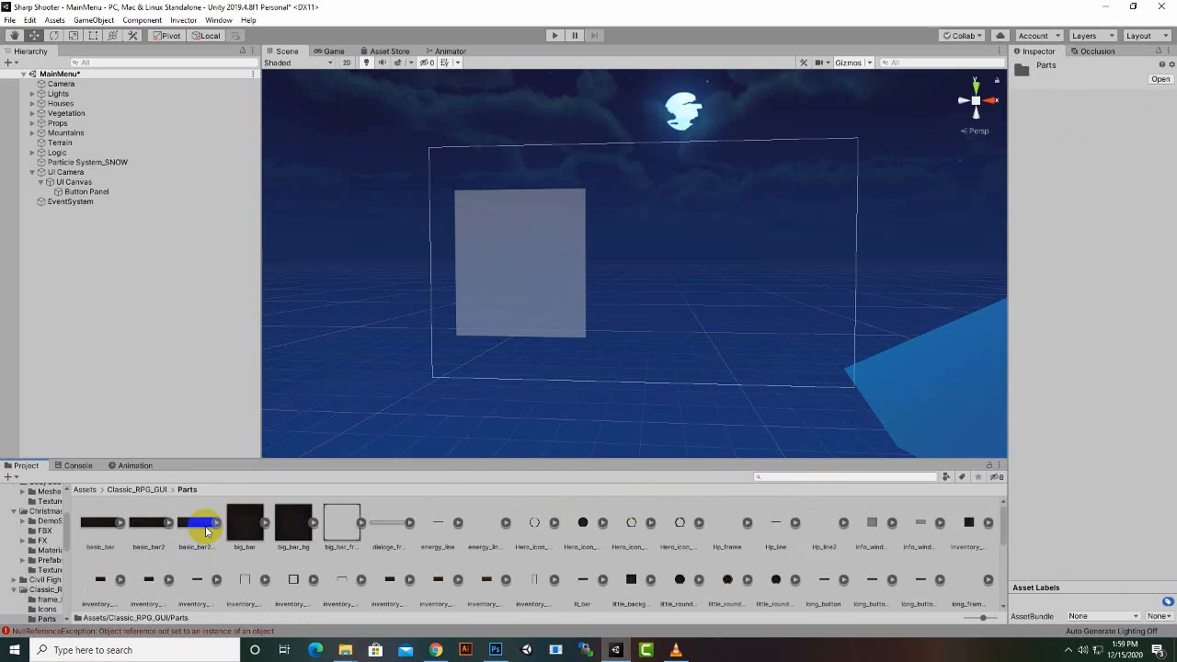
scroll(279, 558, down, 2)
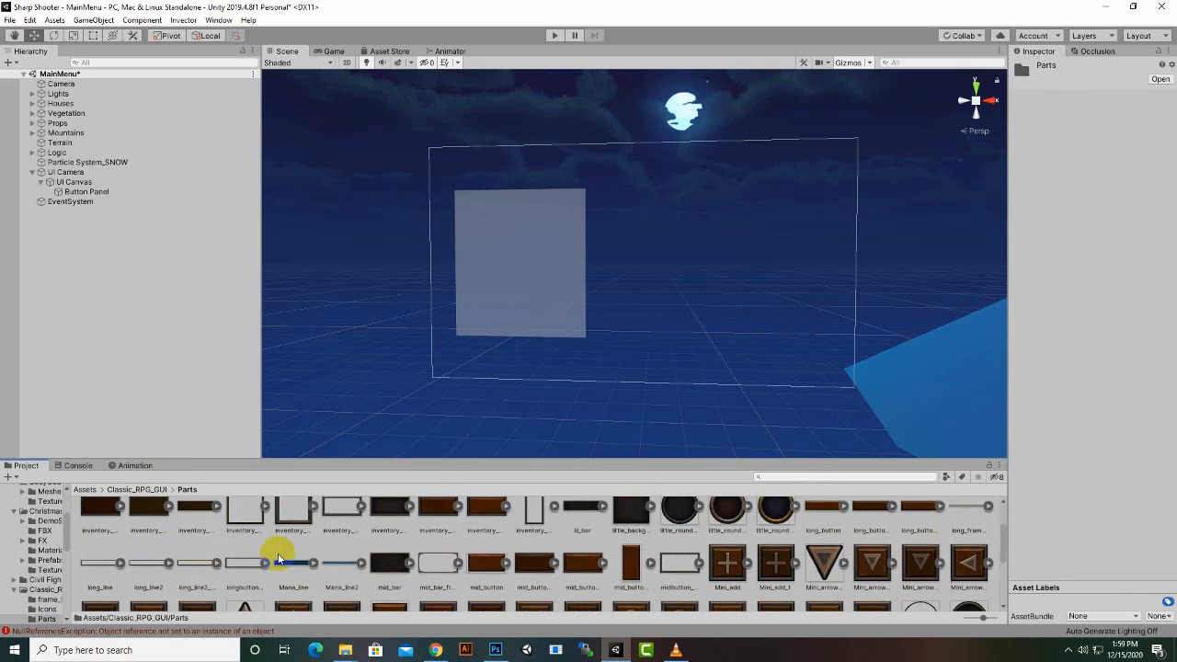
scroll(279, 559, down, 2)
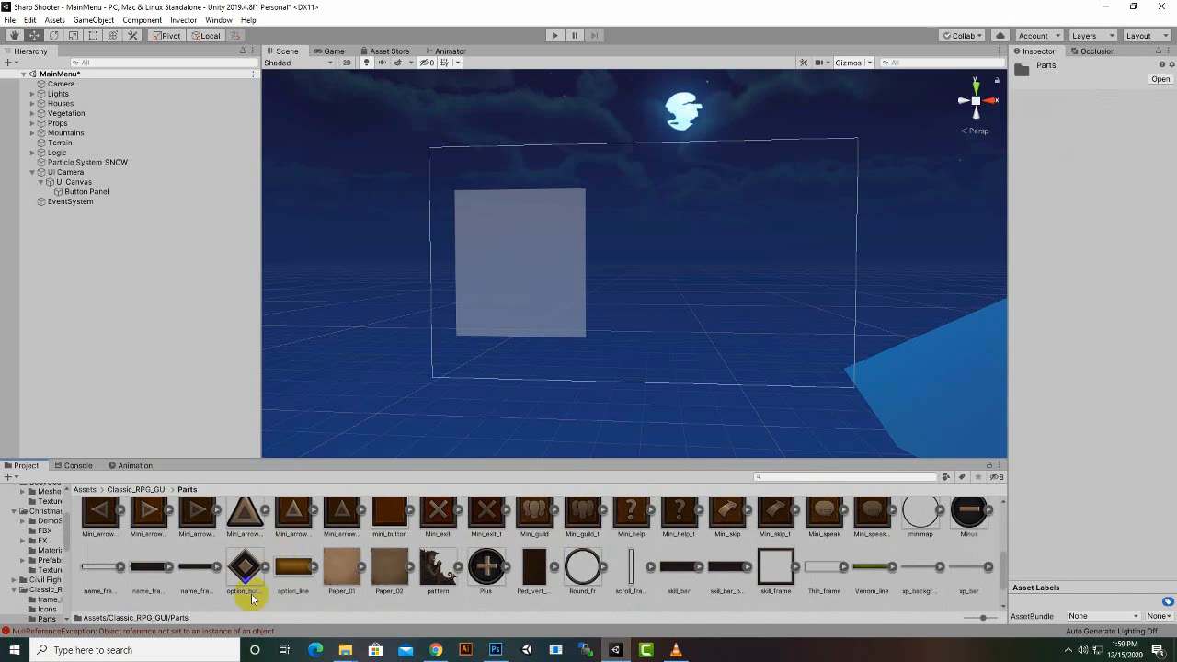
click(295, 572)
click(188, 581)
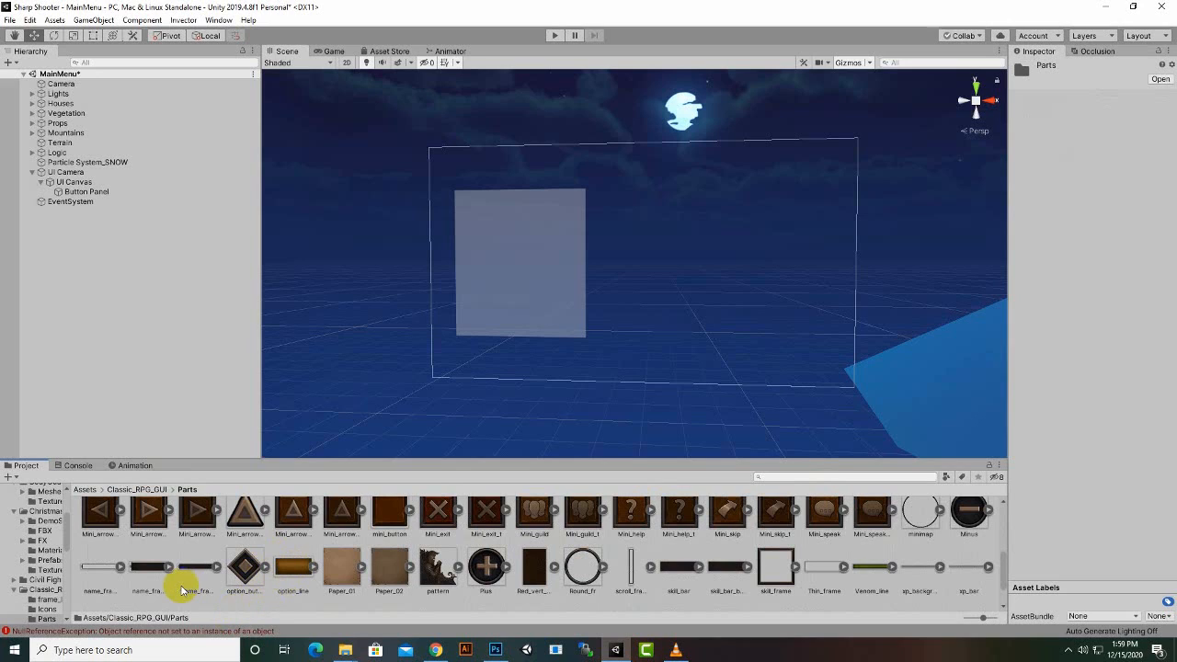
scroll(207, 574, down, 1)
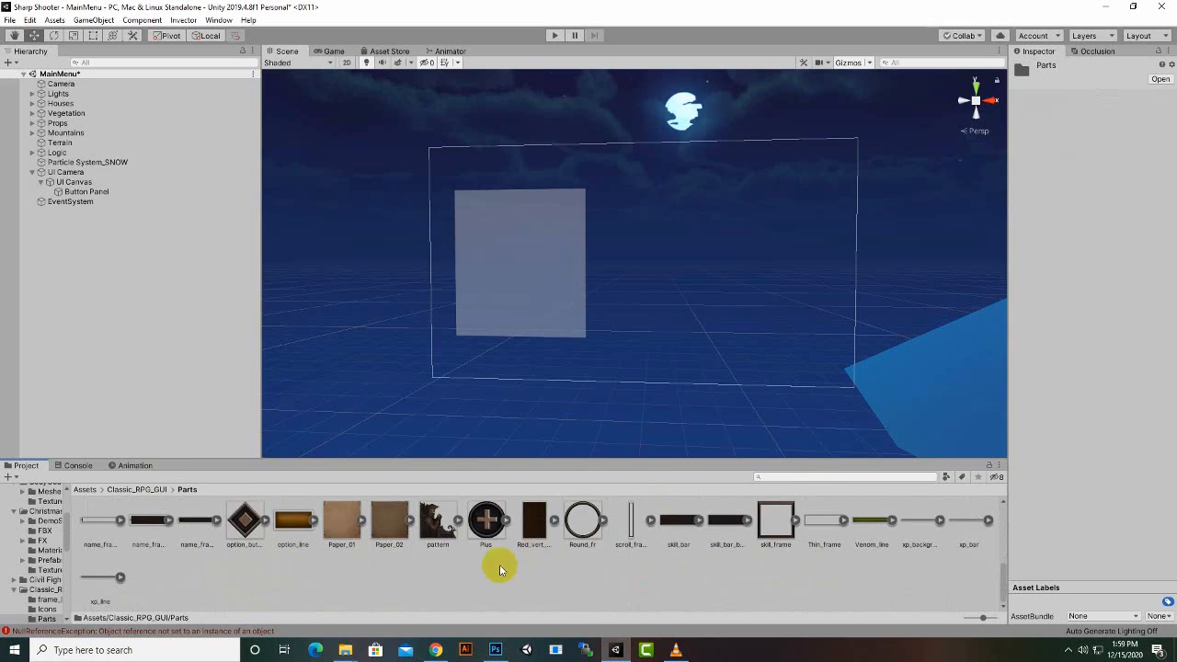
scroll(502, 565, up, 1)
scroll(502, 570, down, 1)
scroll(501, 570, up, 1)
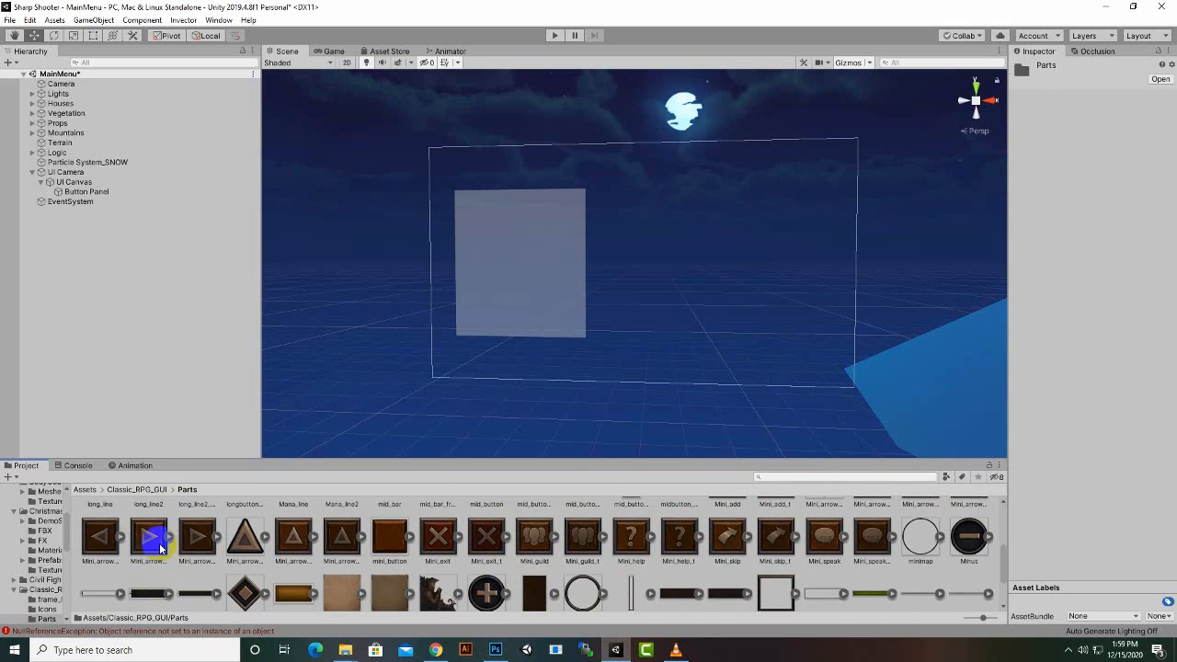
scroll(558, 591, up, 1)
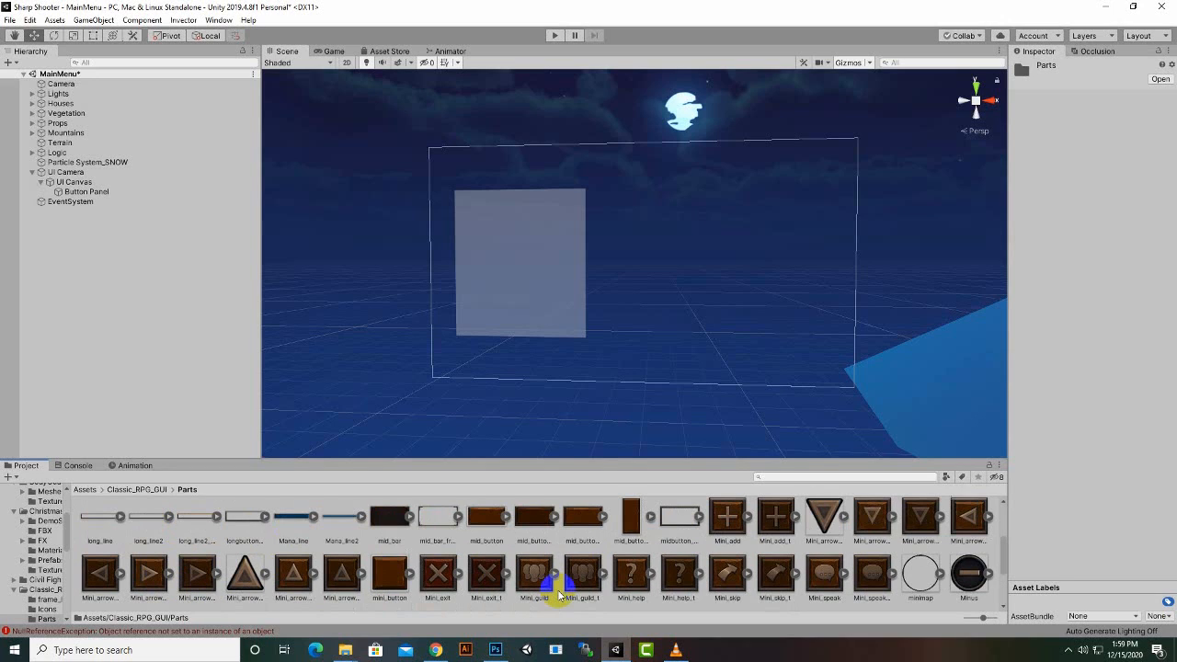
scroll(576, 593, up, 1)
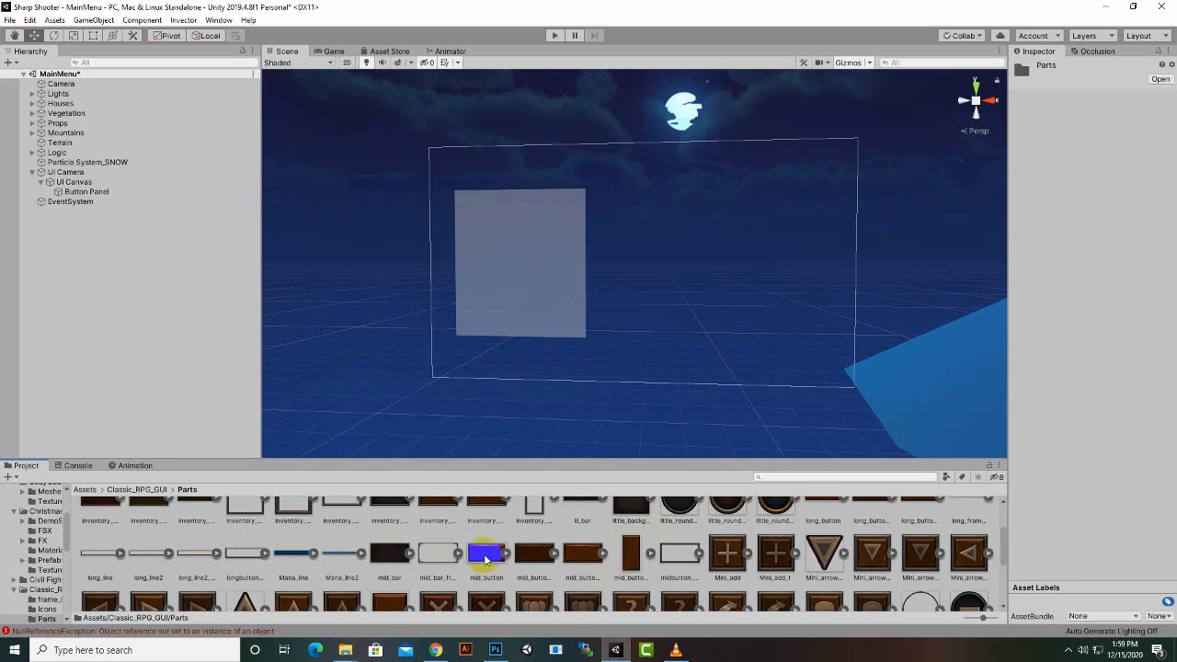
click(492, 558)
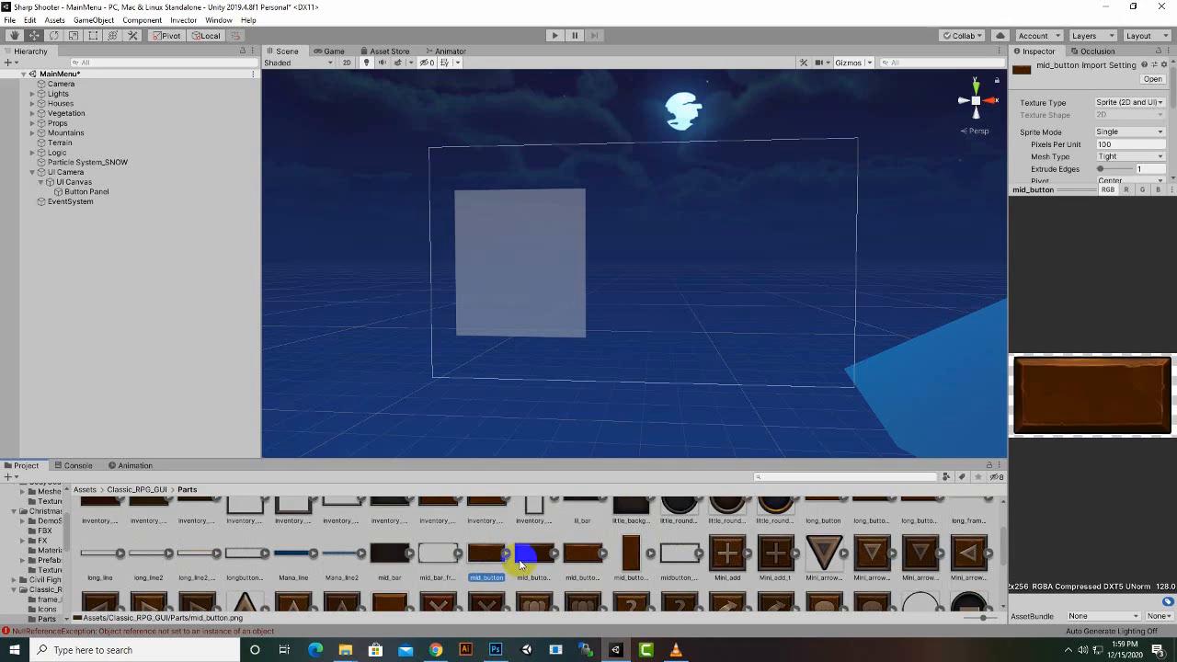
- Compare the mid_button_off, mid_button_on, mid_button_vert, inventory_button2 and info_window sprites in the Parts folder
click(532, 555)
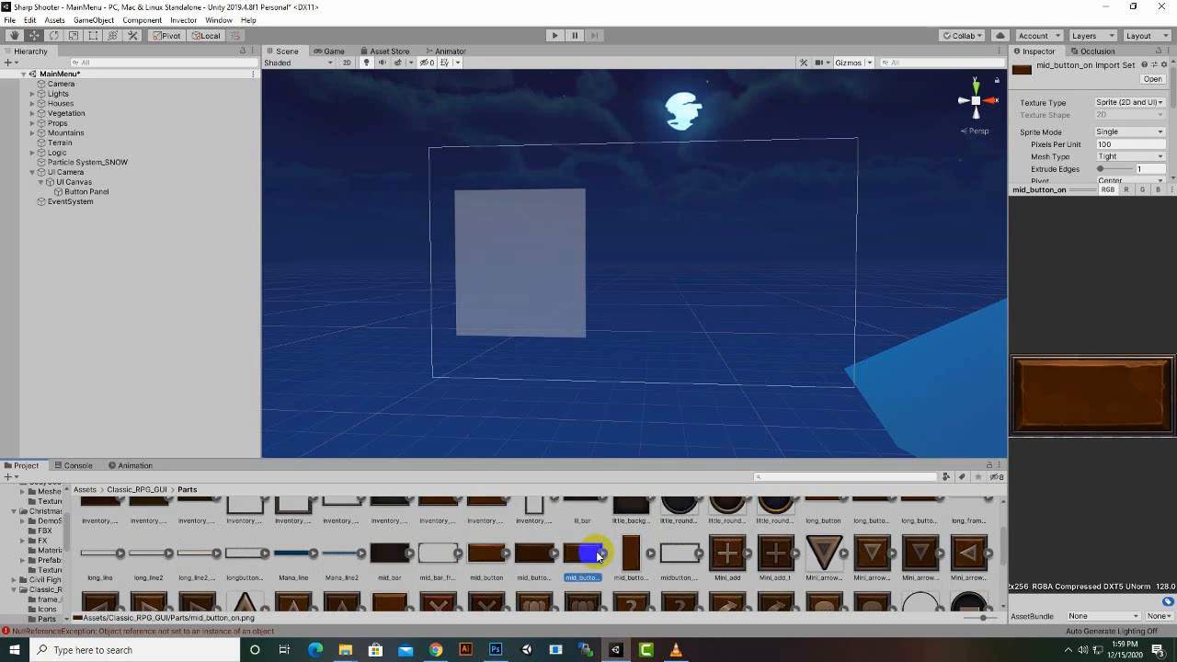
click(531, 557)
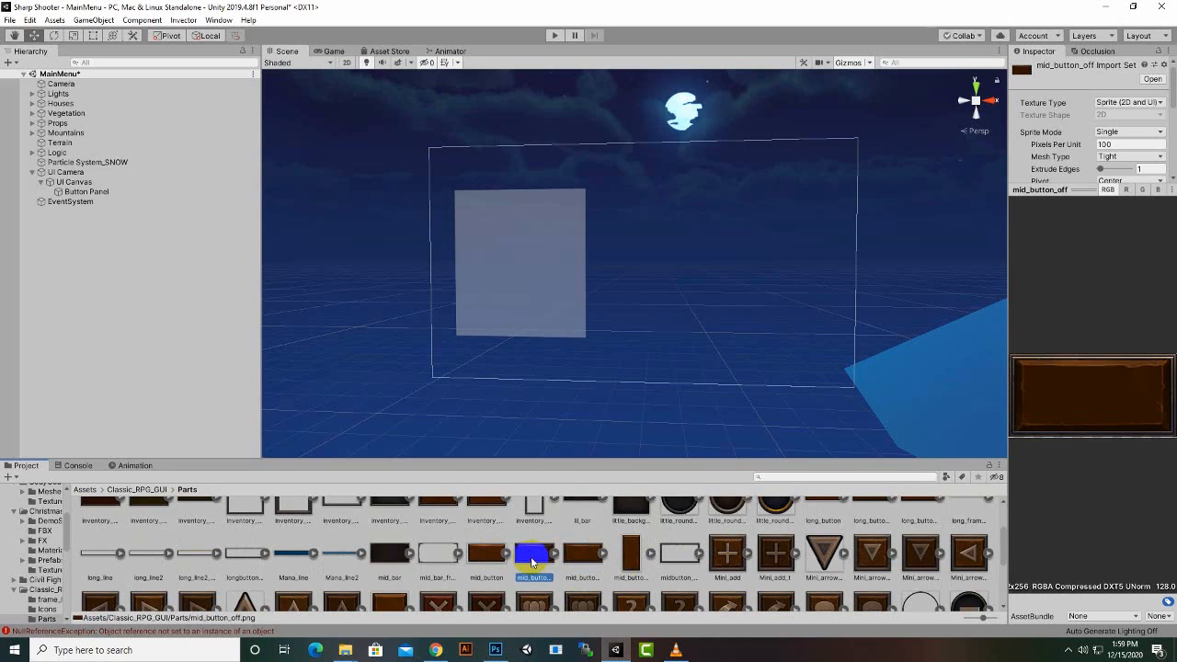
click(483, 557)
click(584, 557)
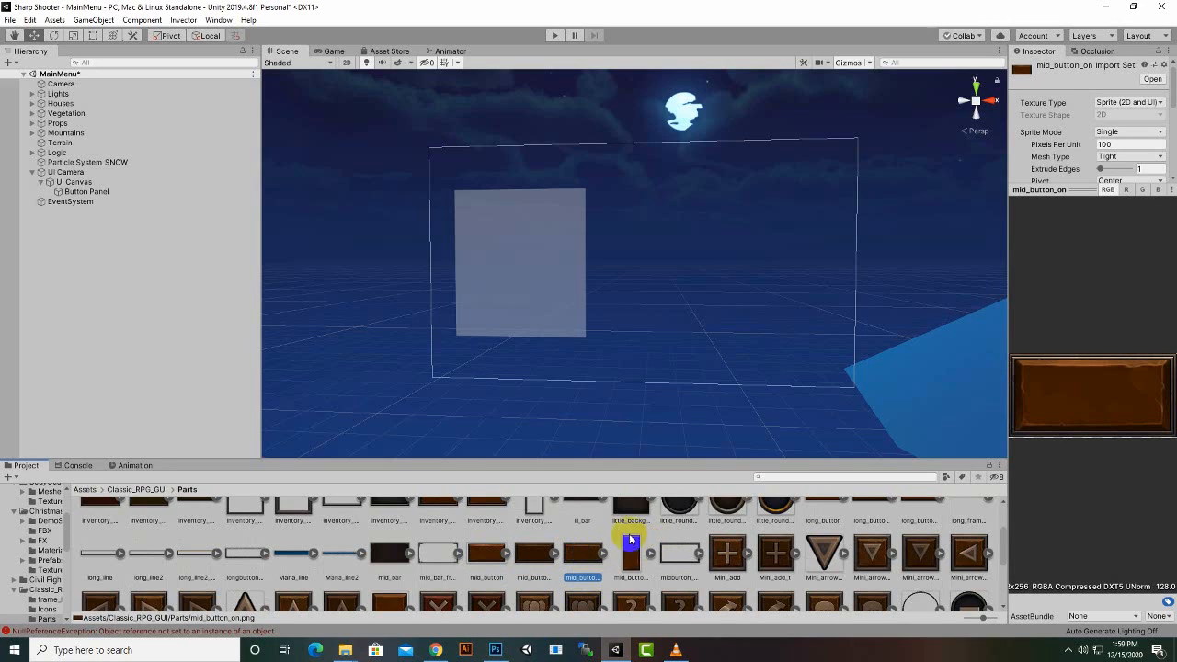
scroll(630, 552, up, 1)
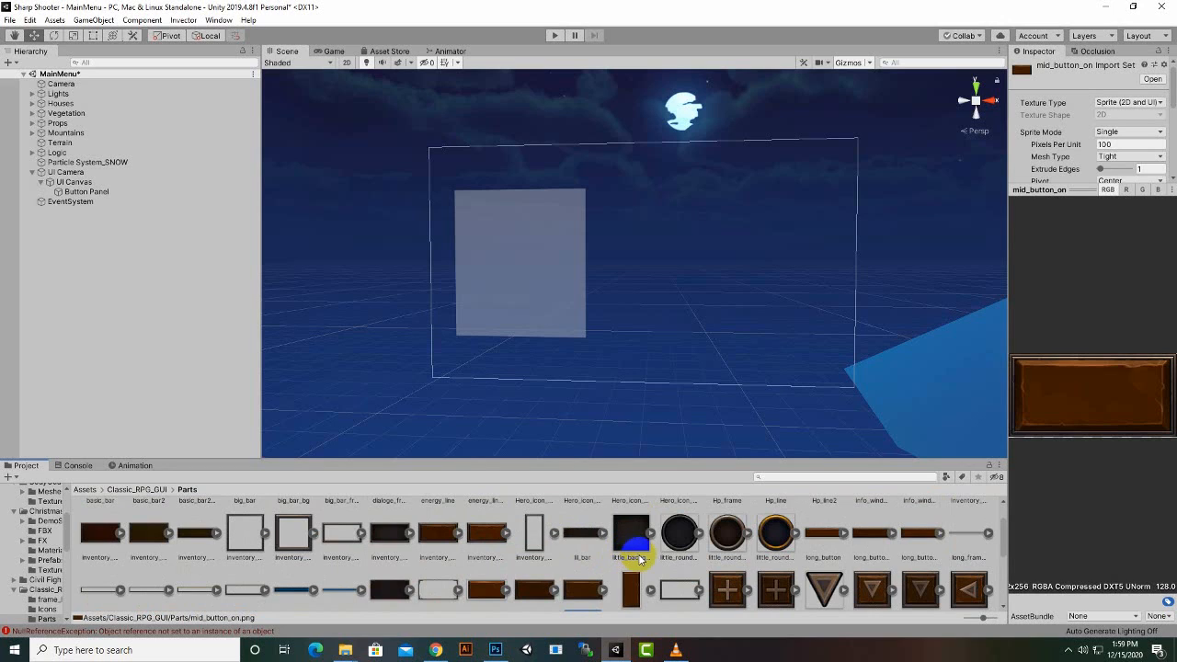
scroll(645, 549, down, 1)
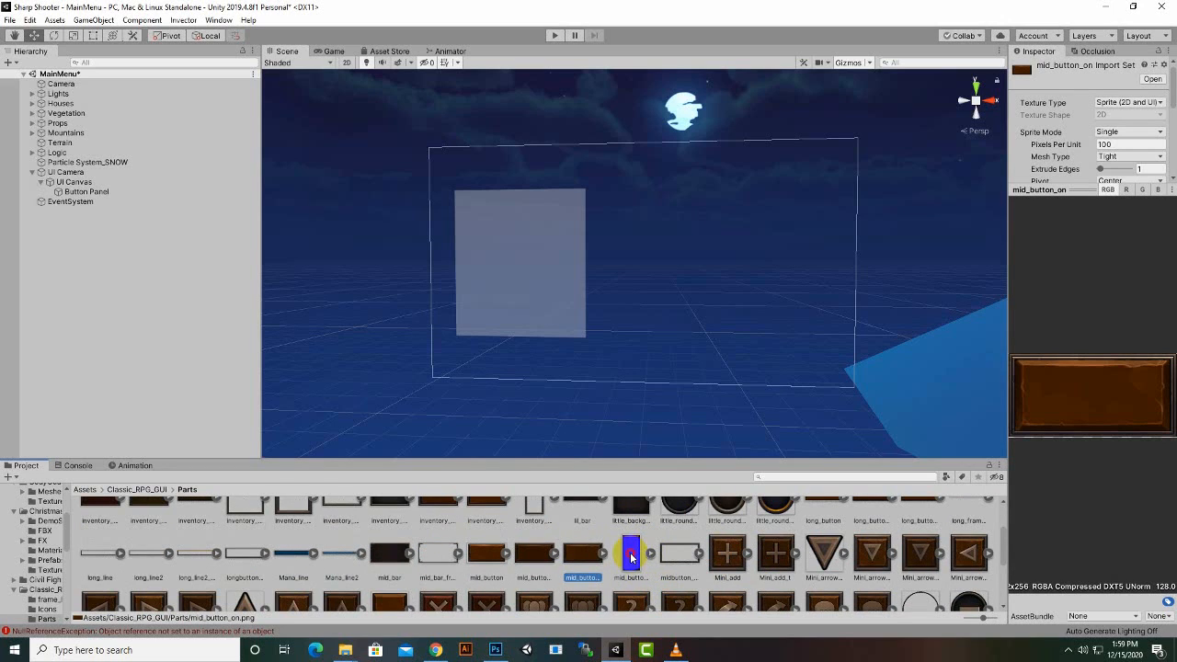
click(631, 554)
scroll(372, 558, up, 1)
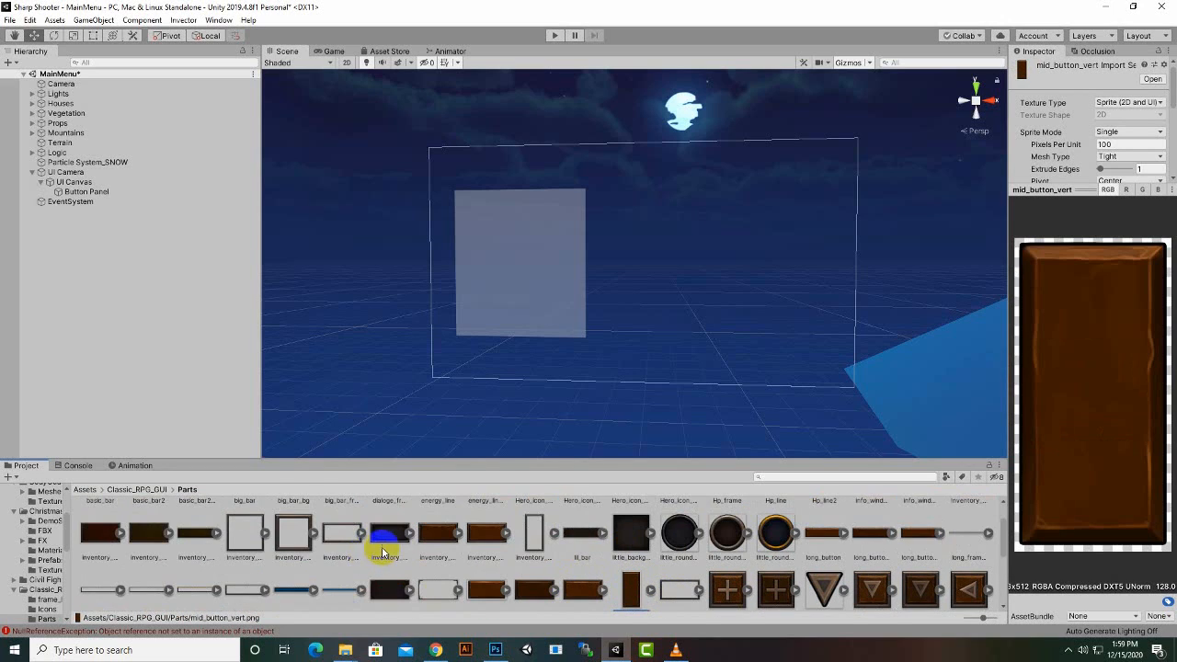
scroll(150, 569, up, 1)
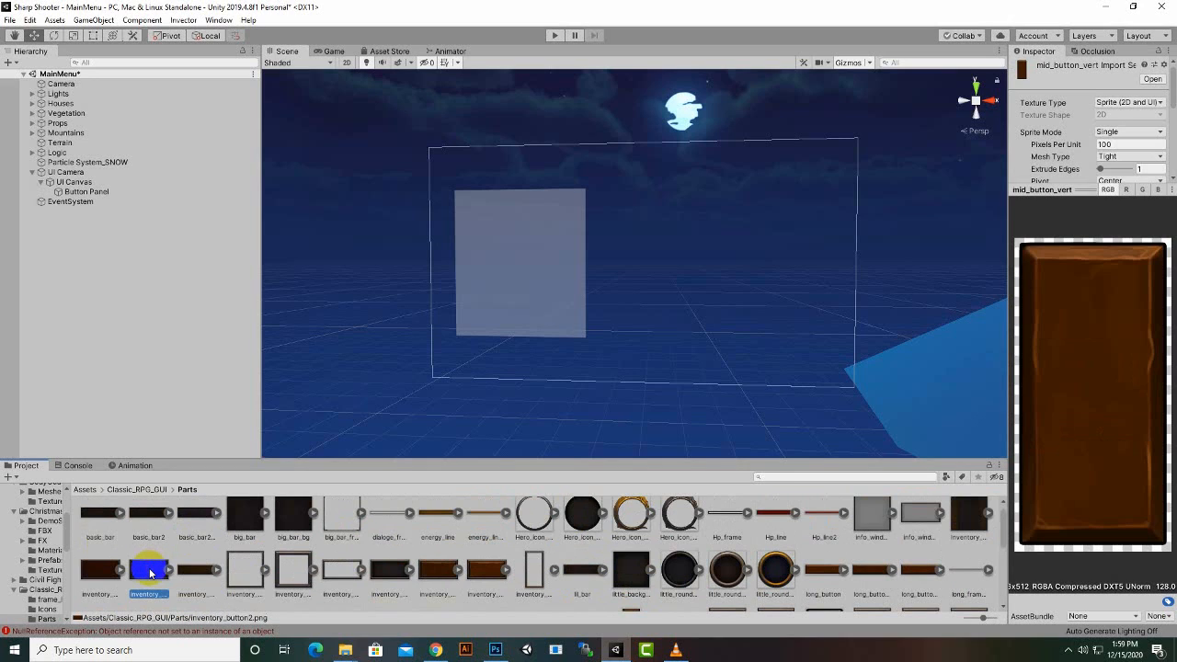
scroll(571, 542, up, 1)
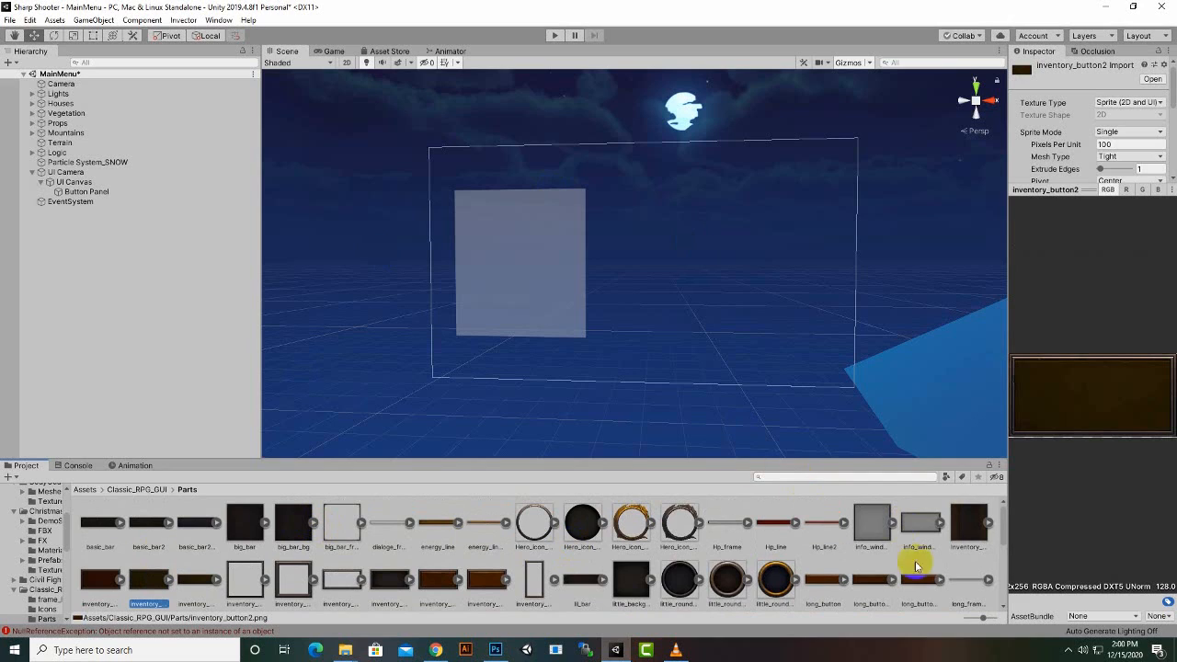
click(872, 534)
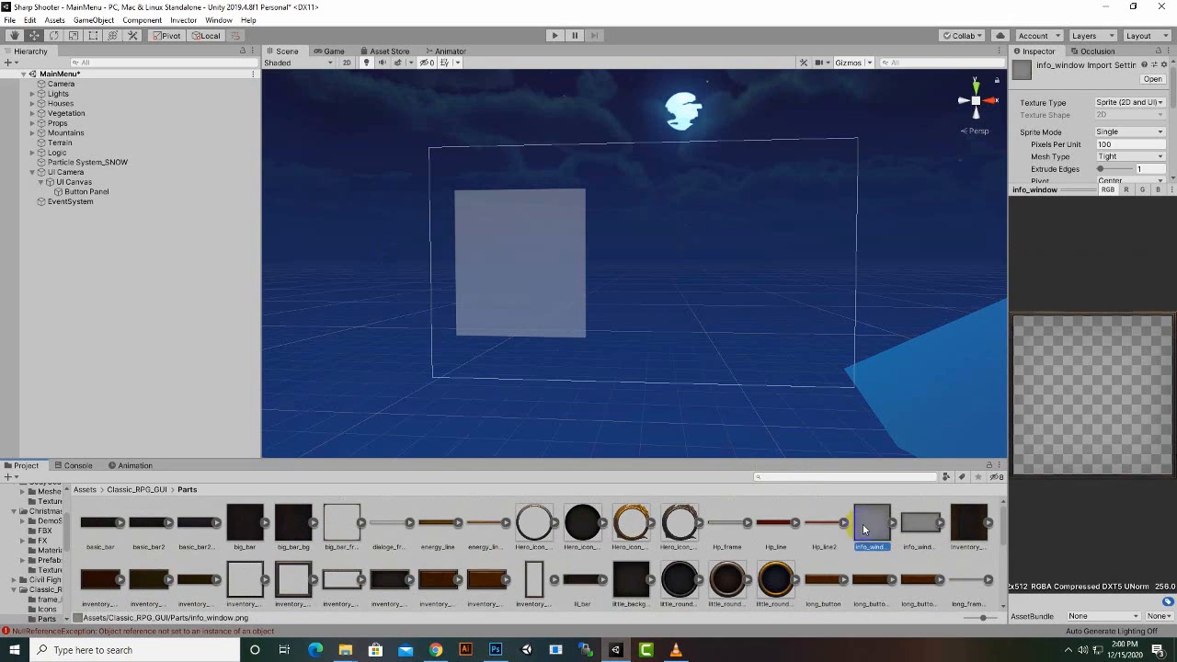
- Assign the info_window sprite as the Source Image of Button Panel
click(82, 193)
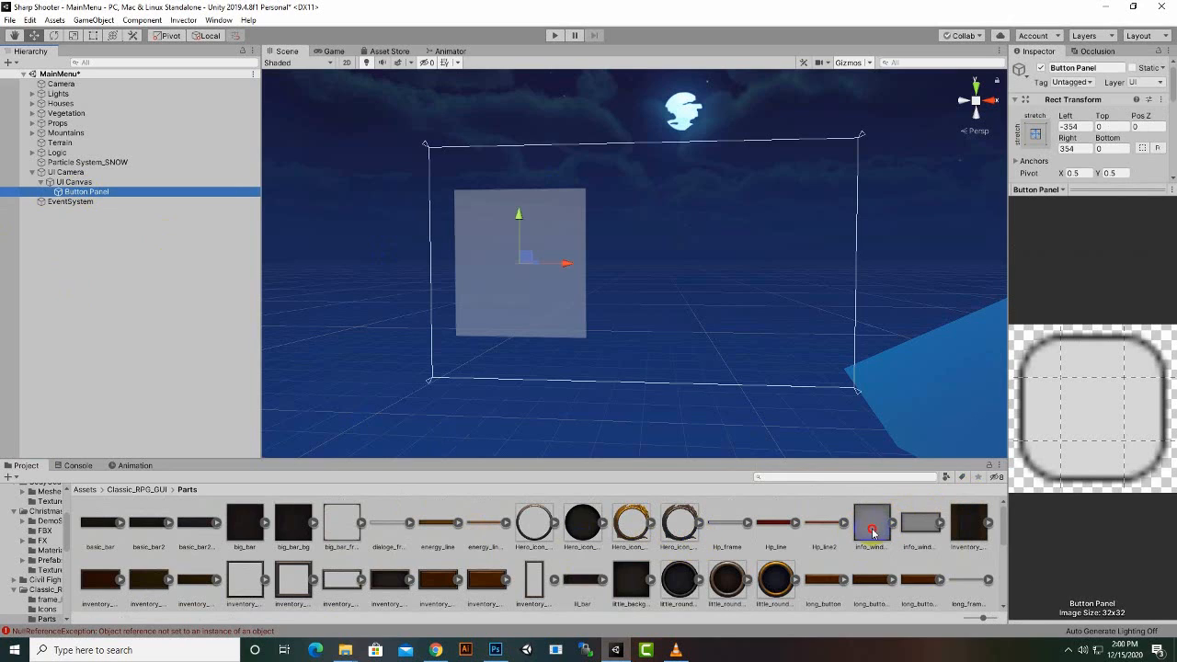
drag(874, 532, 1054, 494)
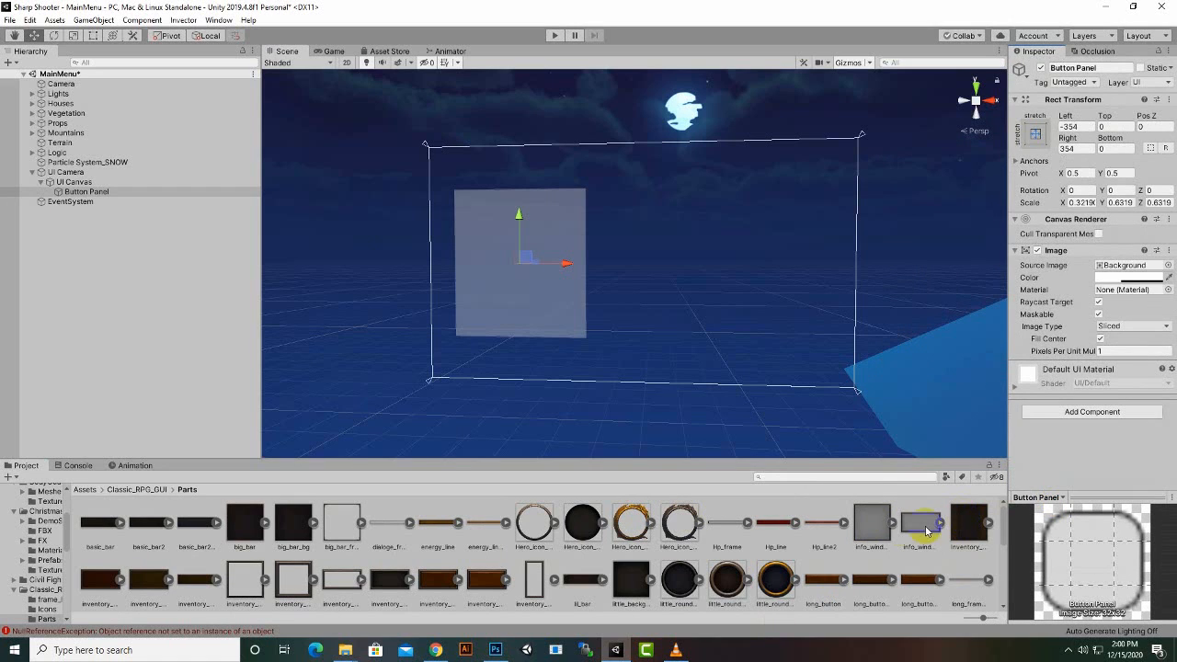
drag(927, 531, 1119, 266)
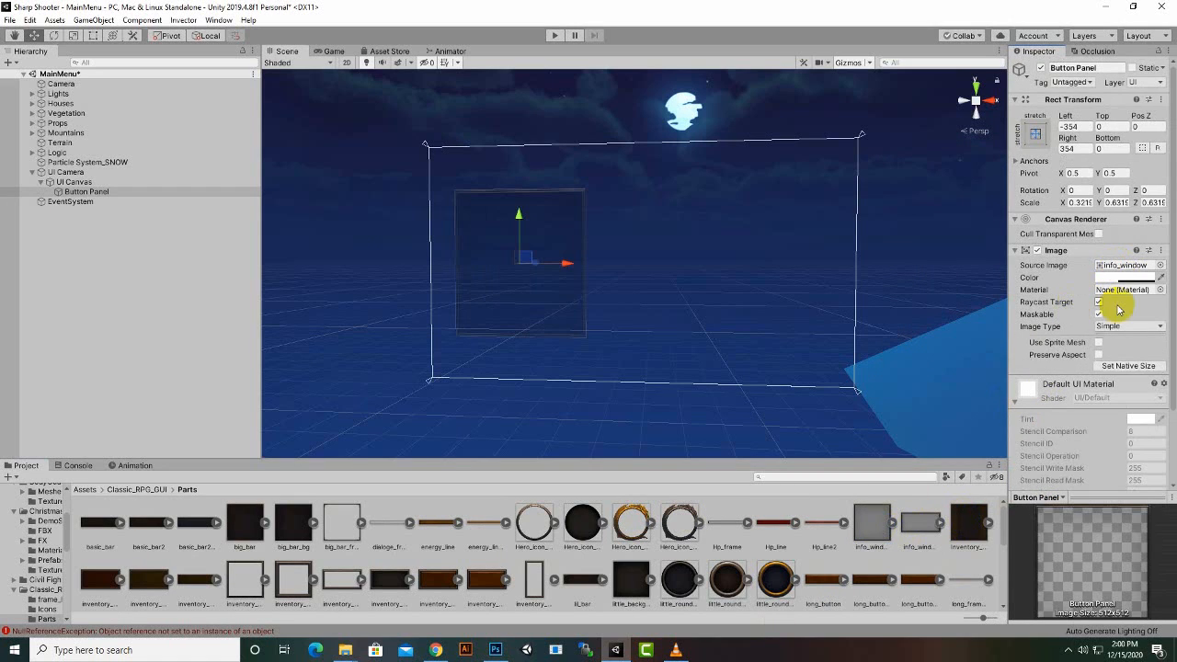
- Make Button Panel's image colour fully opaque with an alpha of 255, keeping it white (FFFFFF)
scroll(490, 316, up, 4)
middle_drag(603, 331, 783, 334)
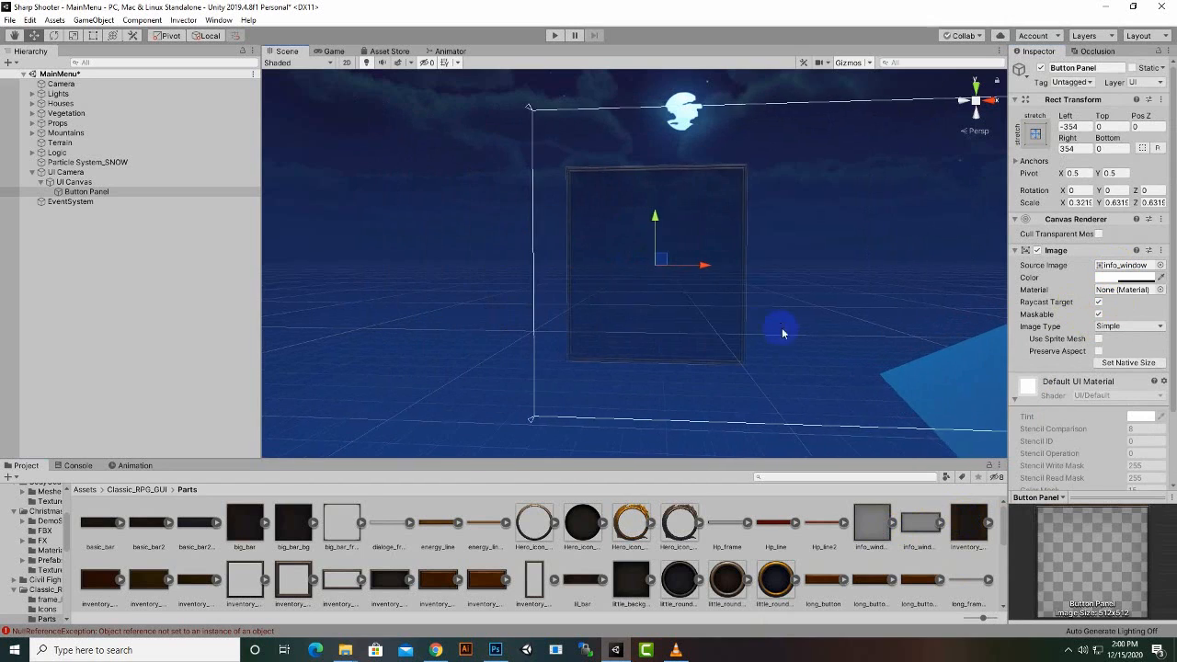
scroll(484, 345, up, 6)
scroll(495, 346, down, 3)
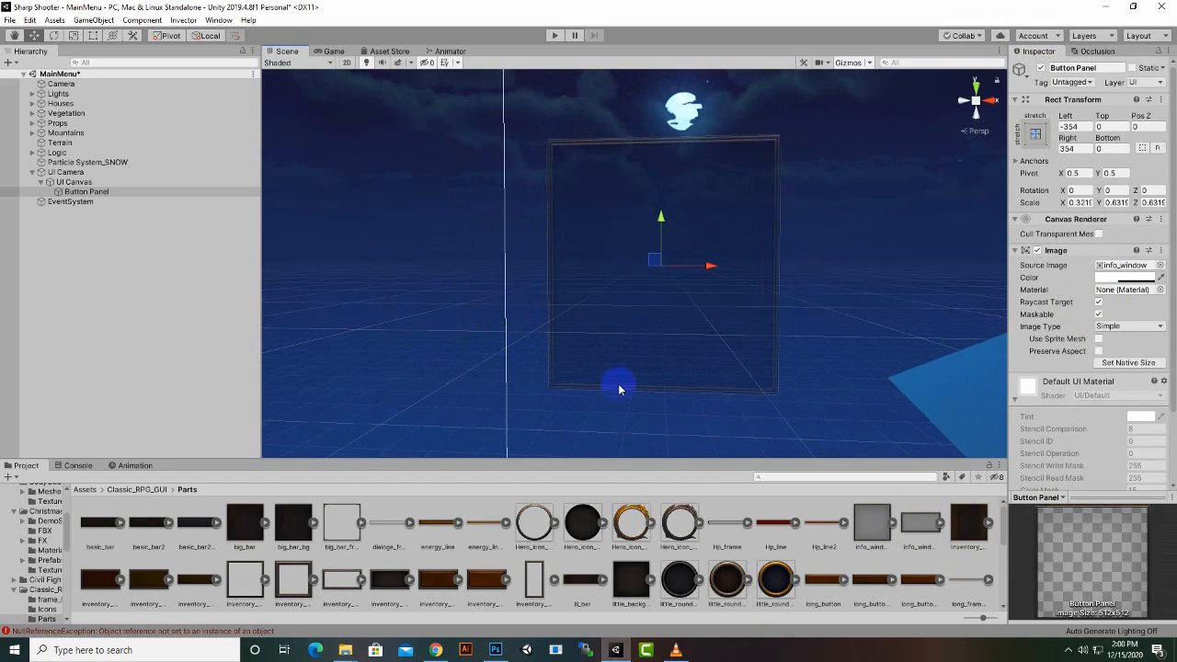
click(1133, 275)
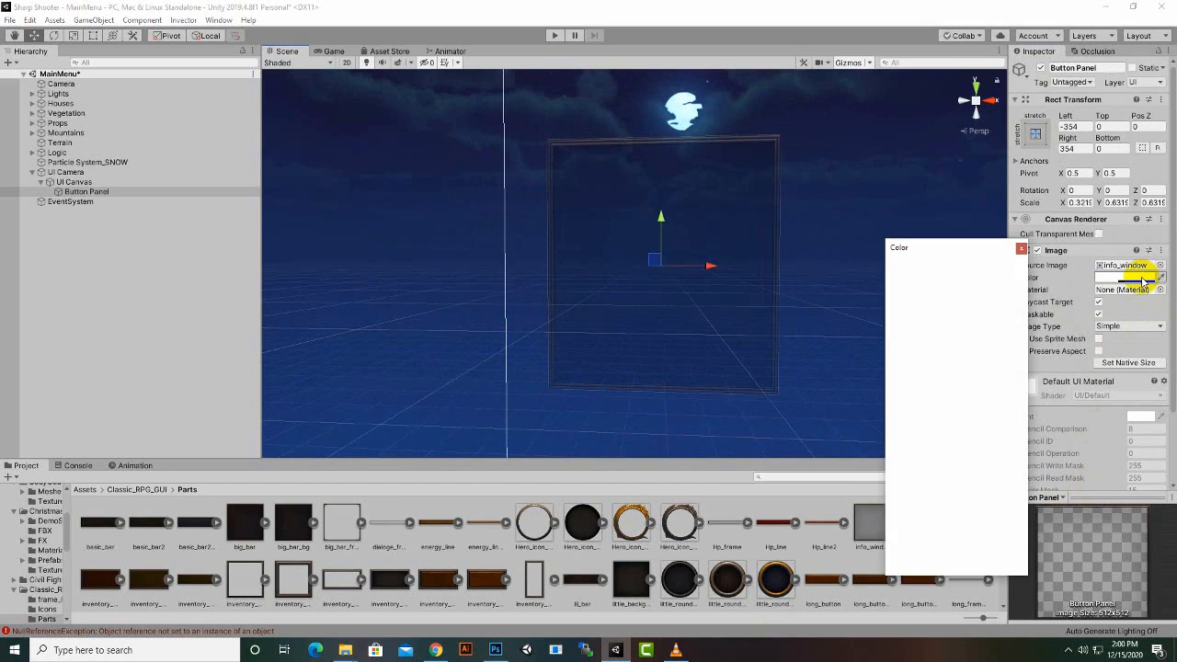
drag(978, 493, 1010, 501)
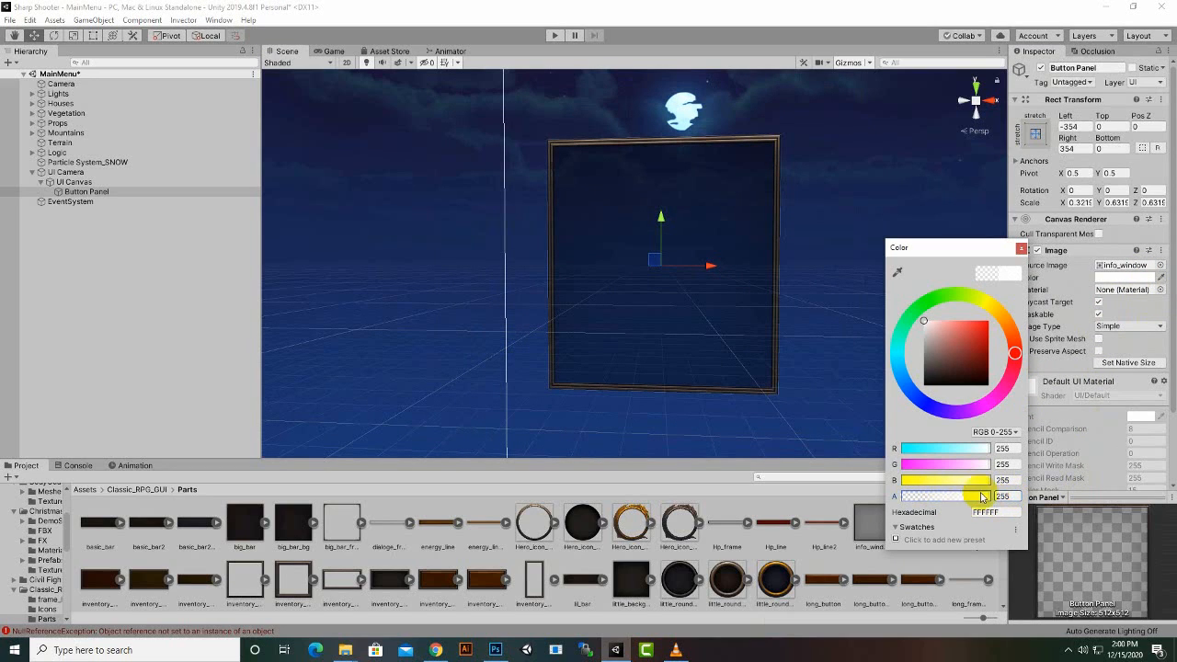
click(984, 512)
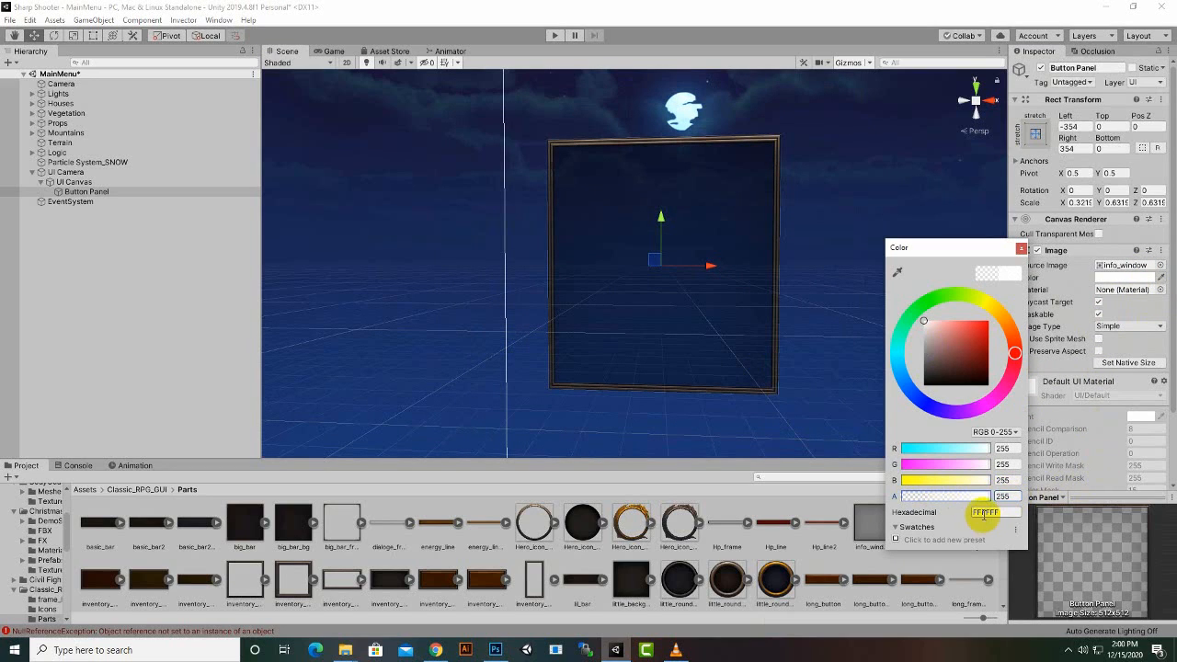
click(1021, 248)
- Narrow Button Panel to an X scale of about 0.297 and shift it to Left -388 and Right 388
scroll(715, 395, down, 3)
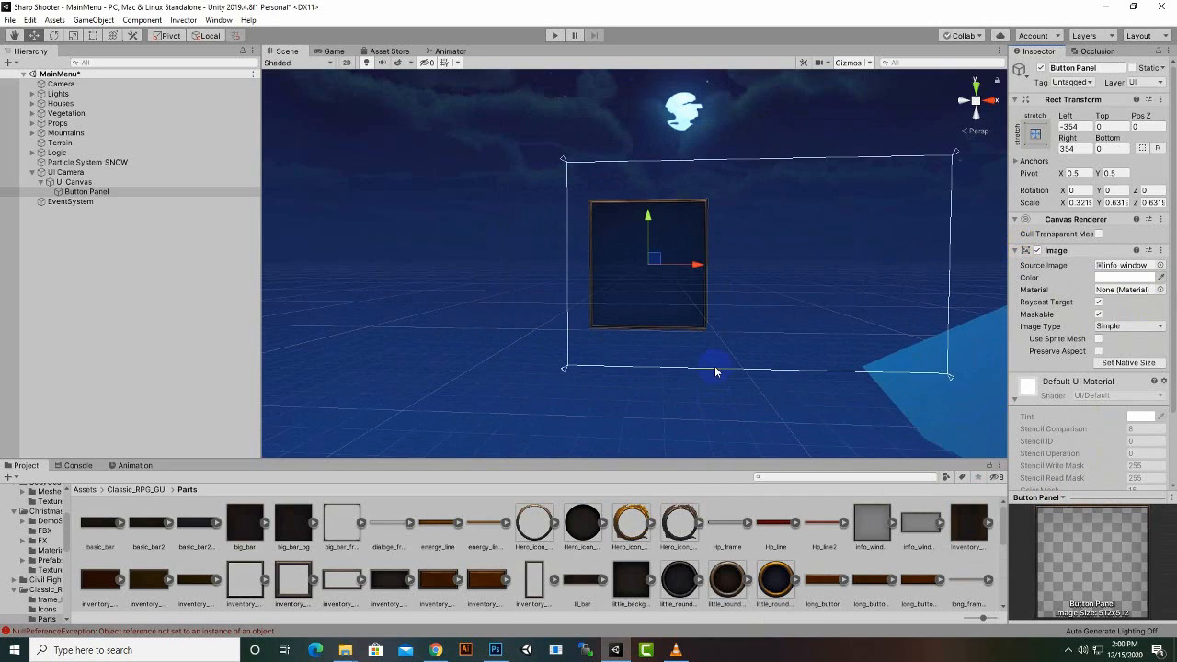
scroll(695, 361, up, 3)
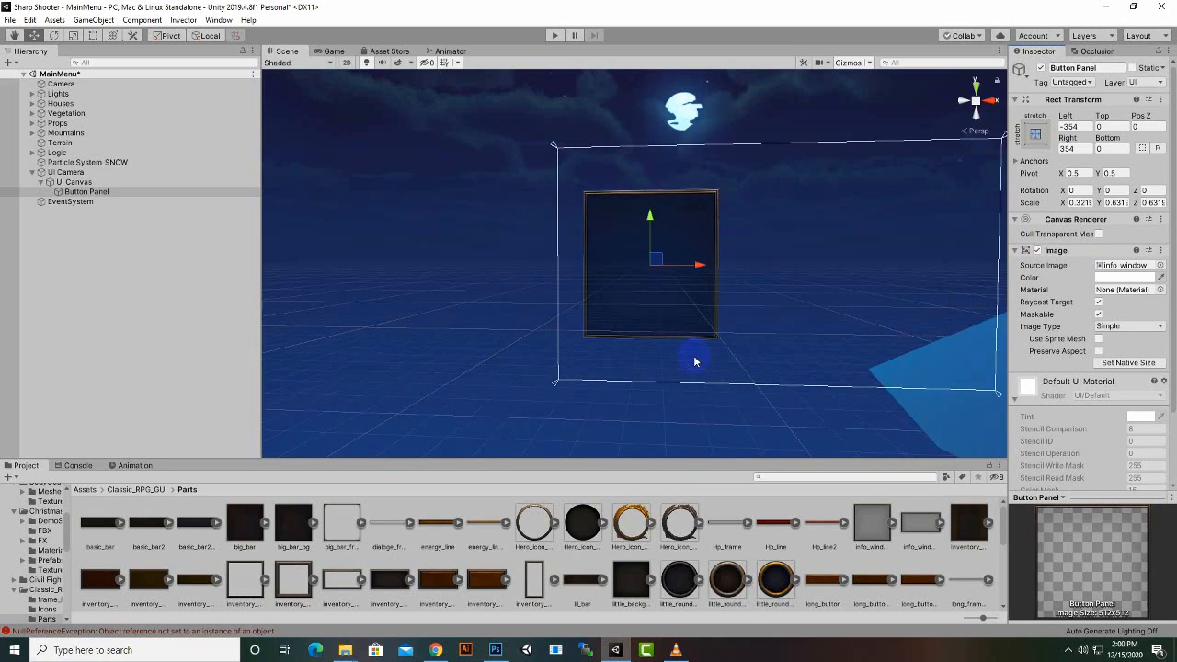
click(73, 35)
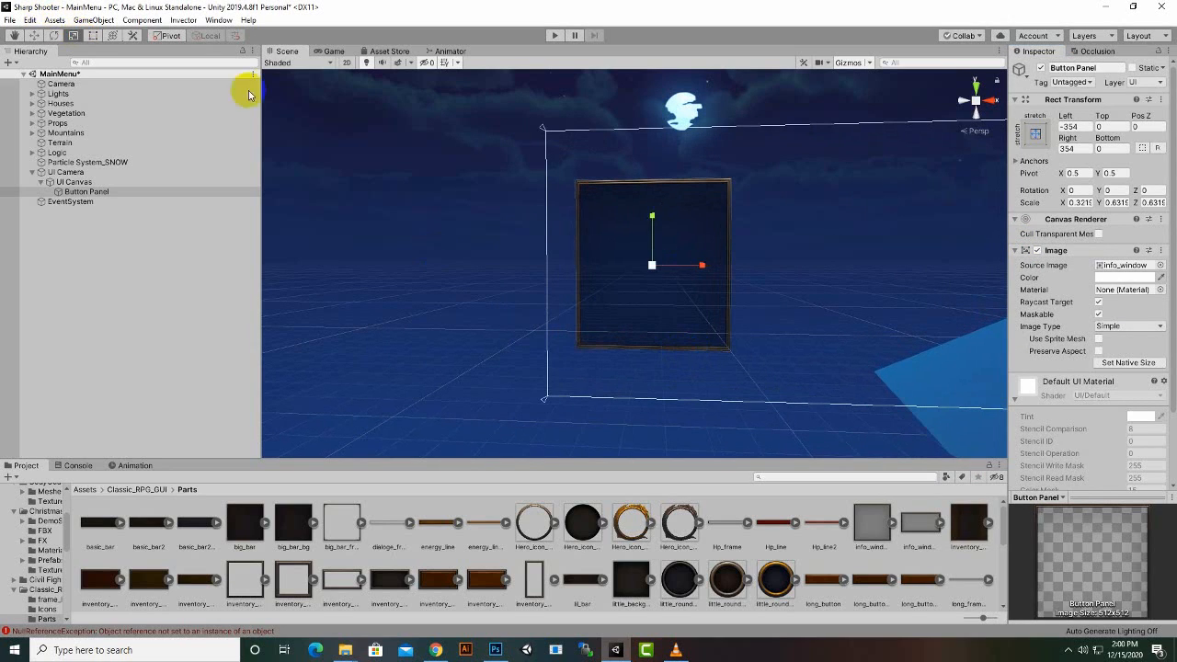
scroll(699, 263, up, 1)
drag(712, 271, 696, 270)
click(34, 34)
scroll(458, 315, down, 5)
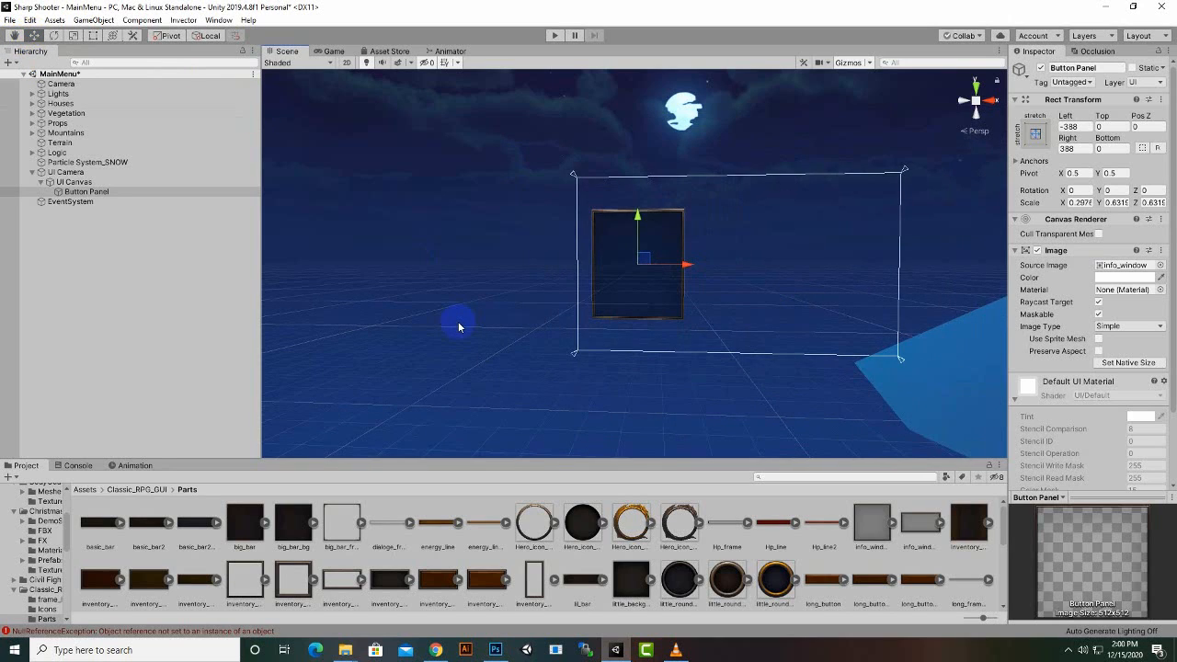
scroll(458, 322, up, 3)
scroll(459, 322, up, 1)
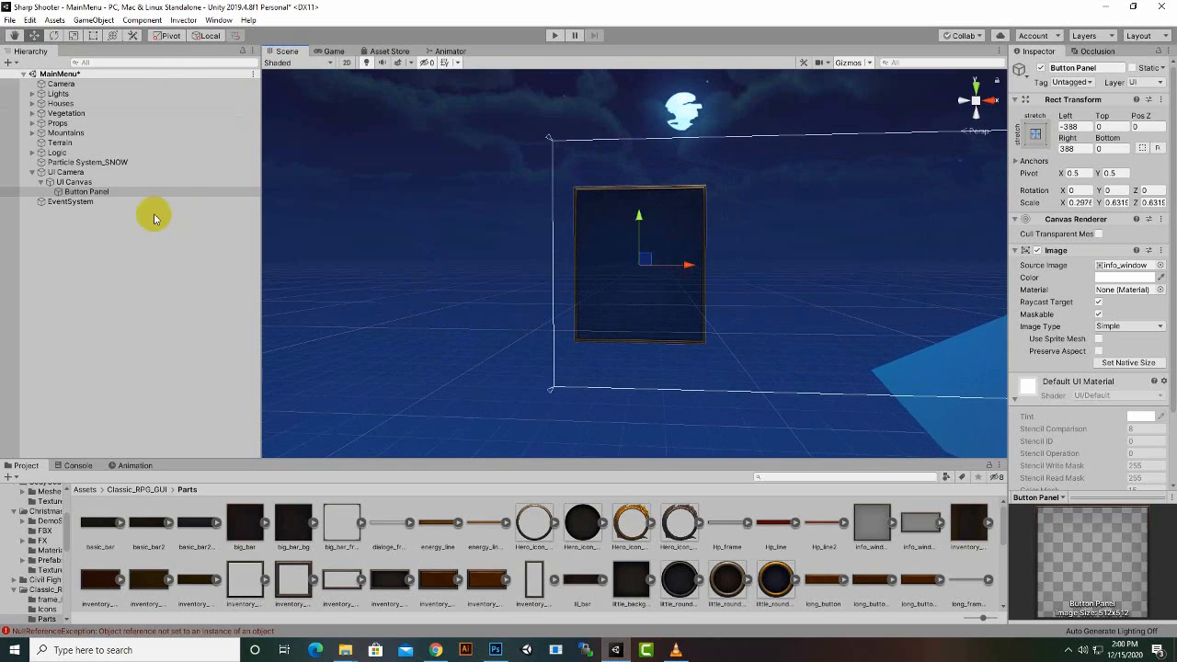
- Add a standard UI Button under UI Canvas and review its Image and Button component settings
right_click(66, 183)
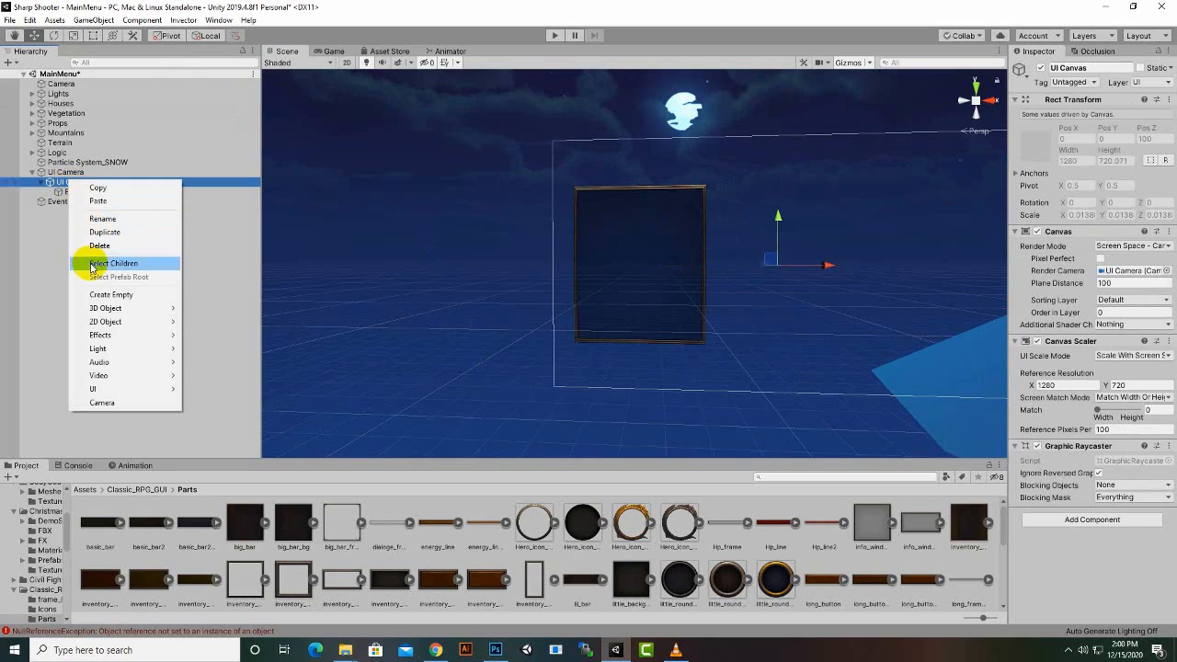
mouse_move(126, 394)
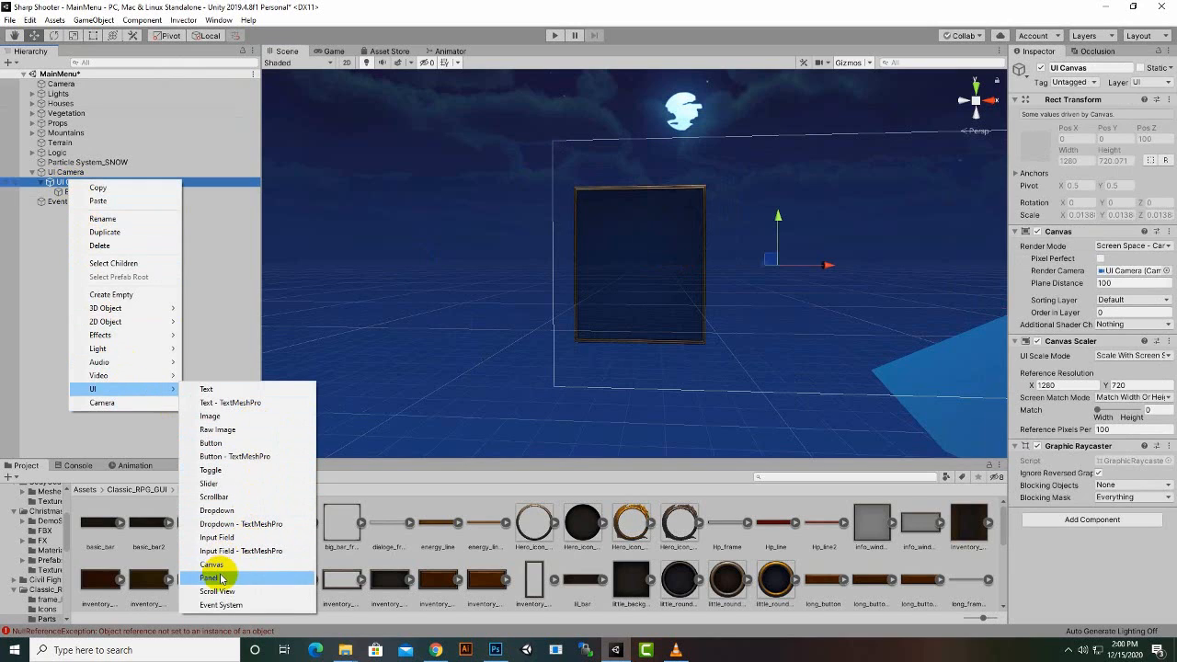
click(210, 443)
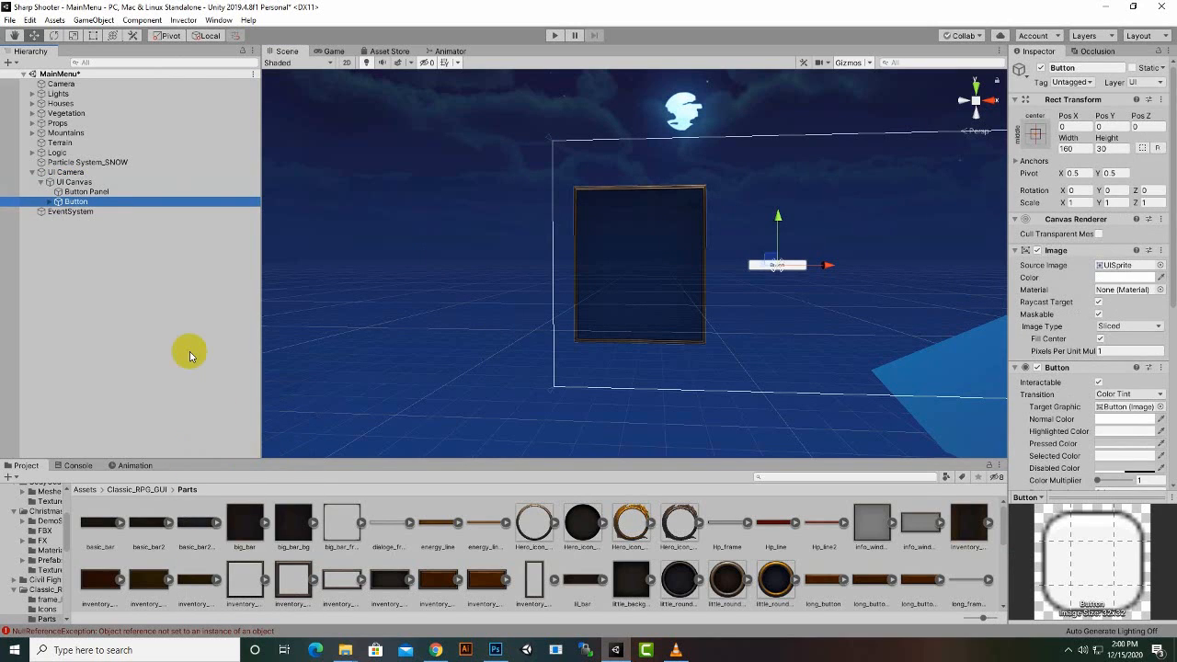
scroll(920, 295, up, 3)
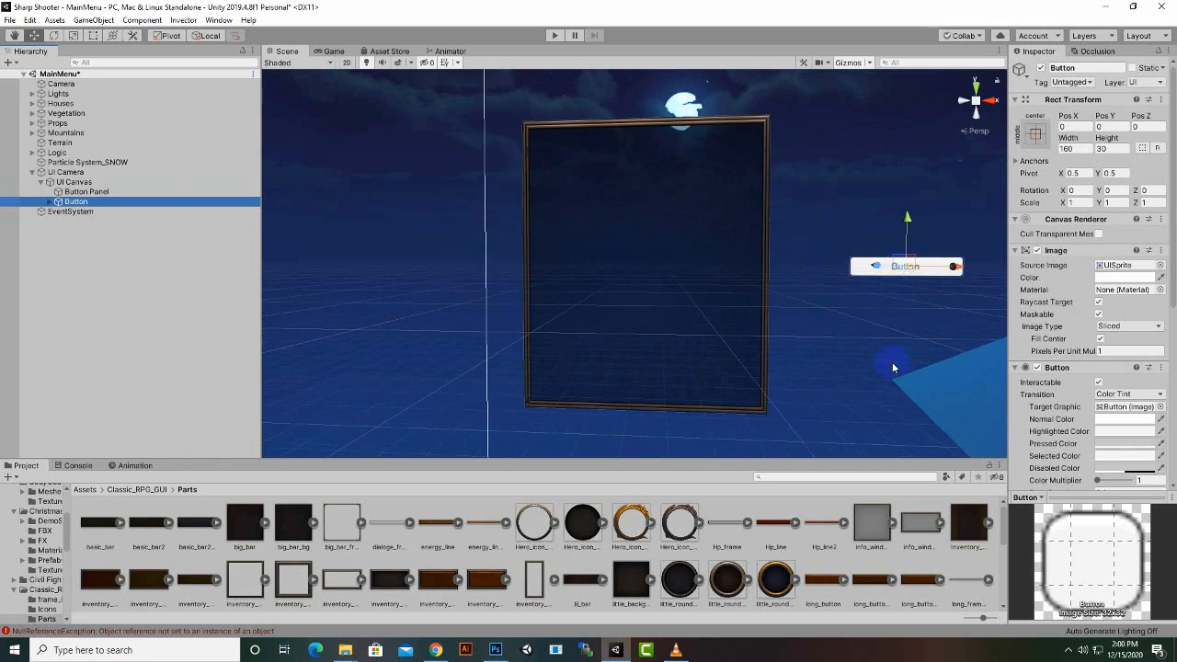
middle_drag(896, 366, 740, 372)
scroll(759, 384, up, 4)
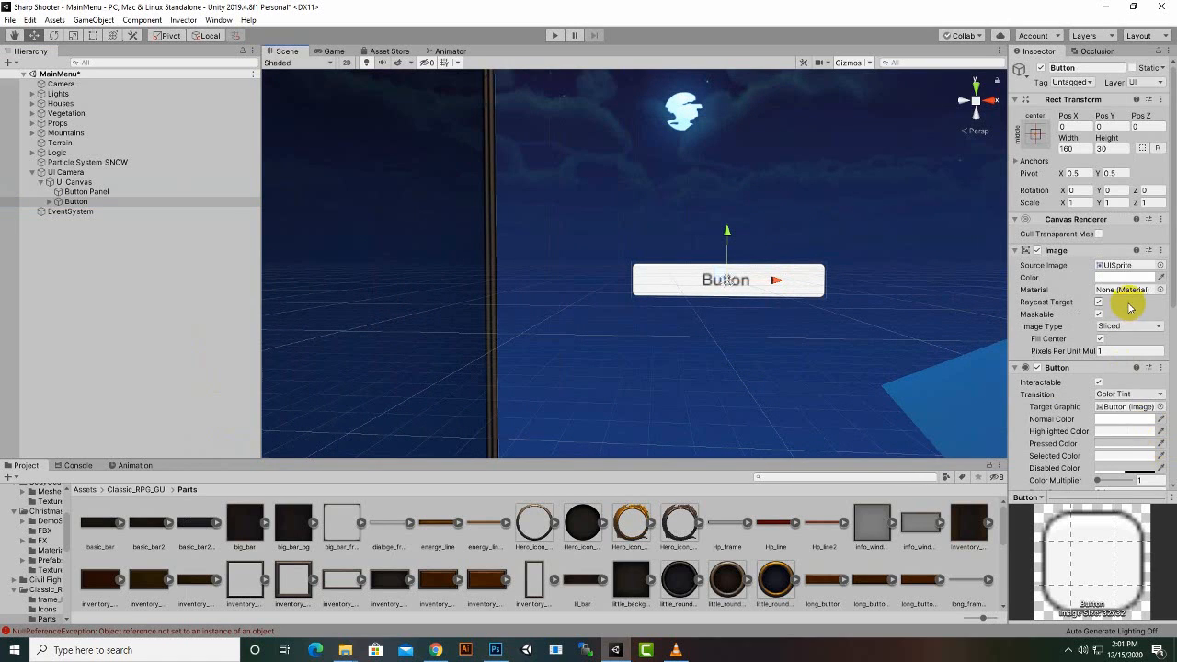
scroll(1127, 307, down, 5)
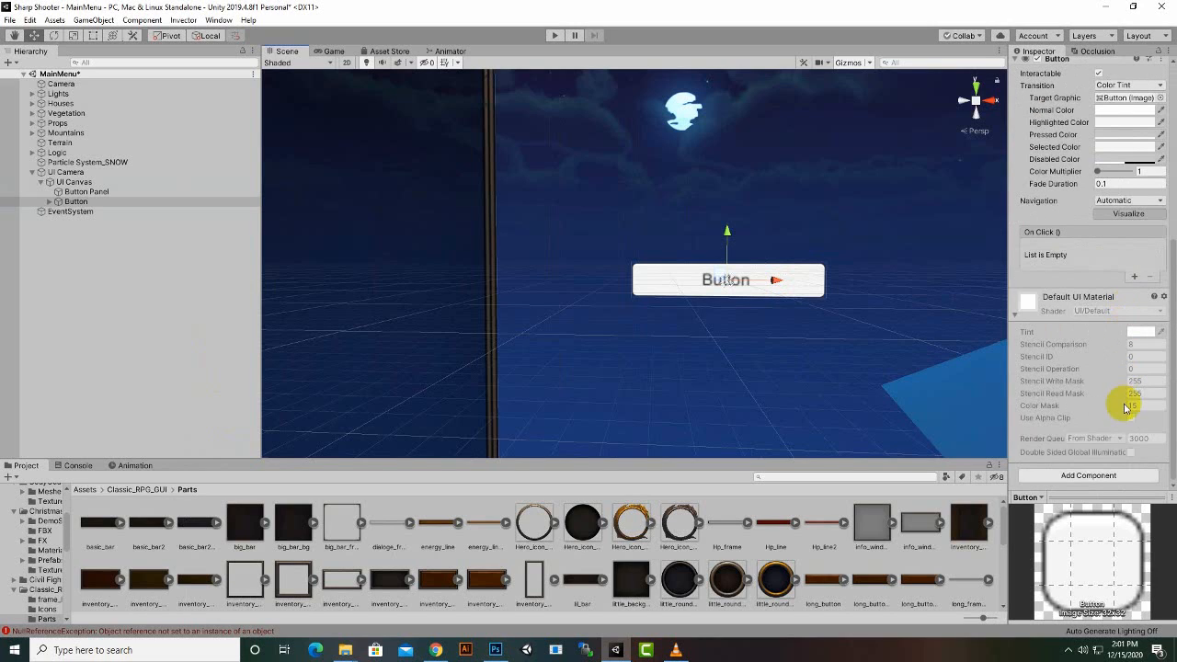
scroll(1117, 409, up, 2)
scroll(1115, 419, up, 3)
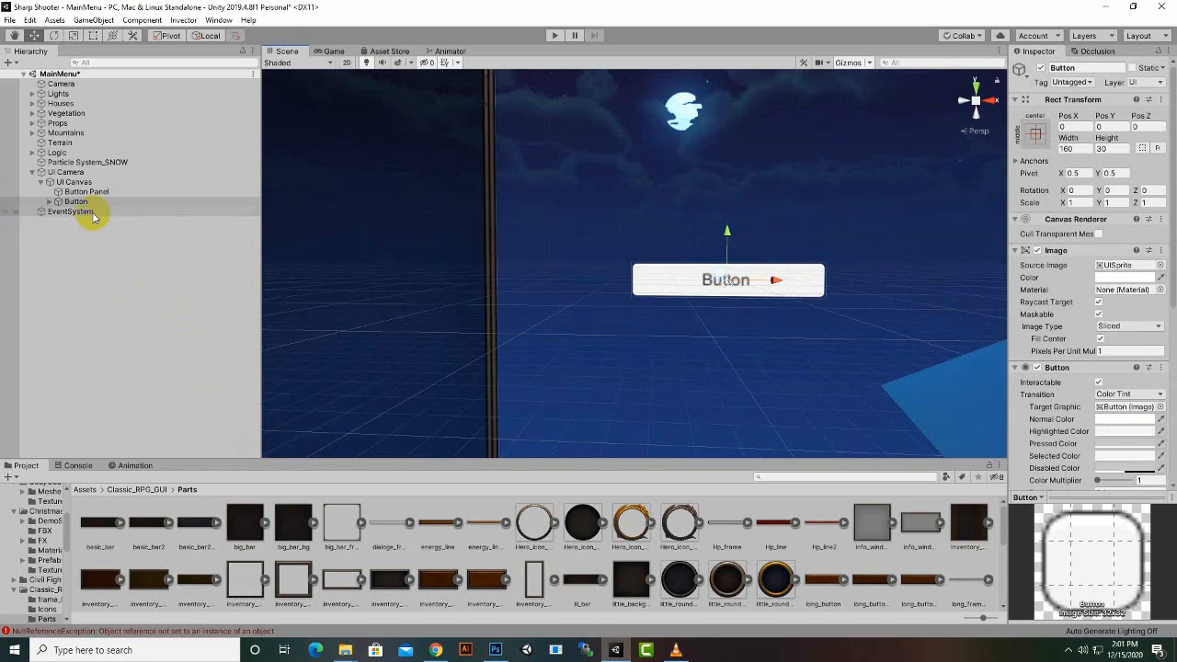
- Compare the Reckoner, consola and BebasKai-Regular fonts on the button's Text object and assign Reckoner
click(50, 202)
click(64, 212)
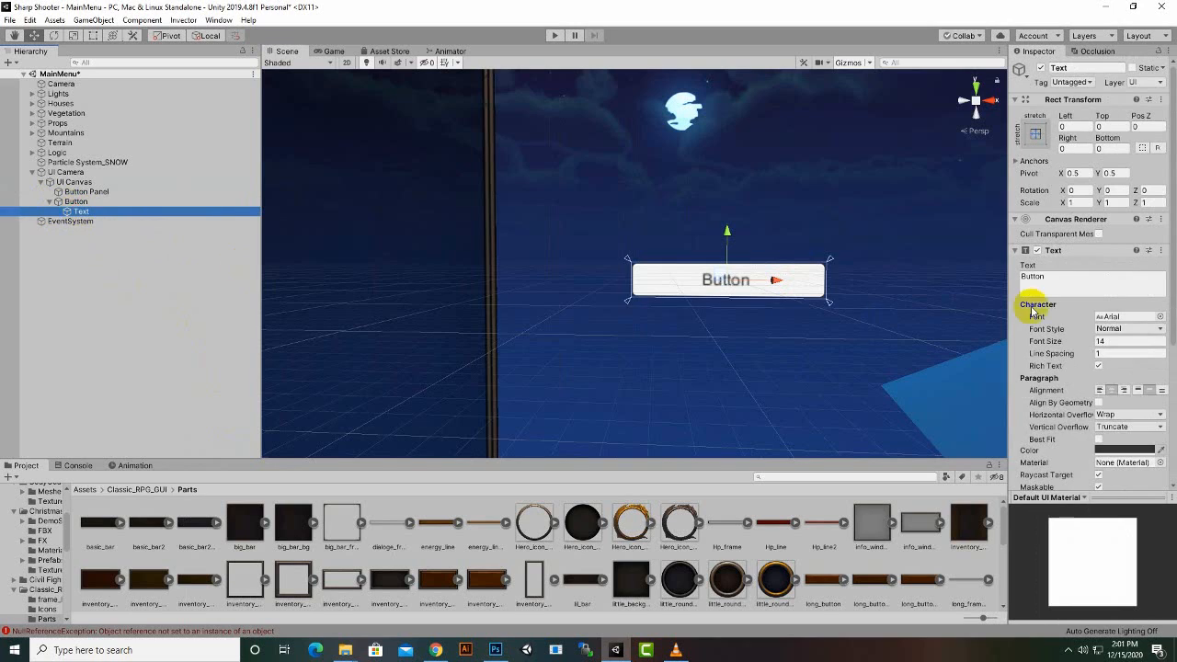
click(1159, 317)
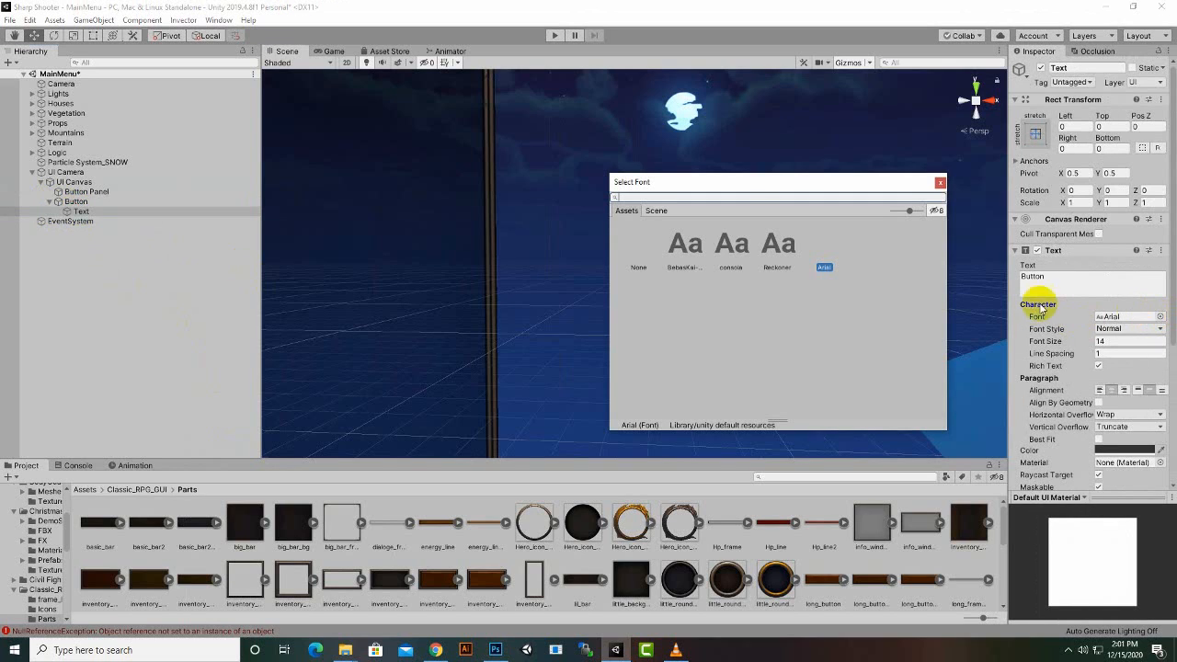
drag(745, 188, 917, 334)
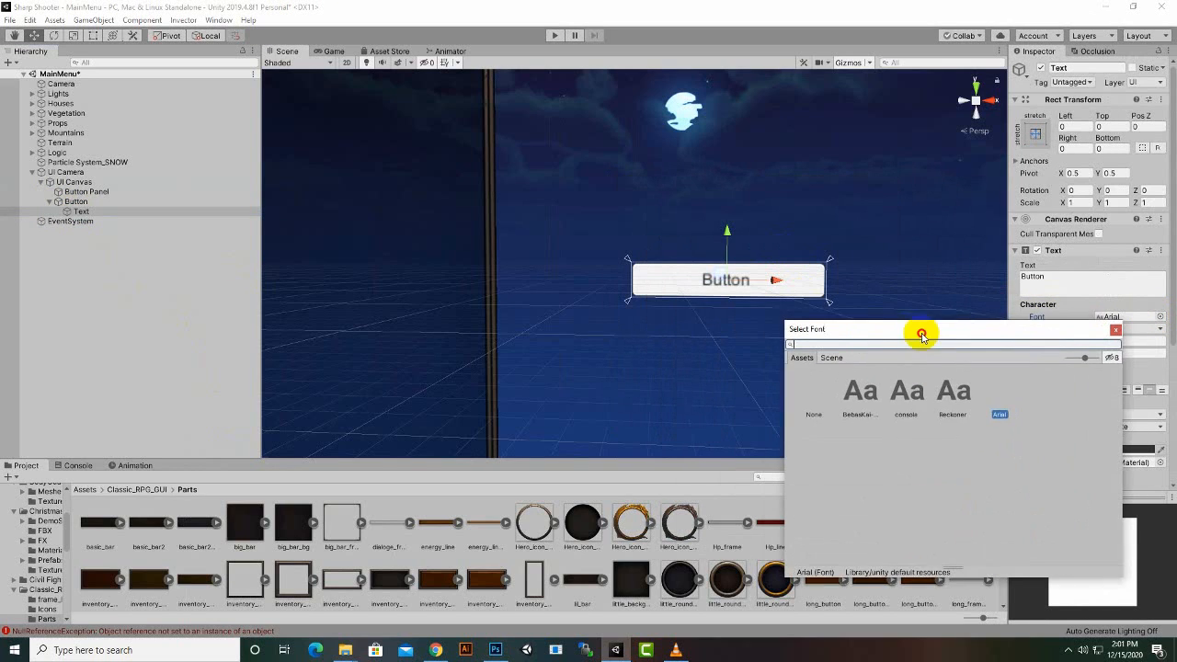
click(955, 405)
scroll(755, 286, up, 3)
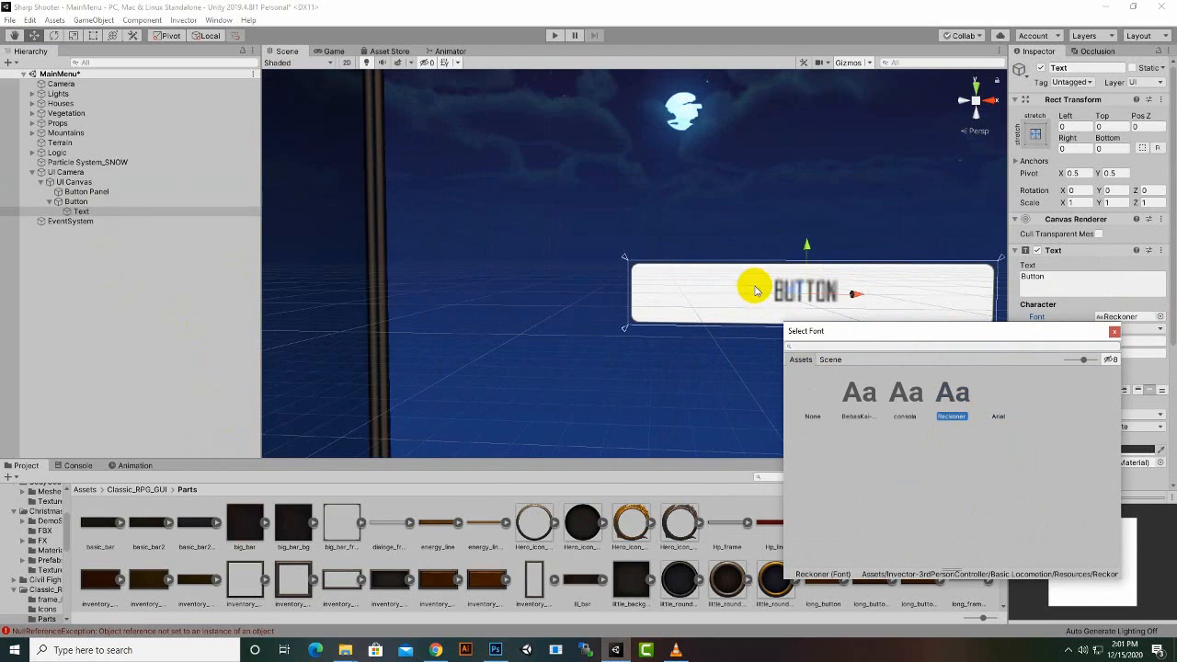
click(906, 394)
click(860, 395)
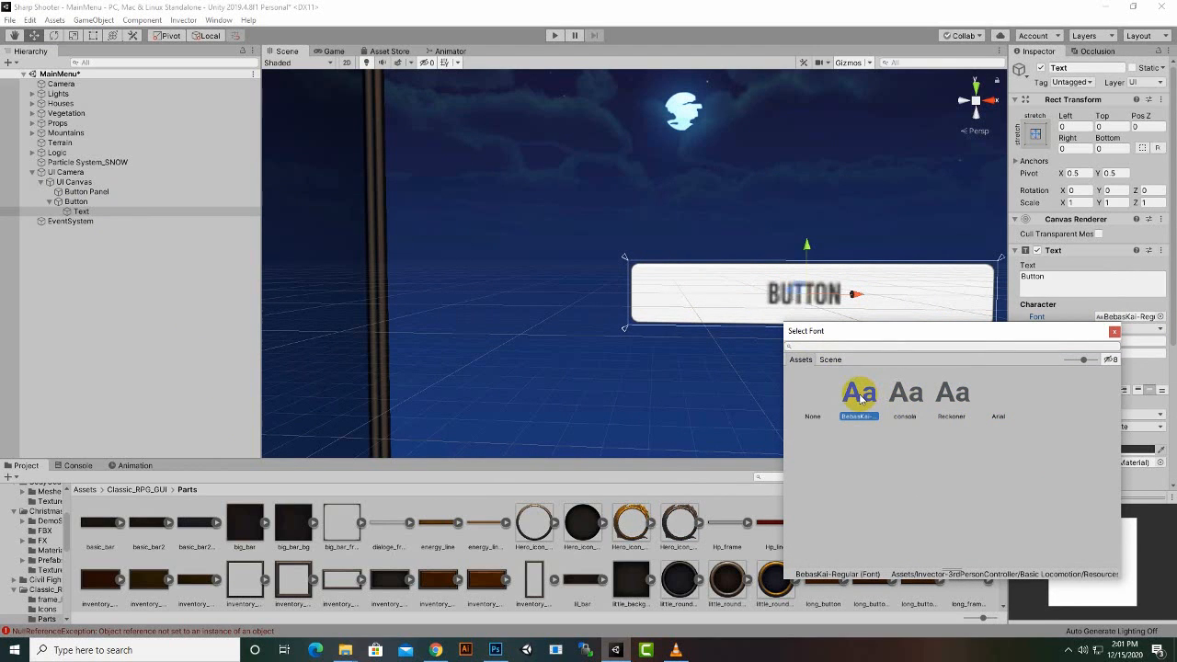
click(907, 394)
click(952, 394)
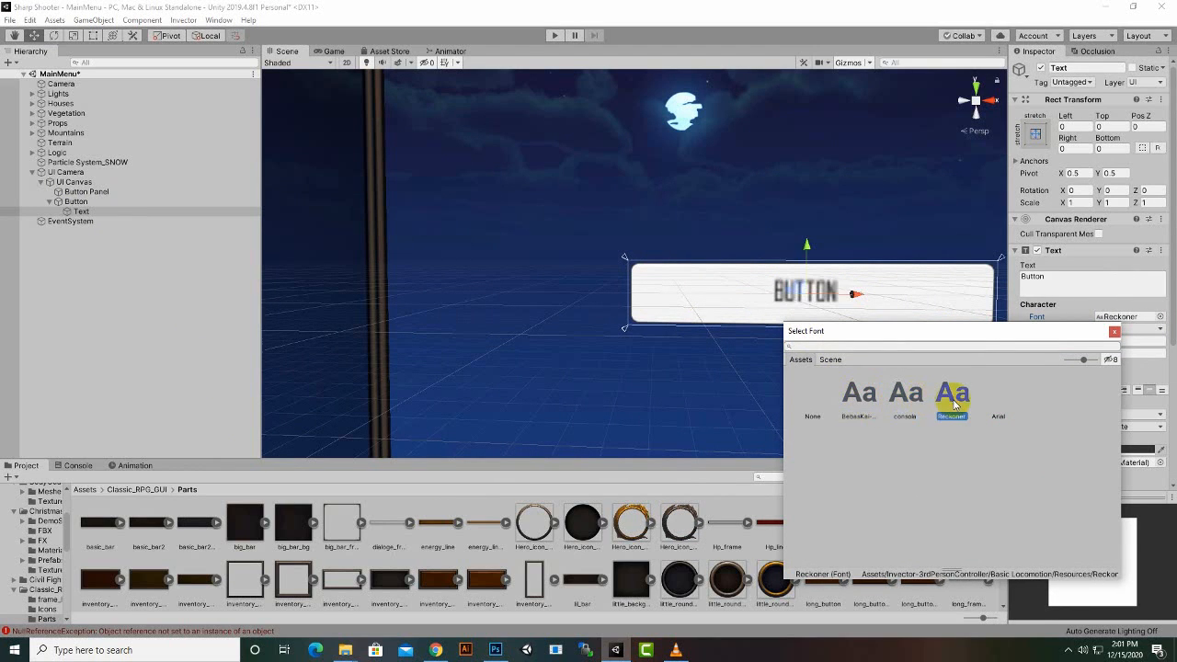
click(1116, 333)
- Switch to Chrome, search Google for fonts, and open Google Fonts and DaFont in new tabs
click(436, 650)
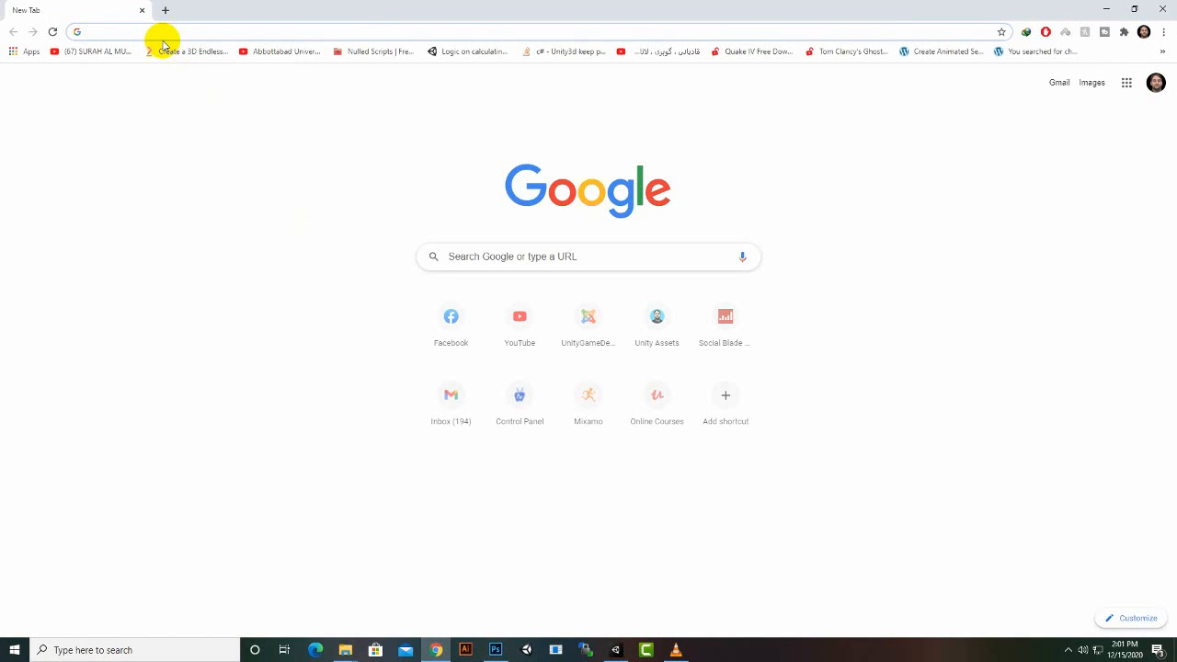
text(fonts)
key(Return)
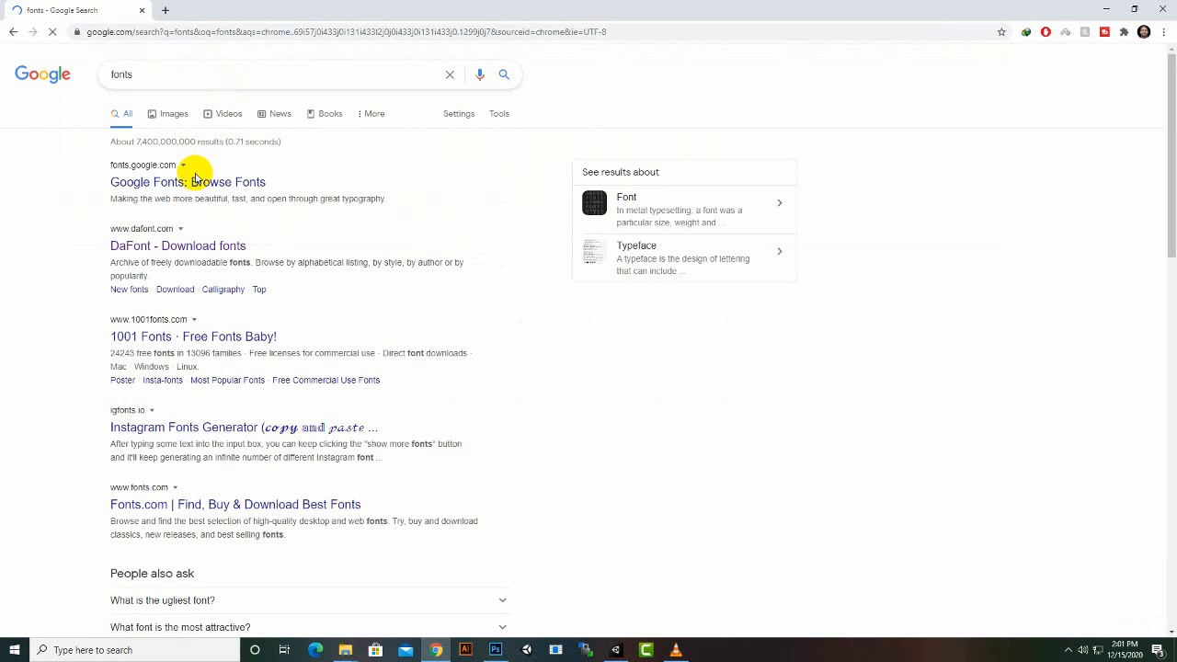
right_click(193, 179)
click(197, 184)
right_click(204, 246)
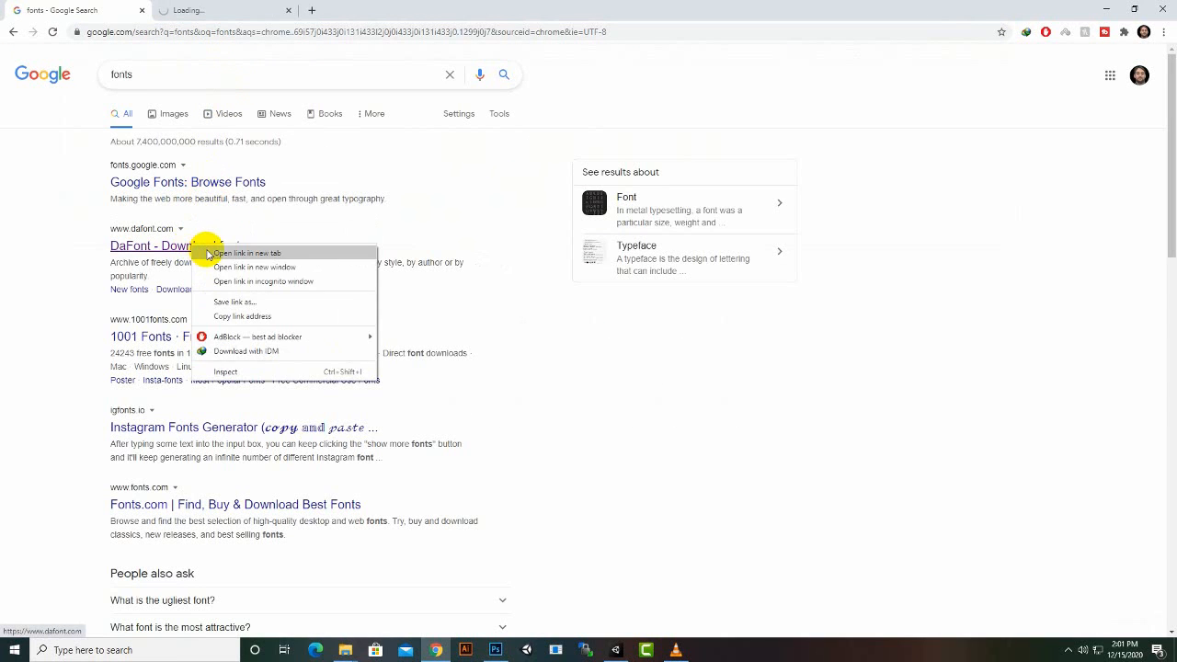
click(208, 254)
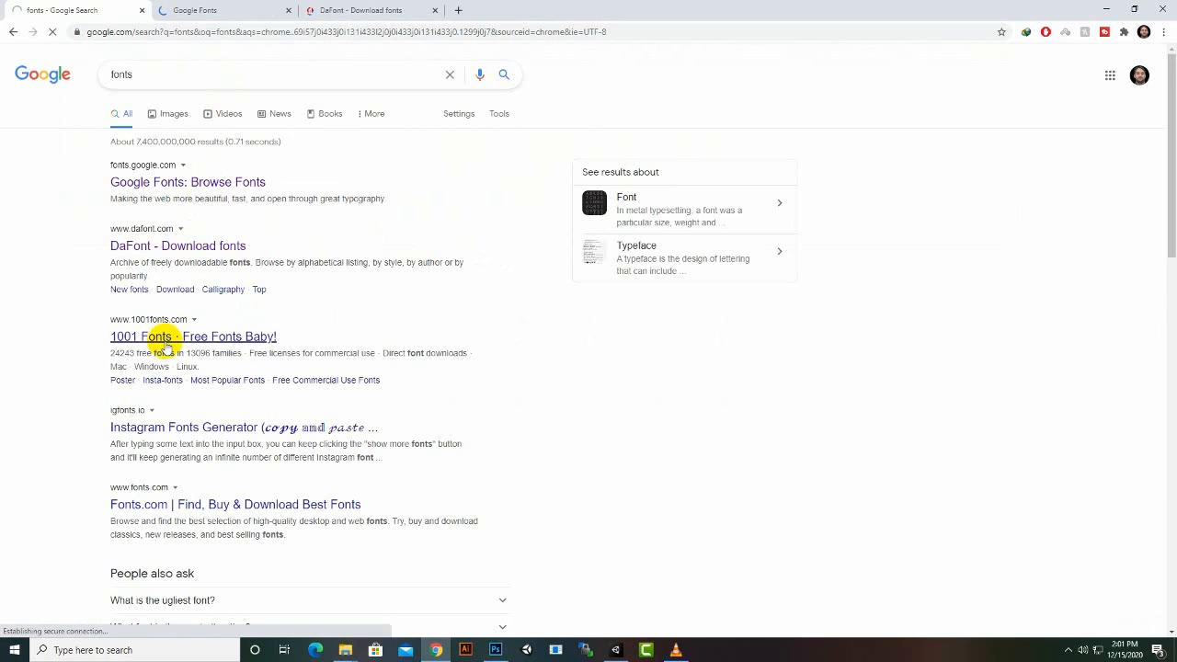
- Open 1001 Fonts from the search results and look through its New & Fresh Fonts list
click(161, 339)
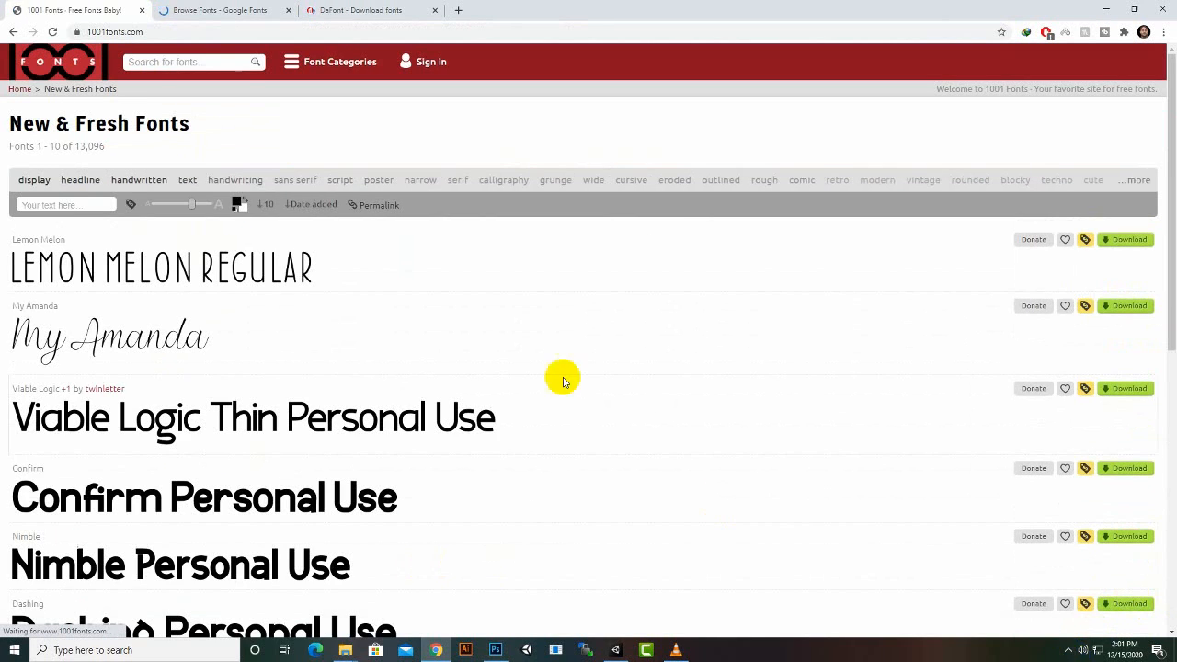
scroll(523, 334, down, 5)
scroll(534, 333, down, 1)
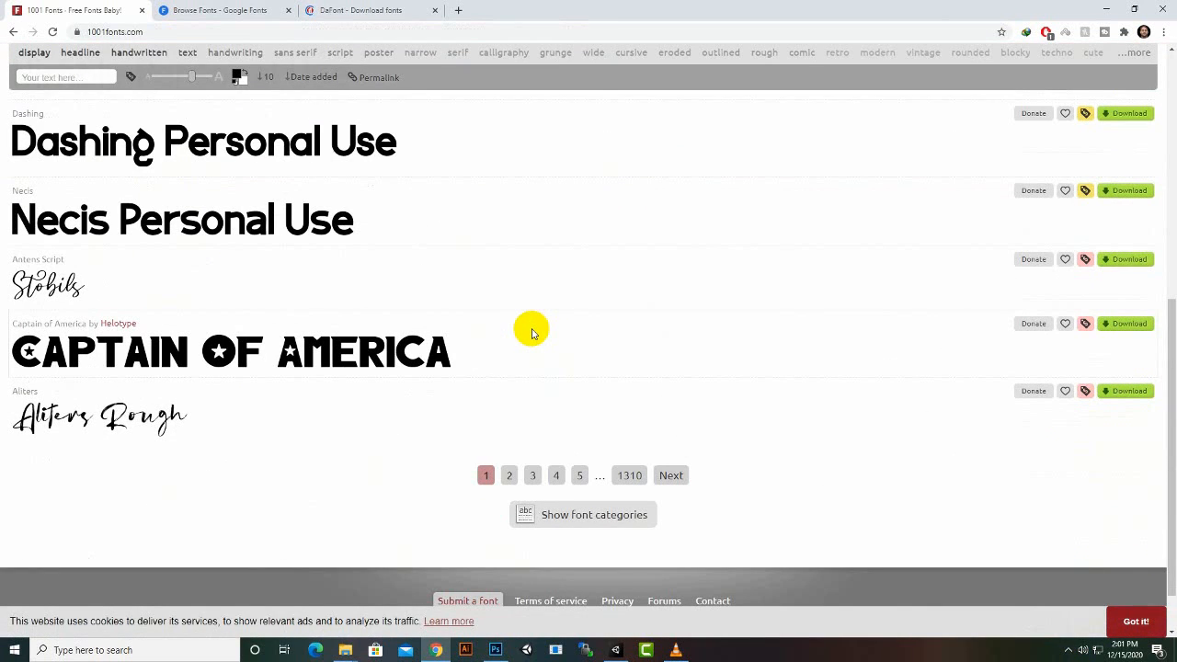
scroll(532, 334, up, 6)
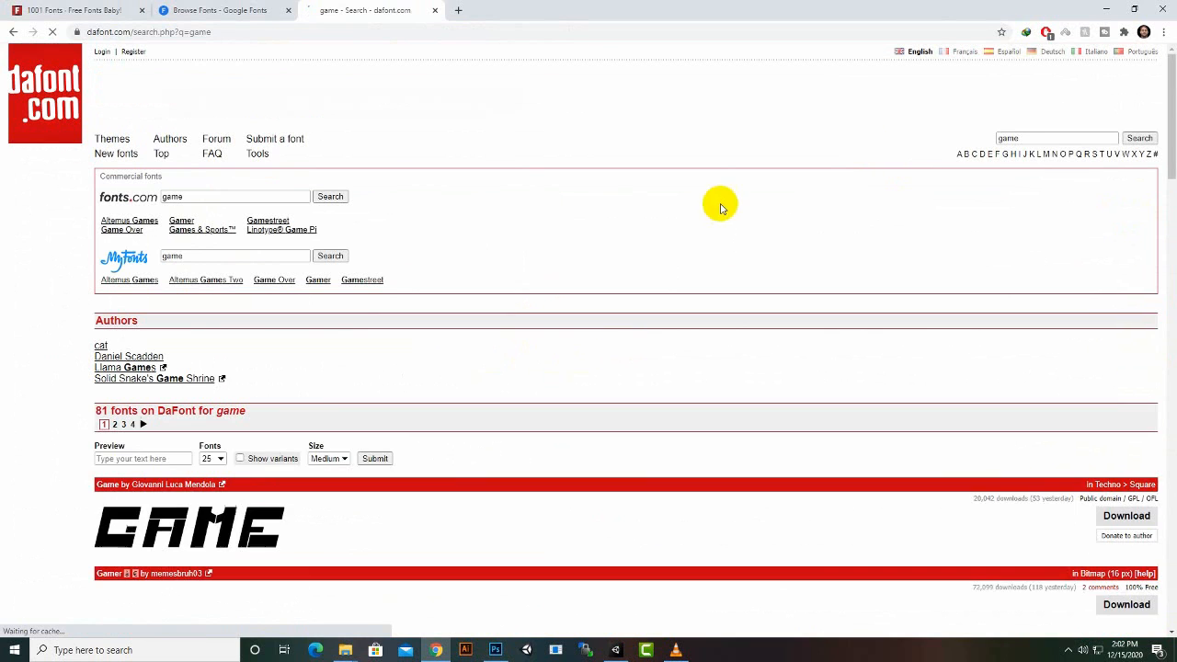
- Browse DaFont's results for game, open the Endgame brush font and download it as endgame.zip
scroll(368, 257, down, 6)
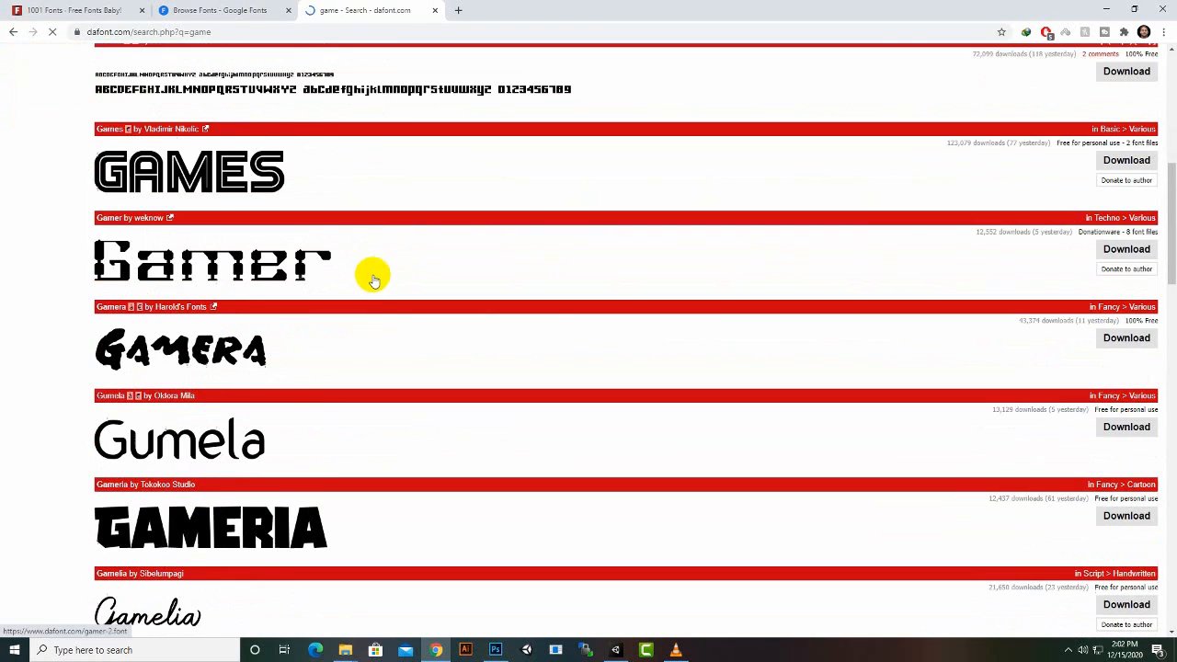
scroll(383, 293, down, 5)
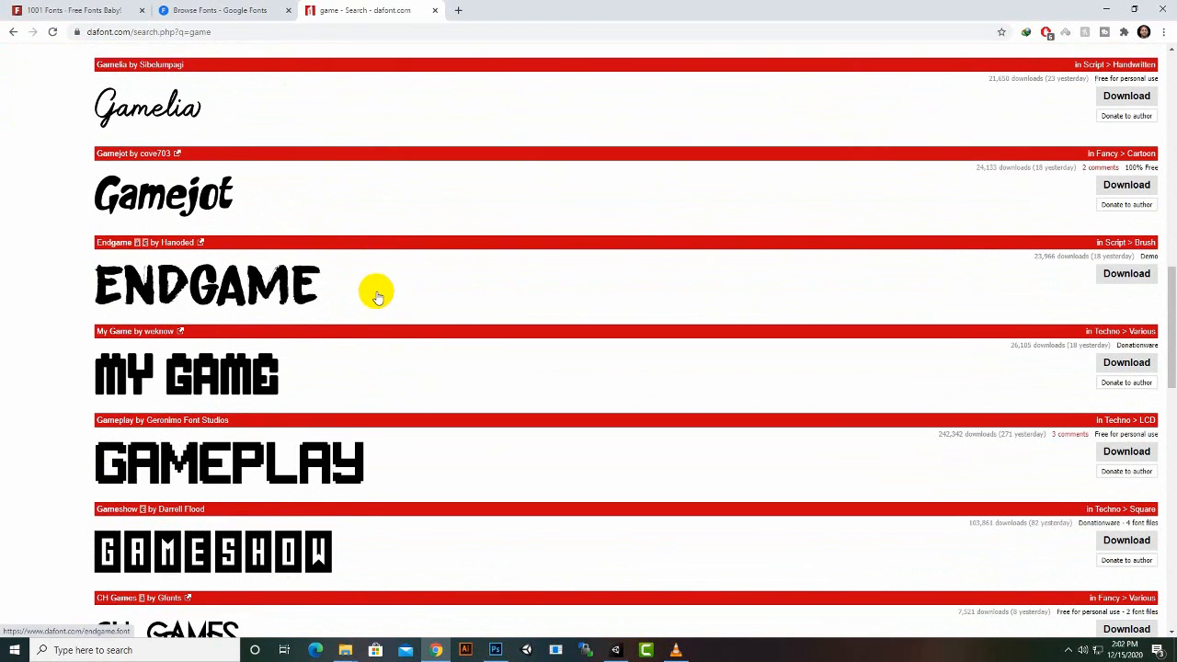
scroll(197, 394, down, 6)
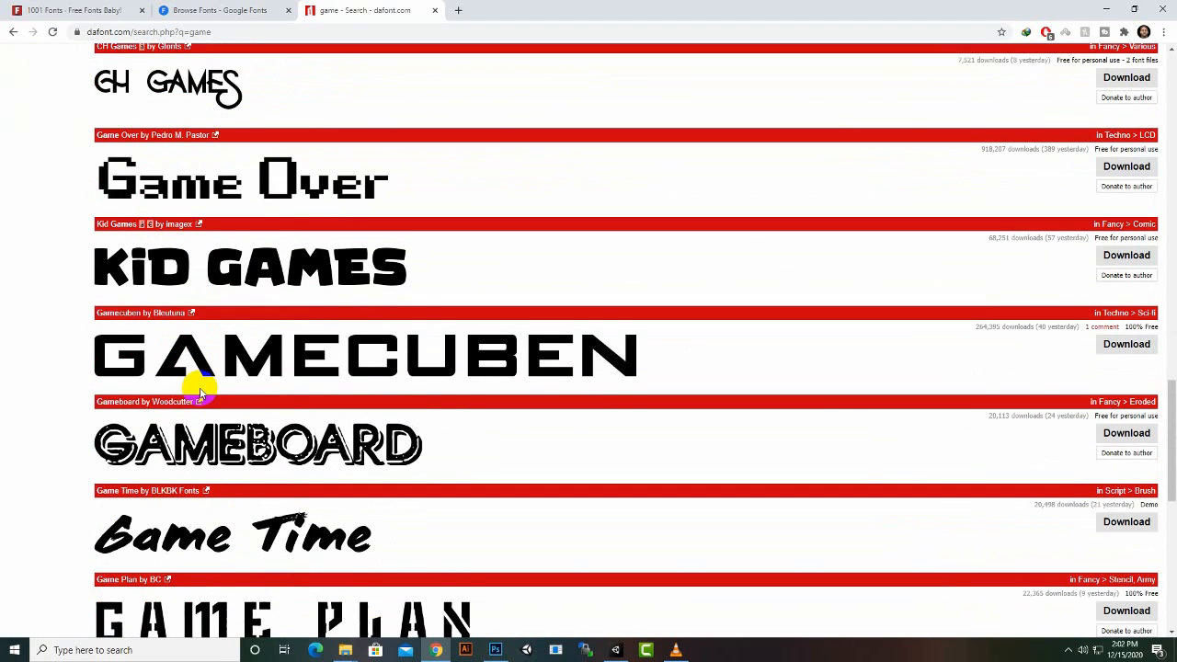
scroll(201, 394, down, 7)
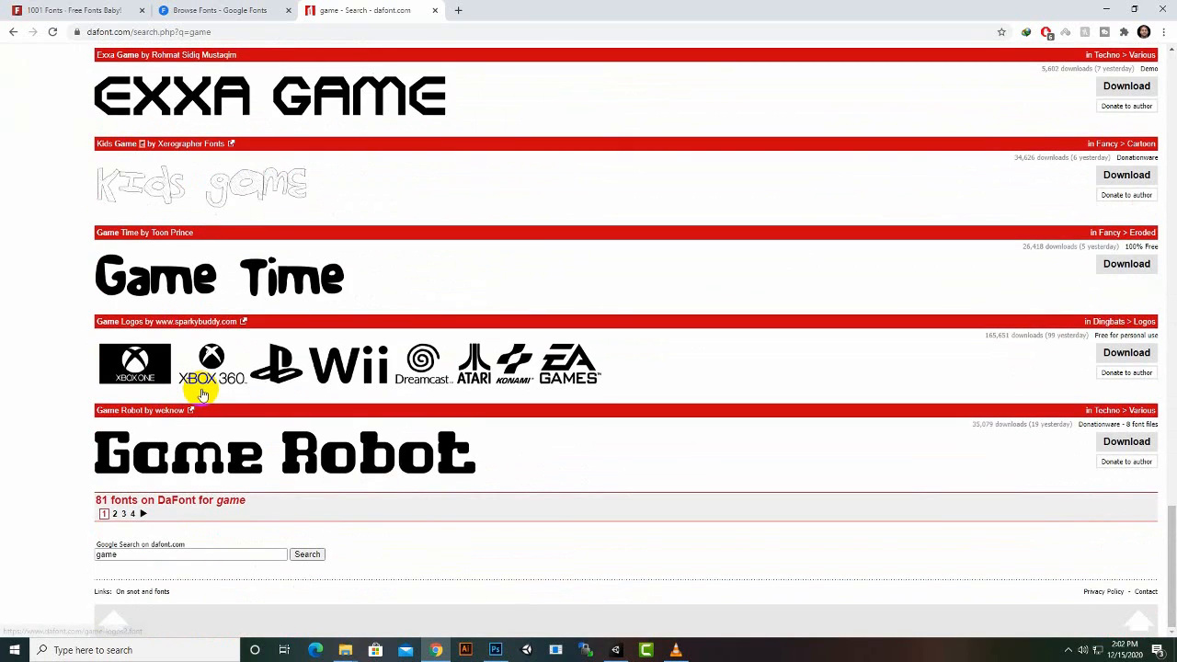
scroll(202, 394, up, 5)
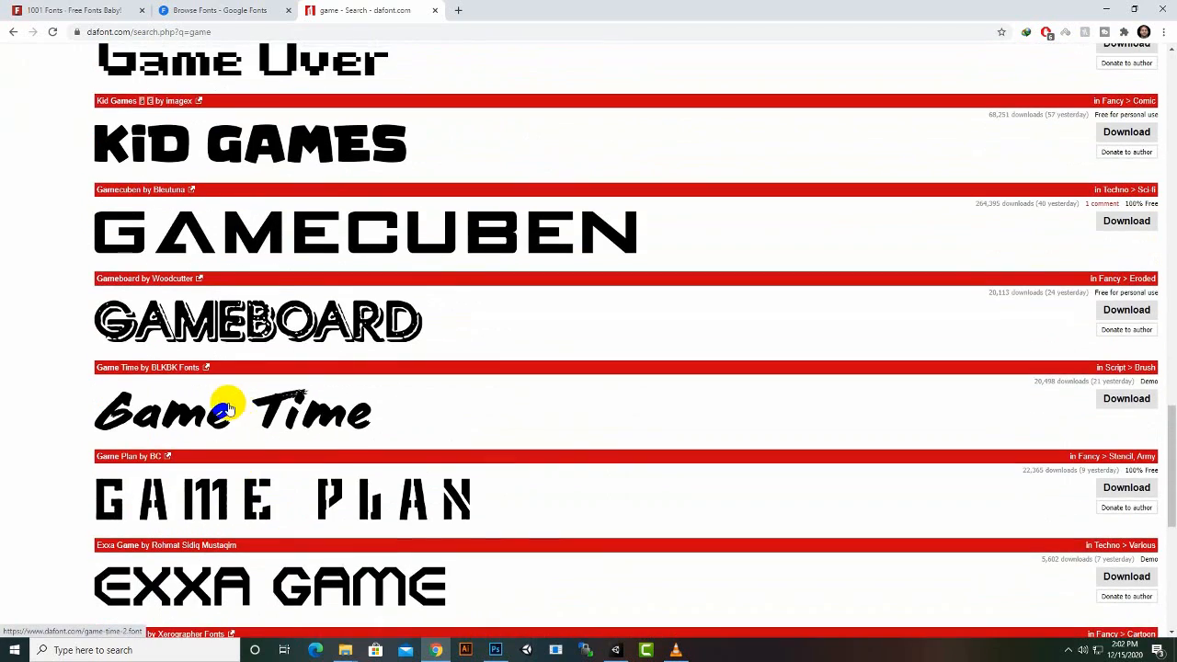
scroll(228, 408, up, 2)
scroll(230, 400, up, 5)
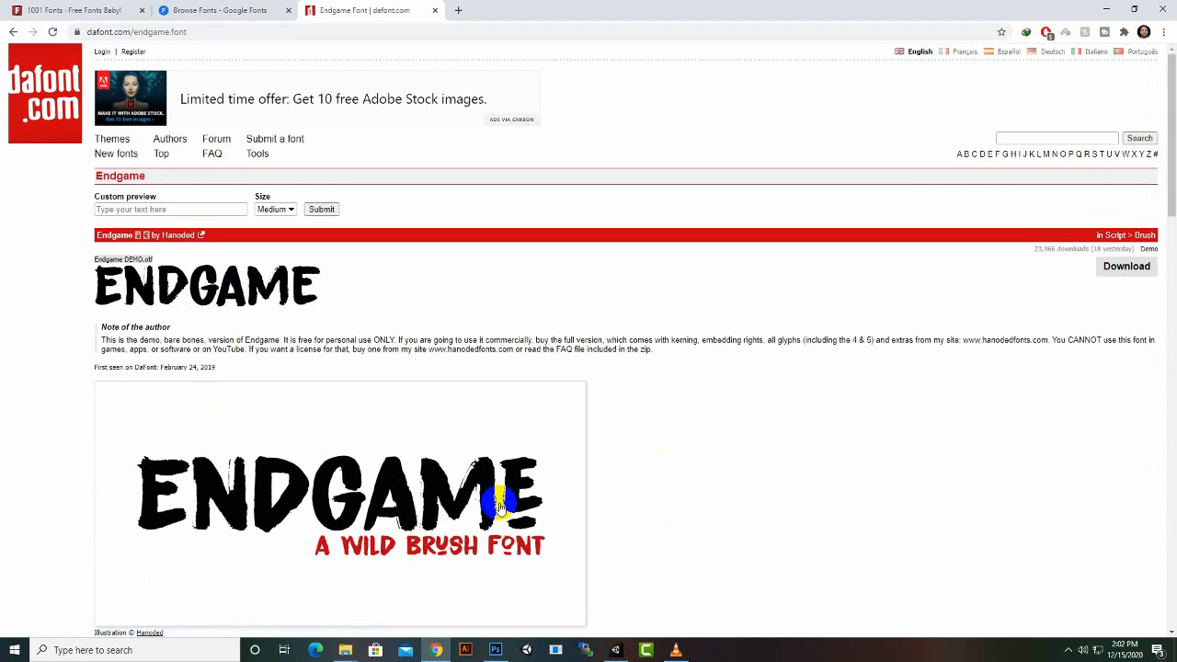
click(1124, 276)
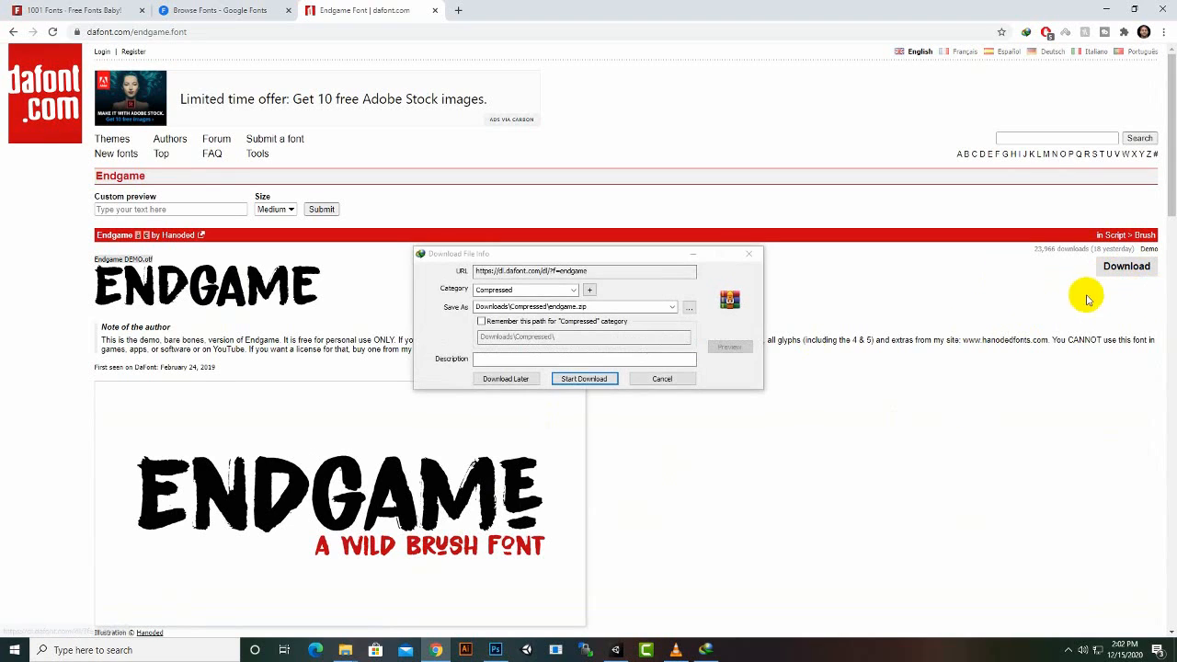
click(577, 379)
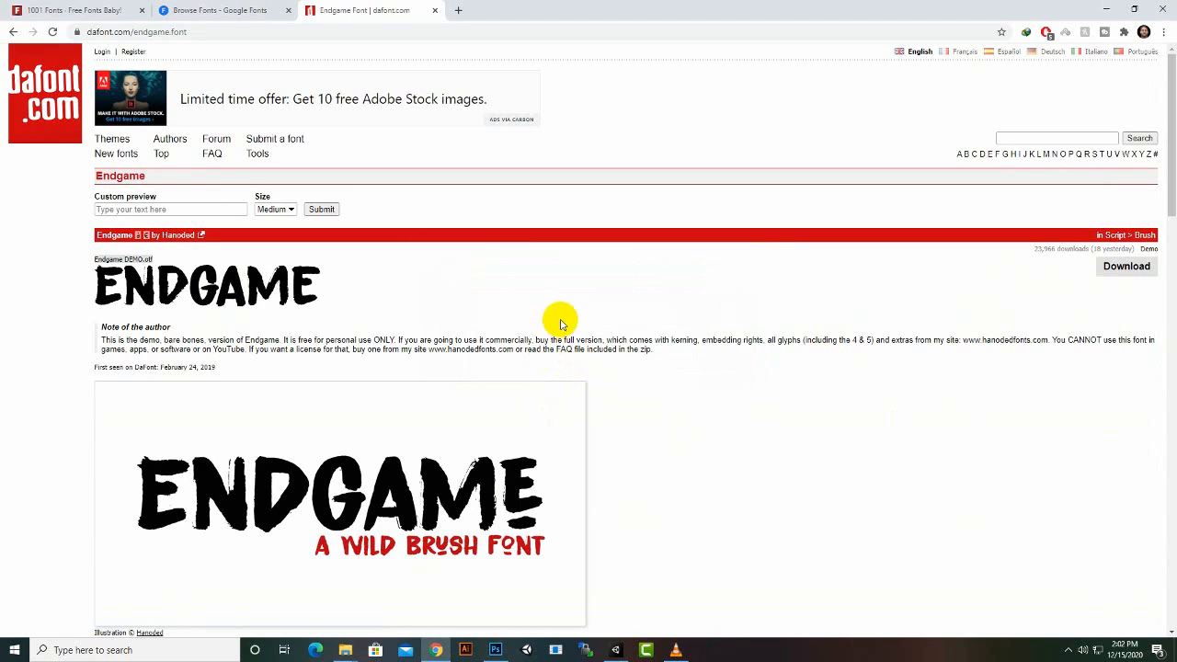
- Open the folder containing the downloaded endgame.zip from Internet Download Manager, with the folder window maximized
click(1064, 651)
double_click(1081, 553)
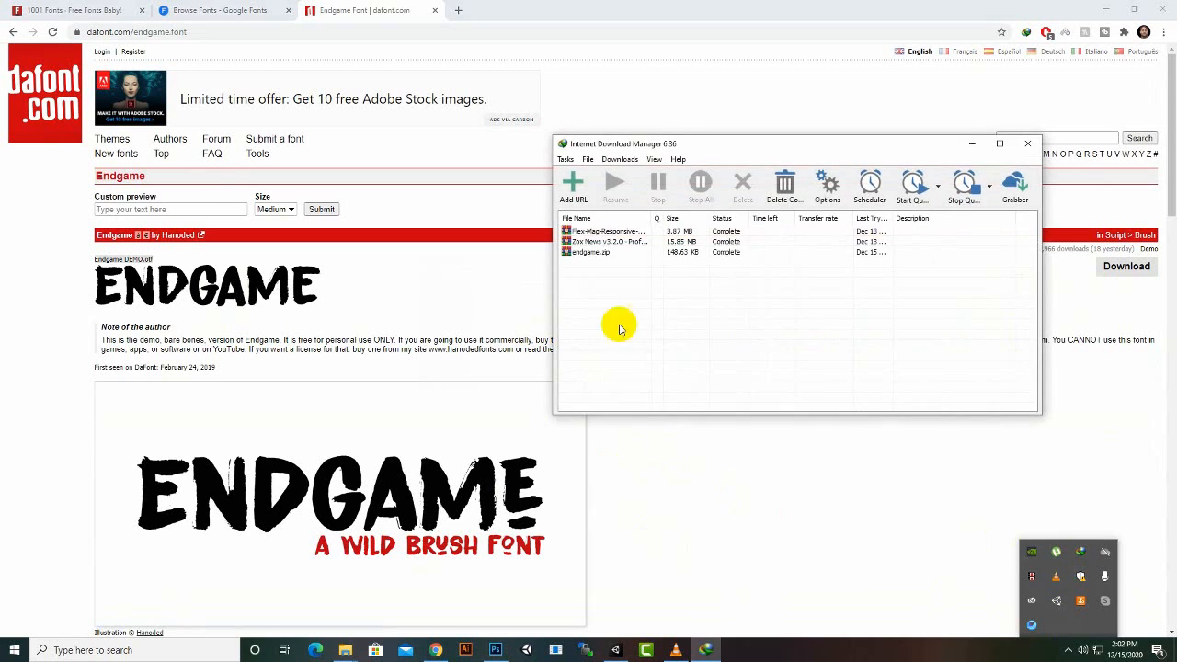
click(610, 252)
right_click(612, 254)
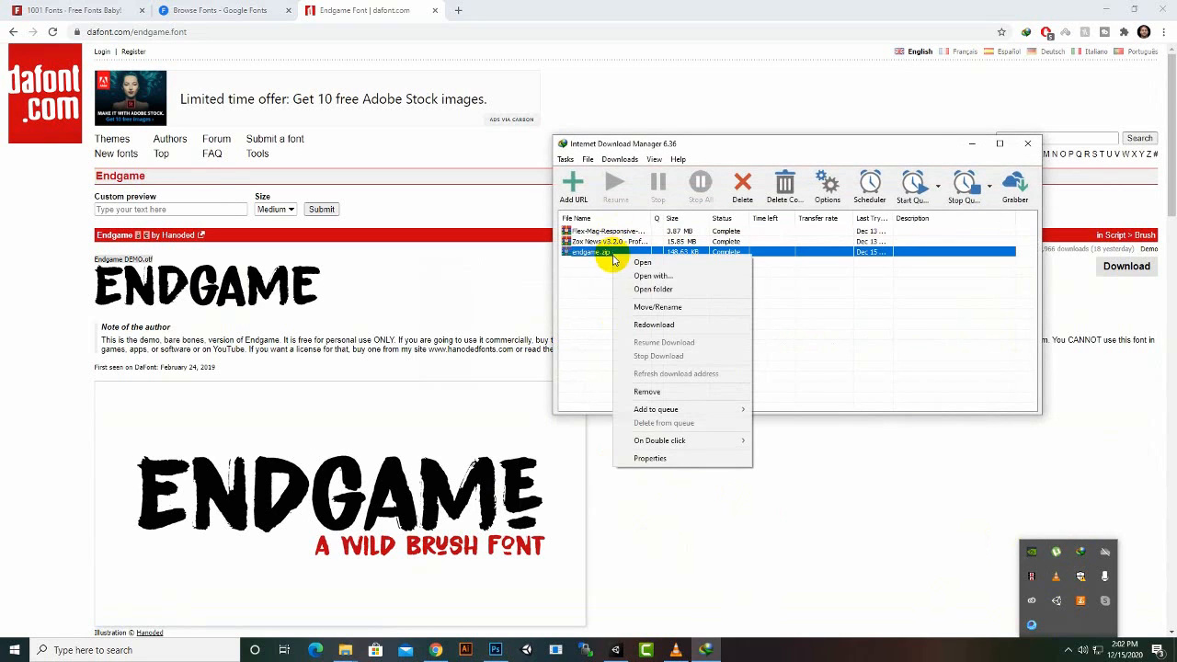
click(652, 289)
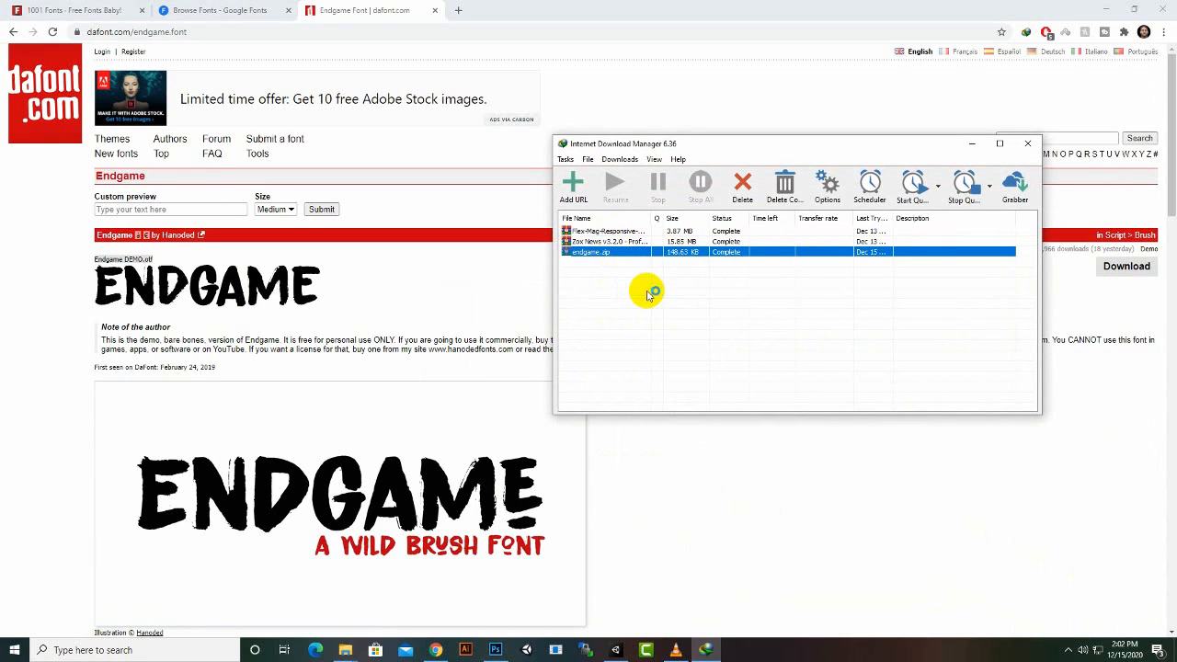
click(1052, 164)
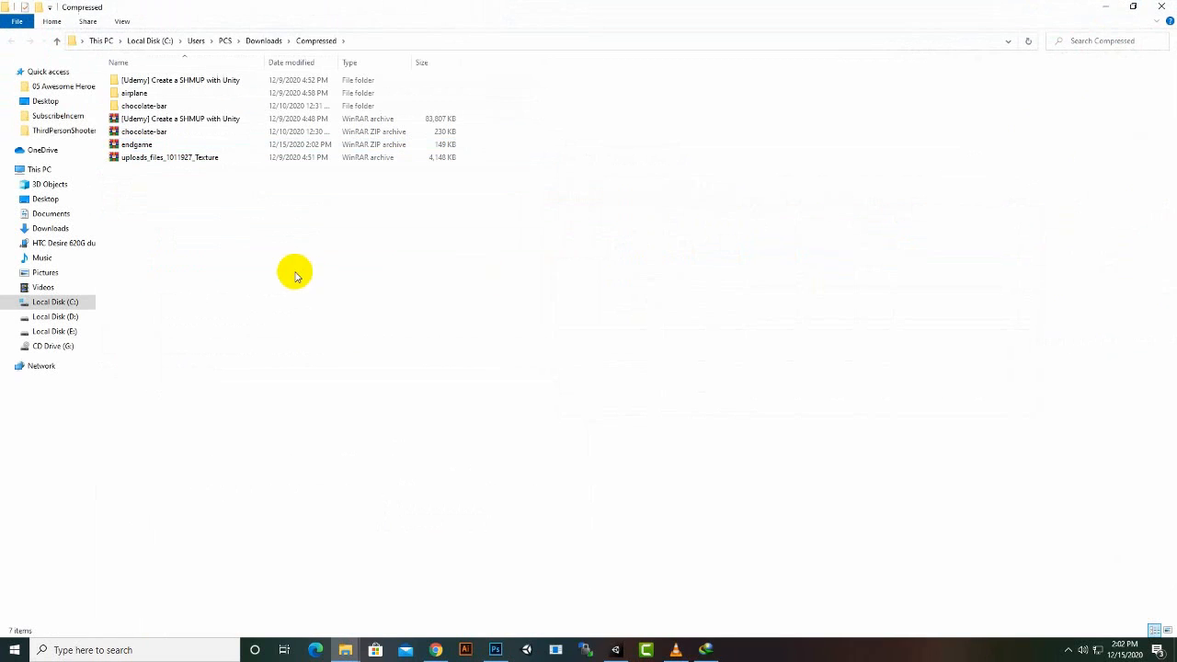
- Extract the endgame archive into its own endgame folder and select the Endgame DEMO font file inside it
click(138, 146)
right_click(138, 145)
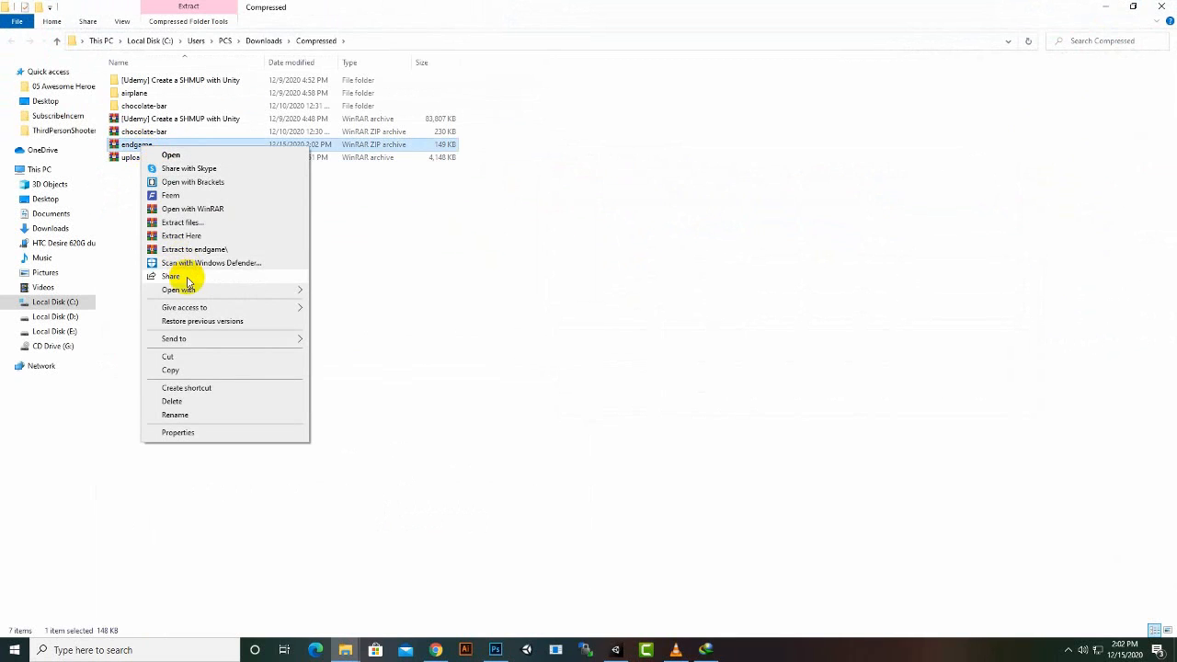
click(204, 250)
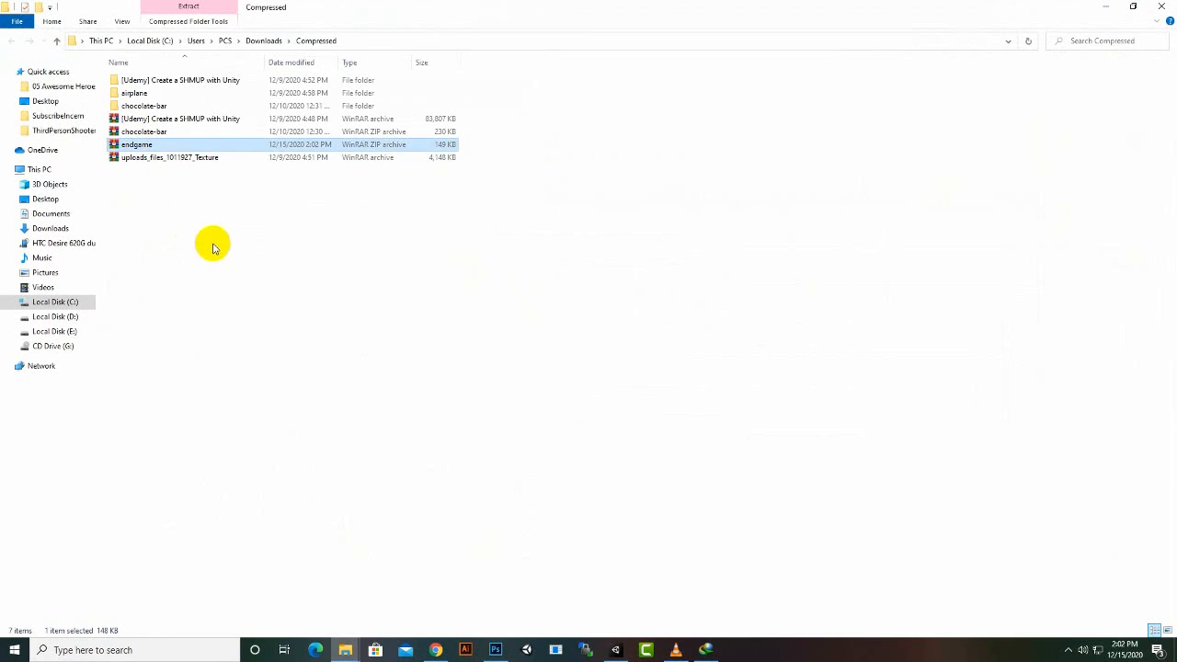
double_click(136, 118)
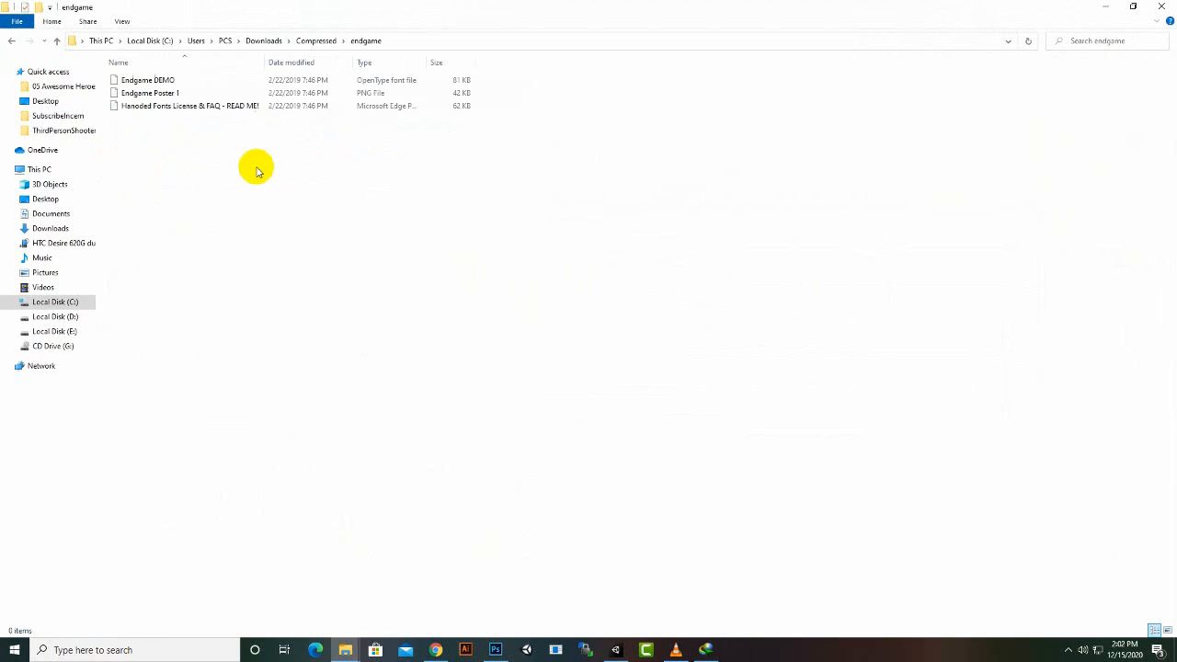
click(180, 81)
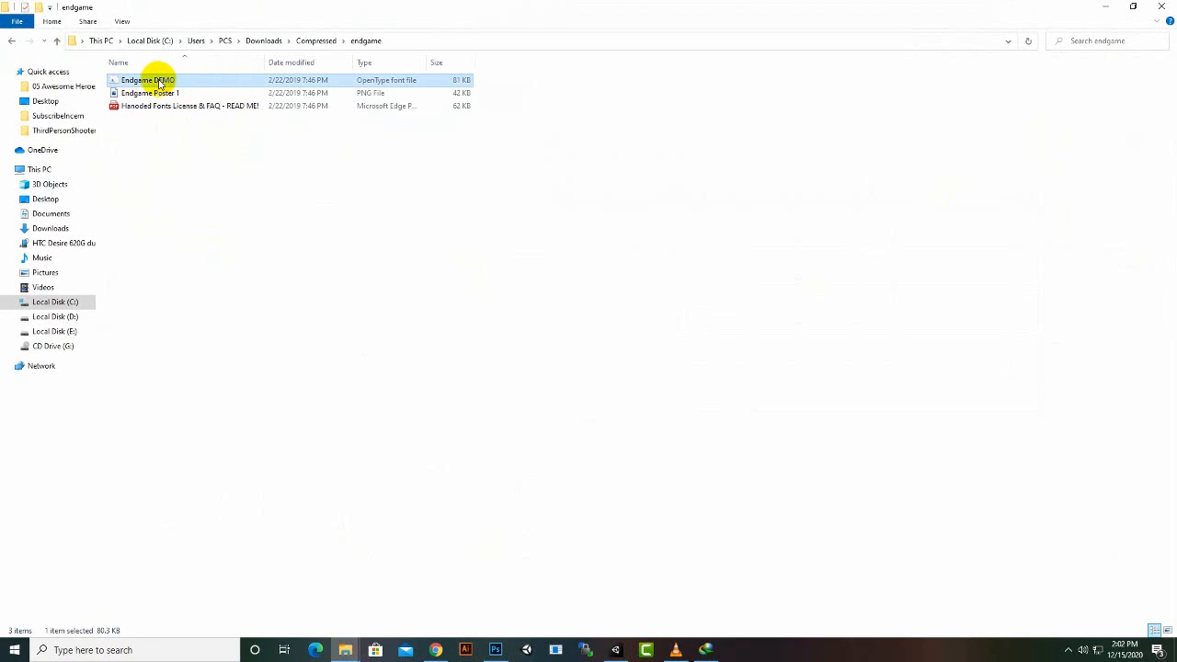
- Switch back to Unity, create a folder named Fonts in the root Assets folder and open it
click(616, 651)
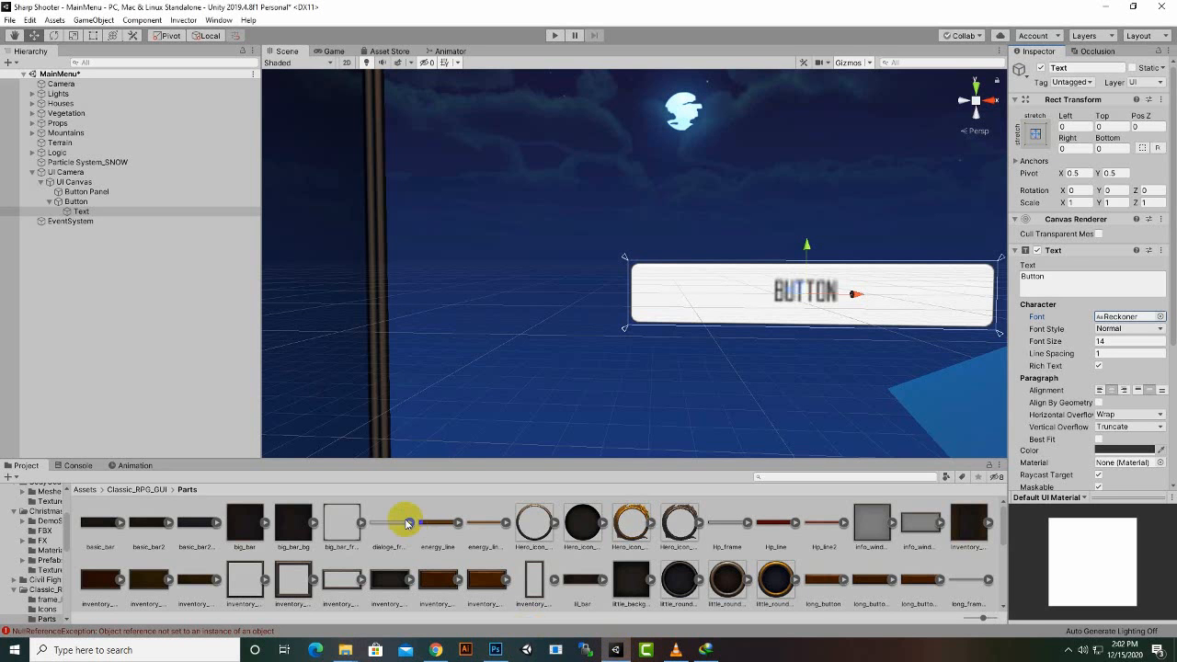
click(85, 491)
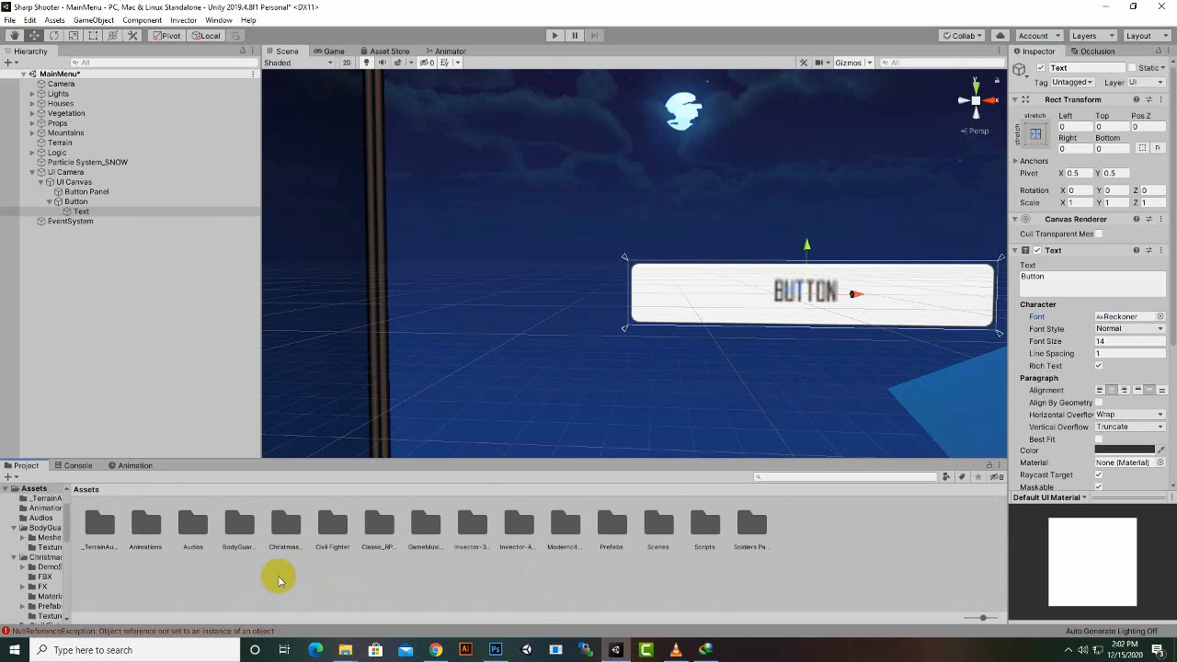
right_click(279, 569)
mouse_move(395, 258)
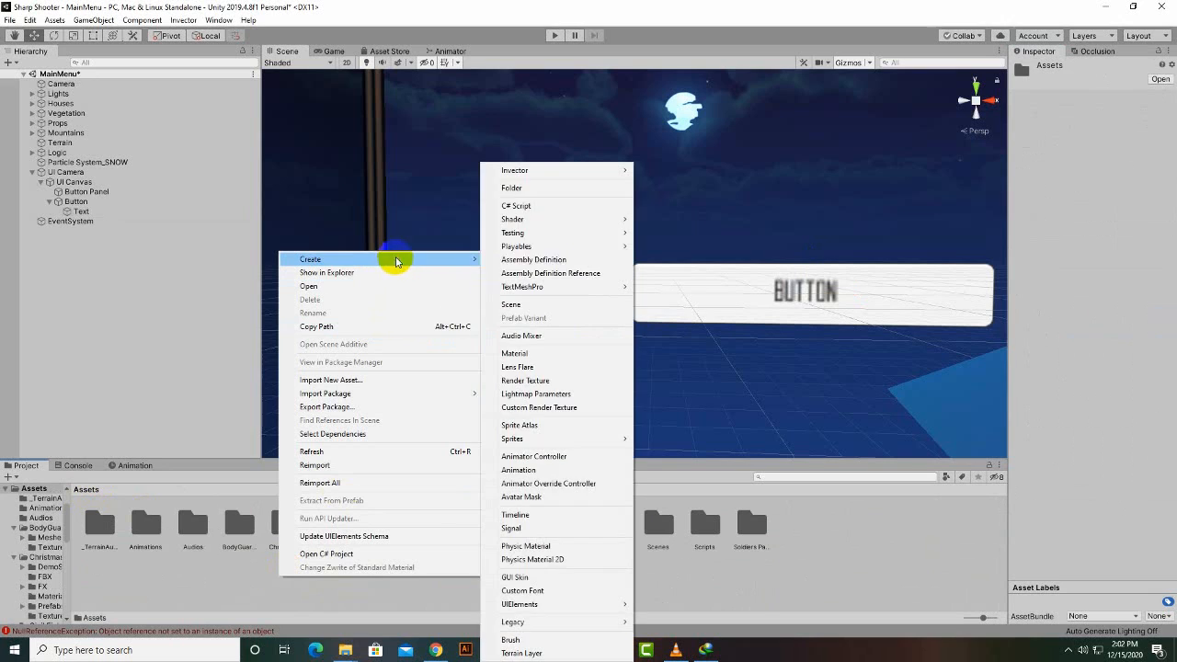
click(542, 186)
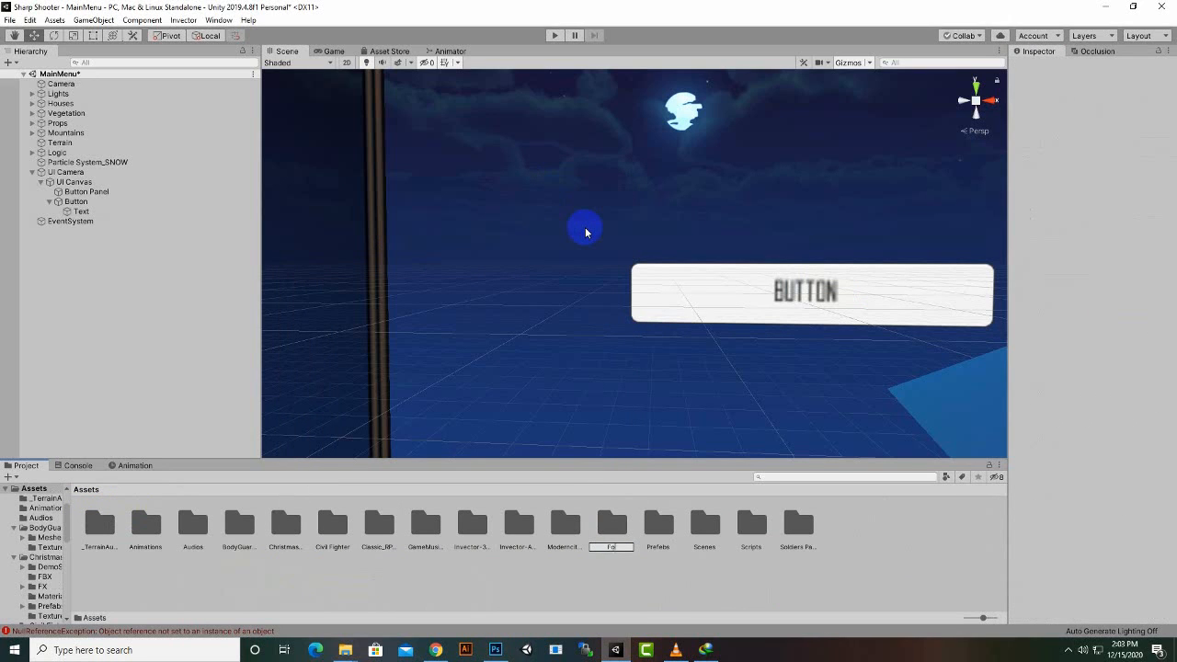
key(Return)
key(Return)
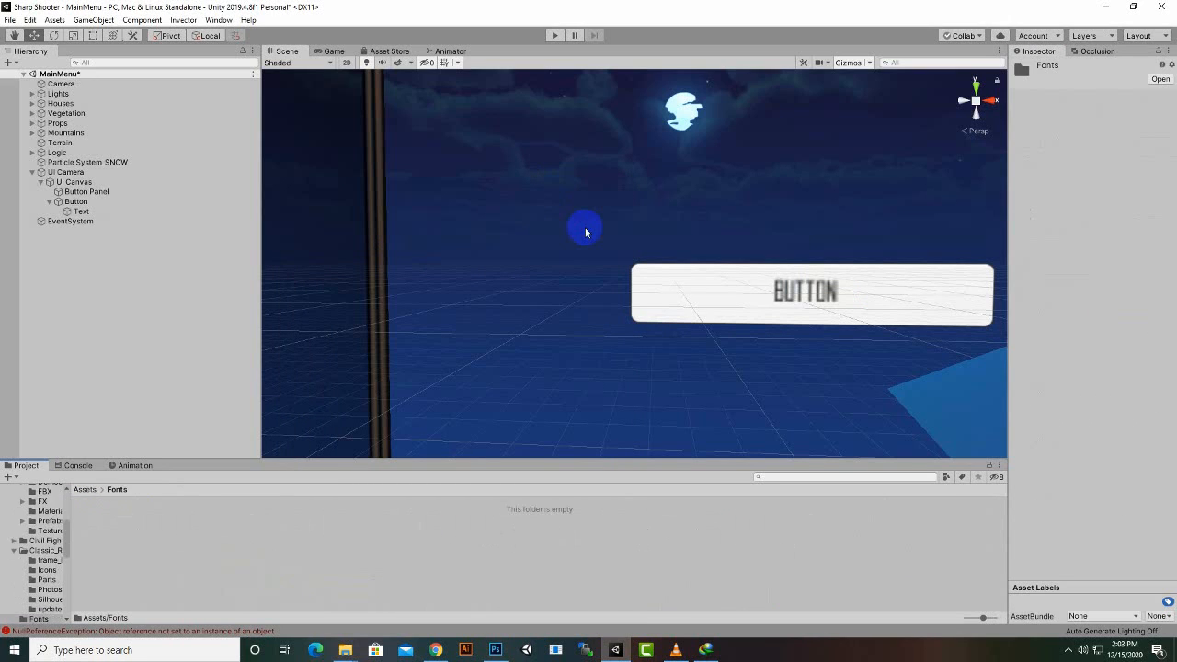
- Import the Endgame DEMO font file from the open endgame Explorer folder into Unity's Fonts folder, and return to the root Assets folder
click(345, 652)
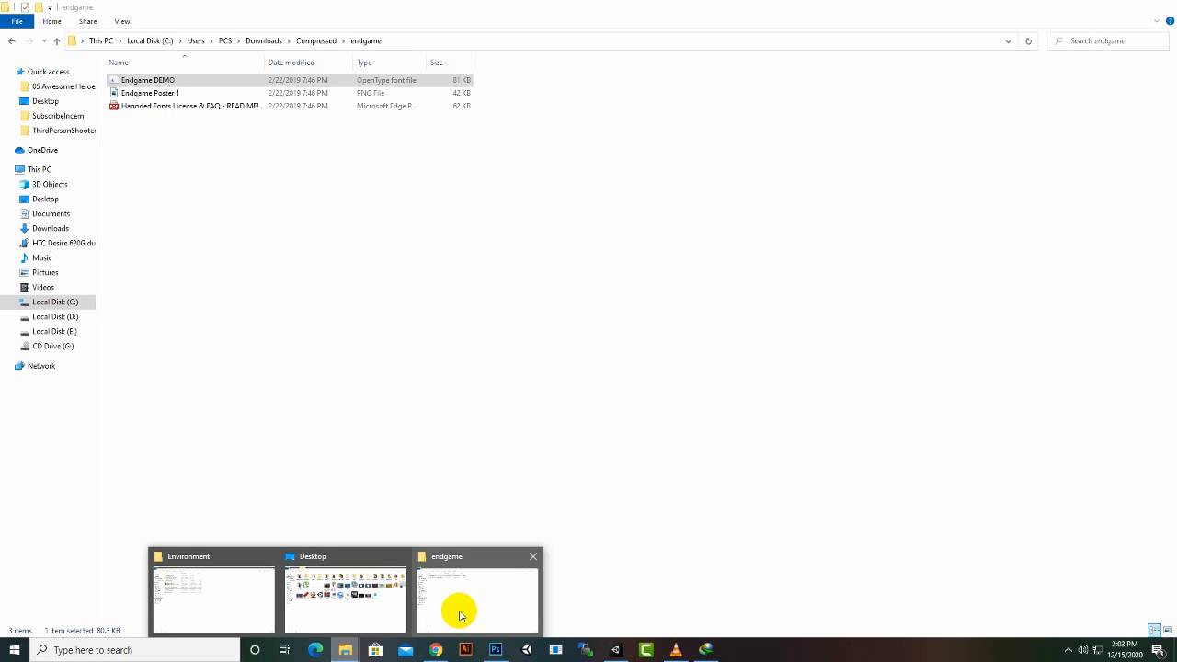
click(451, 613)
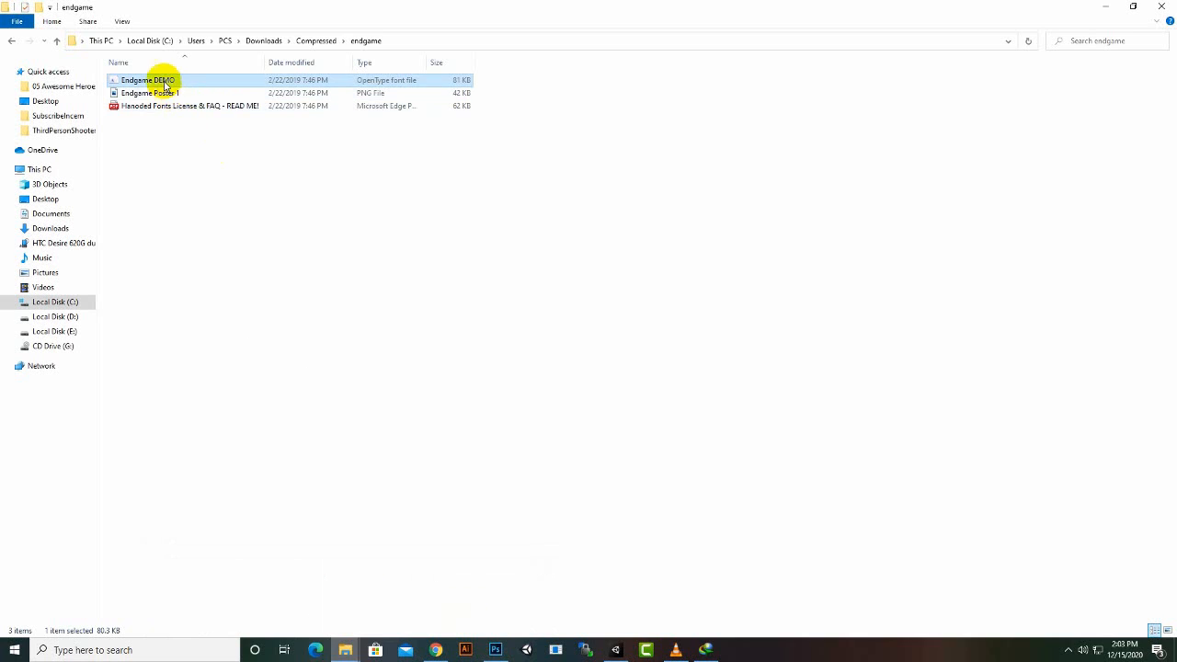
drag(163, 80, 429, 571)
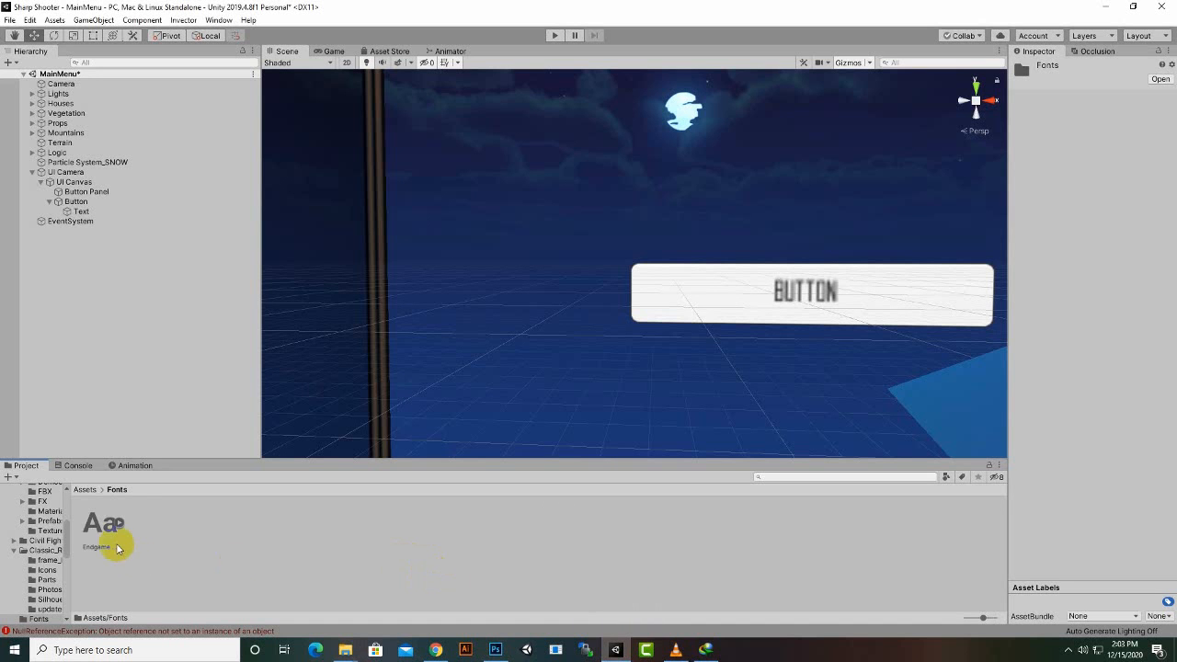
click(86, 492)
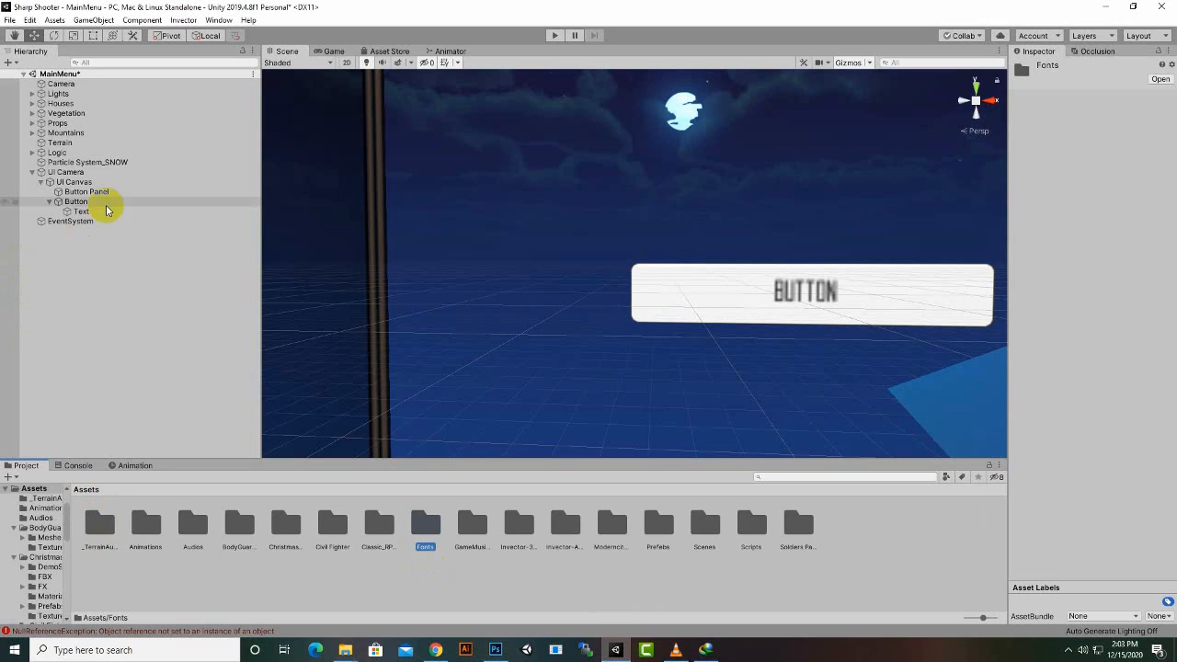
- Rename the Button object under the UI Canvas as Play
click(77, 203)
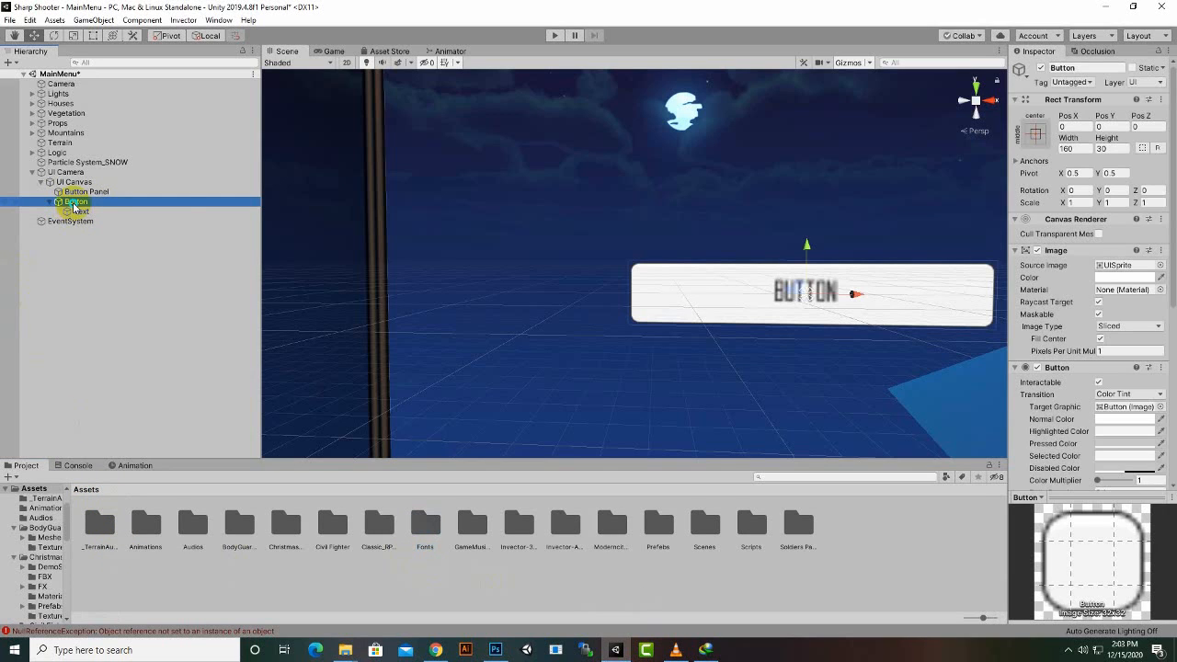
right_click(76, 206)
click(115, 243)
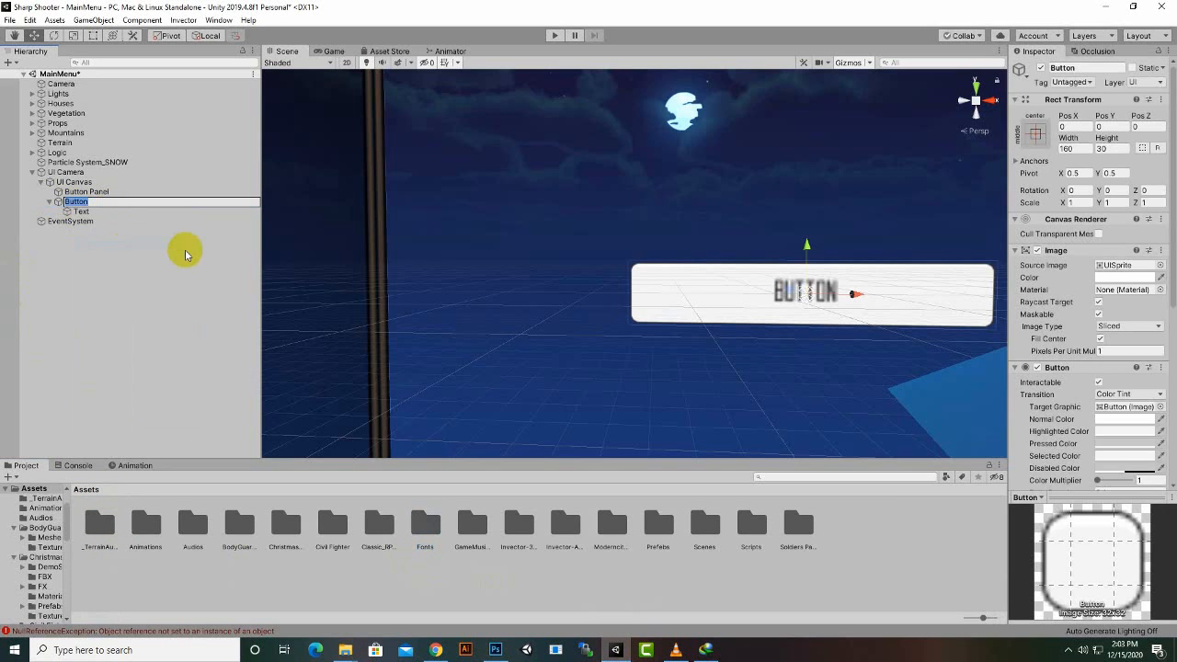
text(Play)
key(Return)
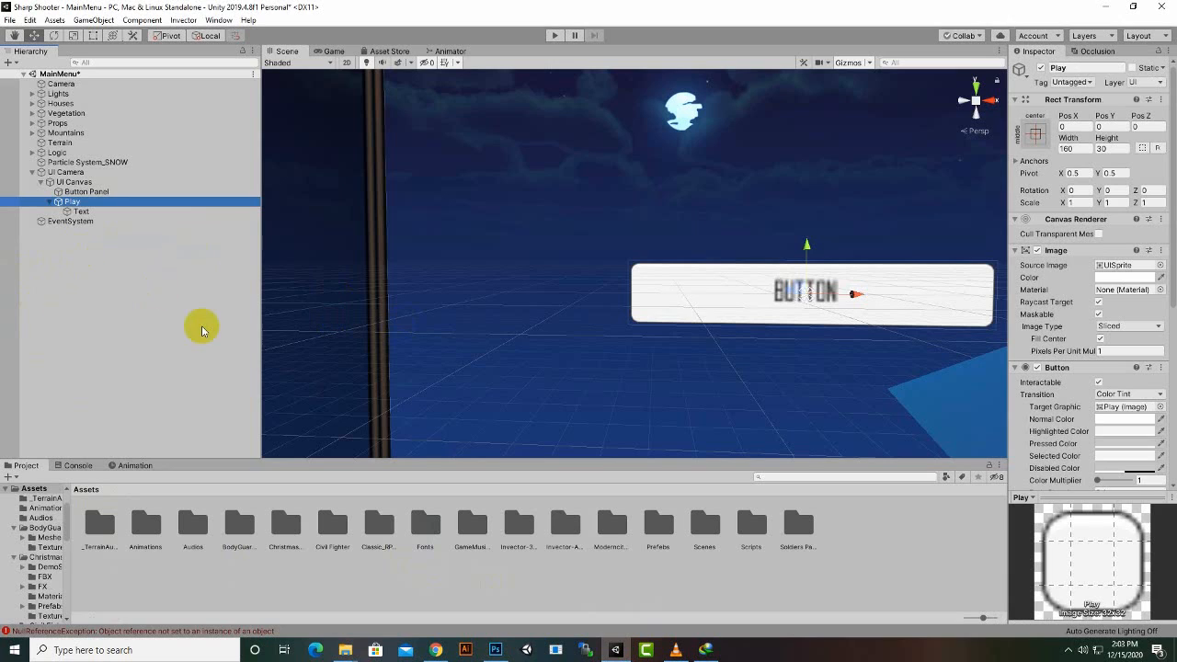
- Open the Parts folder of Classic_RPG_GUI and look through its long button sprites, ending on long_button_on
scroll(528, 289, down, 4)
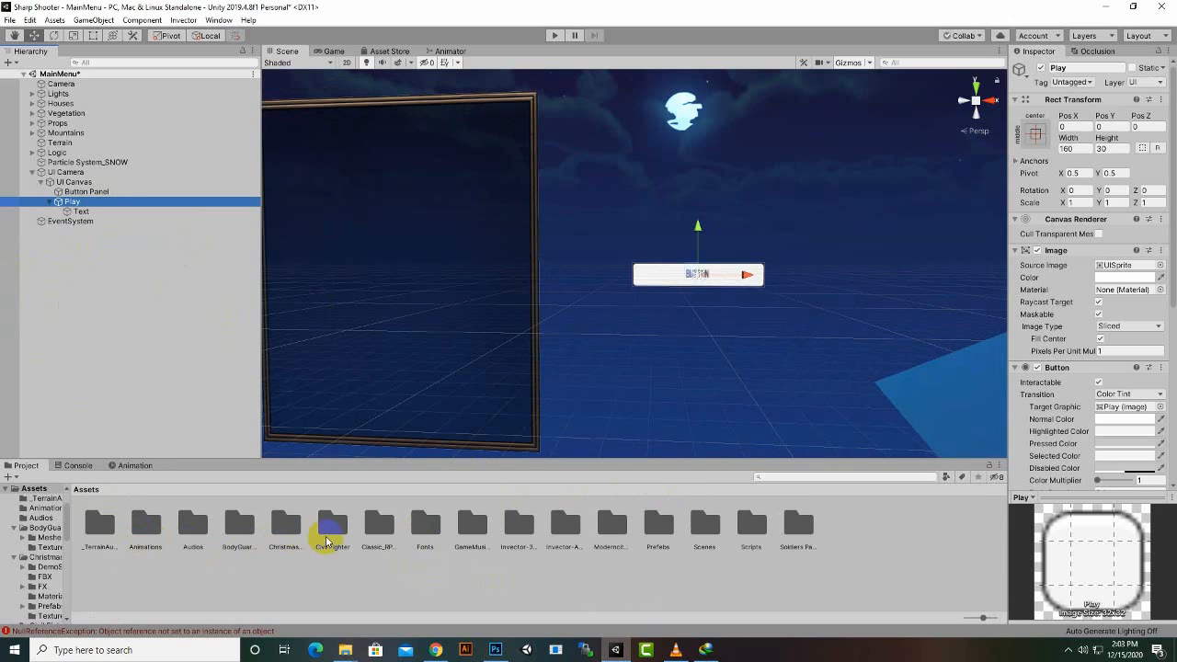
double_click(391, 538)
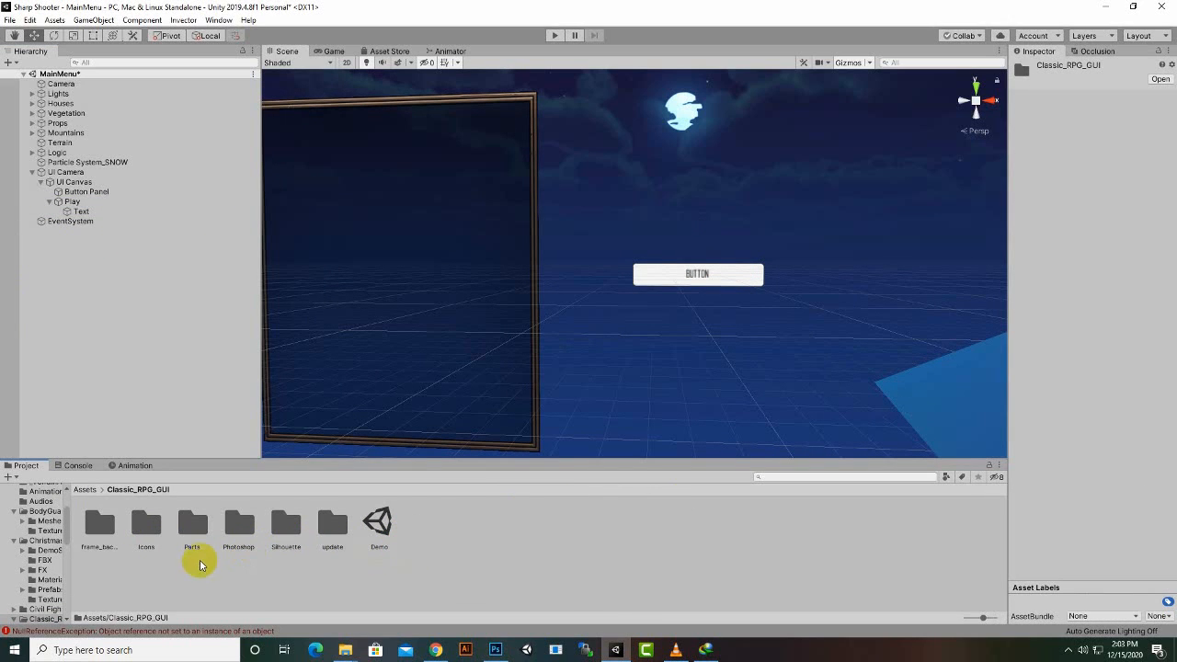
double_click(193, 523)
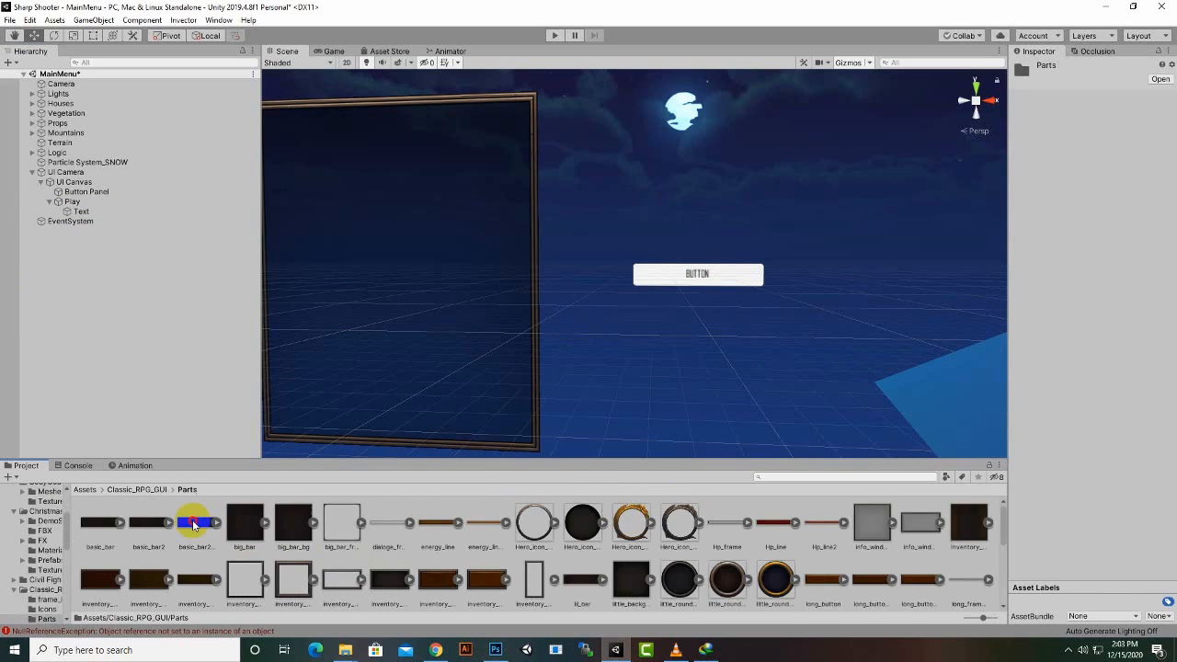
scroll(367, 552, down, 3)
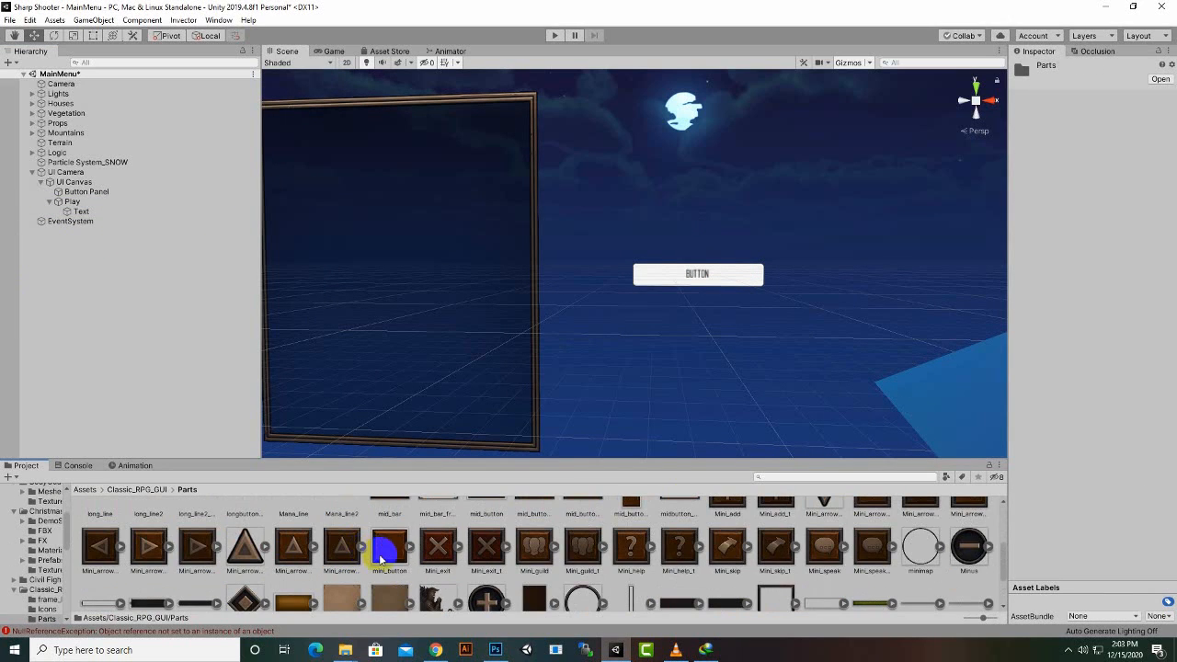
scroll(379, 554, up, 3)
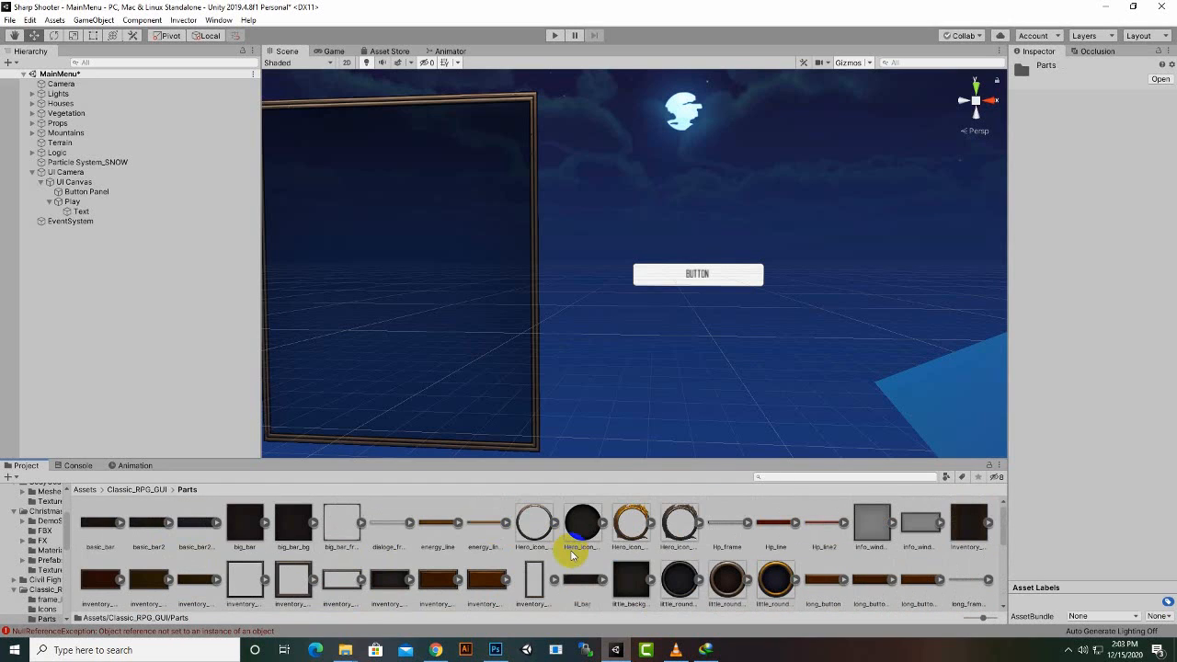
click(816, 578)
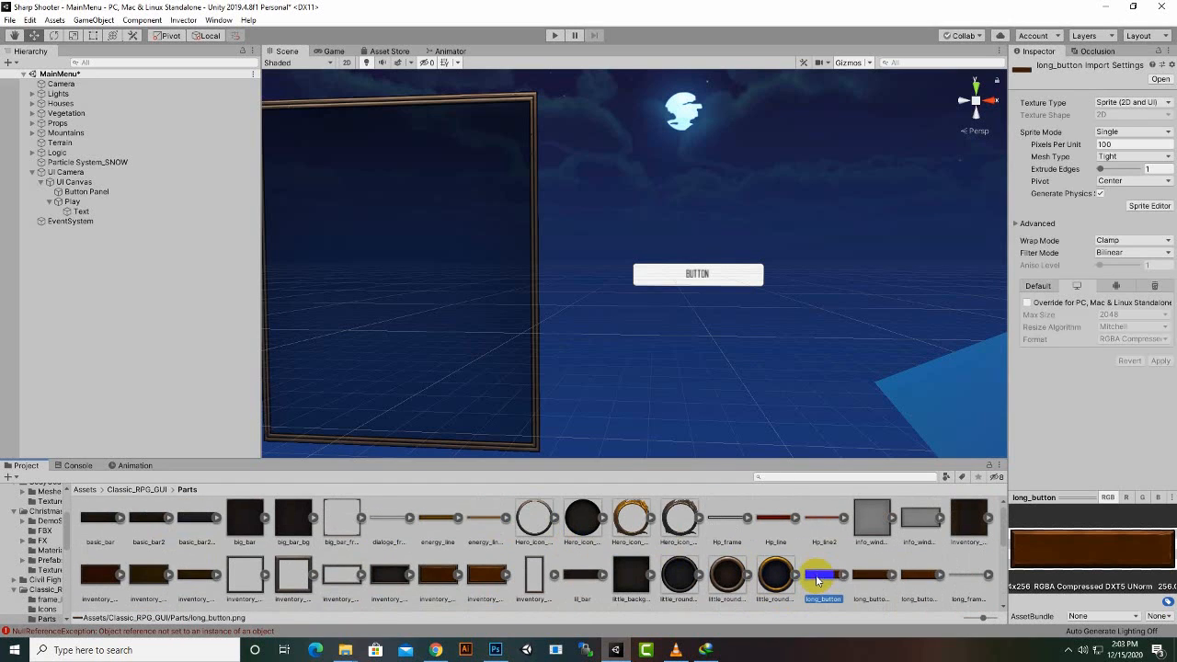
click(872, 577)
click(920, 578)
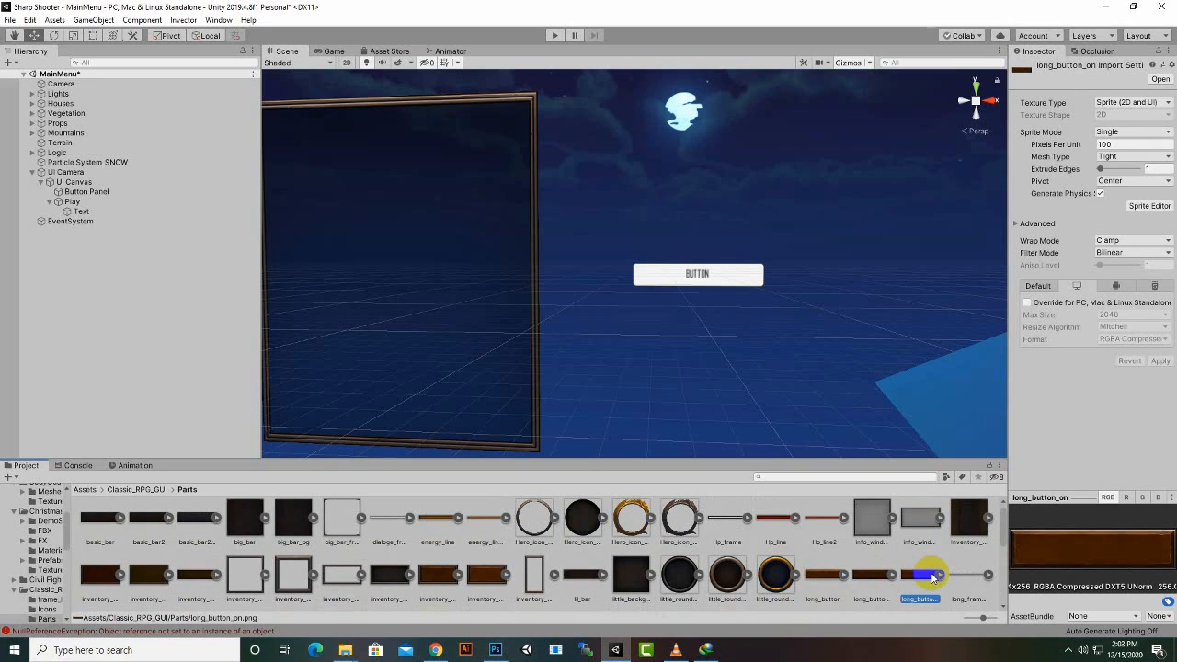
- Assign the long_button_on sprite as the Play button's source image
click(72, 201)
drag(920, 578, 1122, 266)
scroll(782, 222, up, 5)
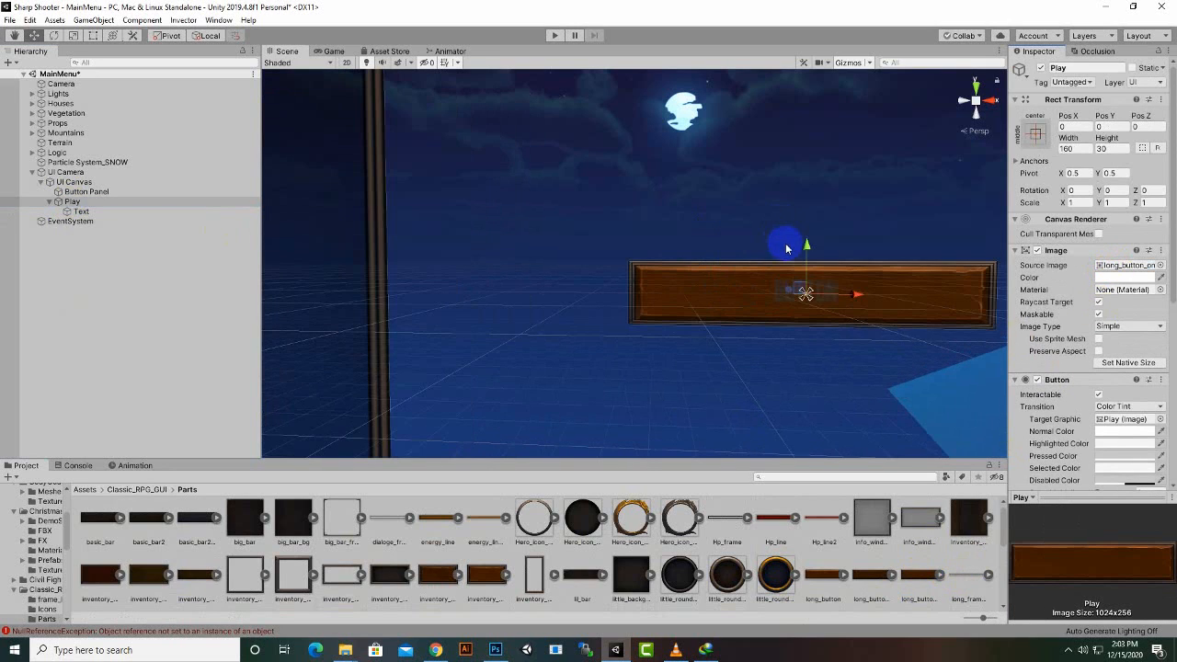
scroll(788, 246, down, 4)
scroll(780, 321, up, 7)
scroll(775, 322, down, 8)
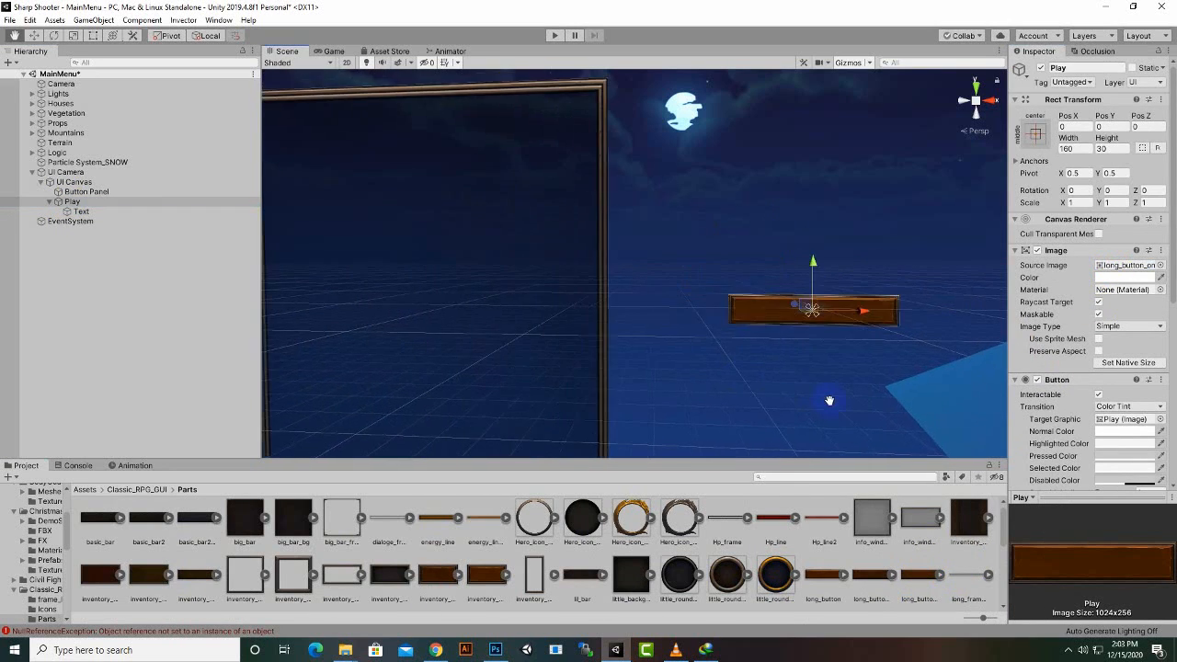
- Make Play a child of Button Panel and move it near the panel's upper edge, at about X 19, Y 262
click(74, 201)
drag(116, 201, 114, 193)
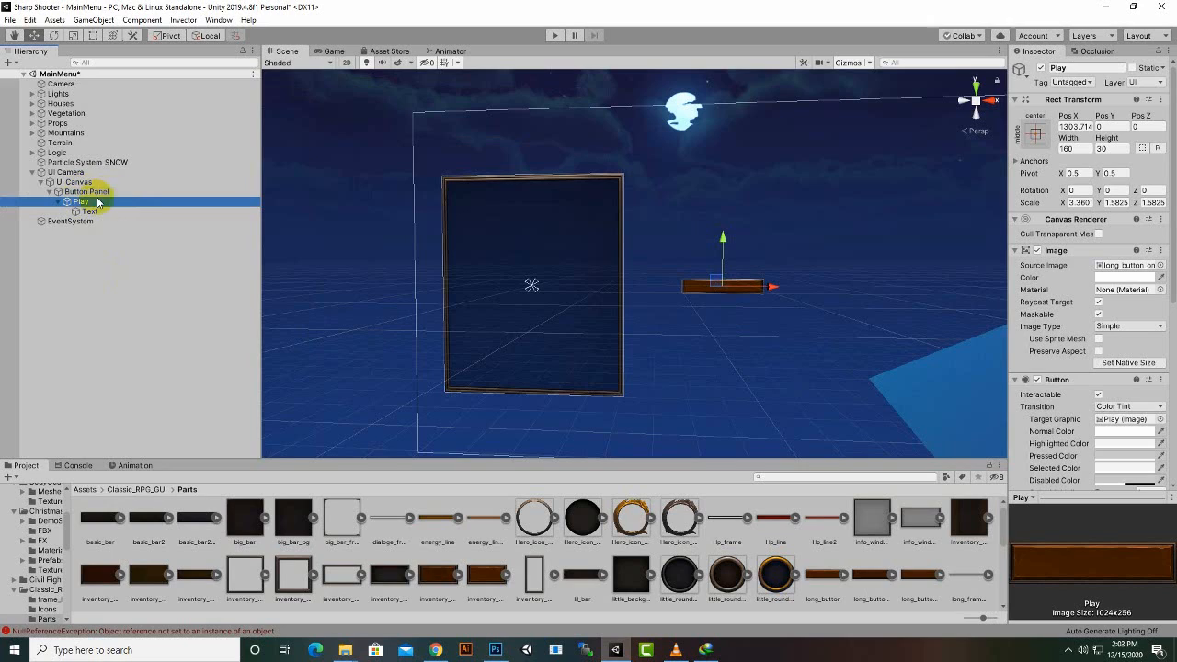
drag(773, 291, 572, 313)
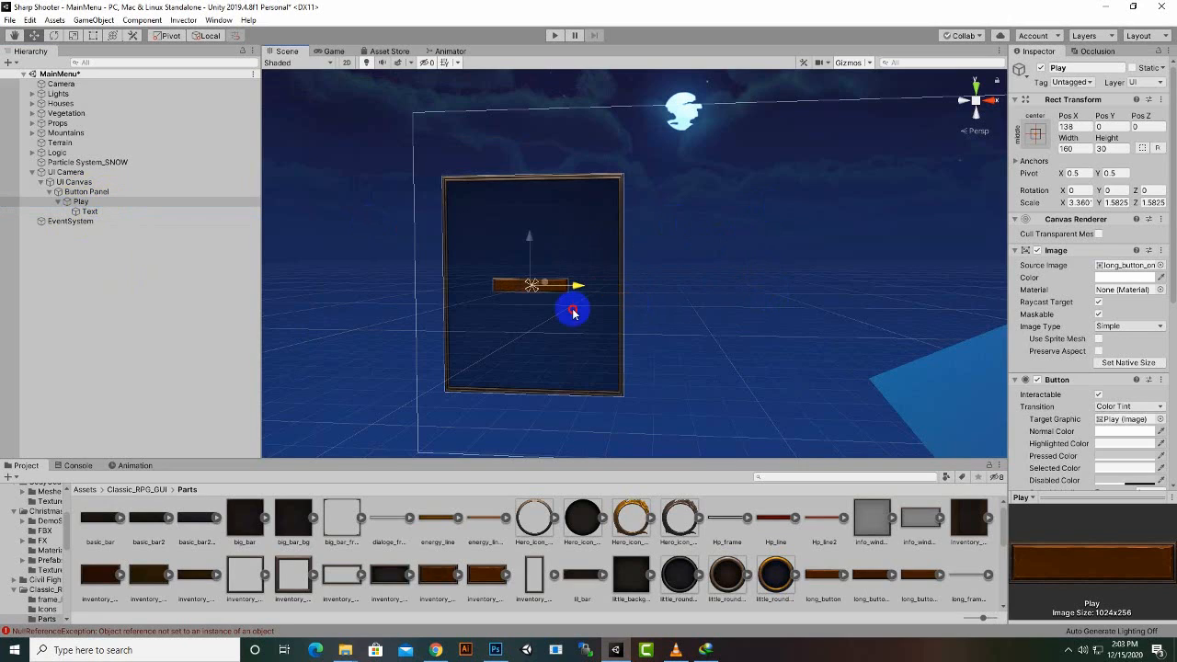
drag(535, 236, 533, 167)
scroll(536, 186, up, 2)
middle_drag(579, 221, 709, 248)
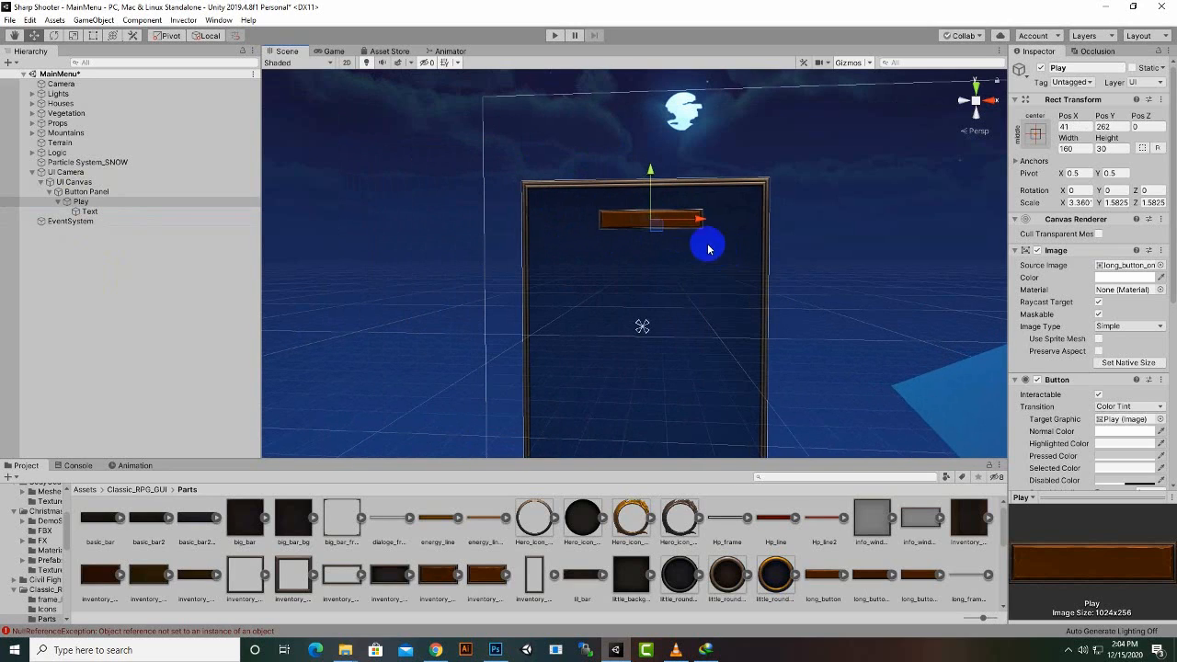
drag(695, 224, 683, 247)
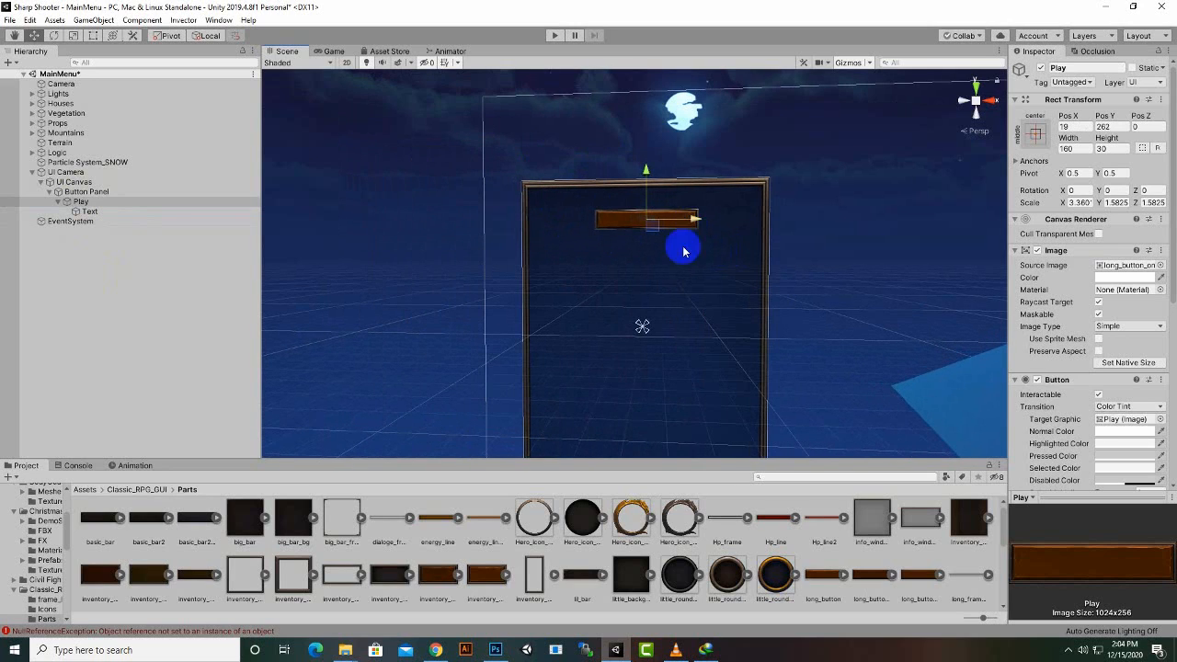
- Delete the Play button's Text child and scale the button up uniformly to about 5.63 in X and 2.65 in Y
click(90, 212)
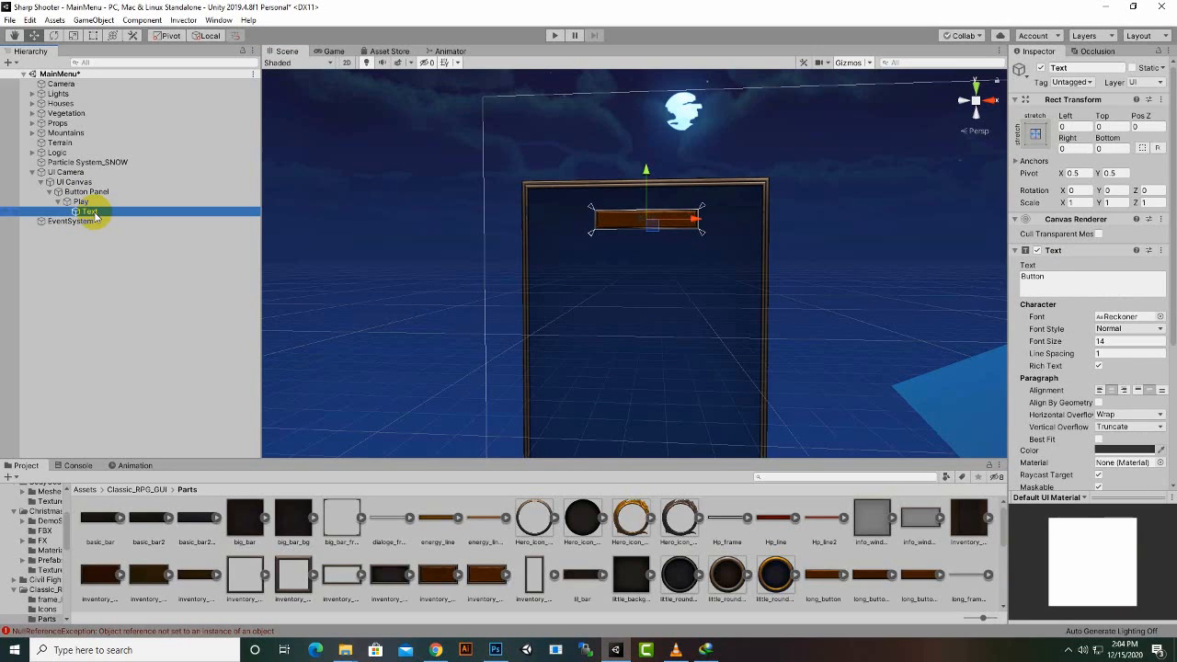
key(Delete)
click(81, 202)
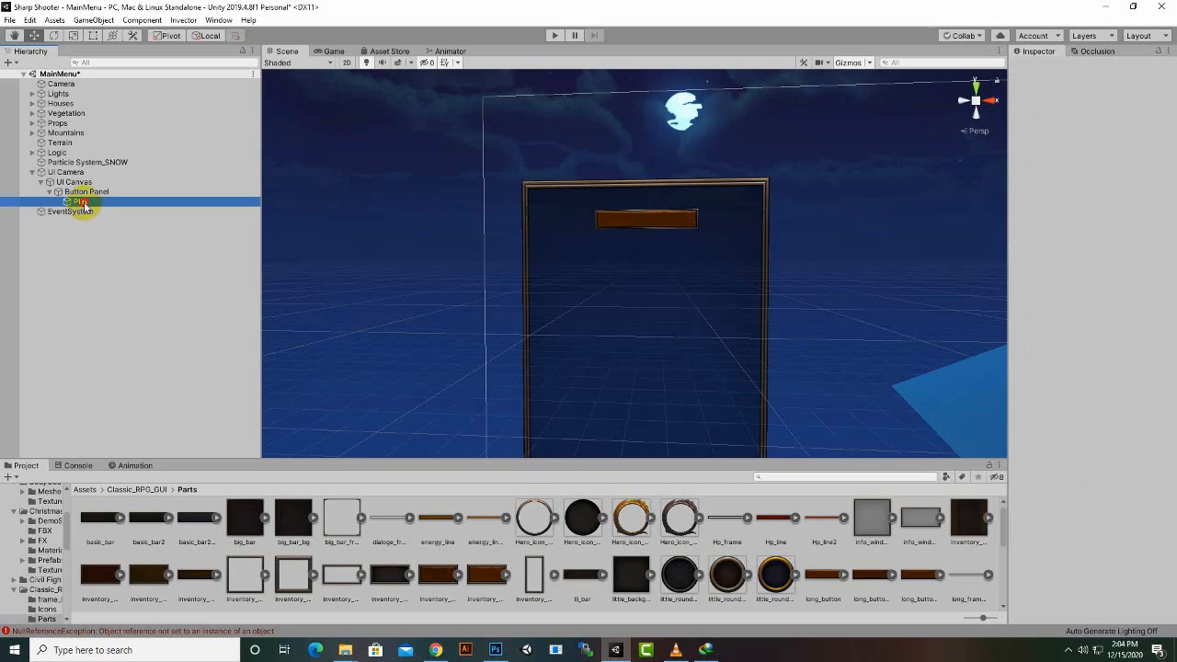
scroll(728, 248, down, 3)
scroll(717, 267, up, 3)
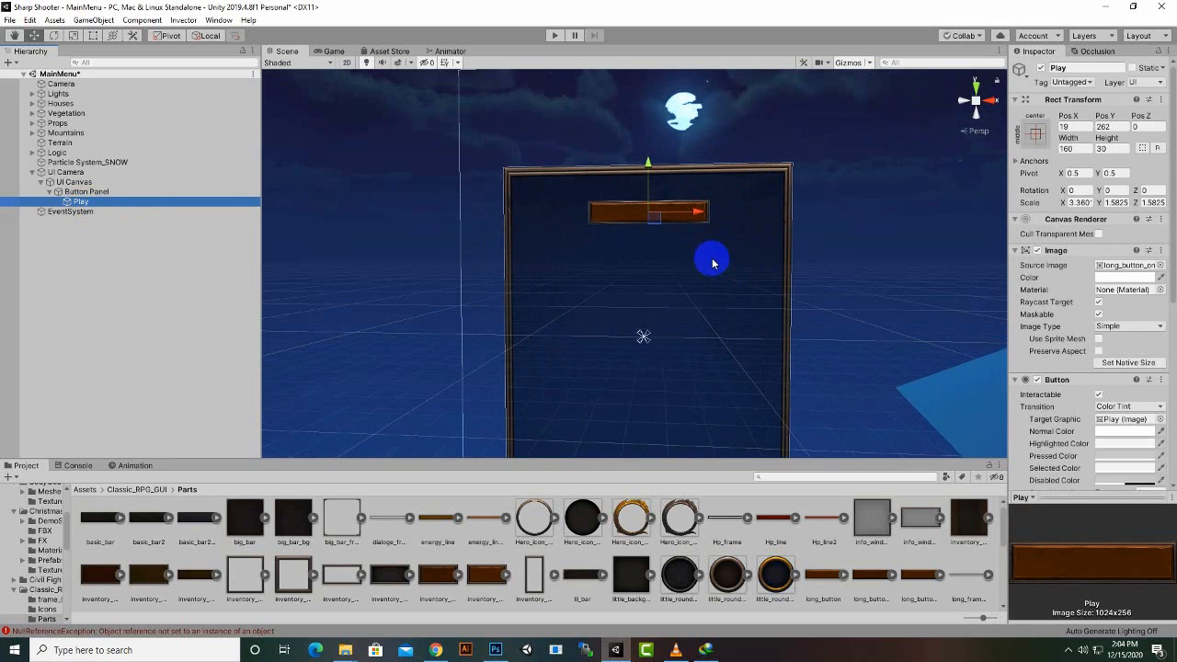
click(1080, 203)
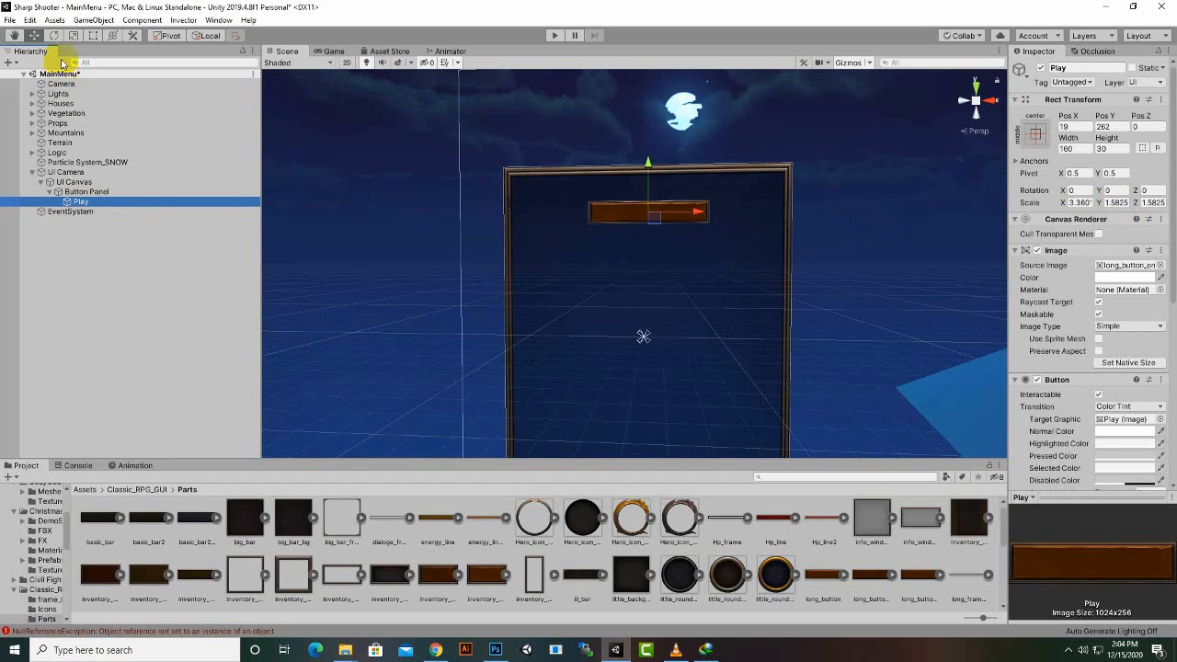
click(74, 35)
drag(643, 211, 672, 183)
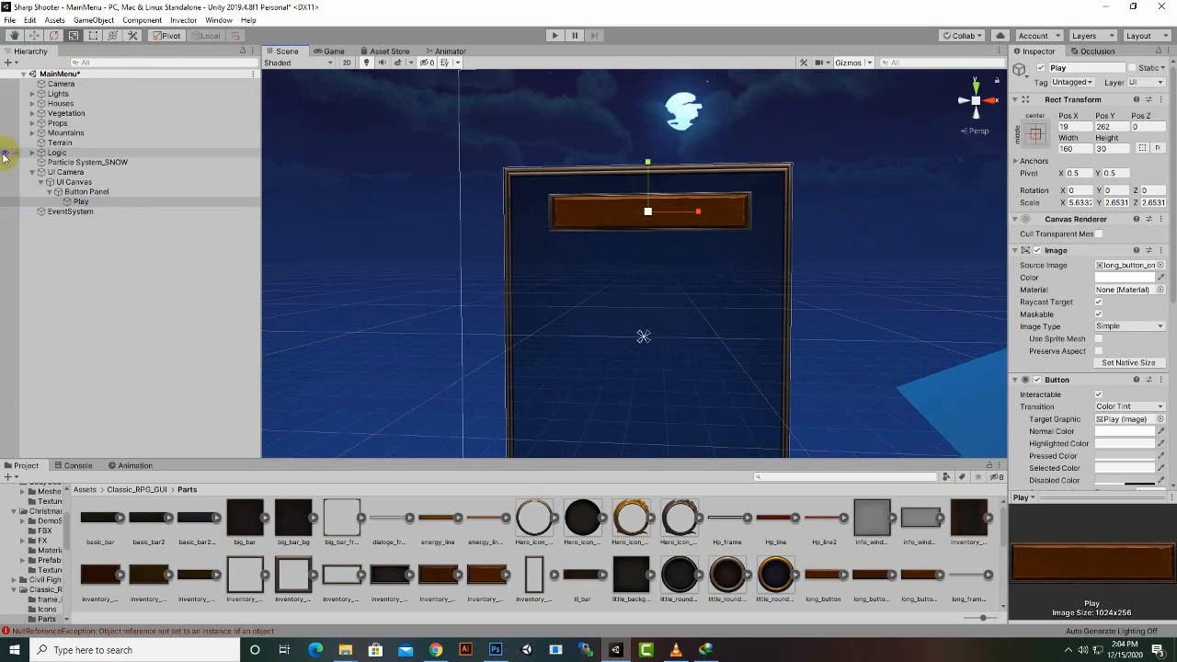
- Move the enlarged Play button slightly down inside the panel, to about Y 223
click(33, 35)
scroll(721, 256, up, 3)
scroll(689, 326, down, 6)
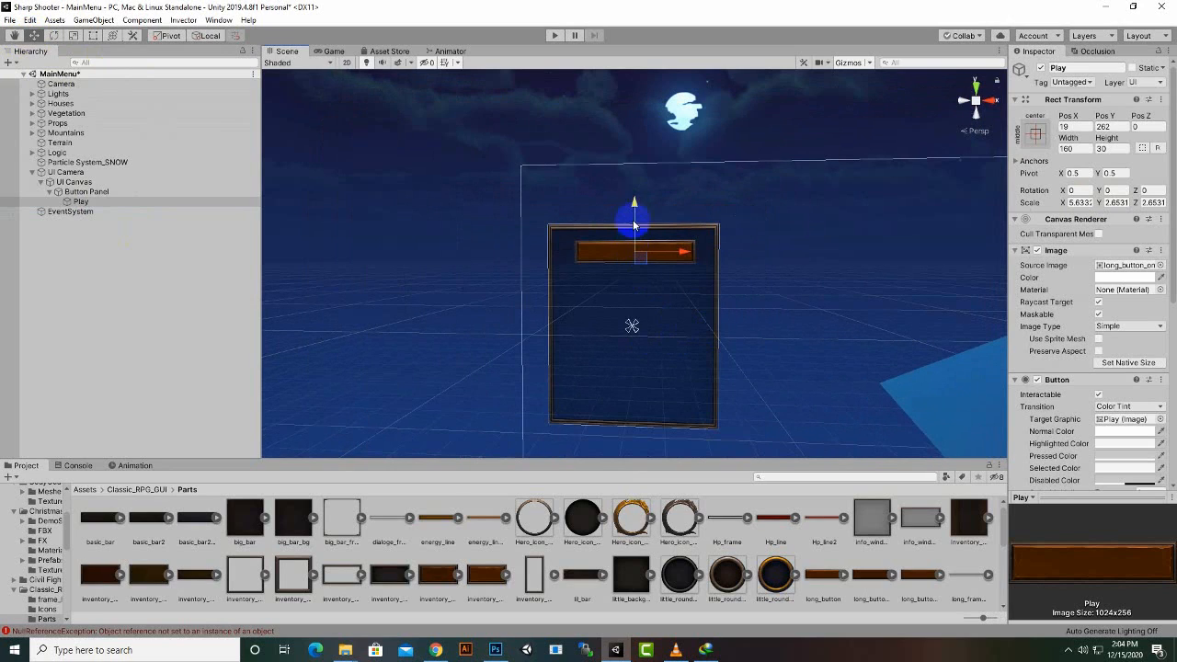
mouse_move(636, 214)
mouse_down()
mouse_move(641, 233)
mouse_move(641, 221)
mouse_up()
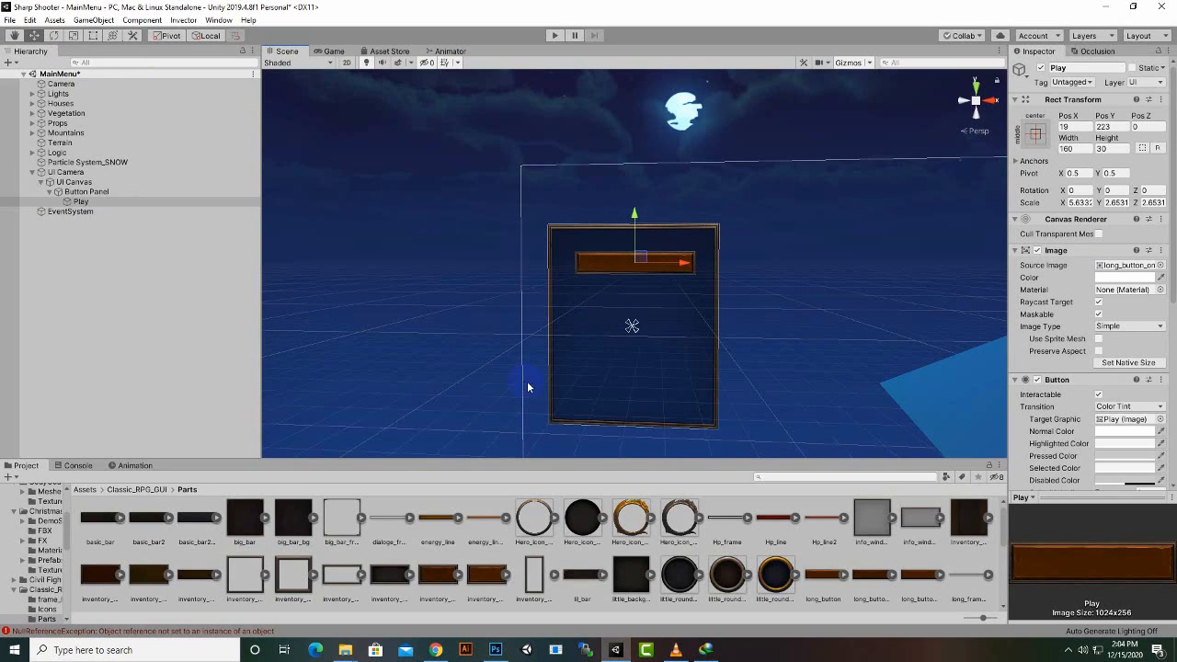
- Create a new UI Text object in the UI Canvas and make it a child of the Play button
right_click(63, 182)
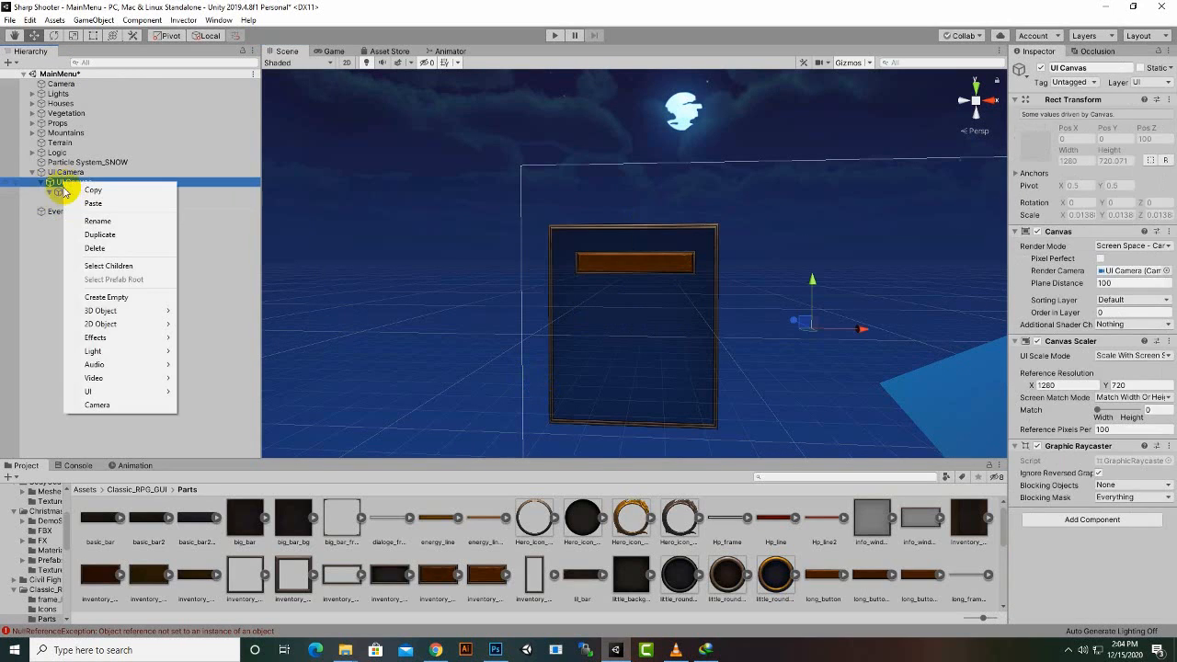
mouse_move(119, 391)
click(210, 389)
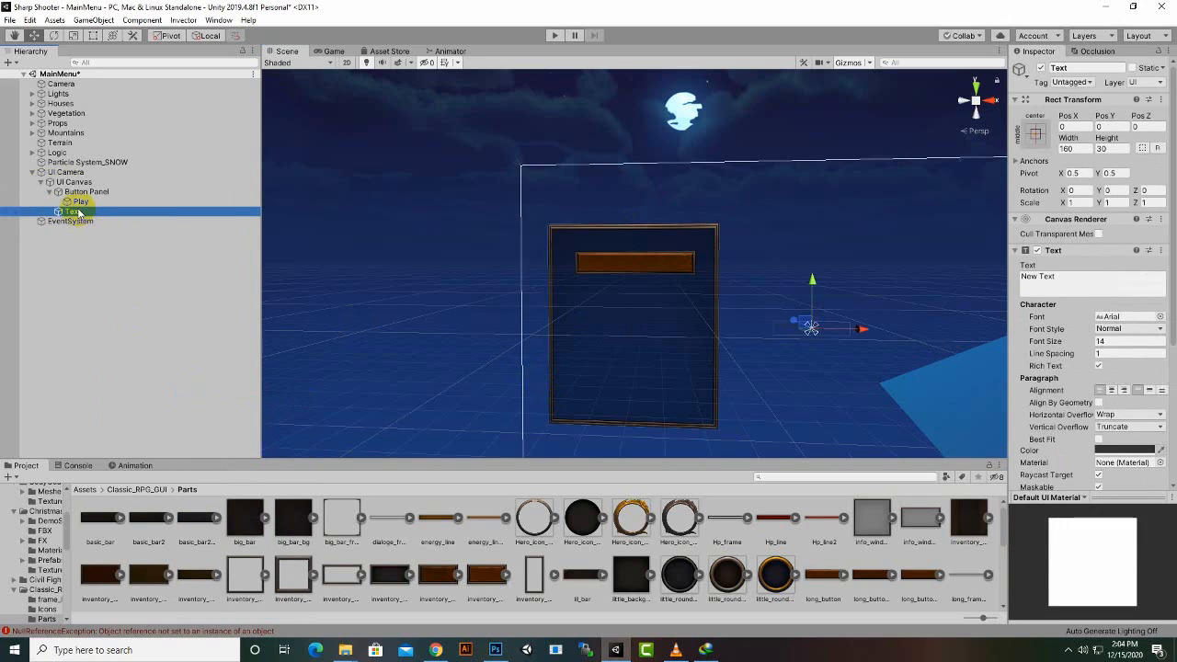
drag(74, 218, 87, 201)
- Center the new Text object on the Play button by setting its Pos X and Pos Y to 0
click(1076, 148)
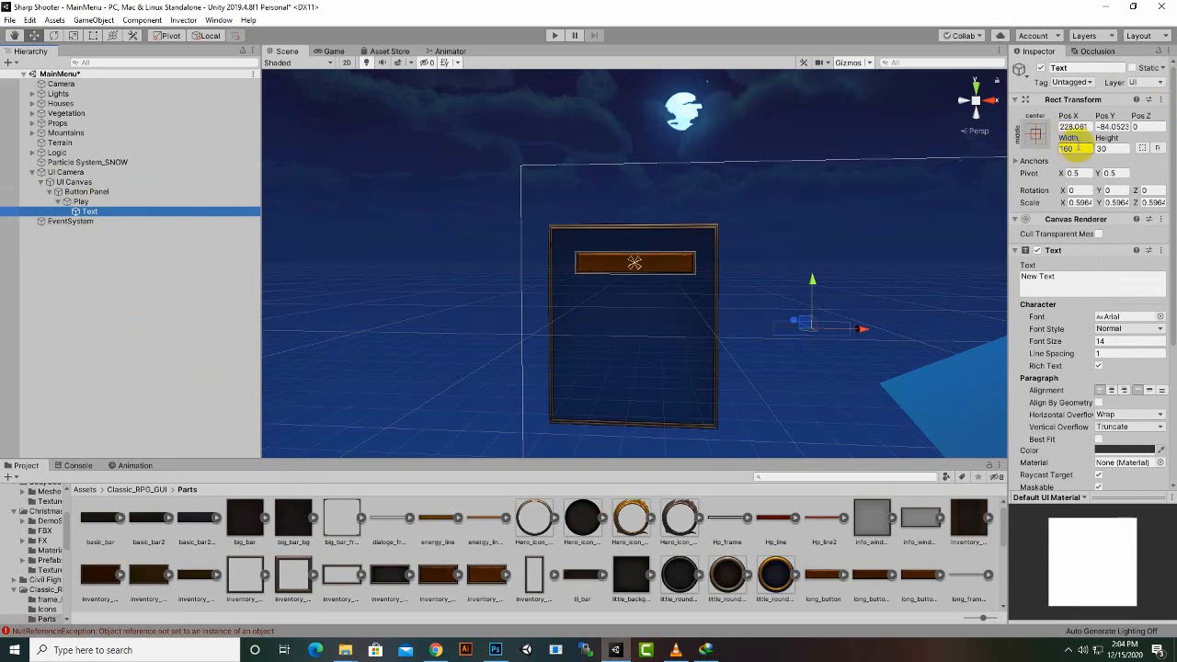
click(1074, 127)
text(0)
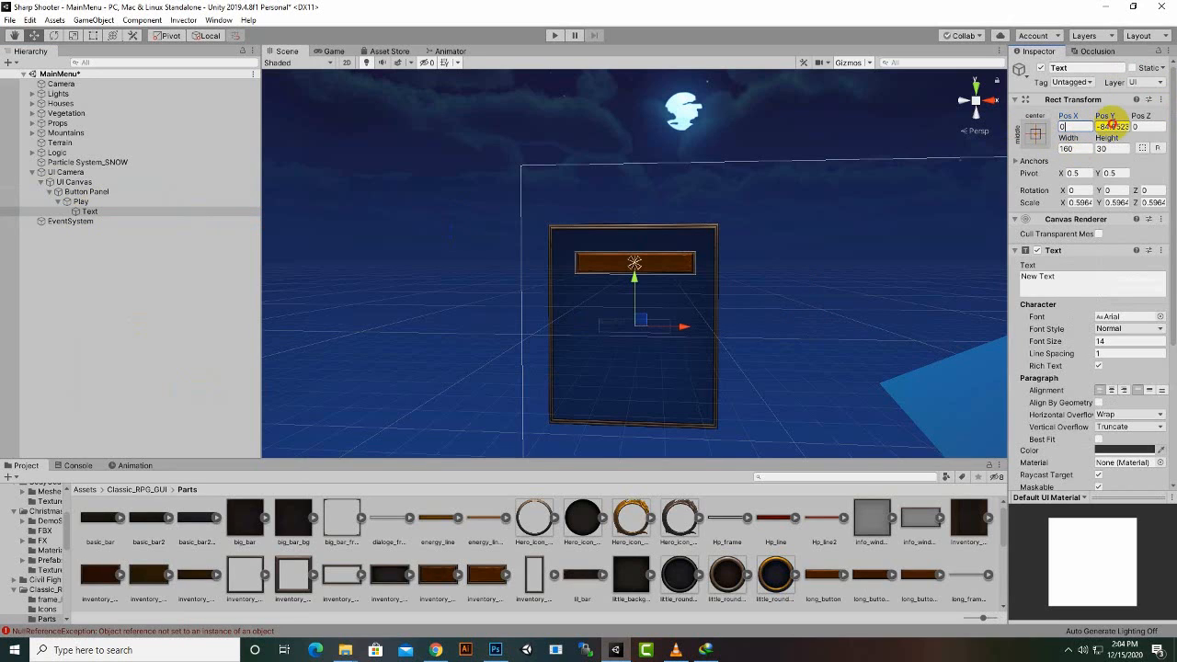
click(1111, 127)
text(0)
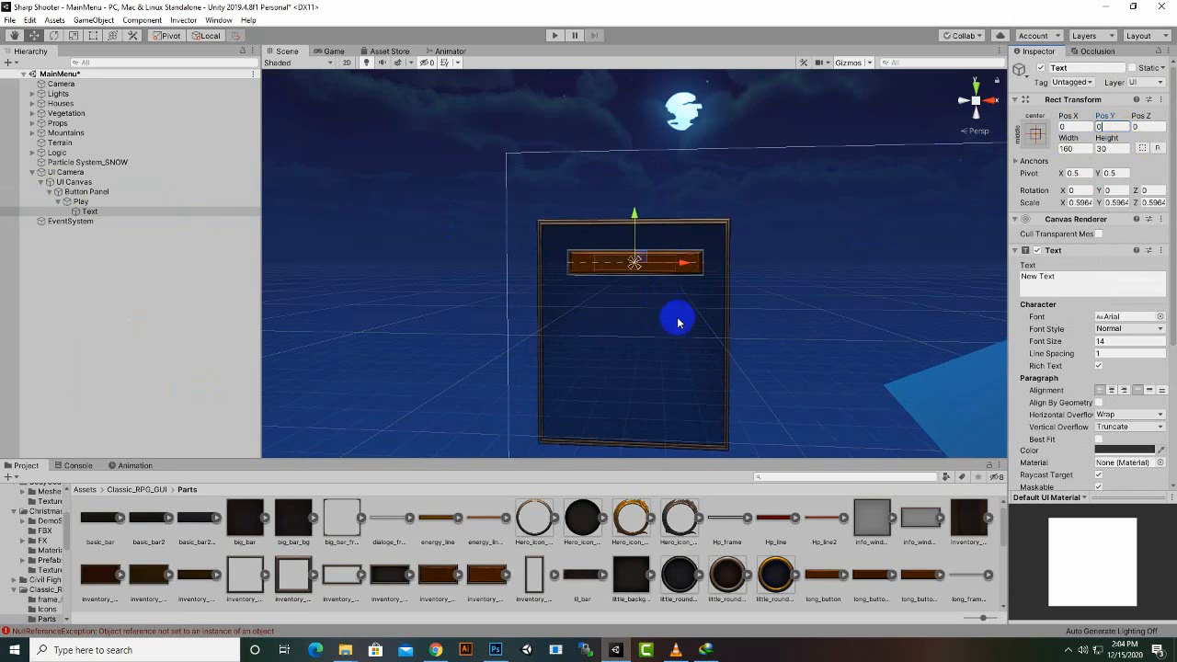
- Set the Play button text's color to white (FFFFFF) and its font to Endgame DEMO
click(1132, 450)
drag(944, 392, 923, 321)
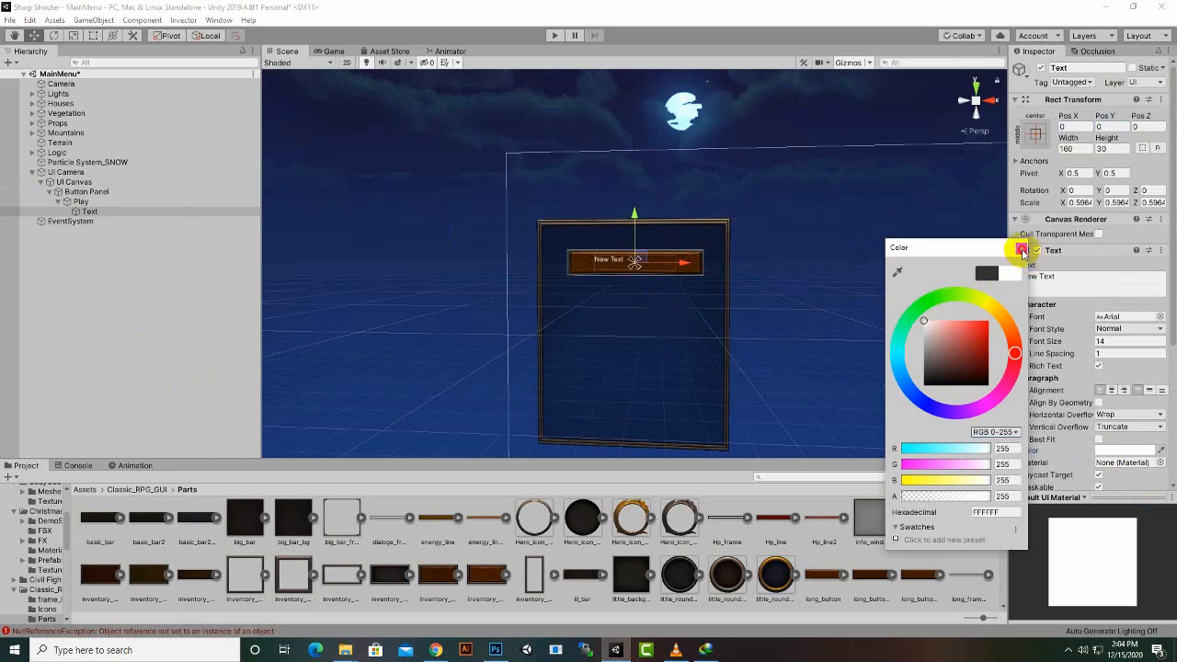
click(1022, 251)
click(1160, 317)
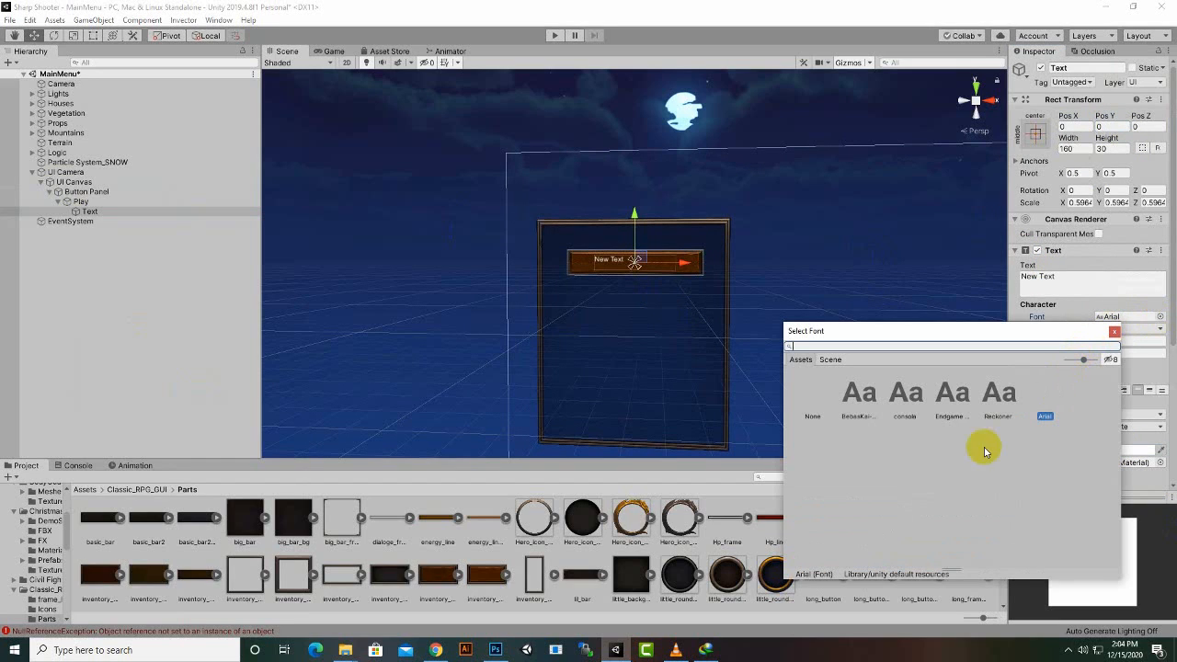
click(952, 400)
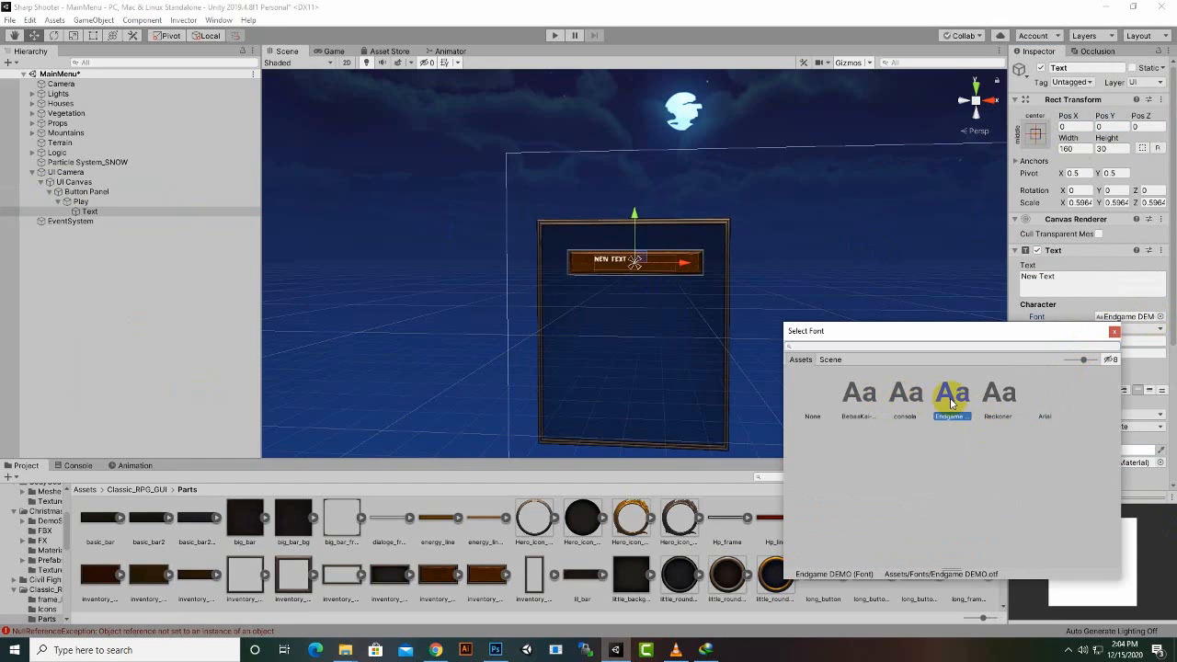
- Confirm the Endgame DEMO font, change the Play button's label text to PLAY and set its font size to 48
double_click(952, 402)
scroll(604, 302, up, 5)
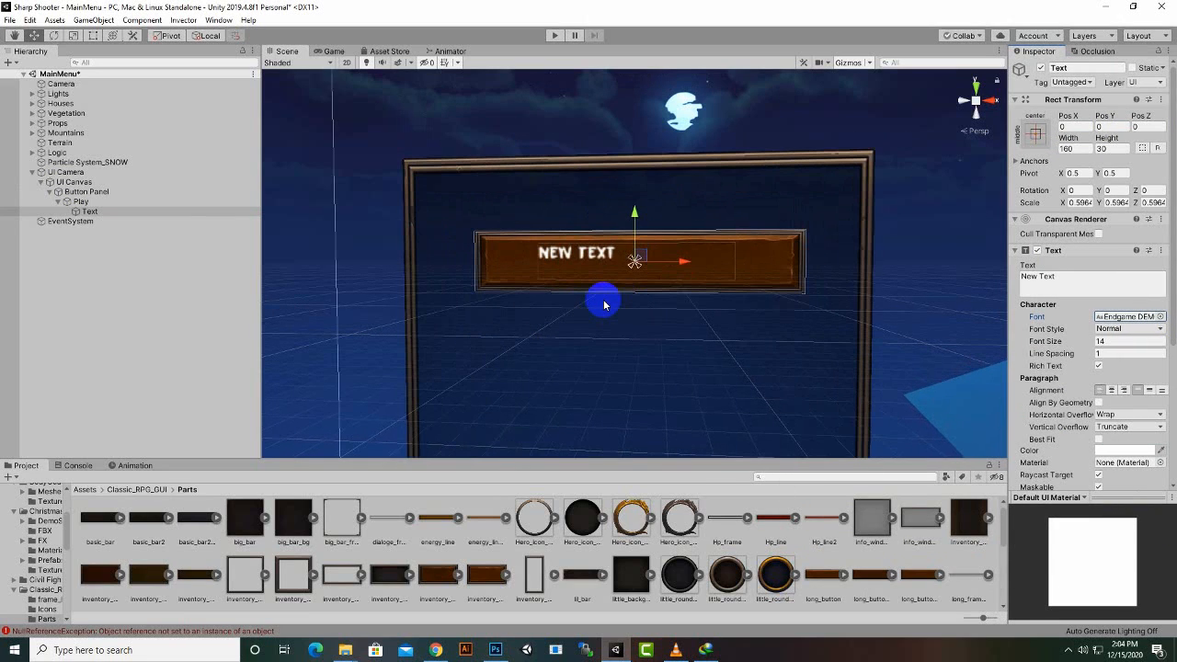
click(1121, 281)
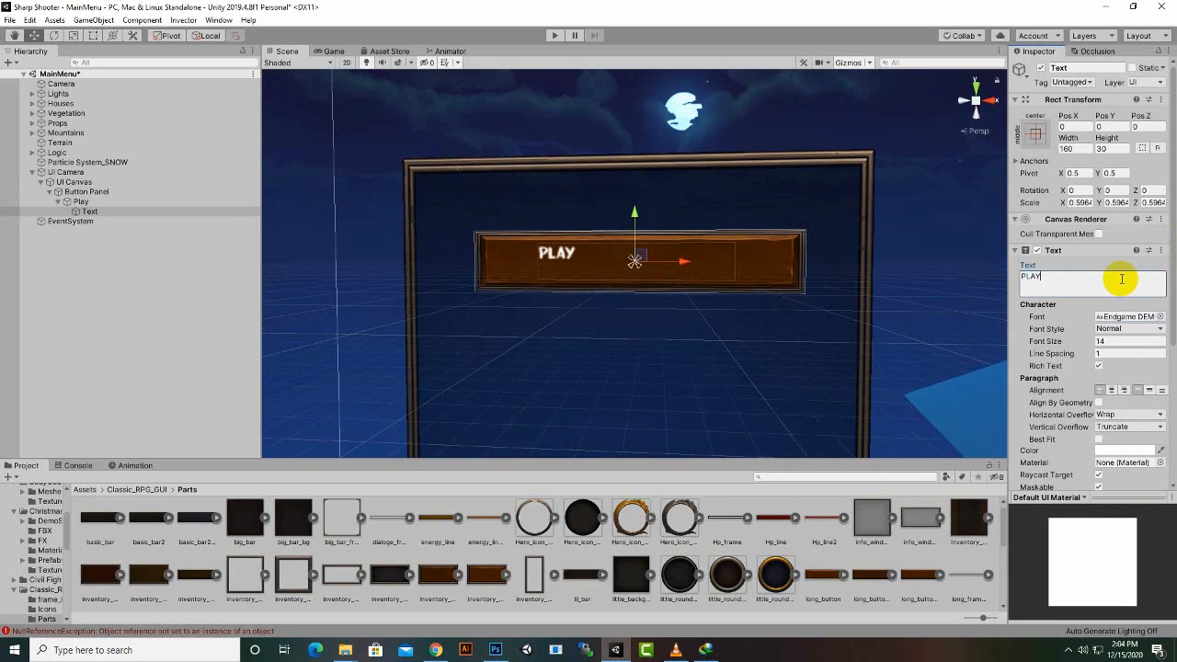
click(1147, 341)
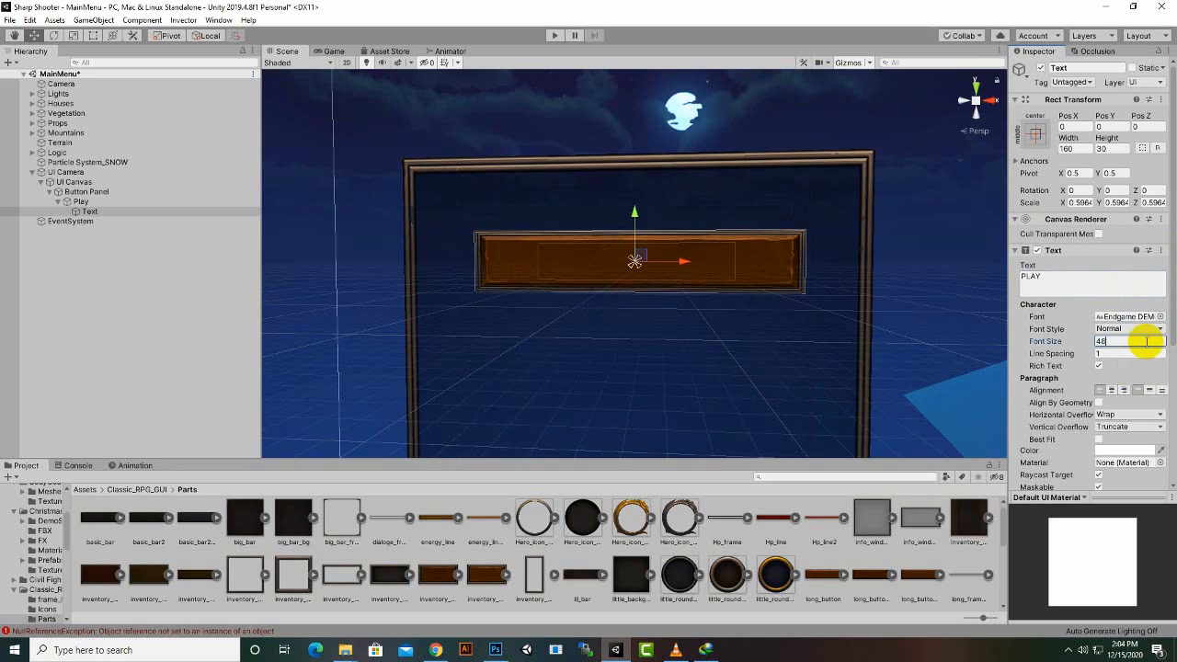
- Center the PLAY text horizontally and vertically, and set both its horizontal and vertical overflow to Overflow
click(1132, 415)
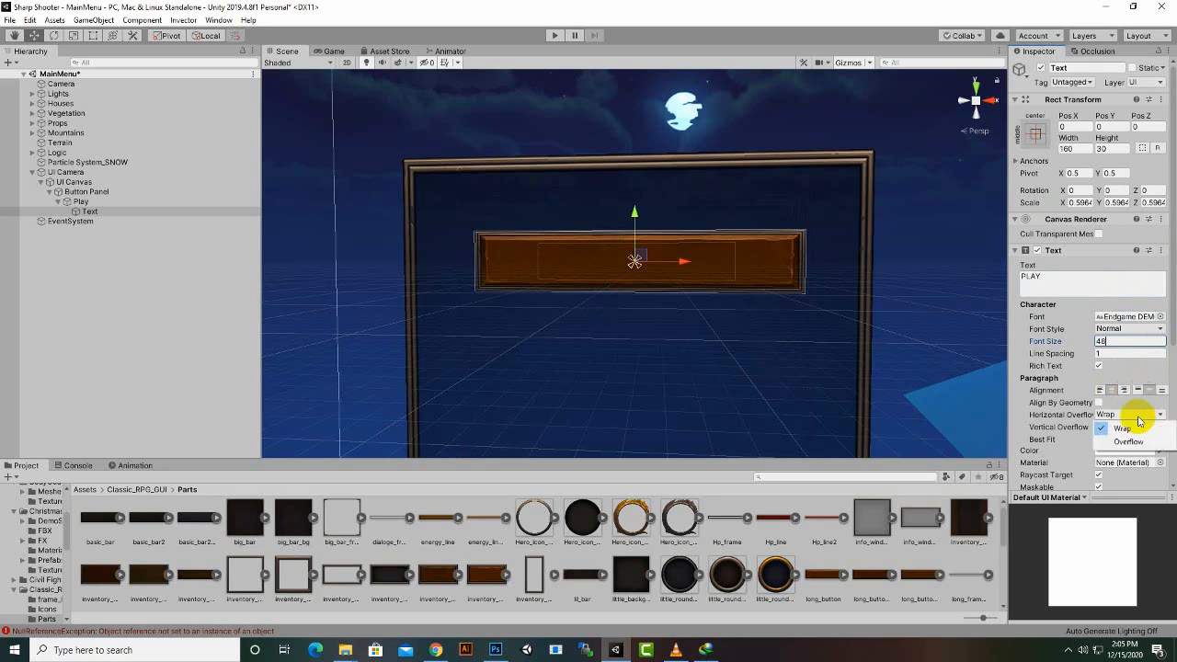
click(1131, 430)
click(1131, 427)
click(1129, 455)
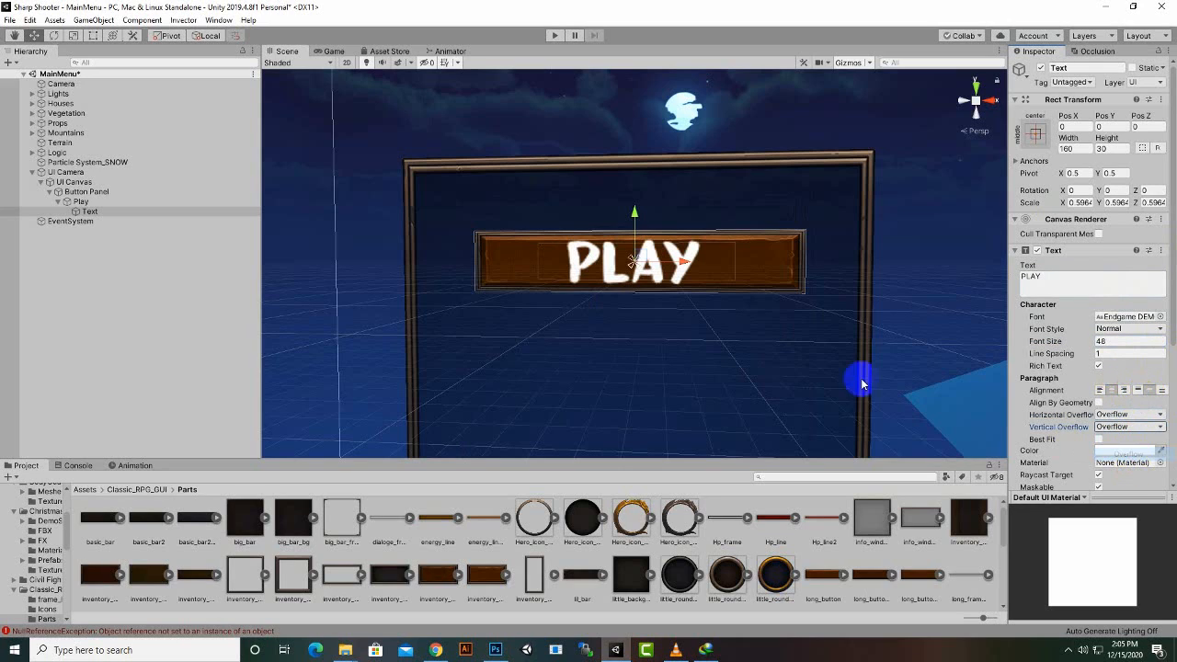
- Reduce the PLAY text's font size to 36 so that it fits inside the button
scroll(708, 296, down, 2)
click(1111, 343)
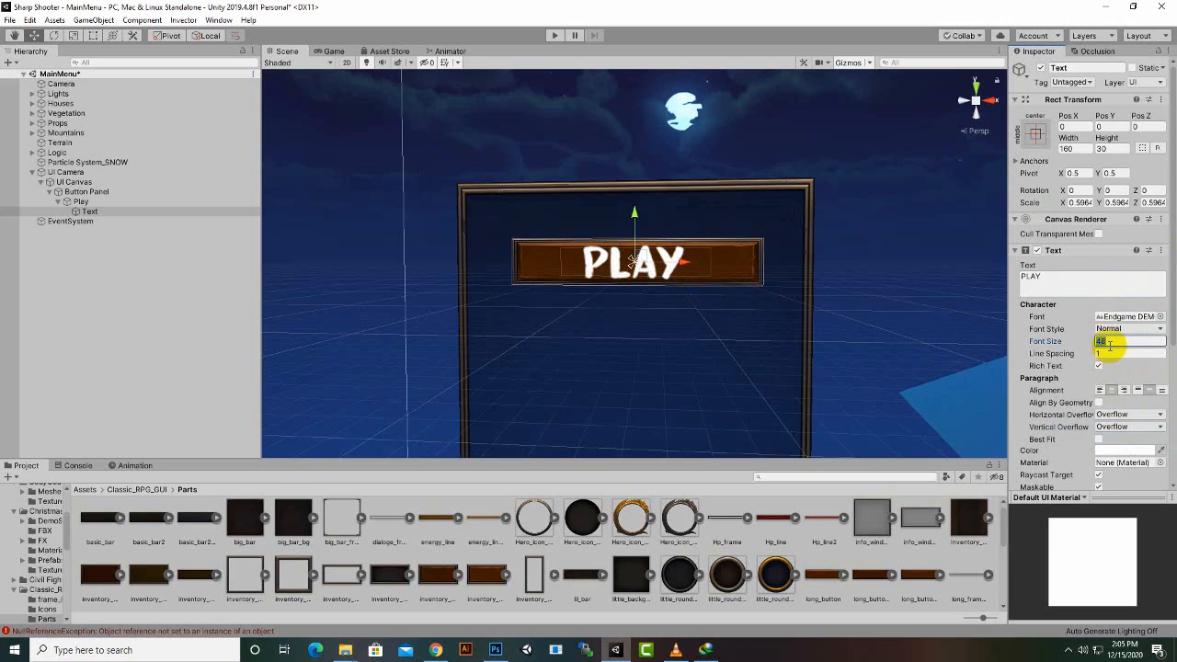
text(36)
scroll(570, 326, down, 5)
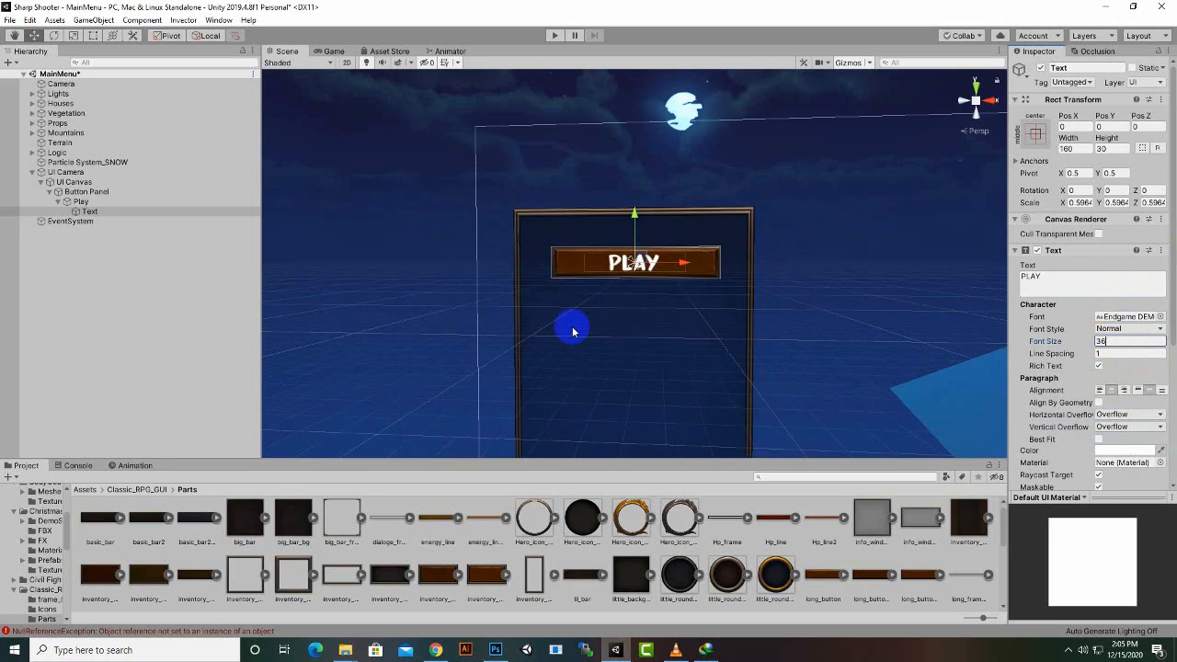
scroll(705, 338, up, 2)
scroll(705, 338, up, 1)
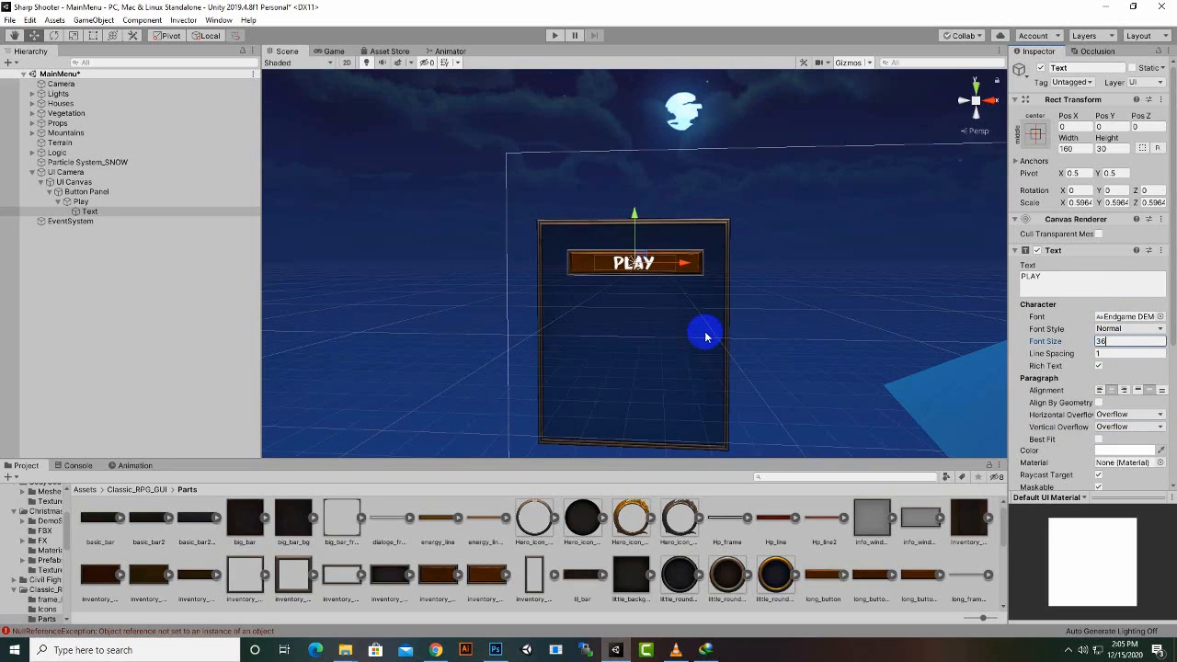
- Duplicate the Play button, name the copy About, and place it directly below Play in the button panel
click(334, 52)
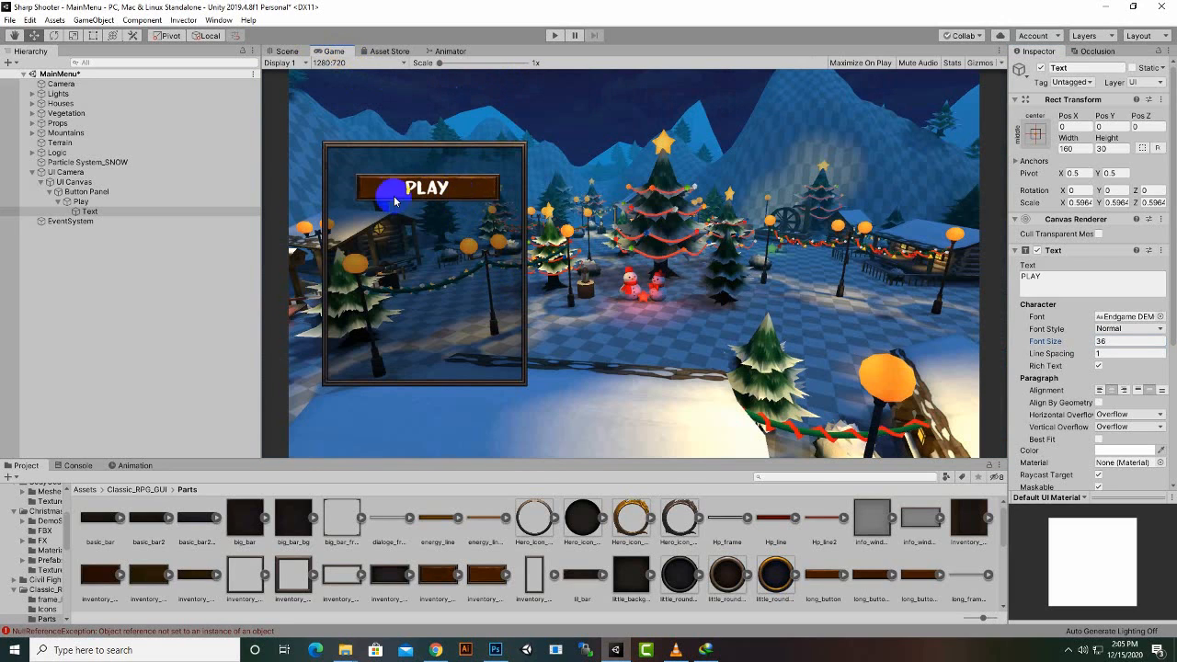
click(288, 51)
click(92, 202)
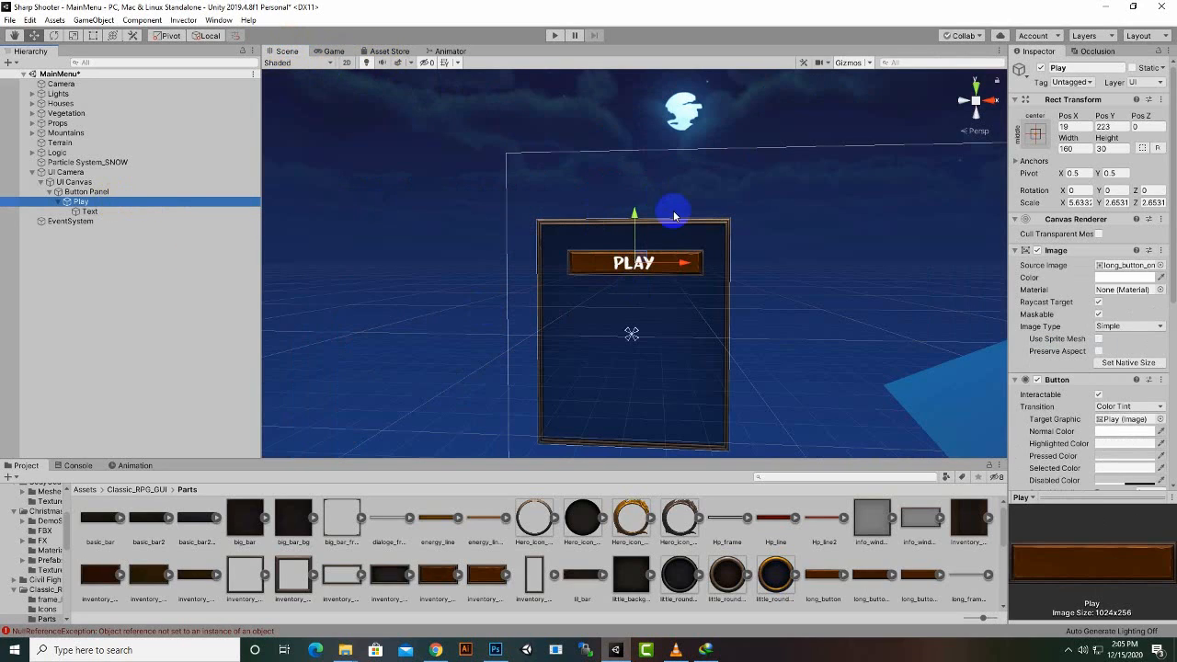
key(ctrl+d)
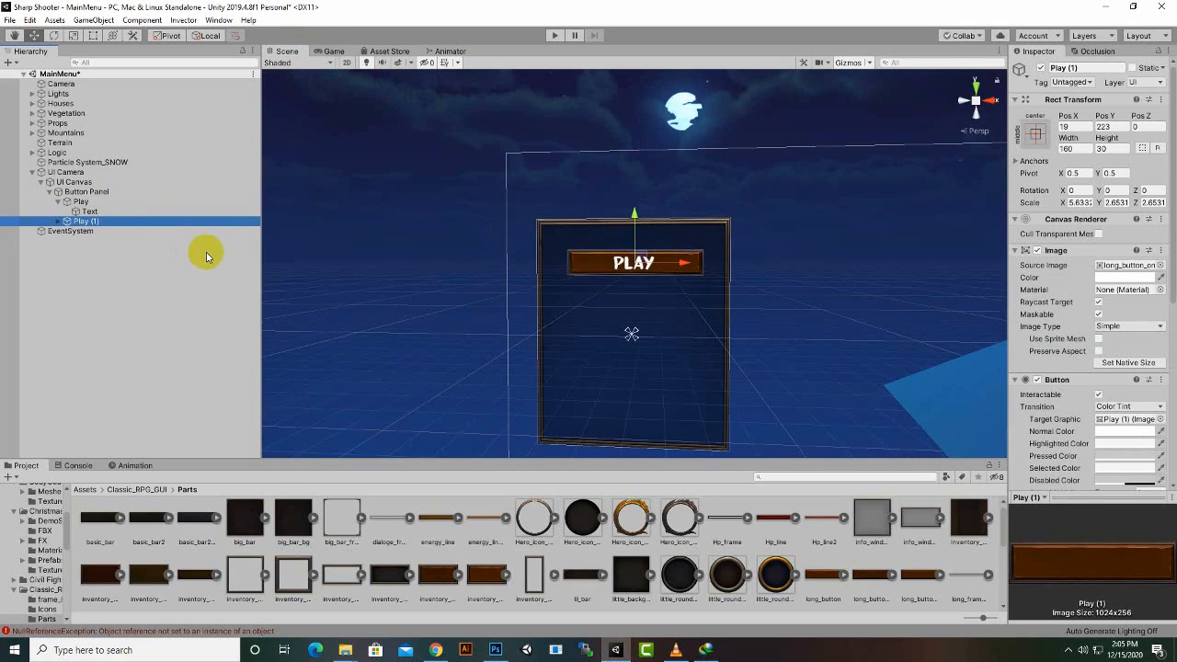
right_click(123, 227)
click(145, 262)
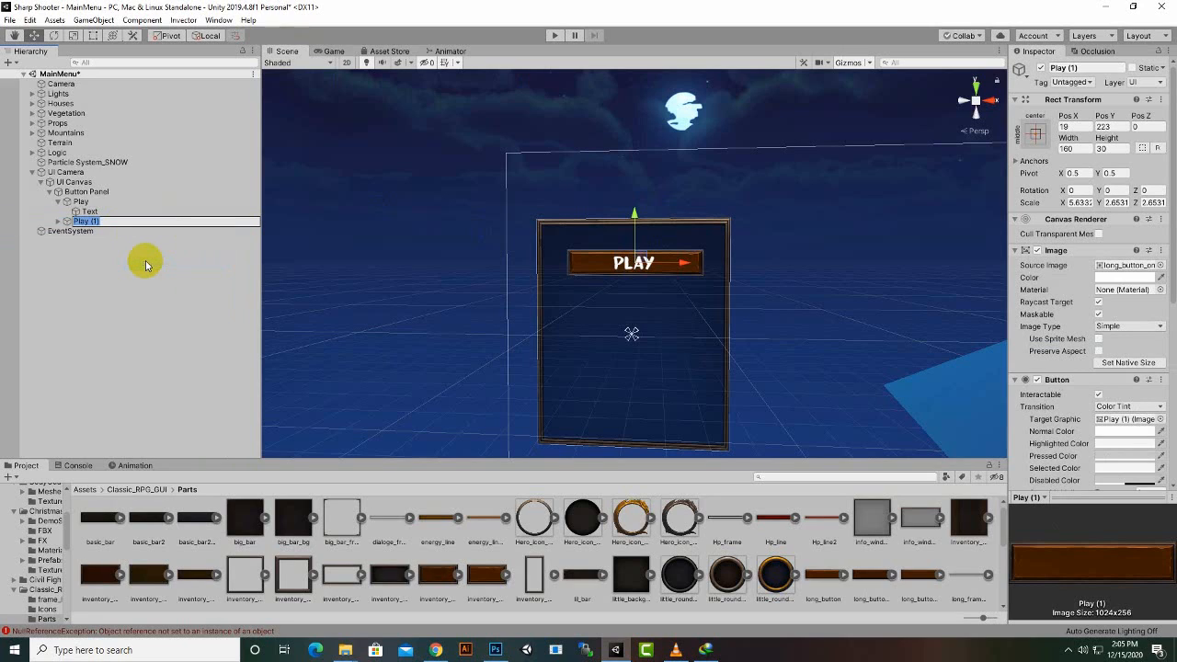
text(abou)
key(BackSpace)
key(BackSpace)
key(BackSpace)
key(BackSpace)
text(About)
key(Return)
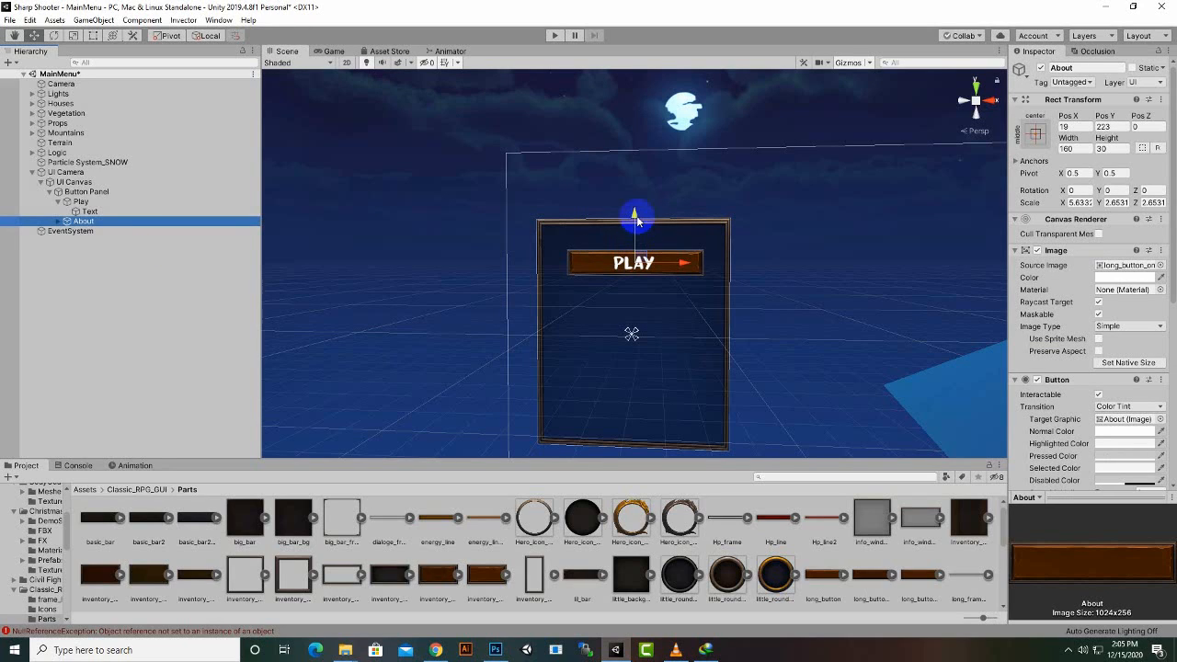
drag(636, 219, 634, 324)
- Duplicate the About button, place the copy below it at about Pos Y -87, and name it Options
key(ctrl+d)
right_click(68, 232)
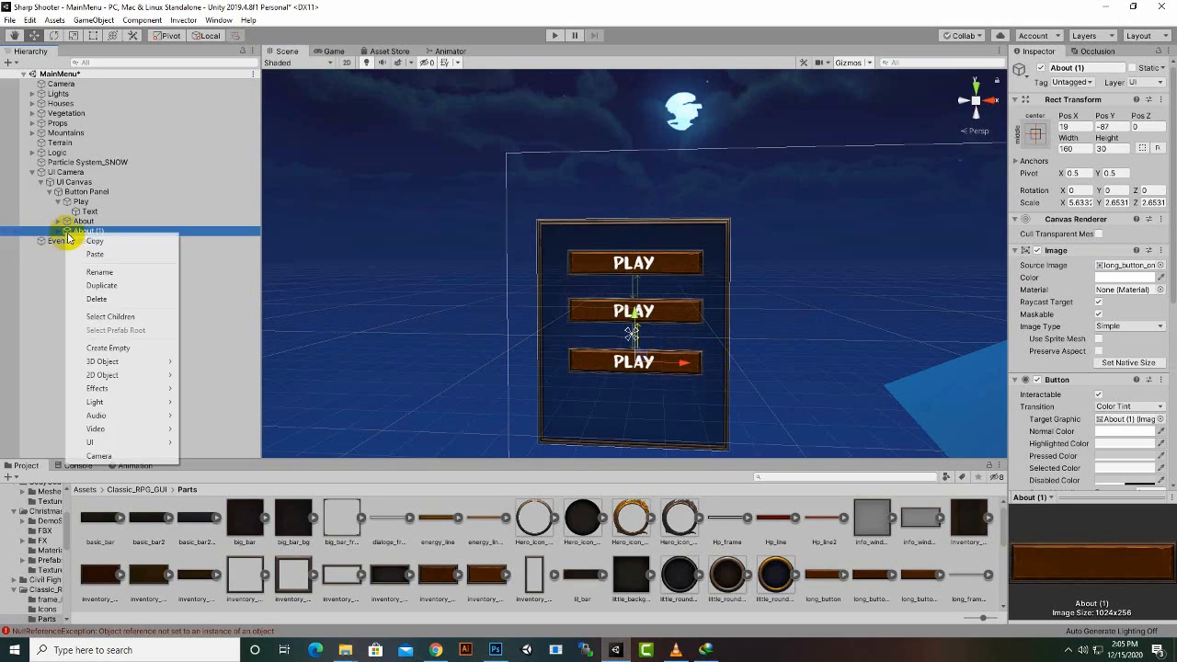
click(103, 272)
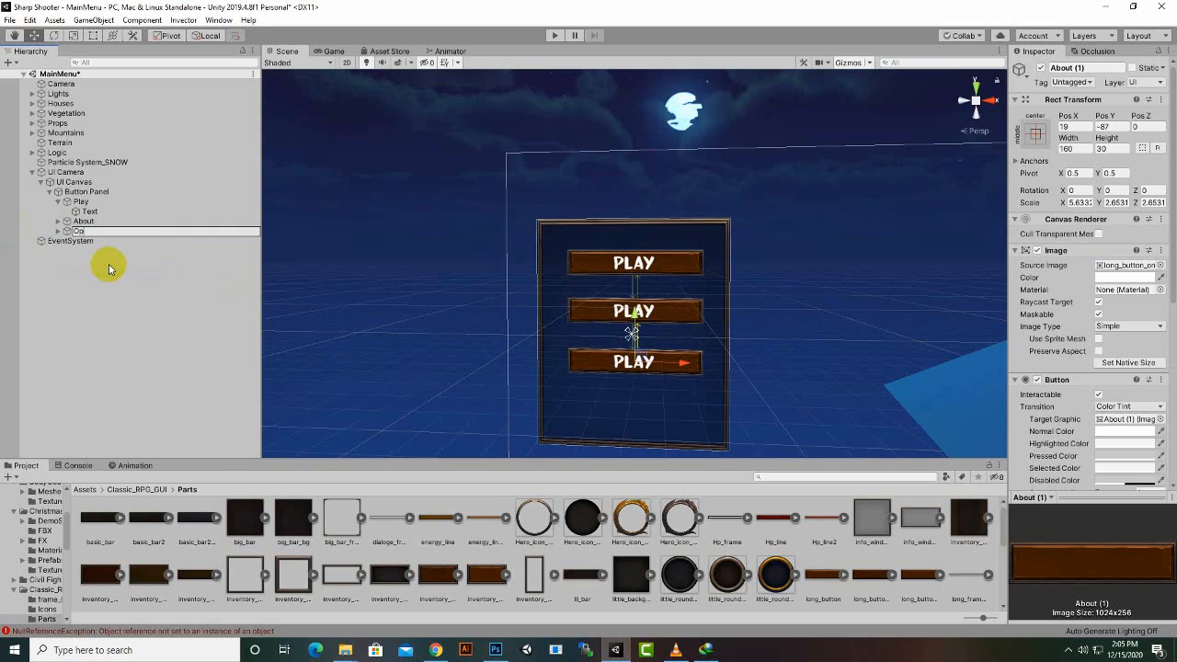
key(Return)
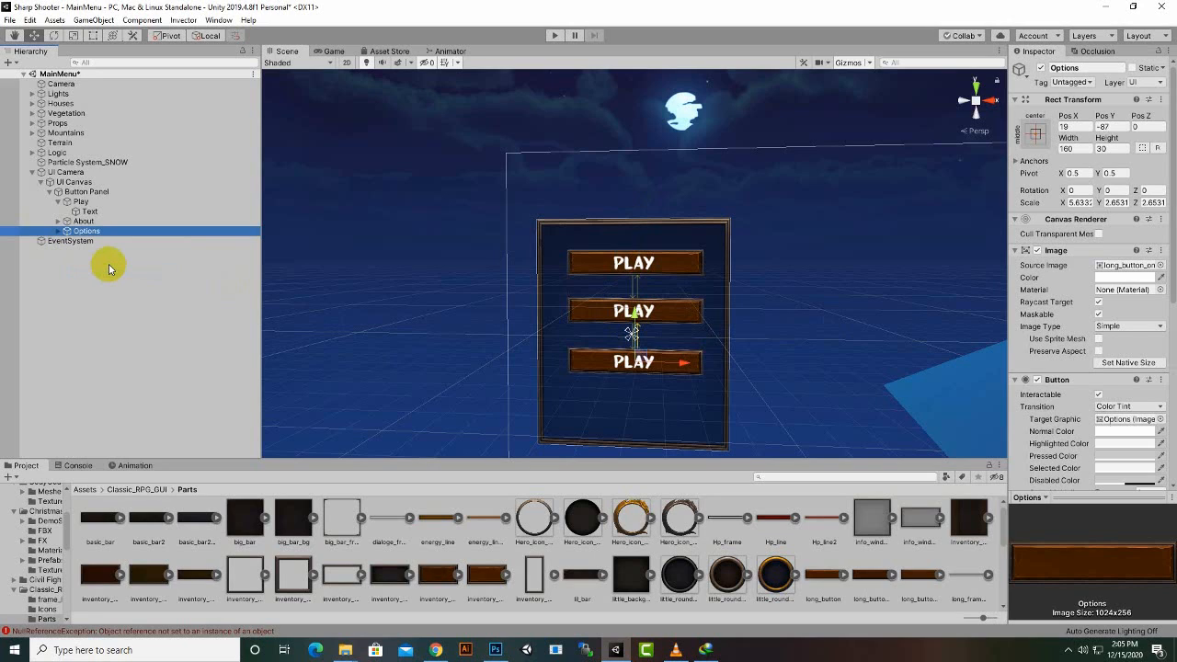
- Duplicate the Options button, name the copy Exit, and place it below Options at about Pos Y -237
key(ctrl+d)
right_click(100, 241)
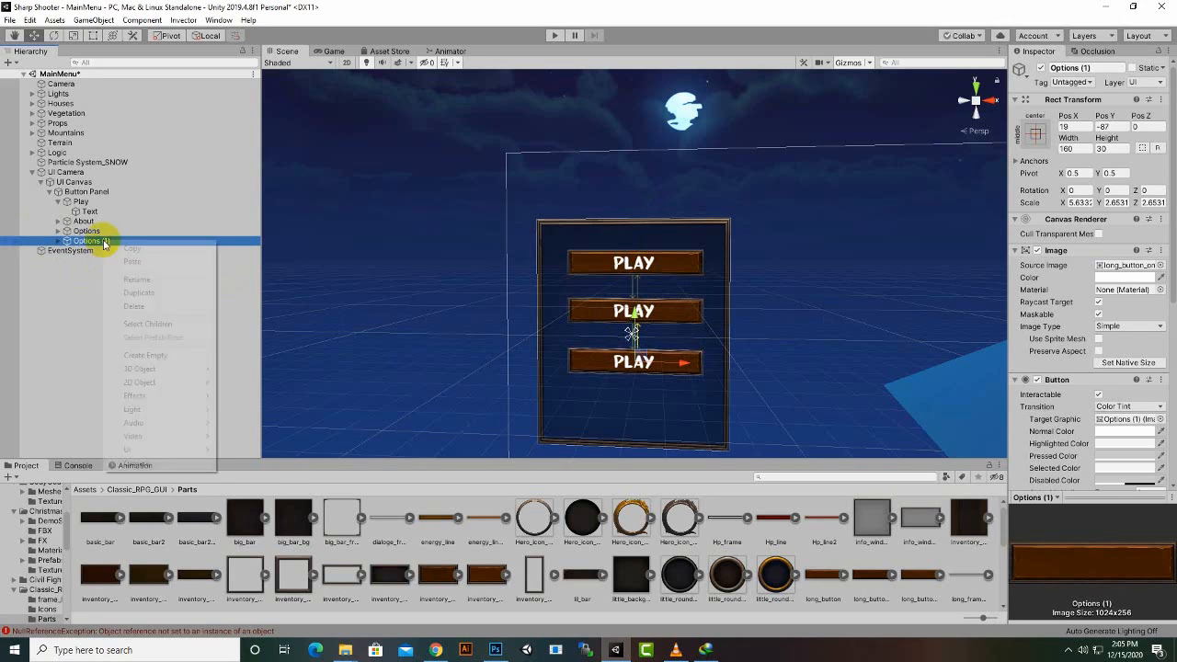
click(136, 280)
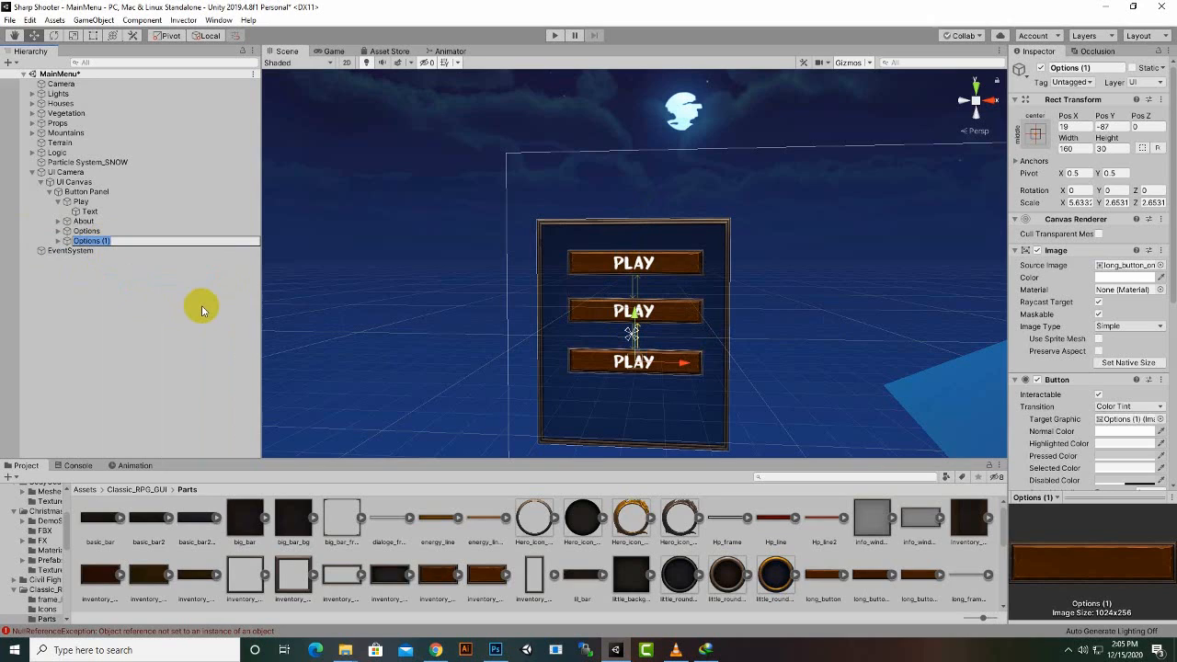
text(Exit)
key(Return)
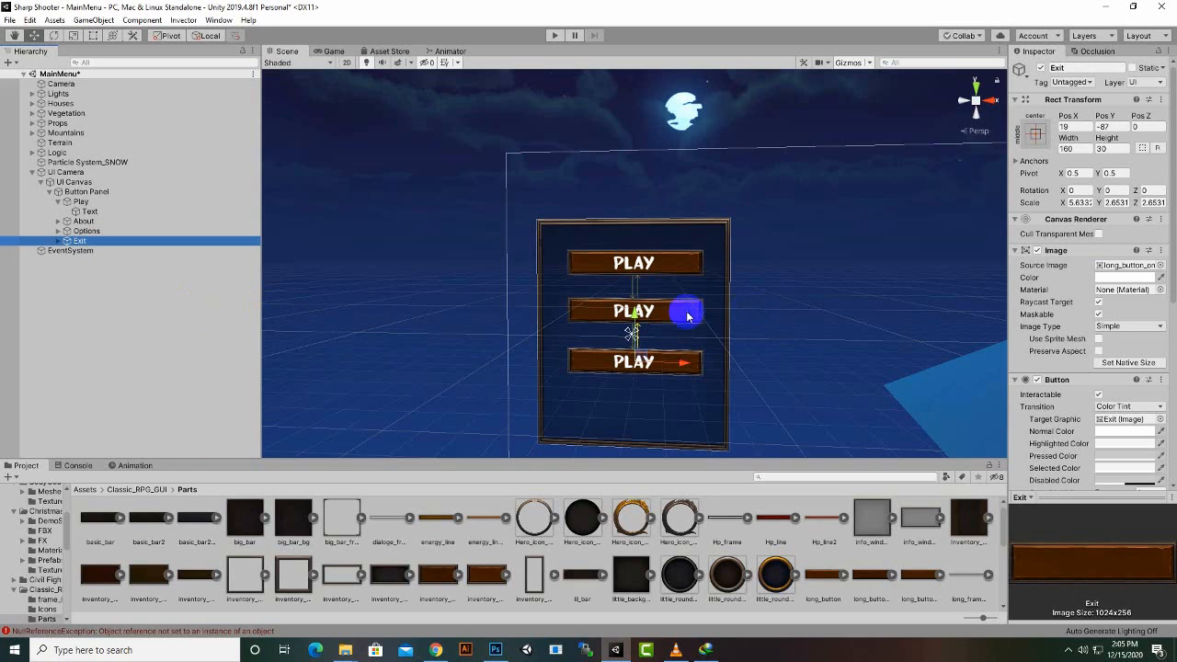
drag(635, 317, 631, 368)
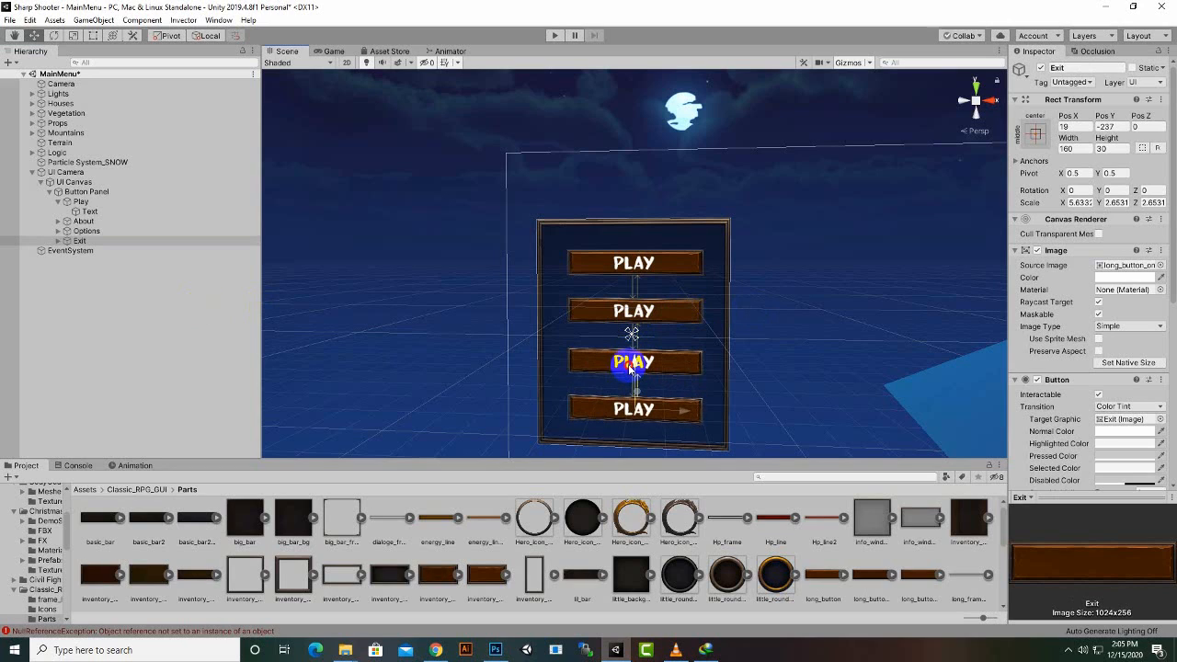
- Change the label text of the Exit button to EXIT
click(81, 241)
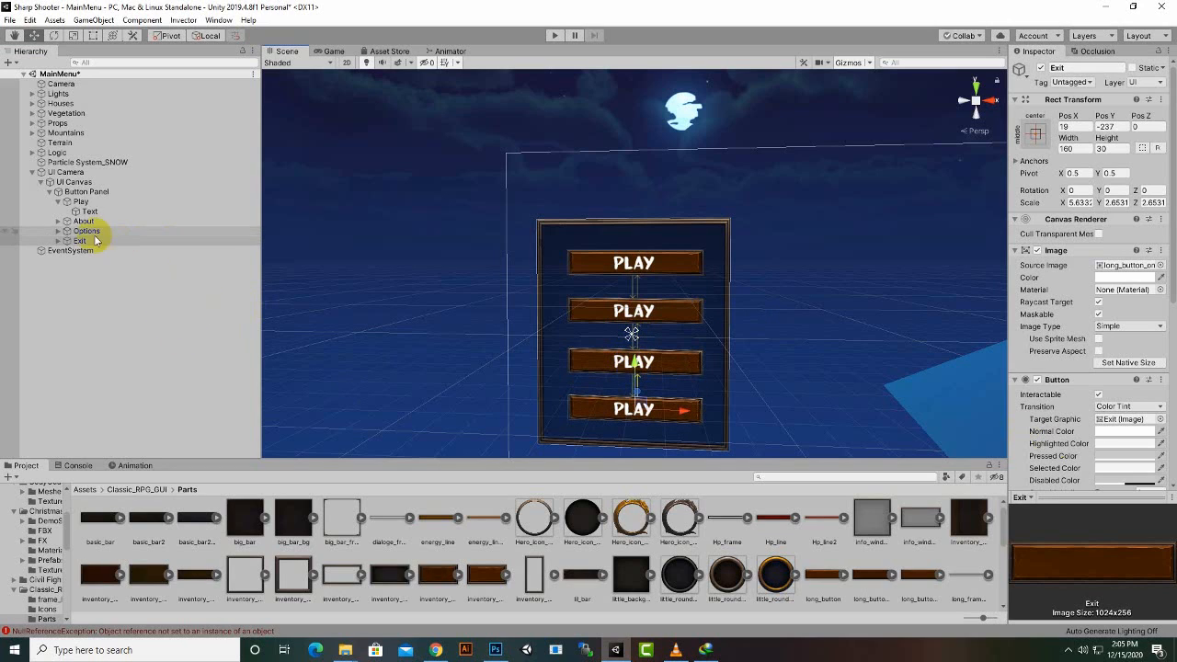
click(58, 241)
click(91, 251)
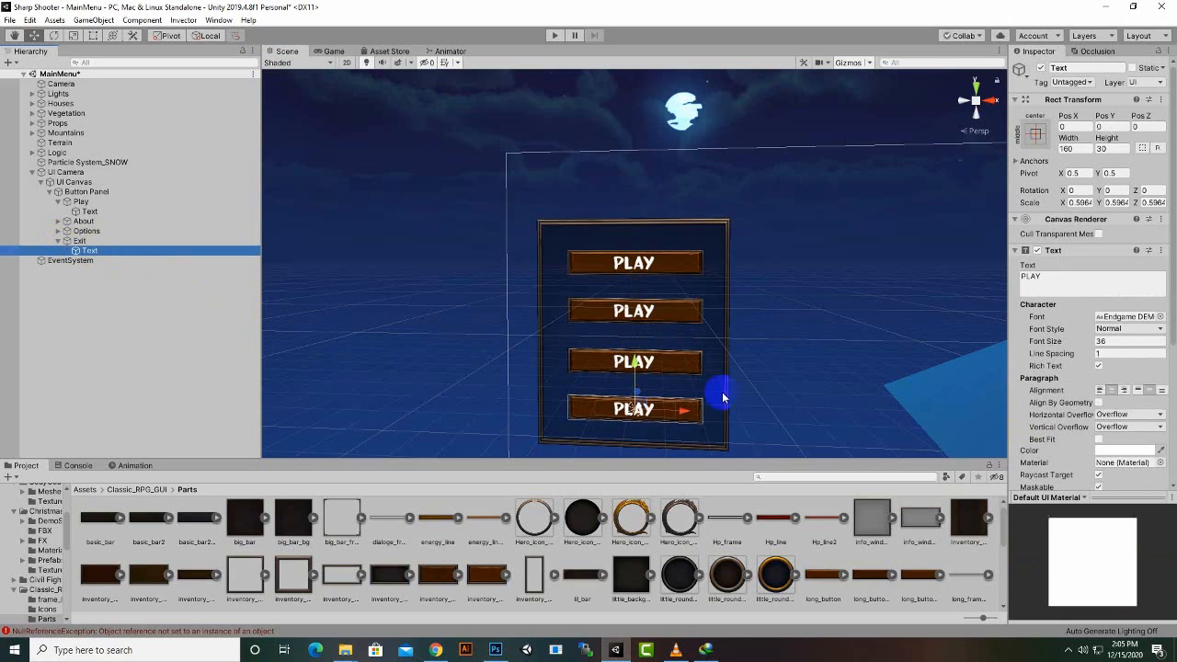
click(1104, 292)
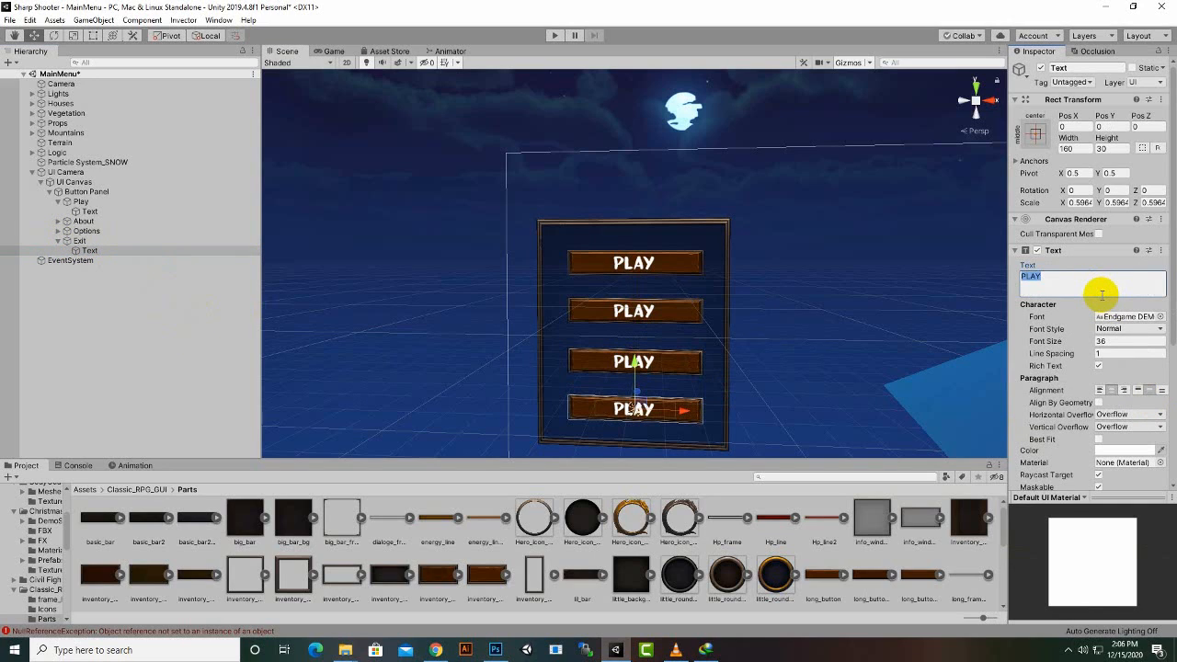
text(EXIT)
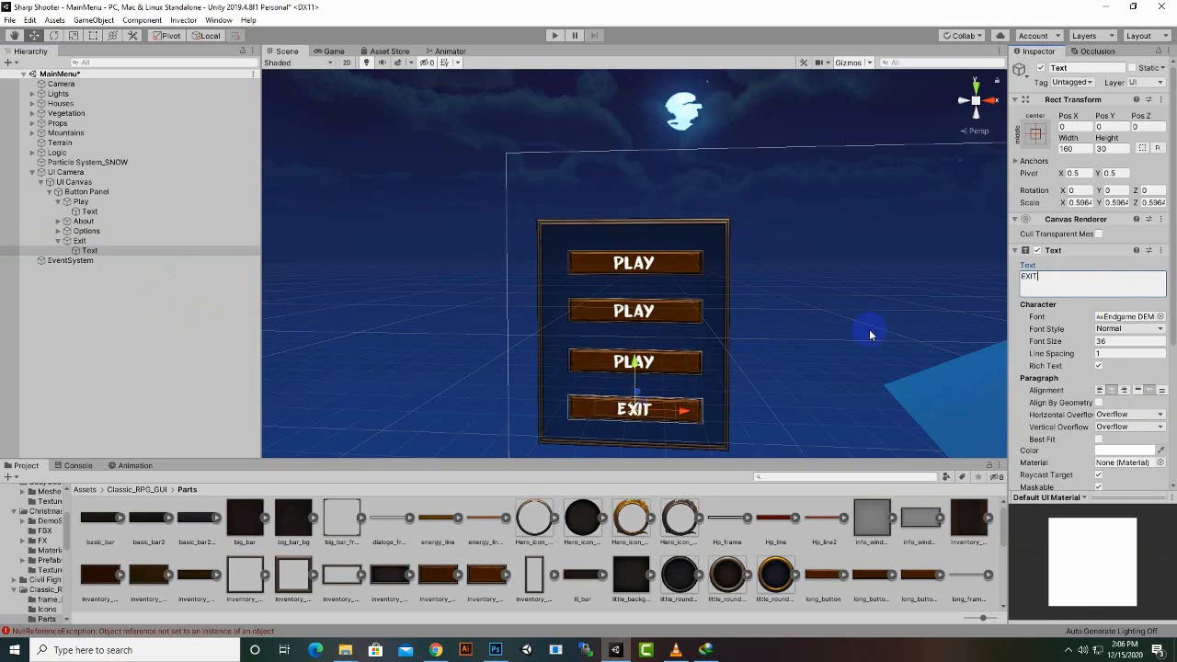
- Change the label text of the Options button to OPTIONS
click(79, 232)
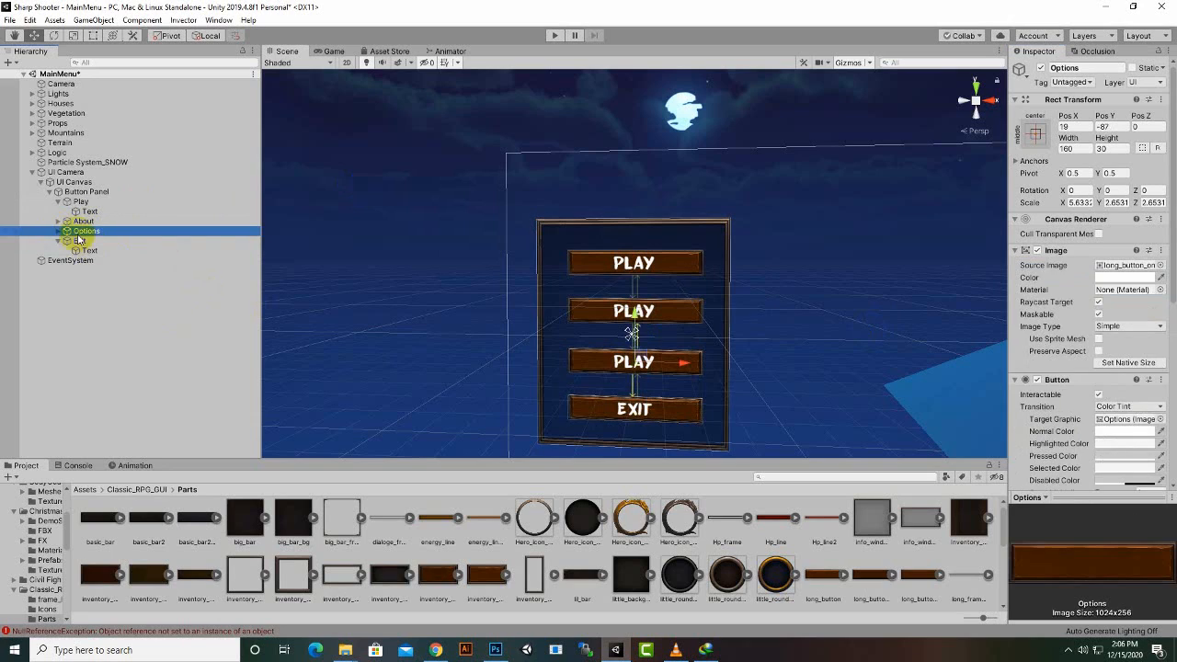
click(57, 236)
click(89, 241)
double_click(1069, 275)
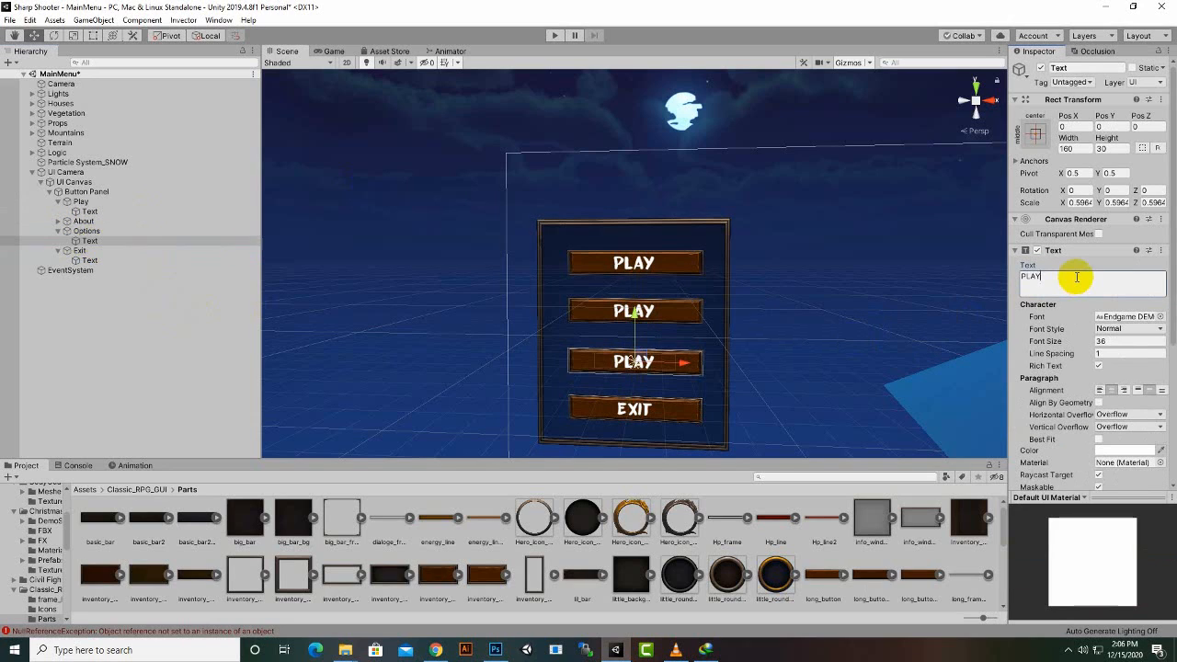
text(OPTIONS)
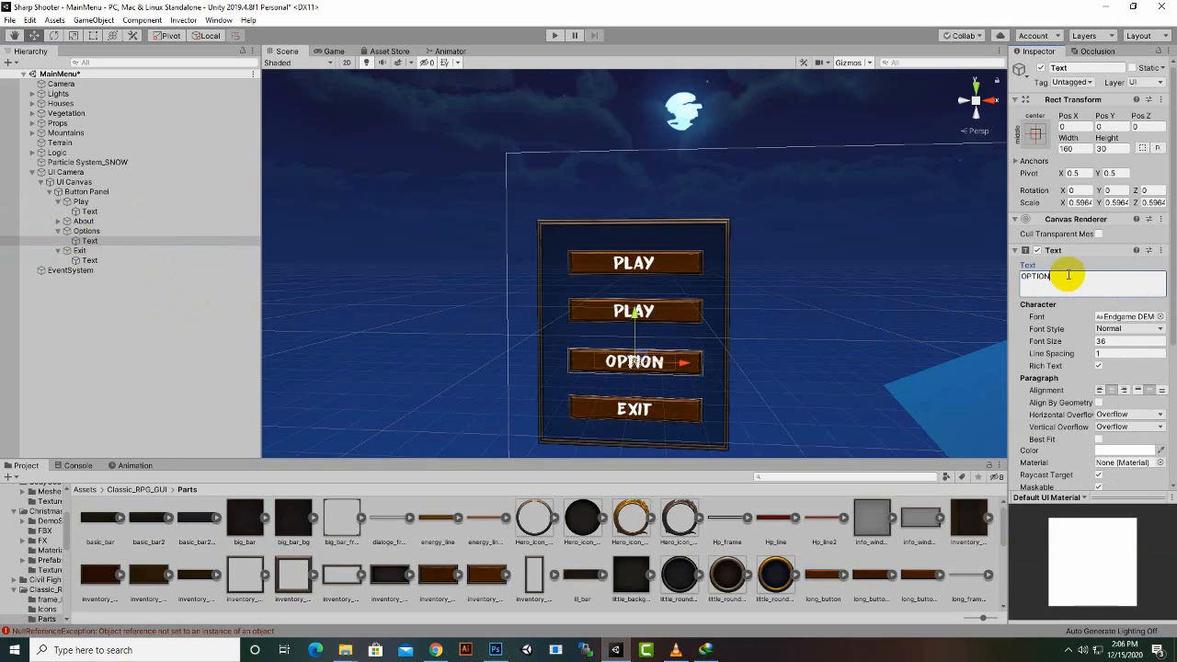
- Change the label text of the About button to ABOUT
click(58, 222)
click(89, 231)
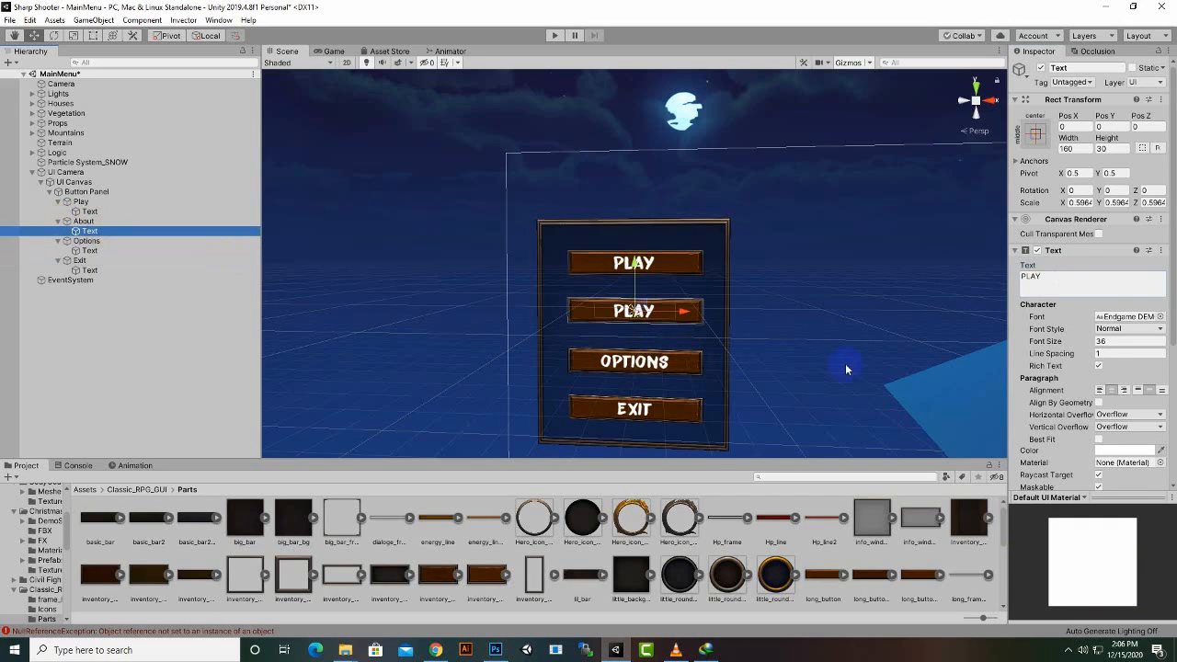
click(1086, 286)
text(ABO)
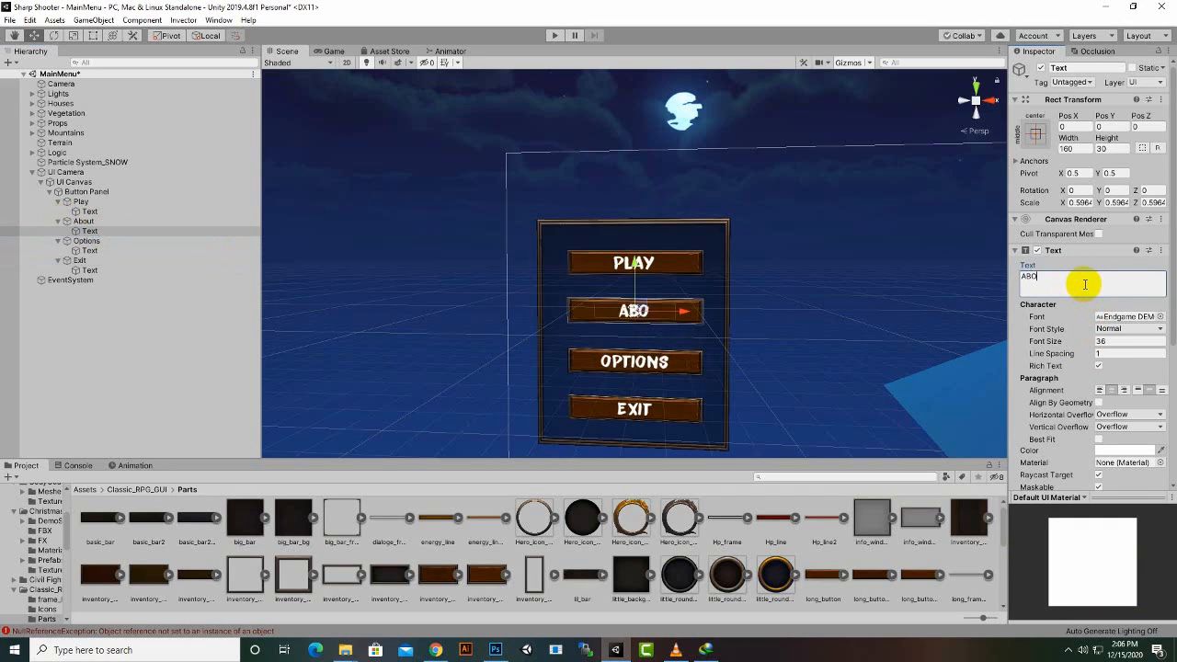
text(UT)
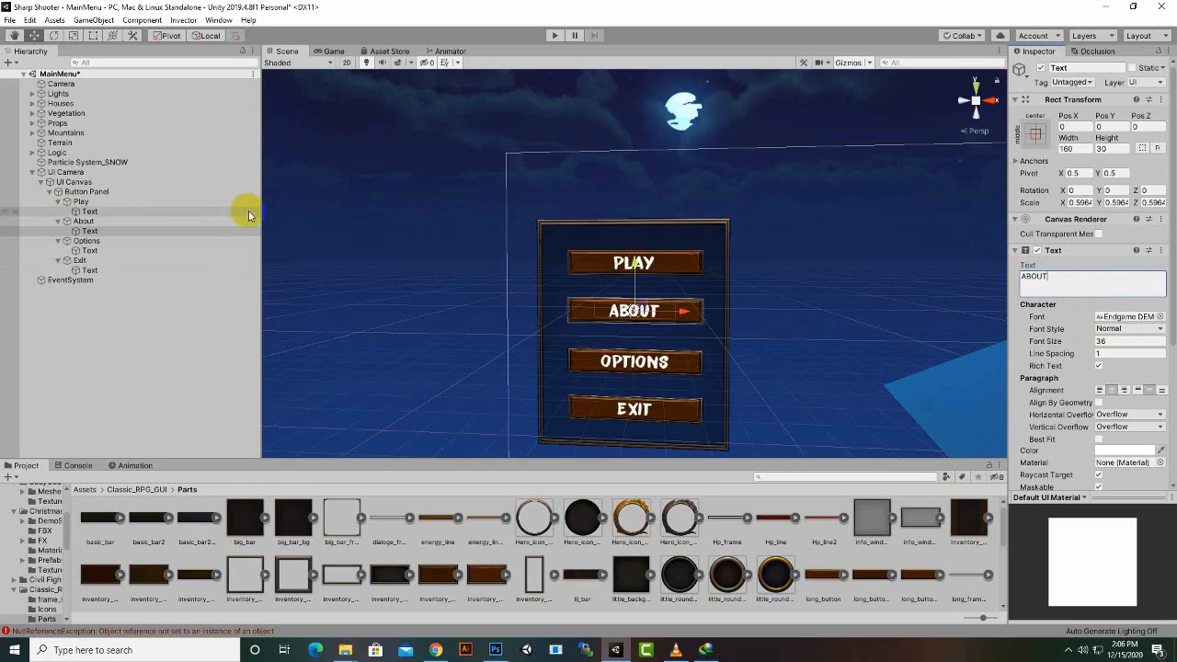
- Collapse the Button Panel hierarchy and run the scene to preview the finished menu, ending play mode after the check
click(168, 196)
click(167, 201)
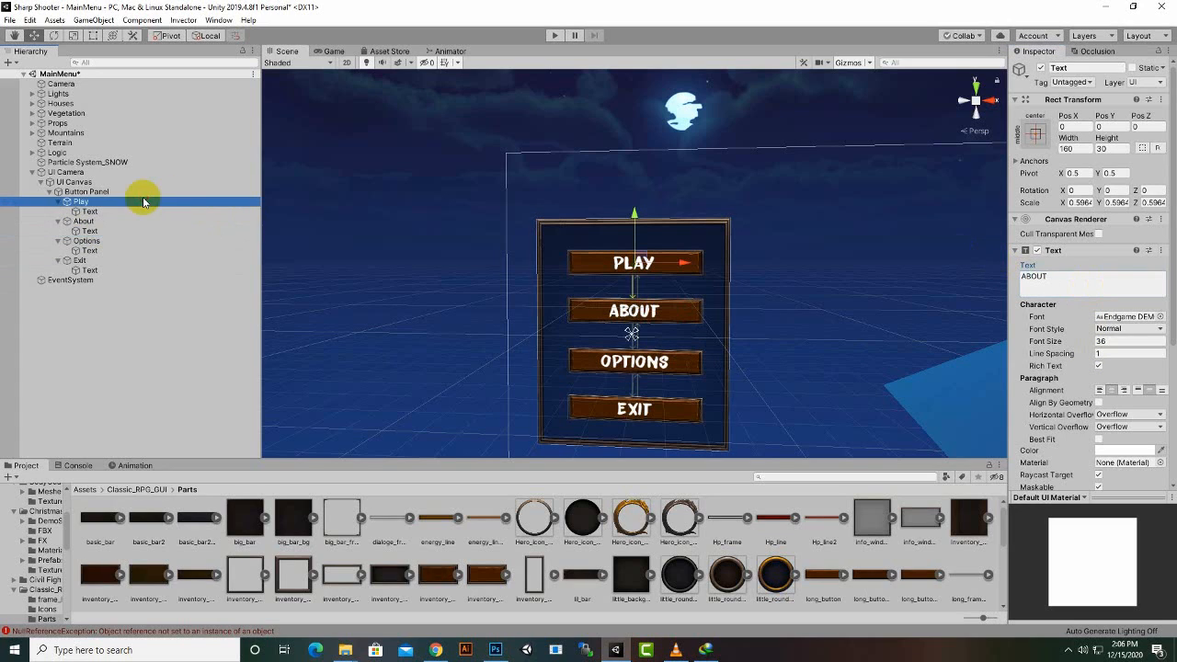
click(50, 191)
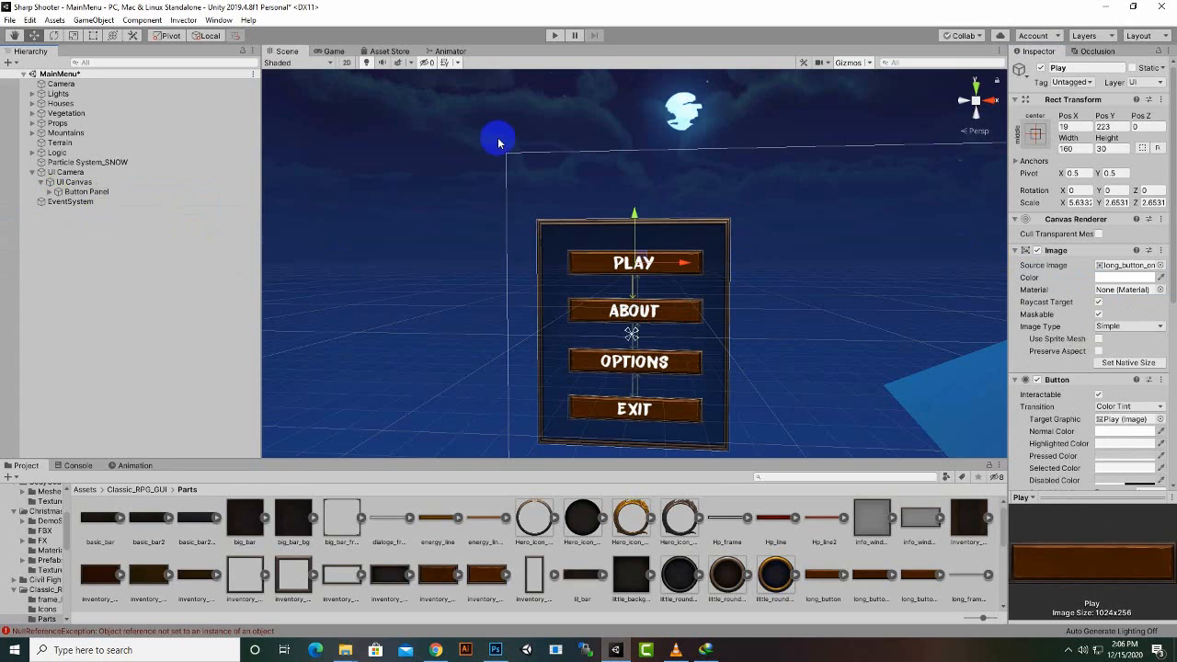
click(555, 35)
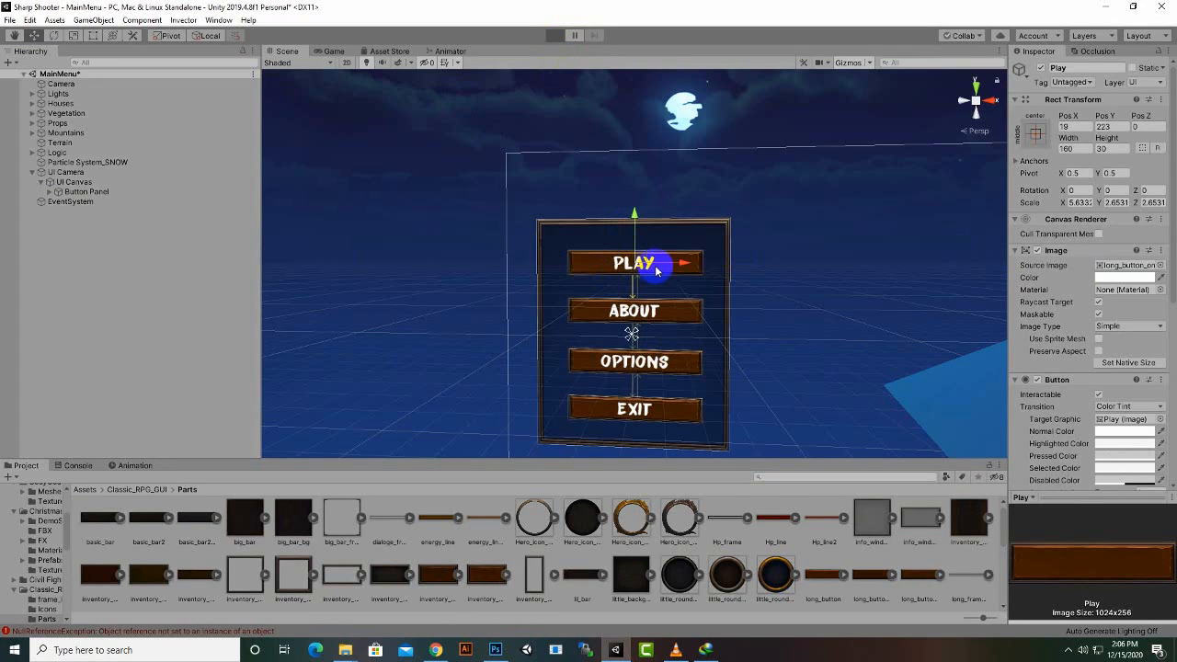
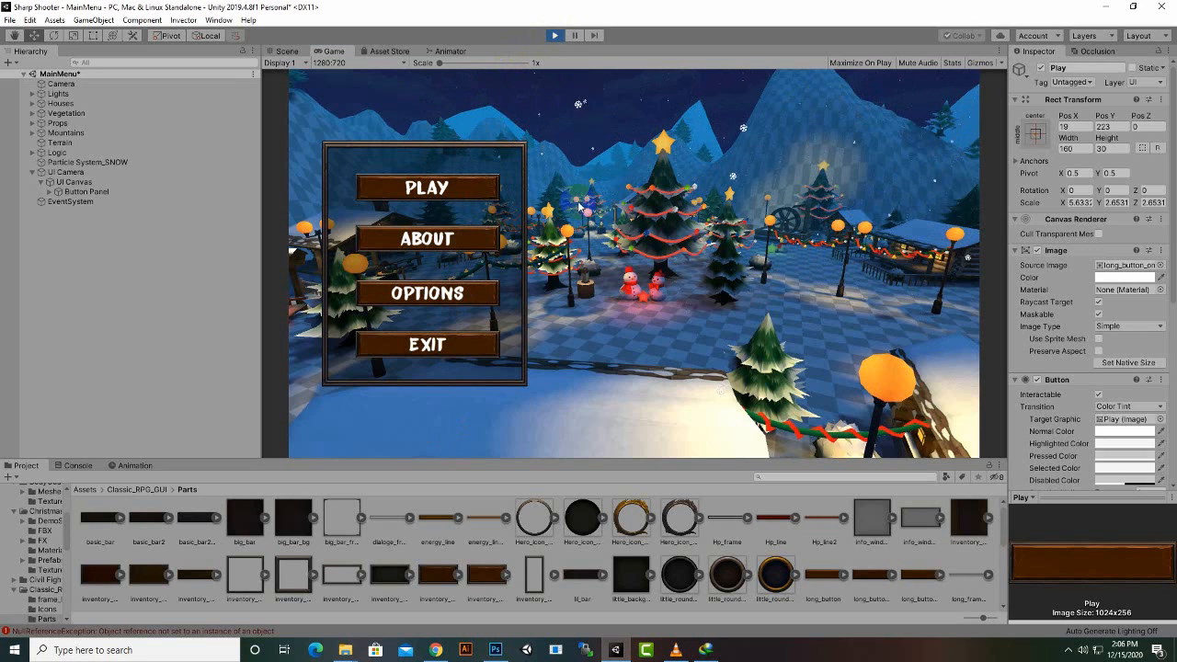
click(558, 41)
- Deactivate the Button Panel object so the menu buttons are hidden from the UI Canvas
scroll(305, 283, down, 1)
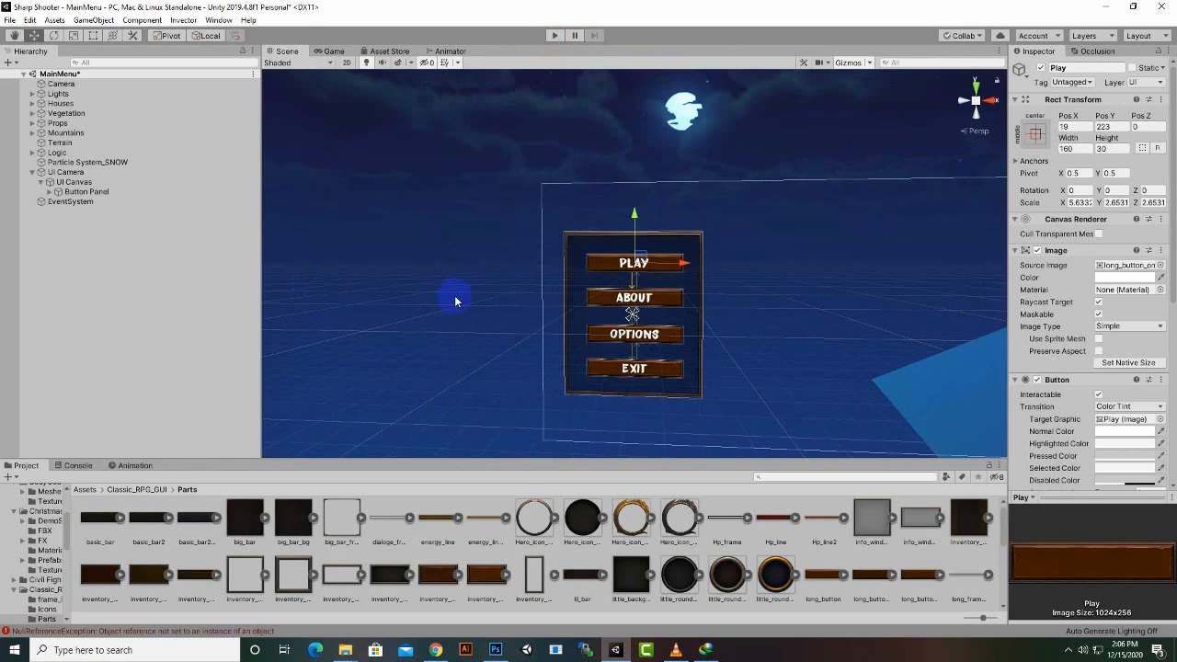
middle_drag(455, 302, 336, 297)
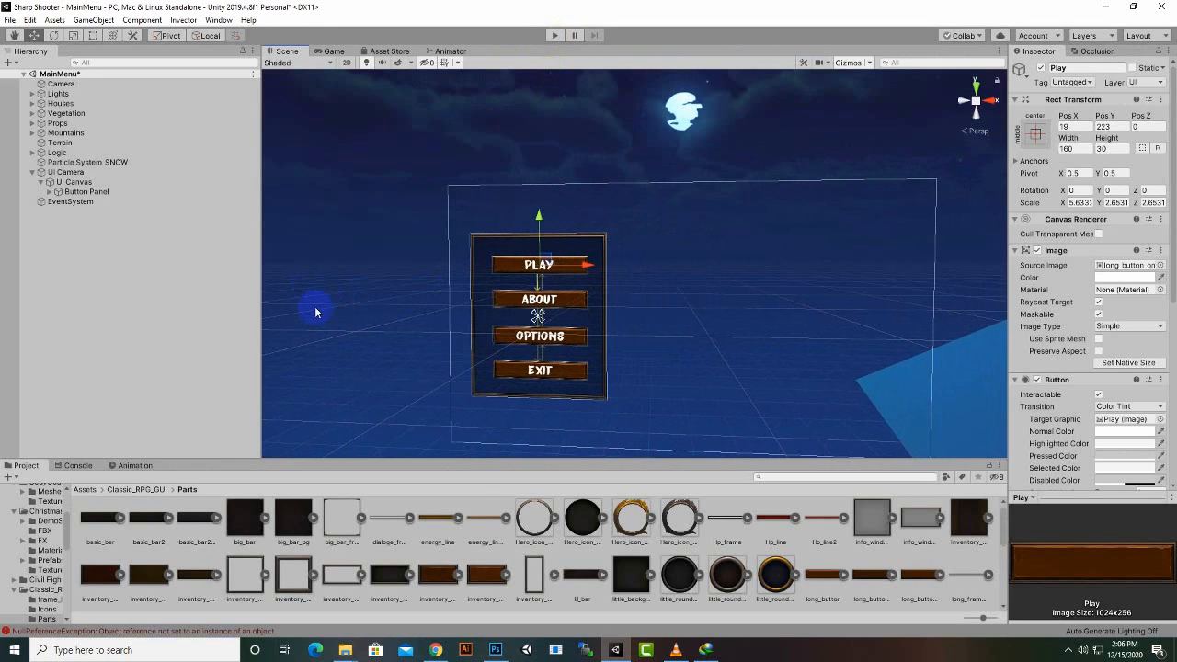
click(118, 192)
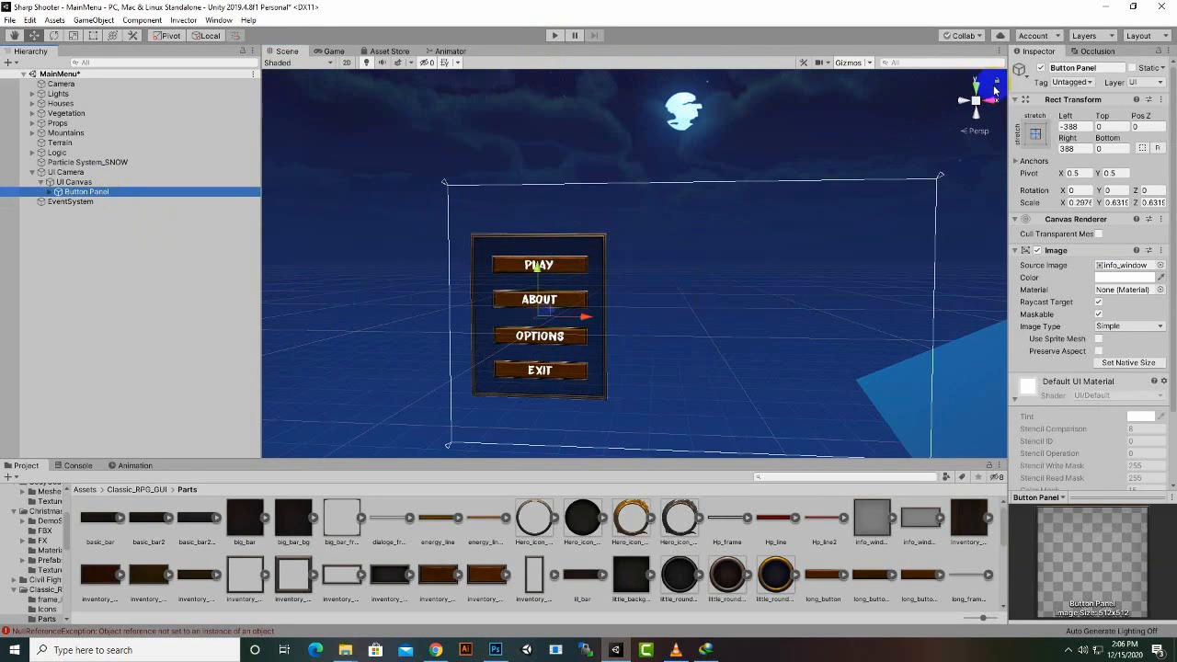
click(1040, 68)
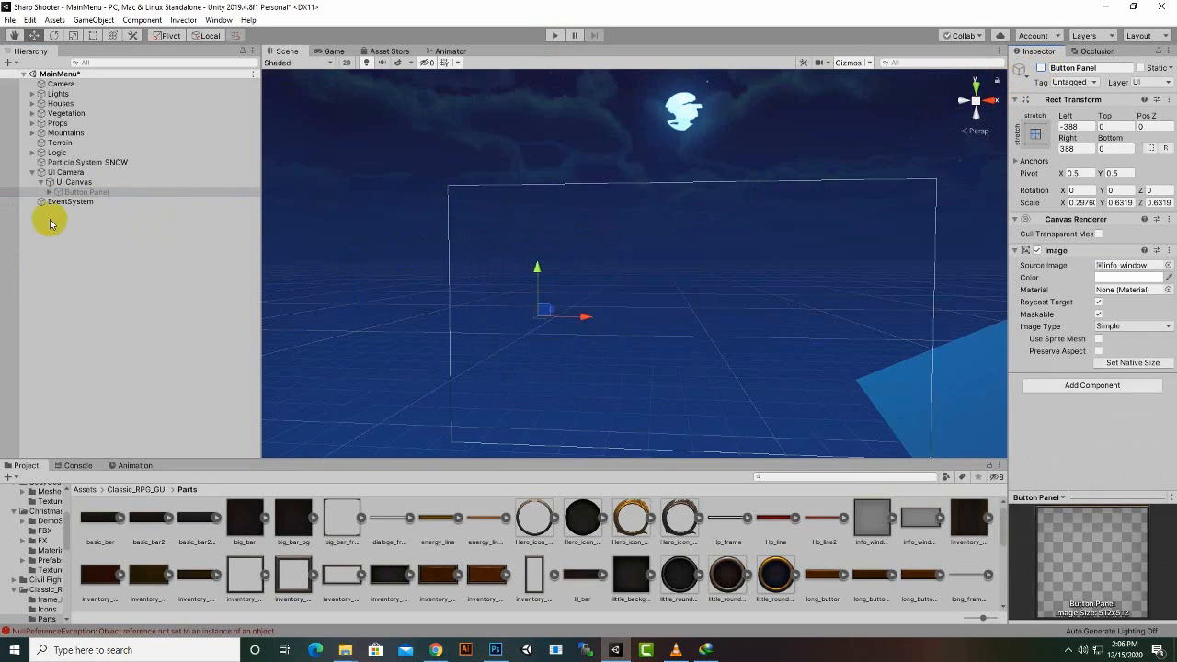
- Add a UI Panel under the UI Canvas and rename it Character Panel
click(88, 183)
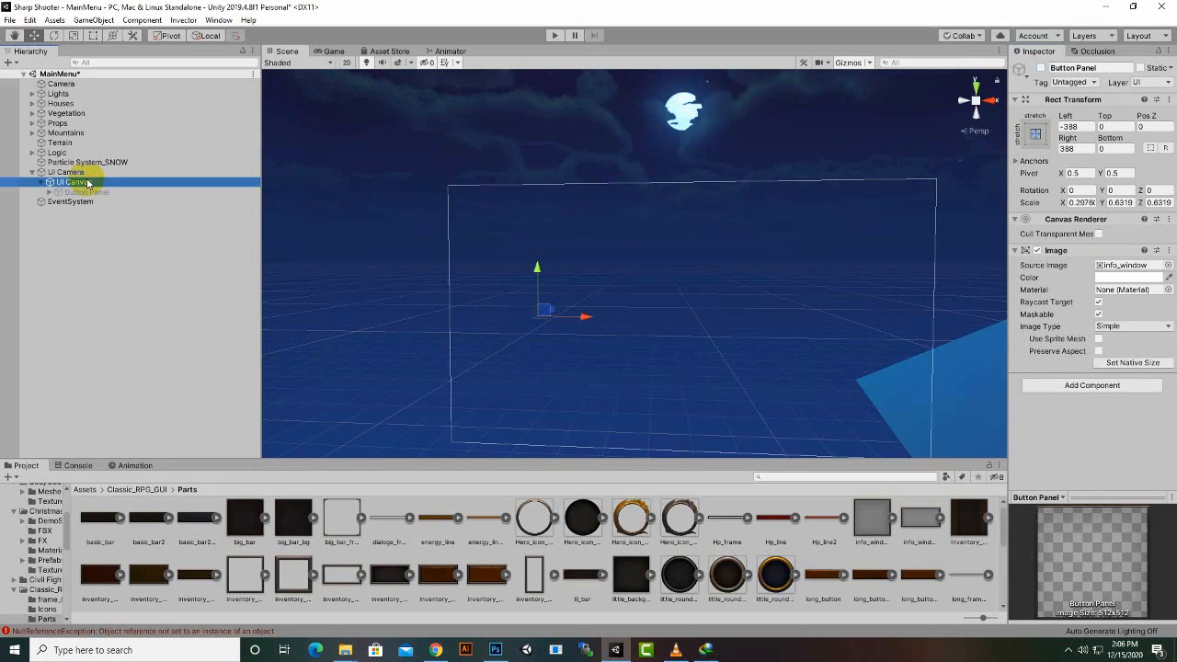
right_click(87, 183)
mouse_move(128, 396)
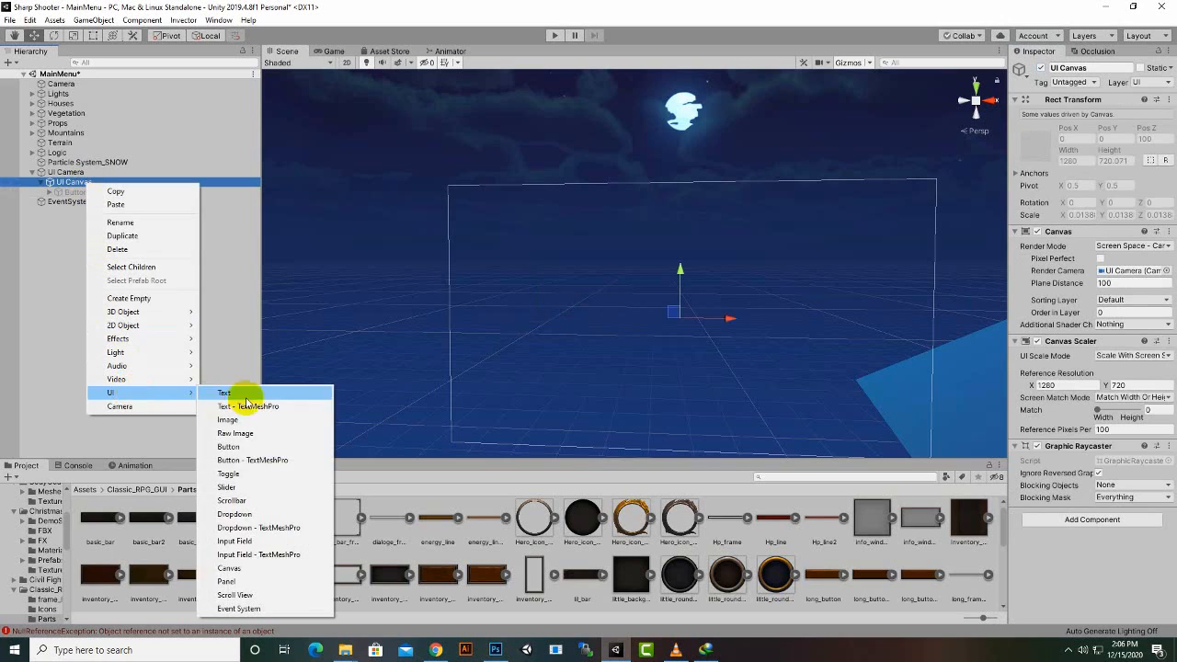
click(260, 580)
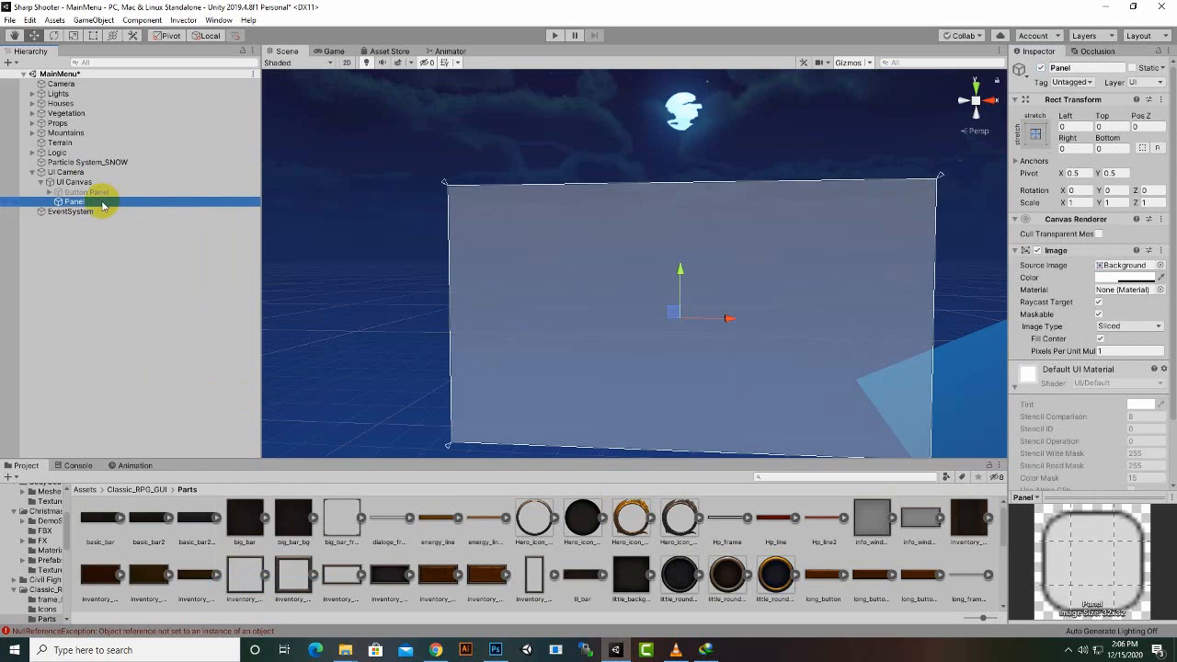
right_click(100, 201)
click(131, 239)
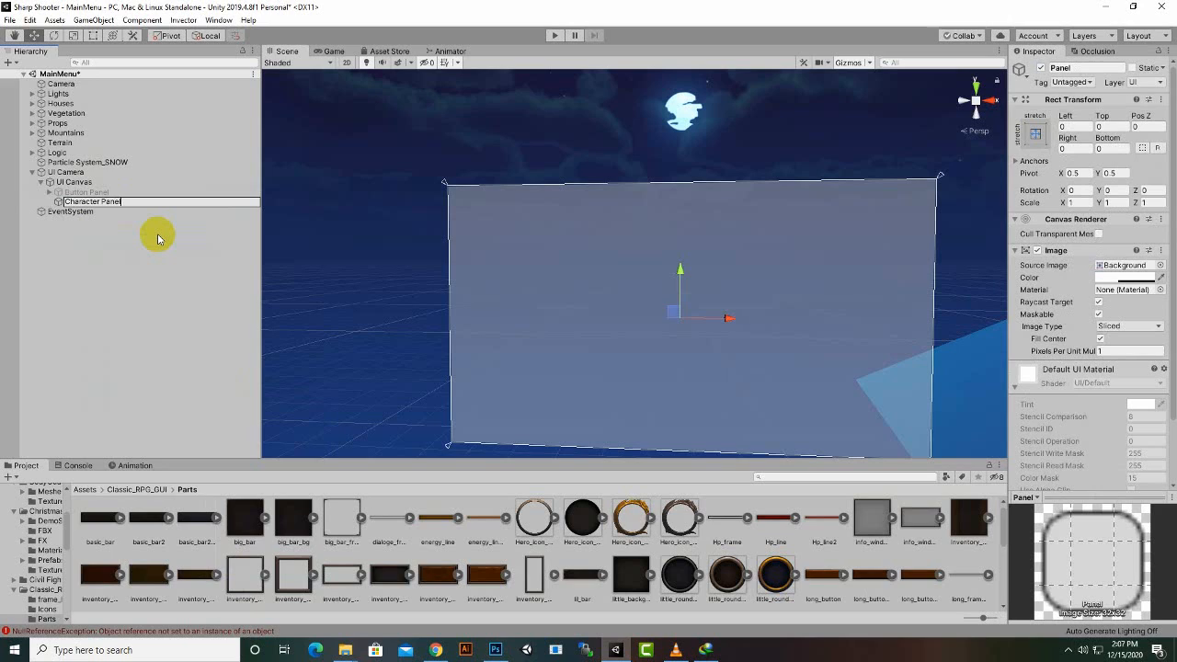
key(Return)
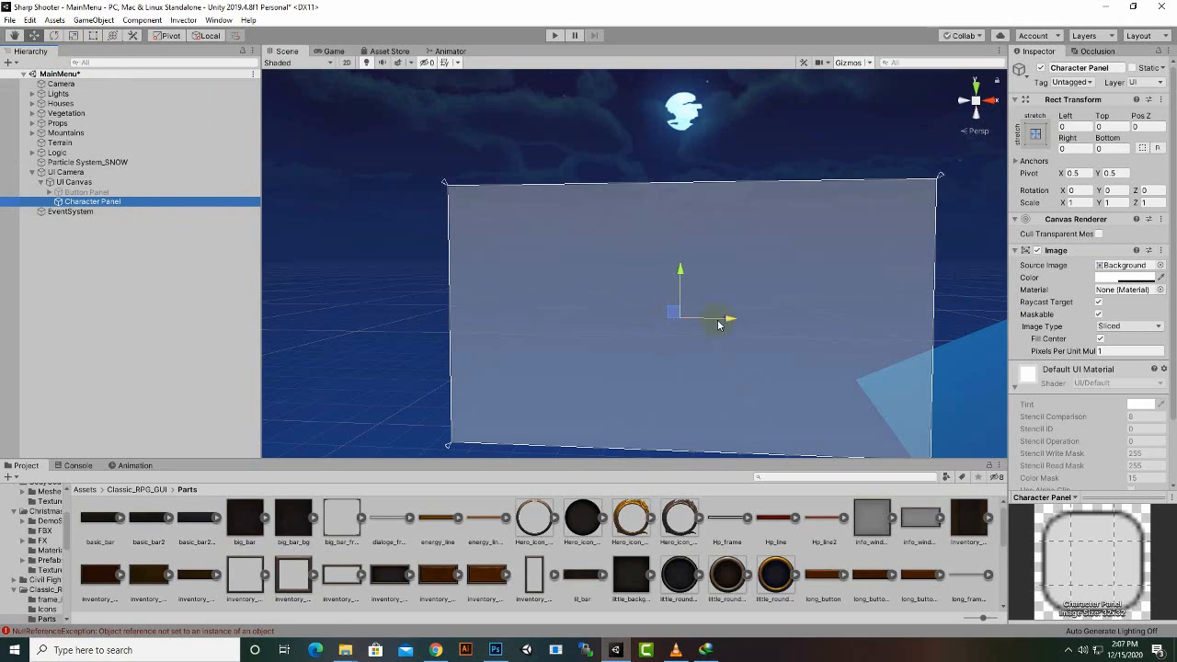
- Try to shrink the Character Panel into a tall, narrow shape shifted toward the canvas's left side, with Left at about -280
click(92, 35)
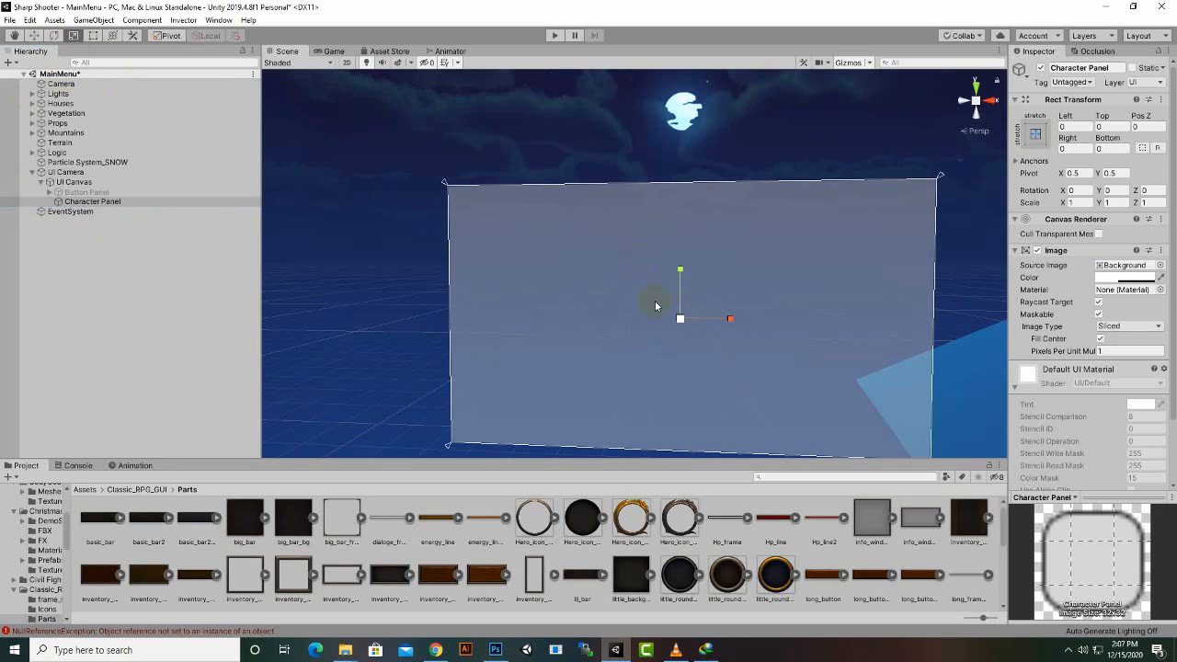
drag(679, 319, 678, 351)
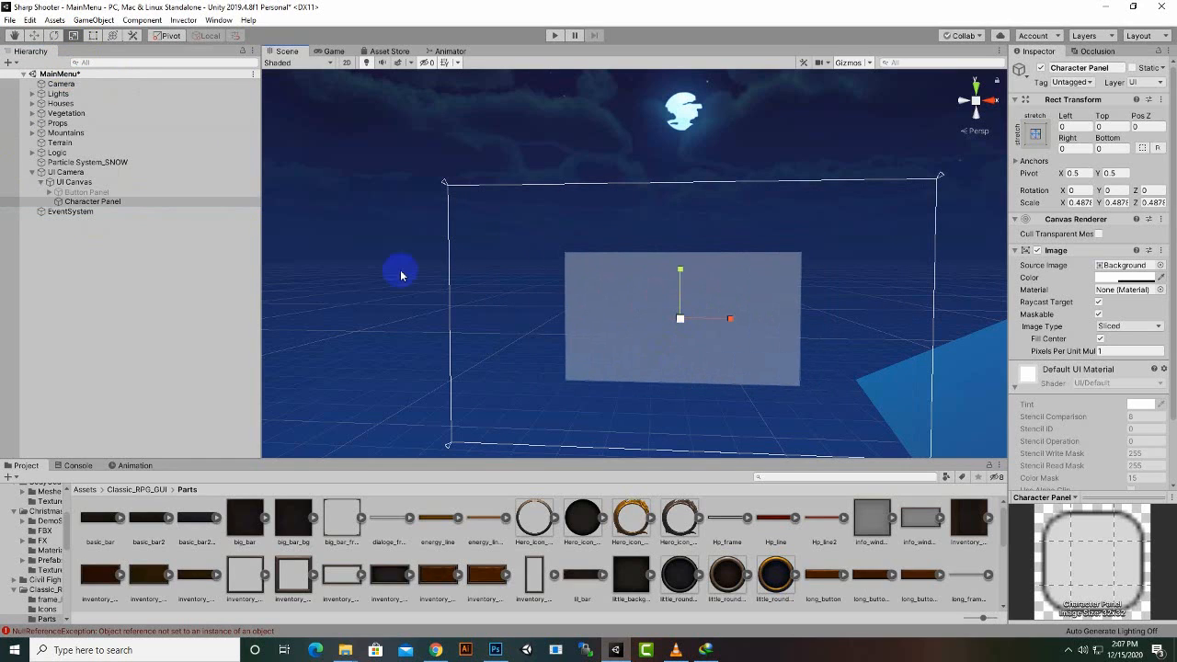
click(32, 35)
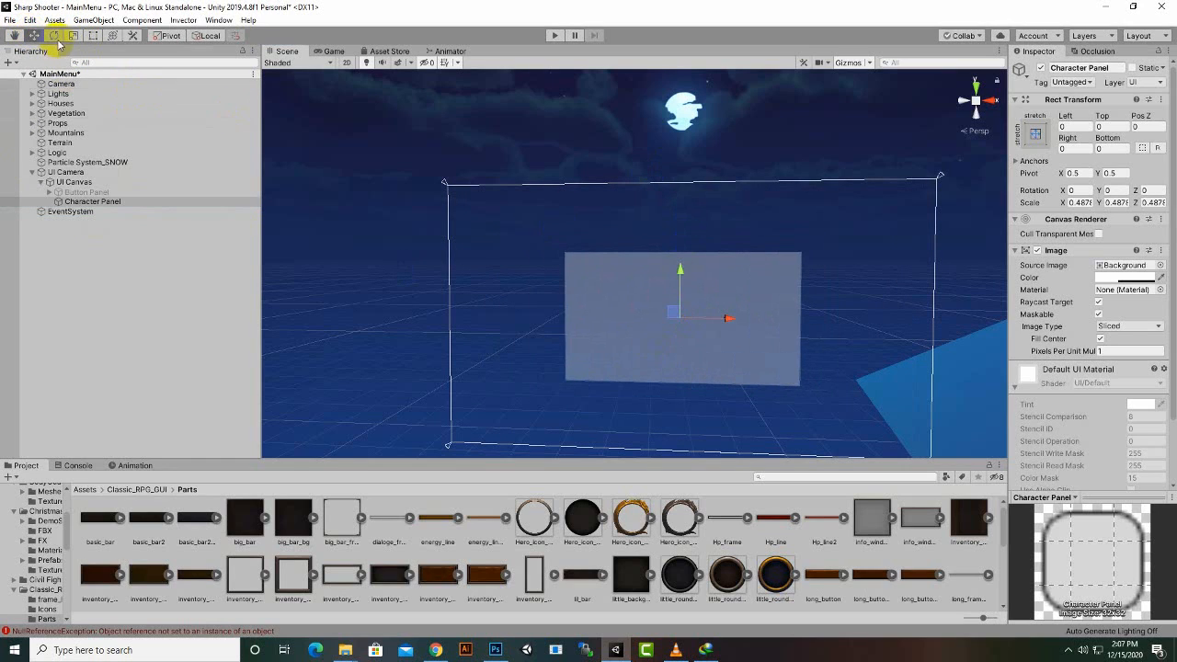
drag(730, 325, 626, 327)
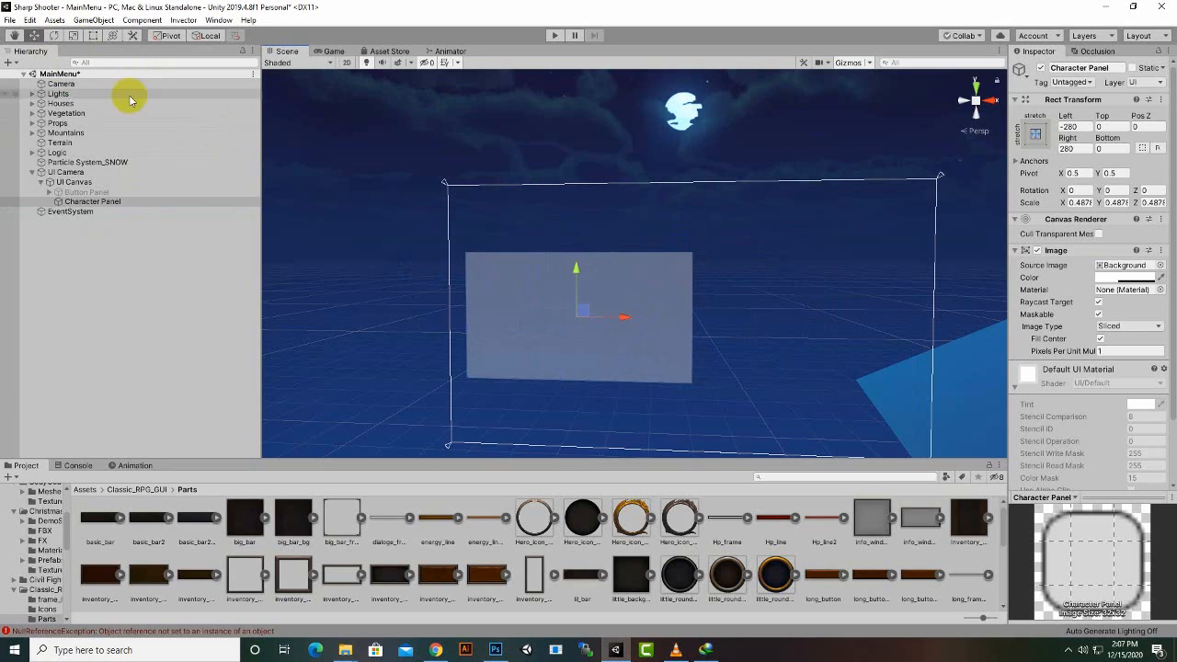
click(73, 35)
drag(576, 267, 581, 236)
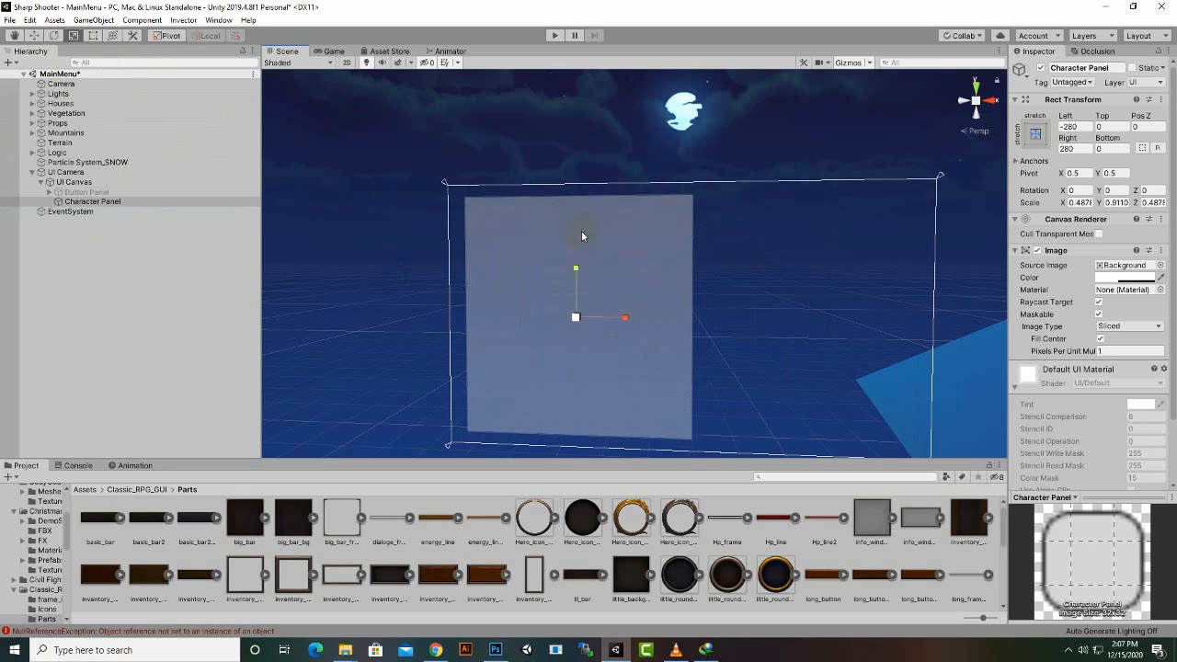
drag(586, 320, 566, 352)
drag(575, 267, 586, 204)
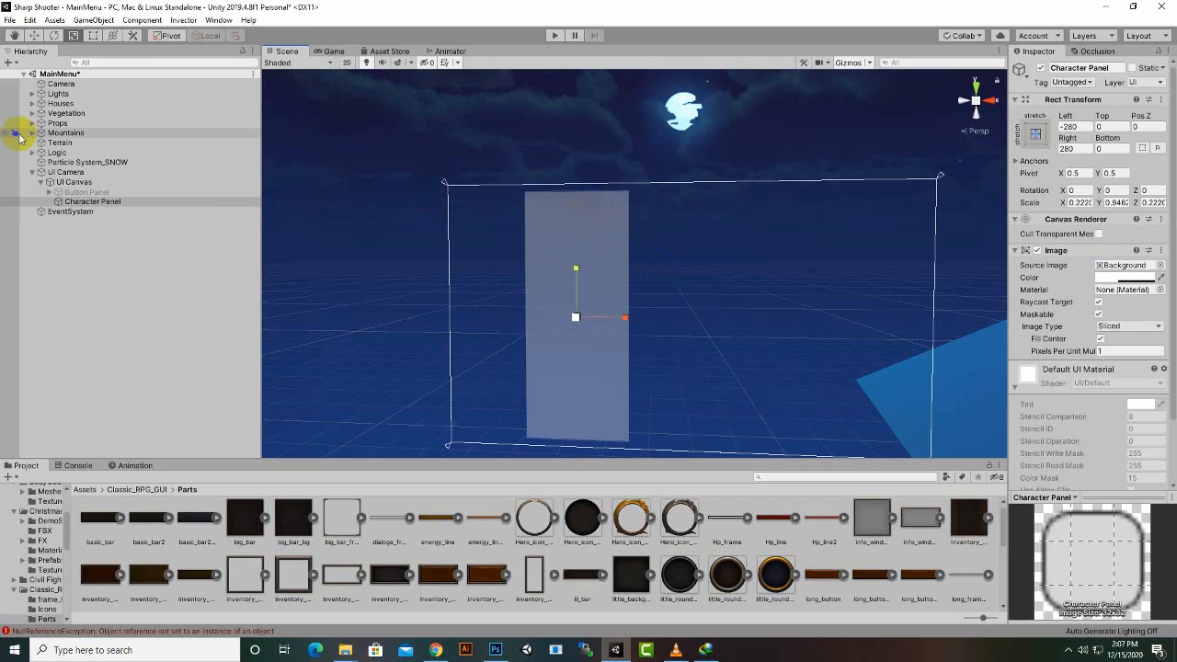
- Reset the Character Panel's Left and Right offsets to 0 and its scale to 1 on all axes
click(87, 201)
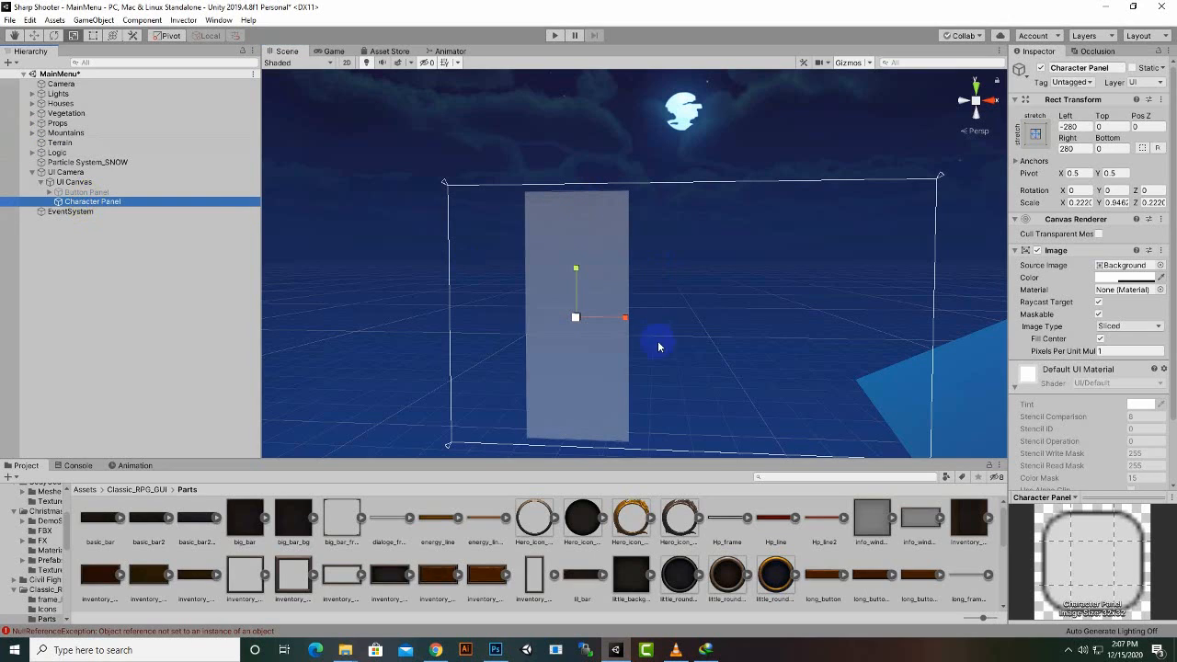
click(1091, 126)
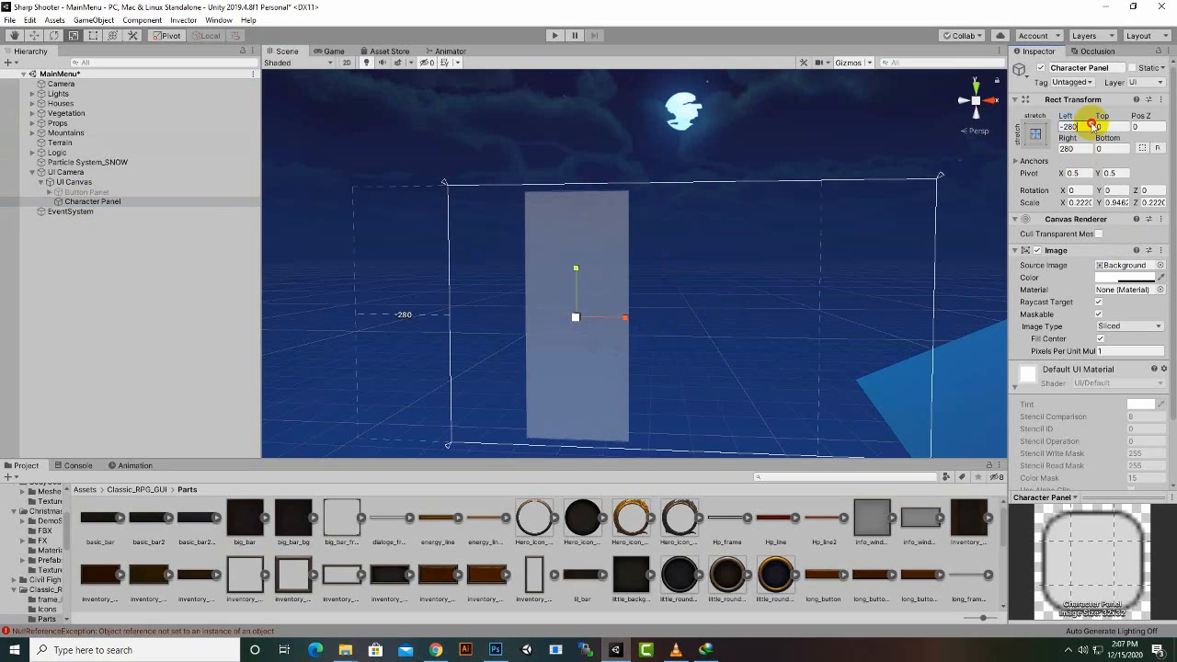
text(0)
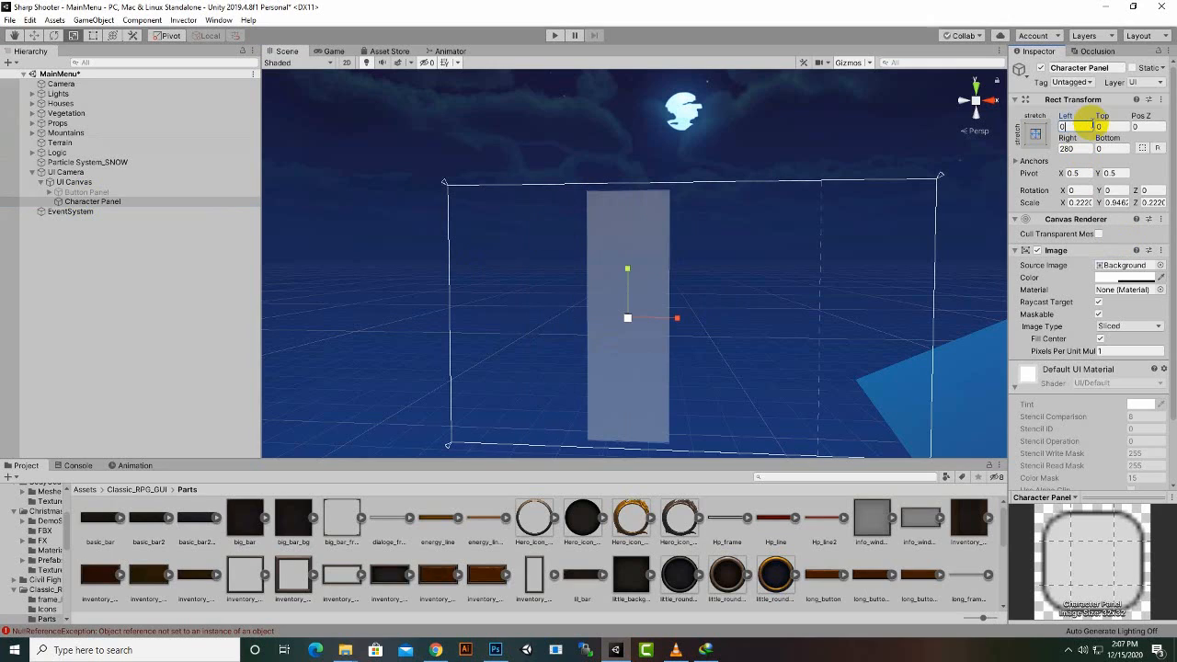
click(1079, 202)
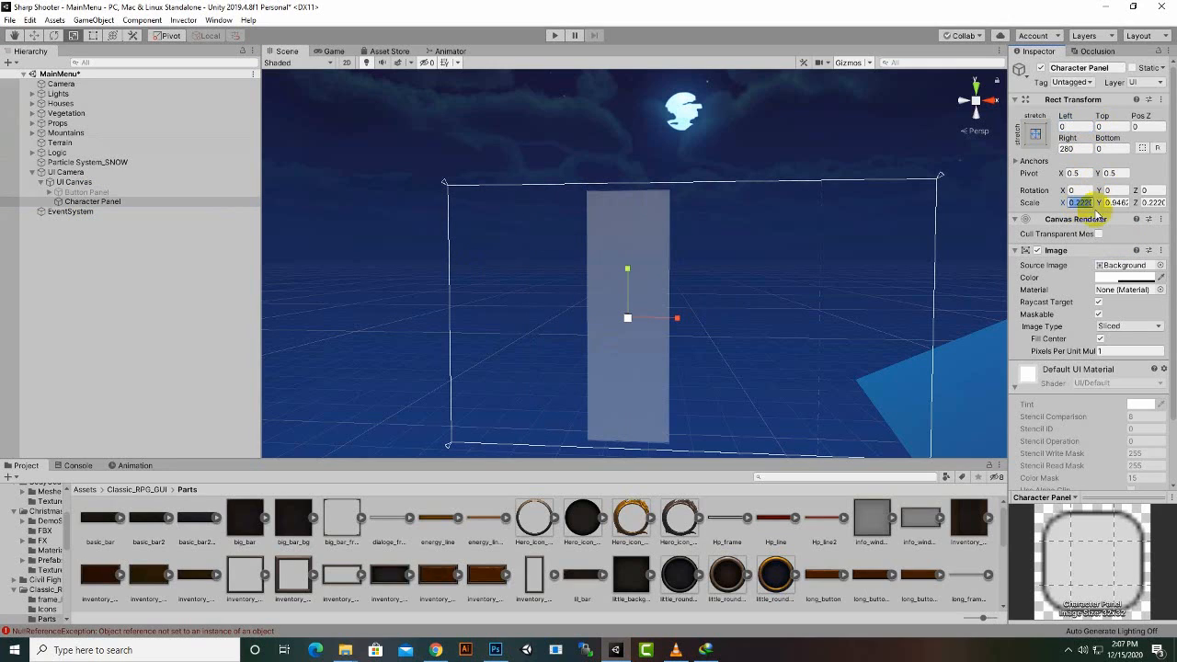
text(1)
key(Tab)
text(1)
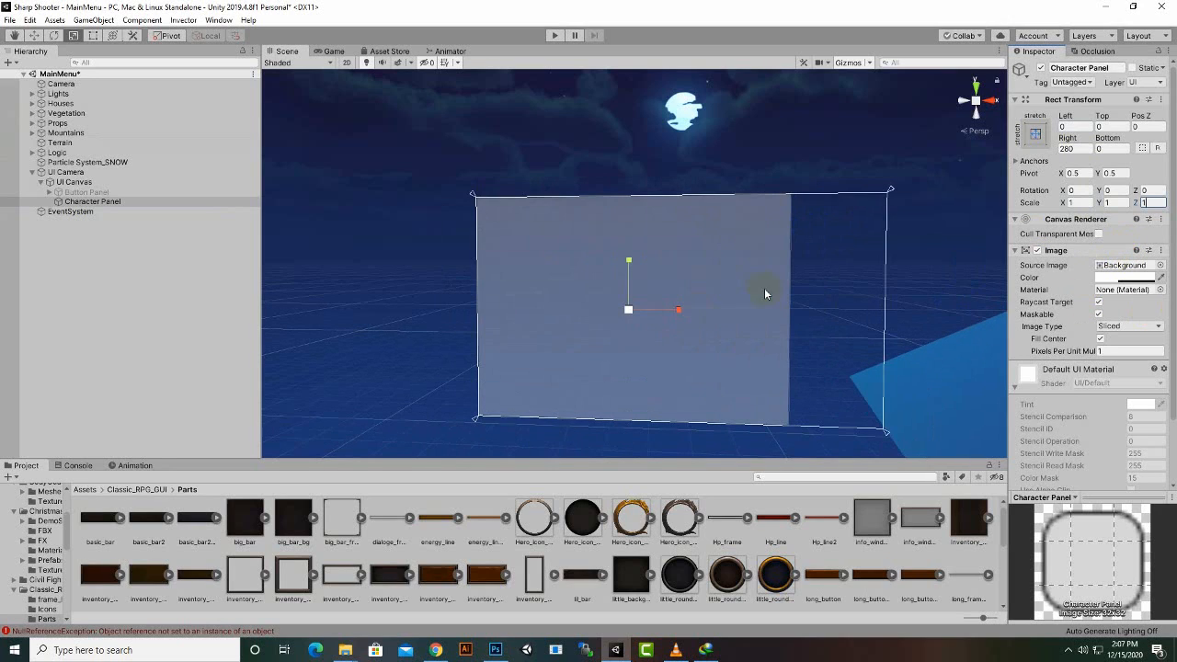
middle_drag(927, 266, 913, 254)
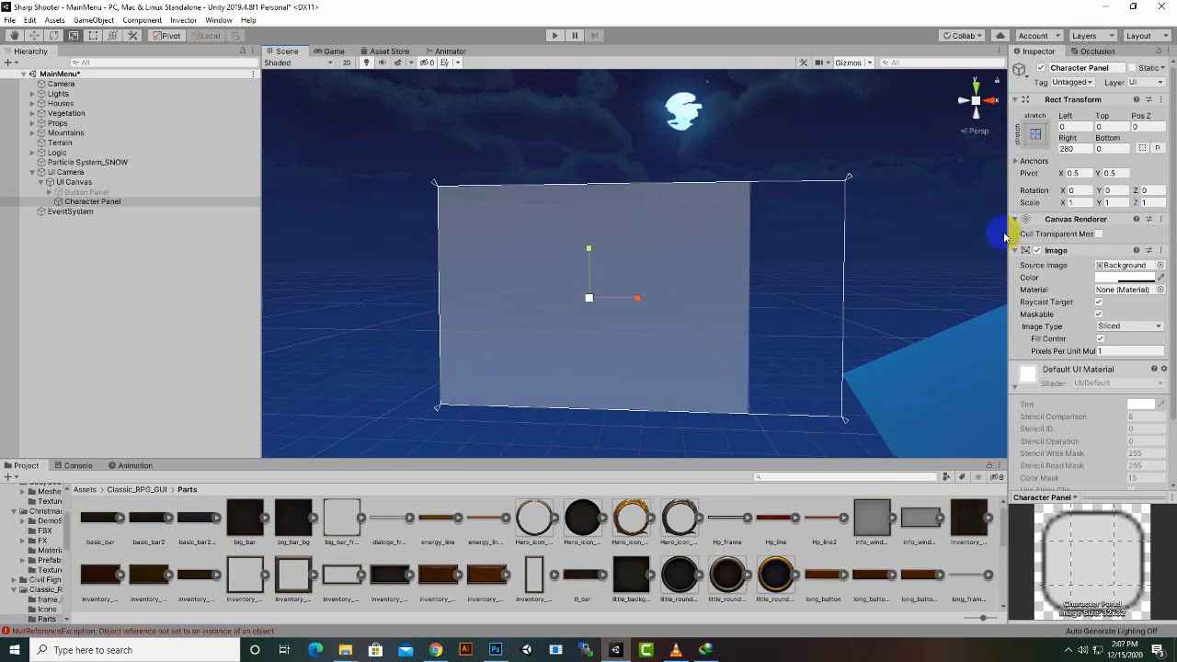
click(1074, 149)
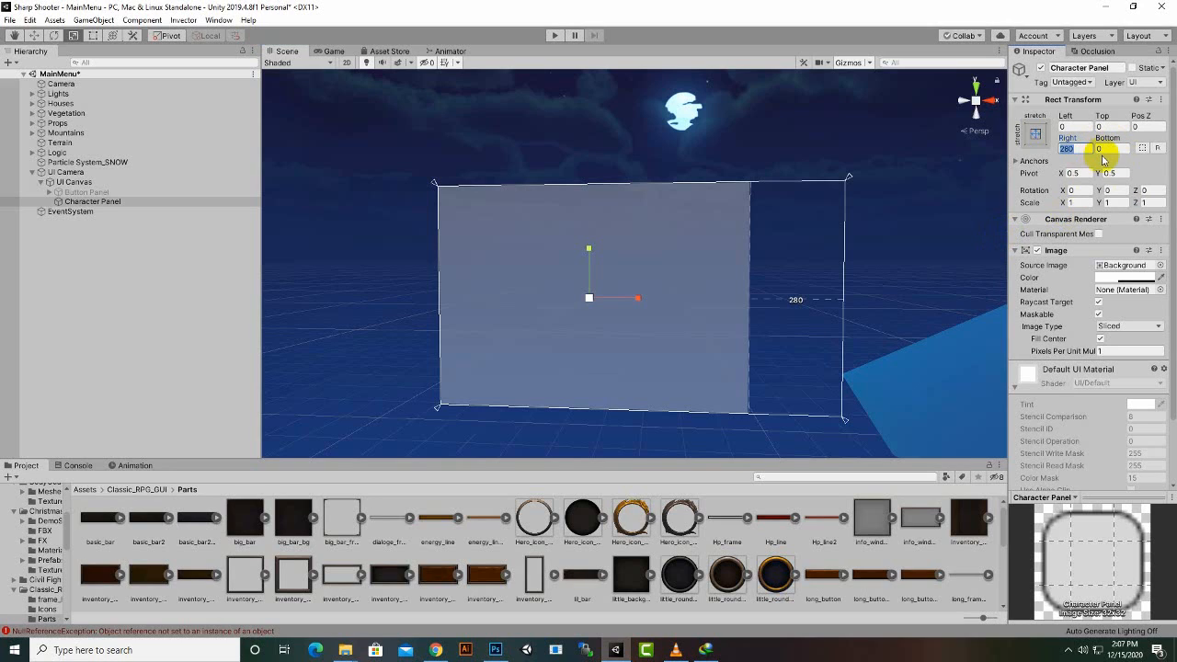
text(0)
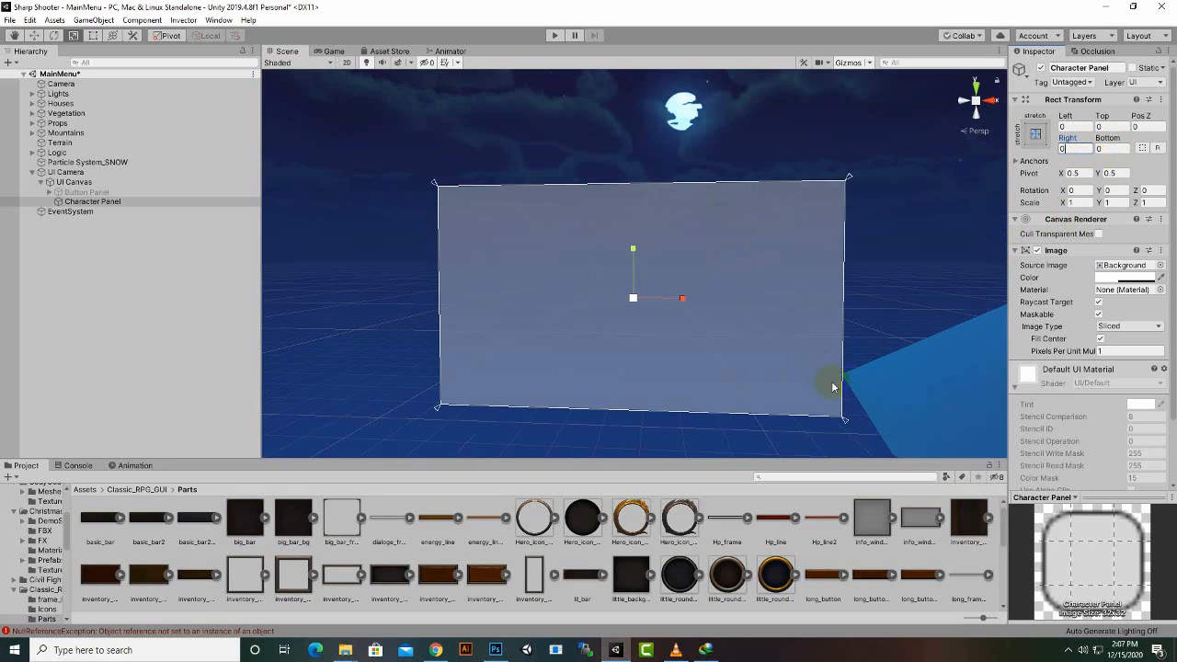
- Make the Character Panel's image fully transparent by setting its colour alpha to 0
scroll(723, 407, up, 2)
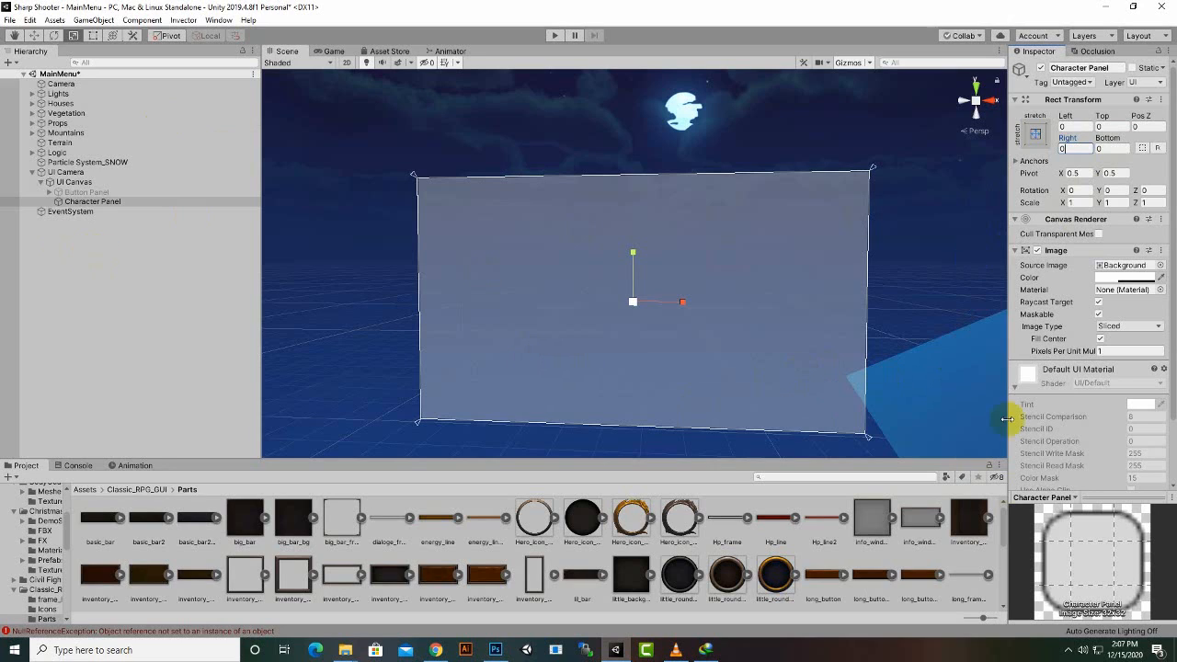
click(1124, 275)
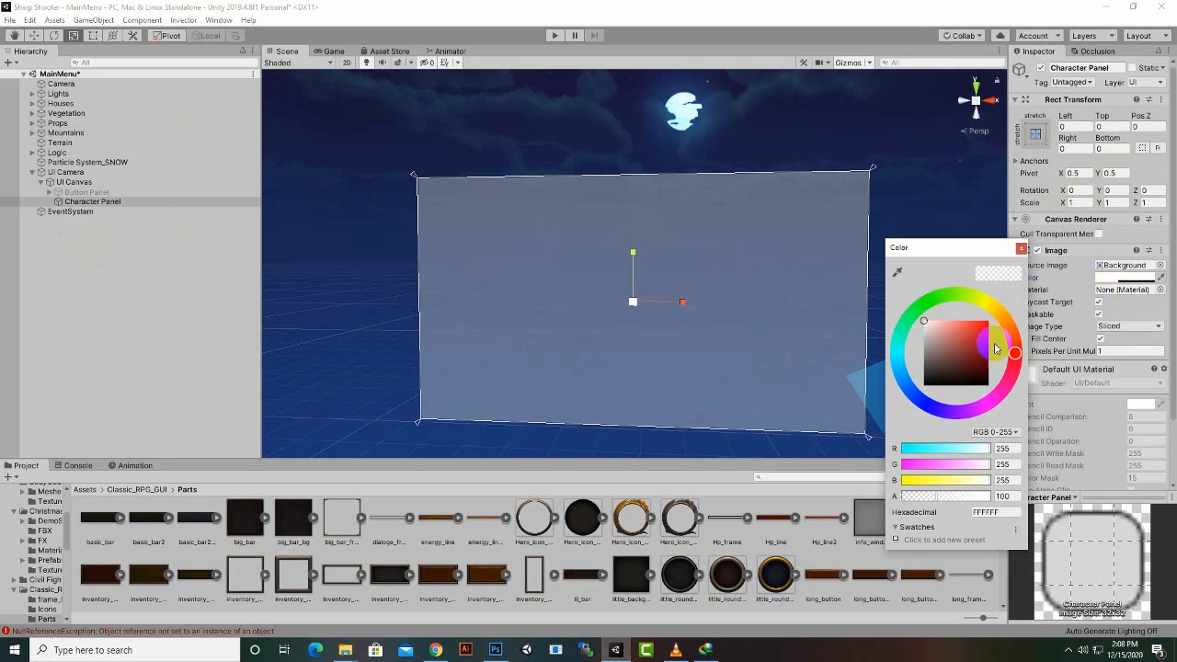
drag(956, 497, 855, 497)
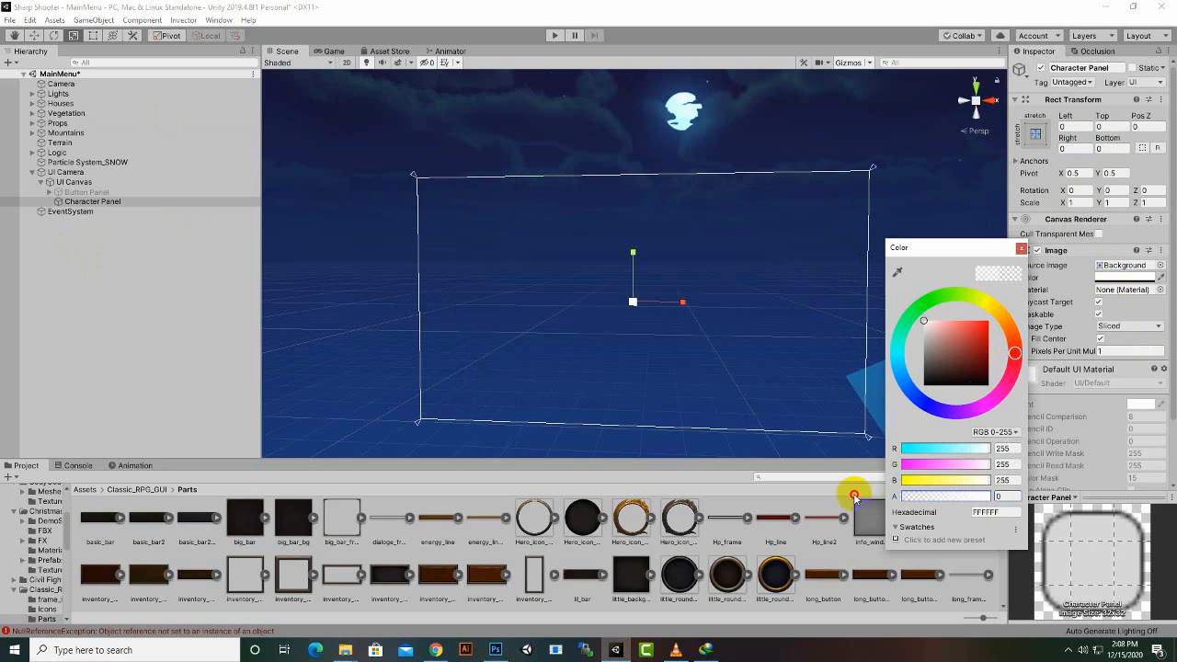
click(1021, 249)
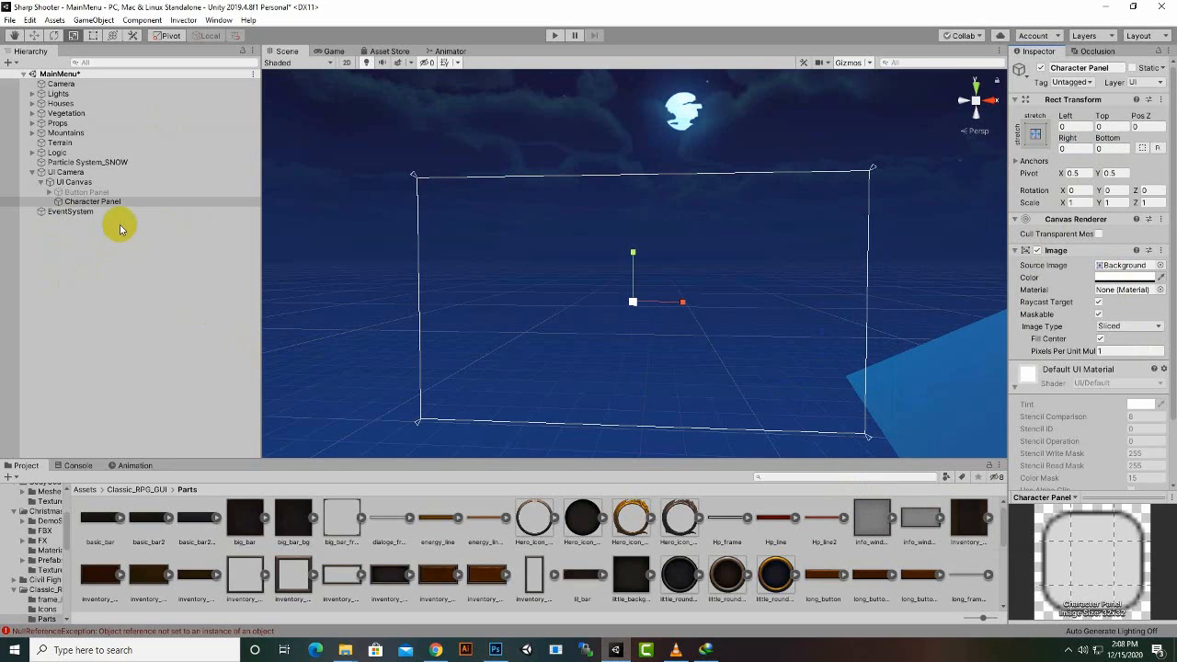
- Add a UI Panel under the Character Panel and rename it Icon Panel
right_click(117, 204)
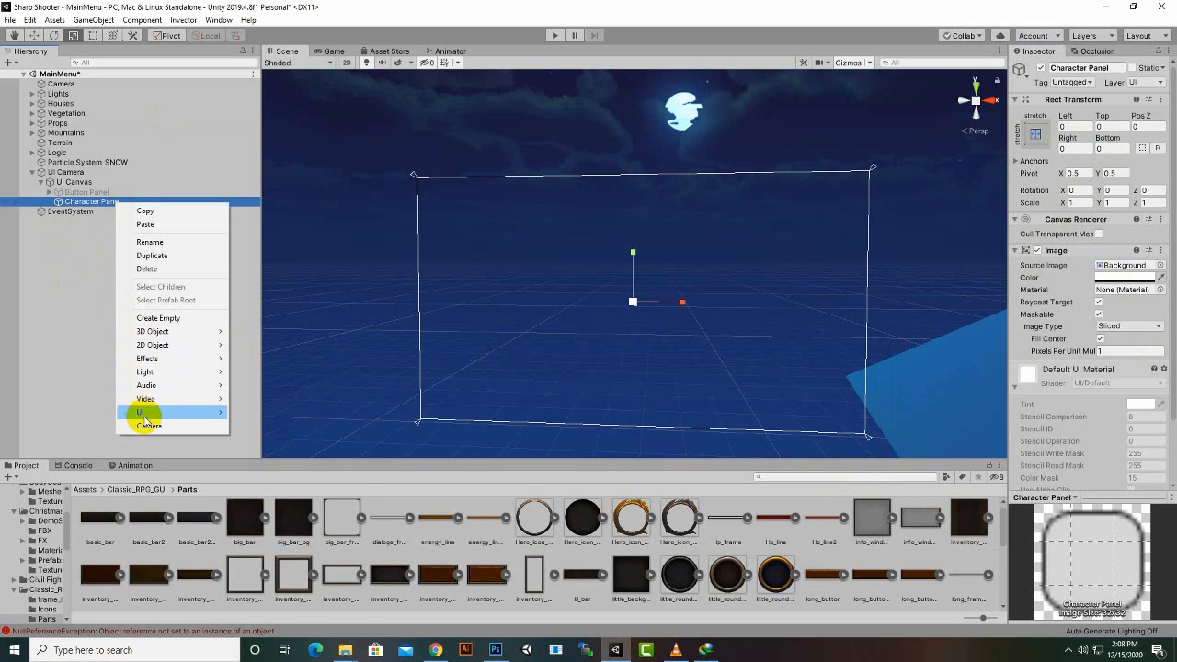
right_click(70, 191)
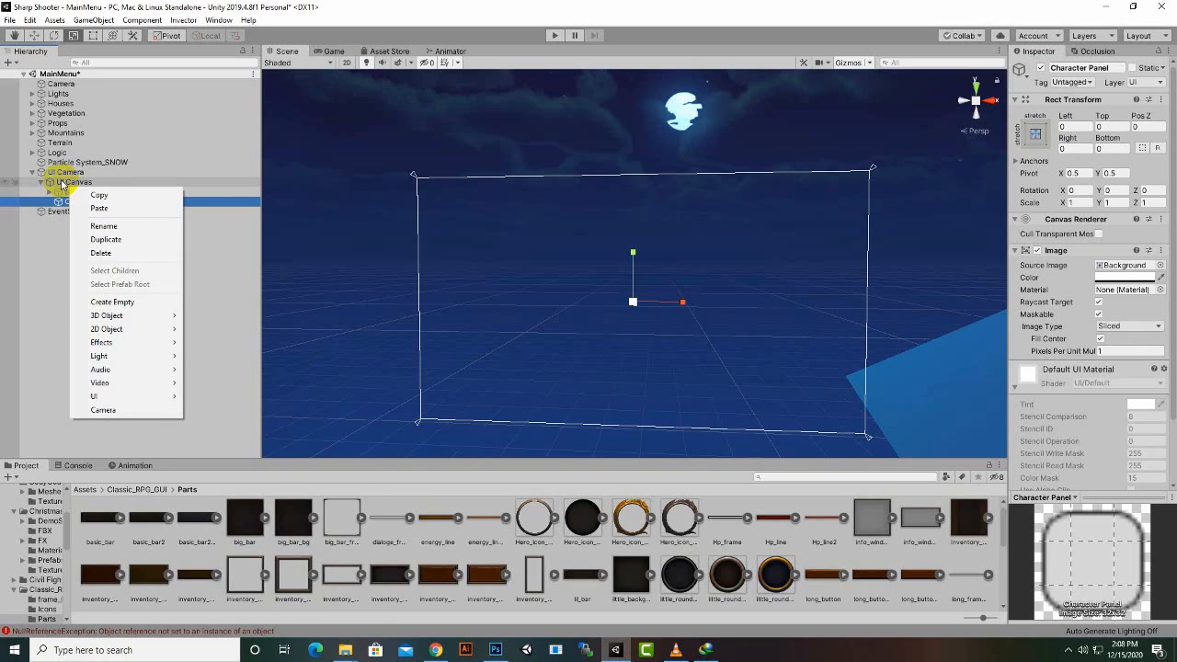
mouse_move(119, 395)
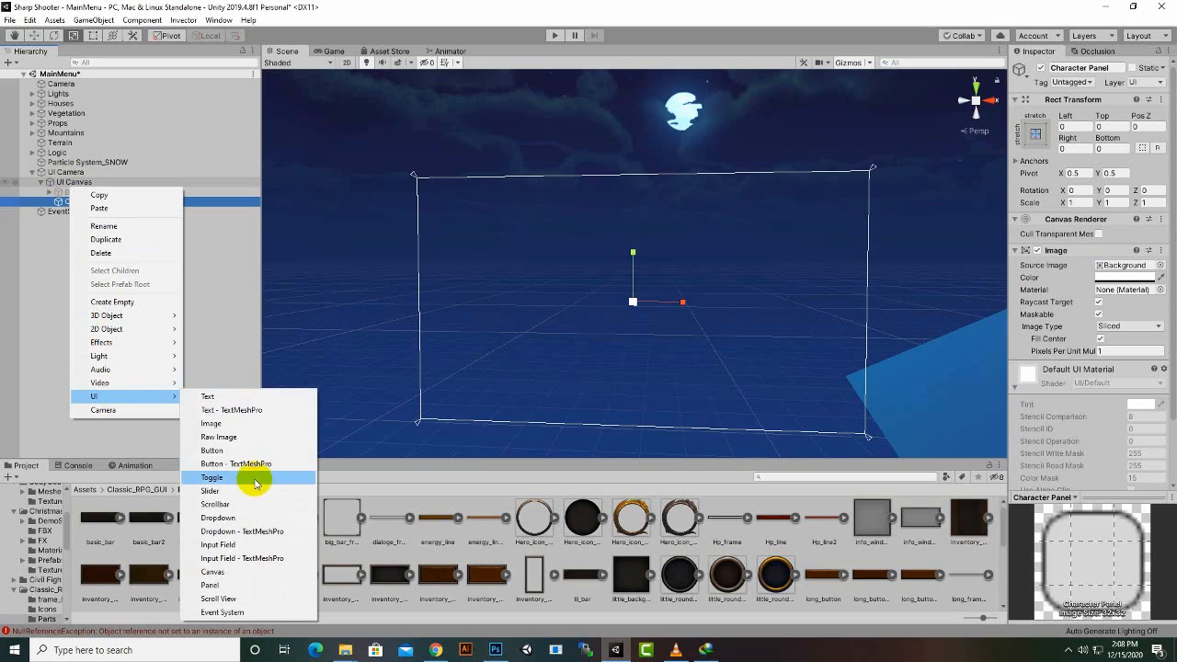
click(211, 585)
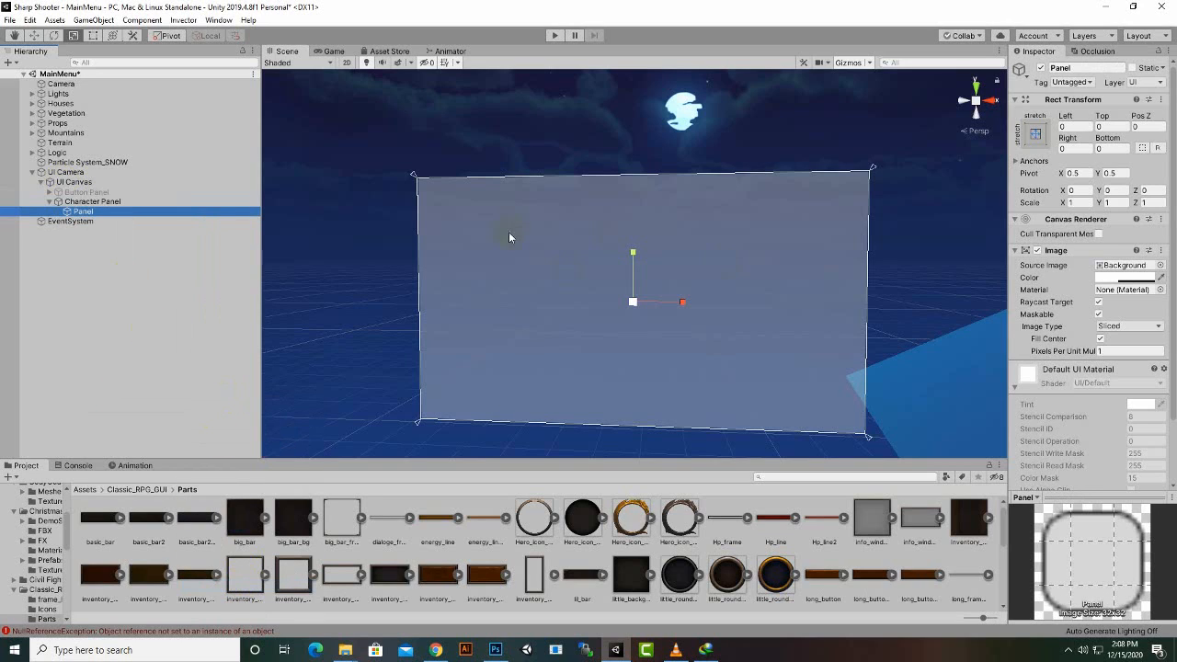
drag(101, 212, 104, 205)
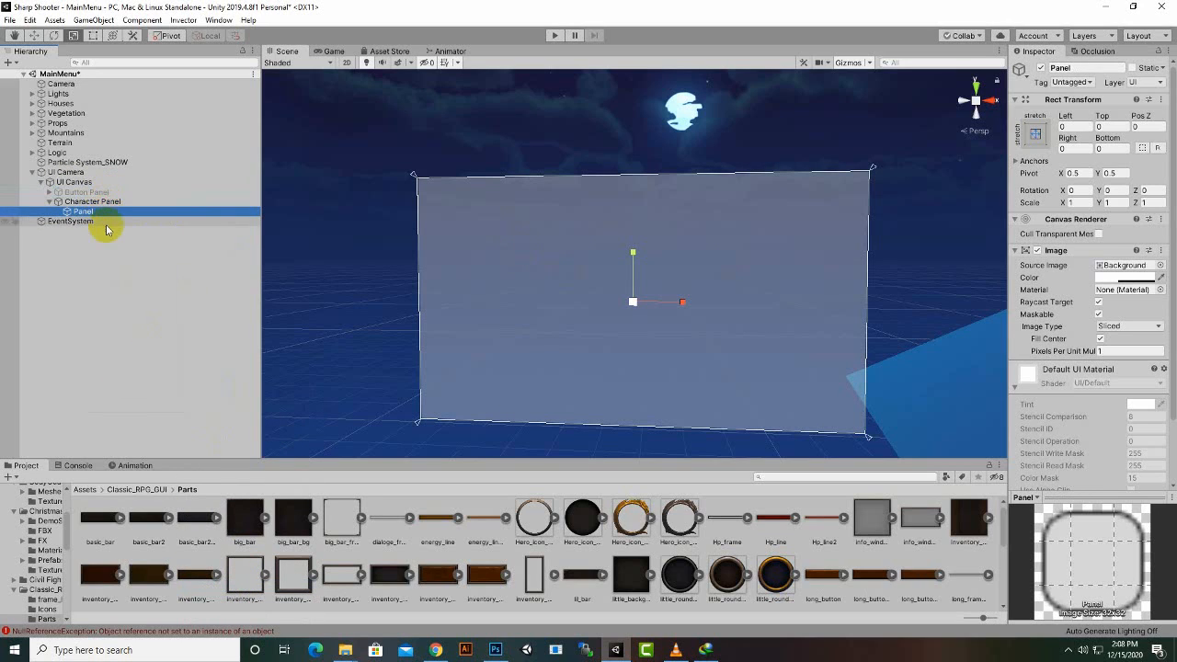
right_click(95, 212)
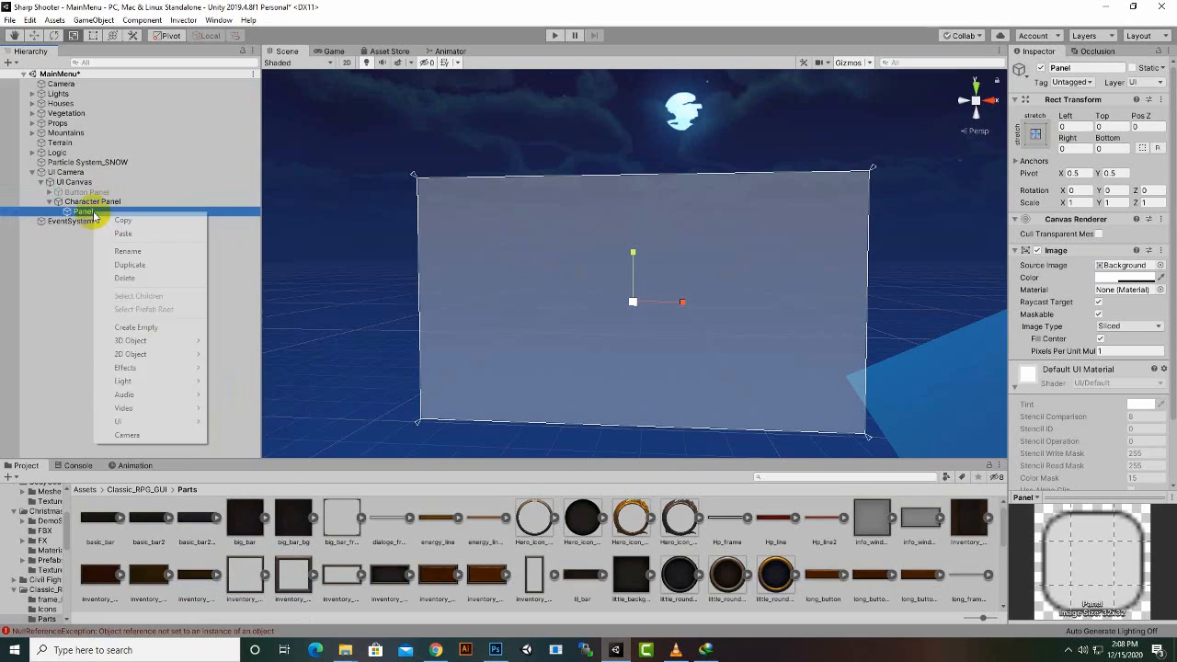
click(125, 252)
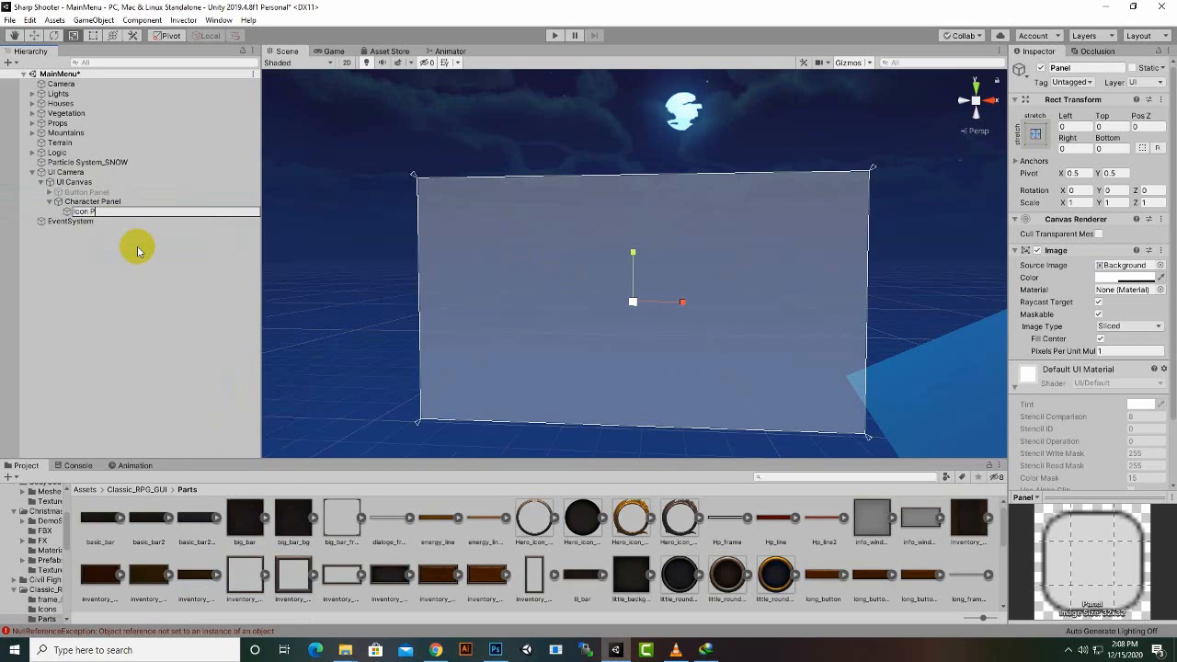
text(Icon Panel)
key(Return)
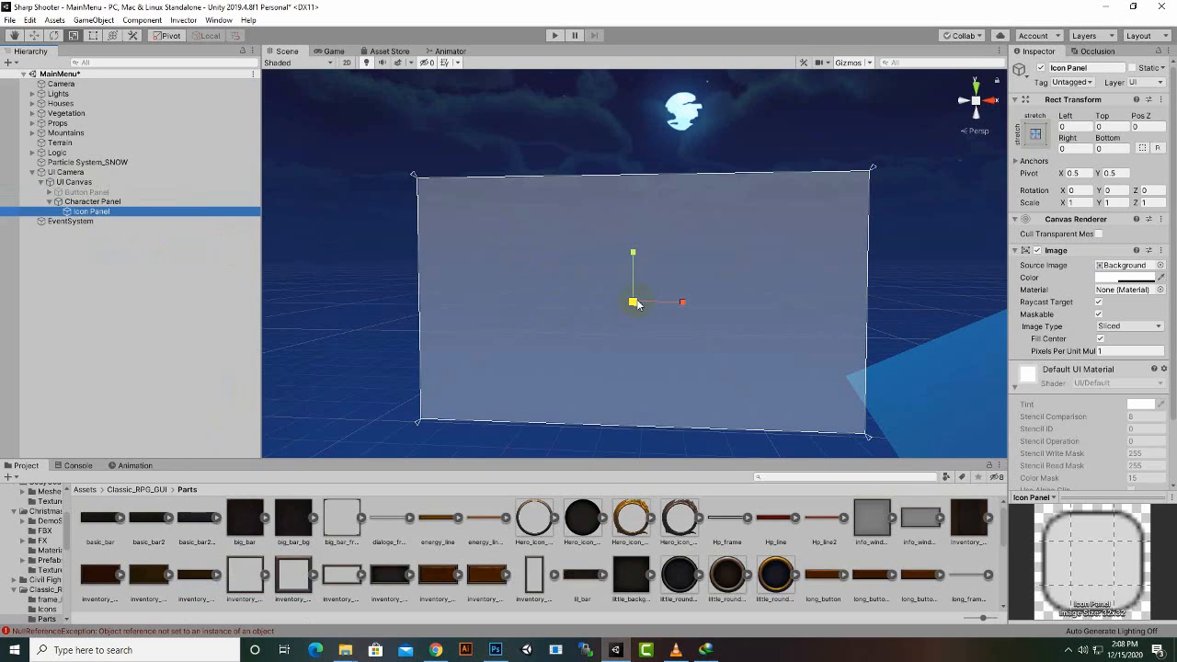
- Scale the Icon Panel uniformly to about 0.168 and place it in the canvas's upper-left corner, at about Left -491 and Top -261
drag(637, 305, 636, 357)
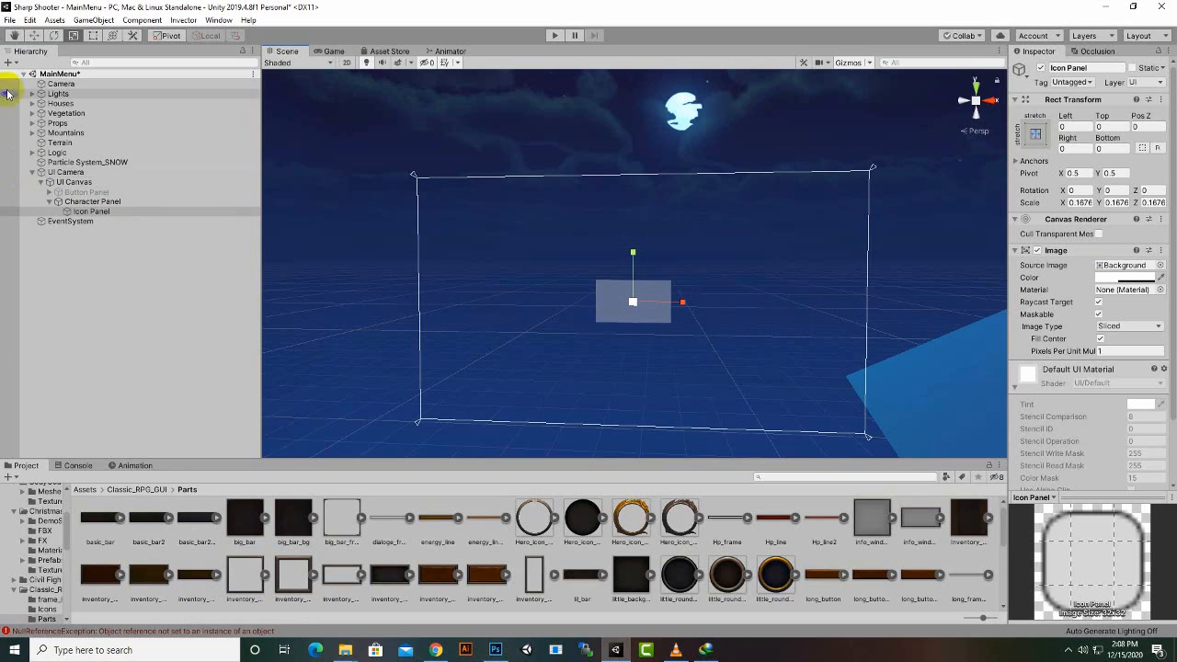
click(34, 35)
drag(633, 262, 623, 172)
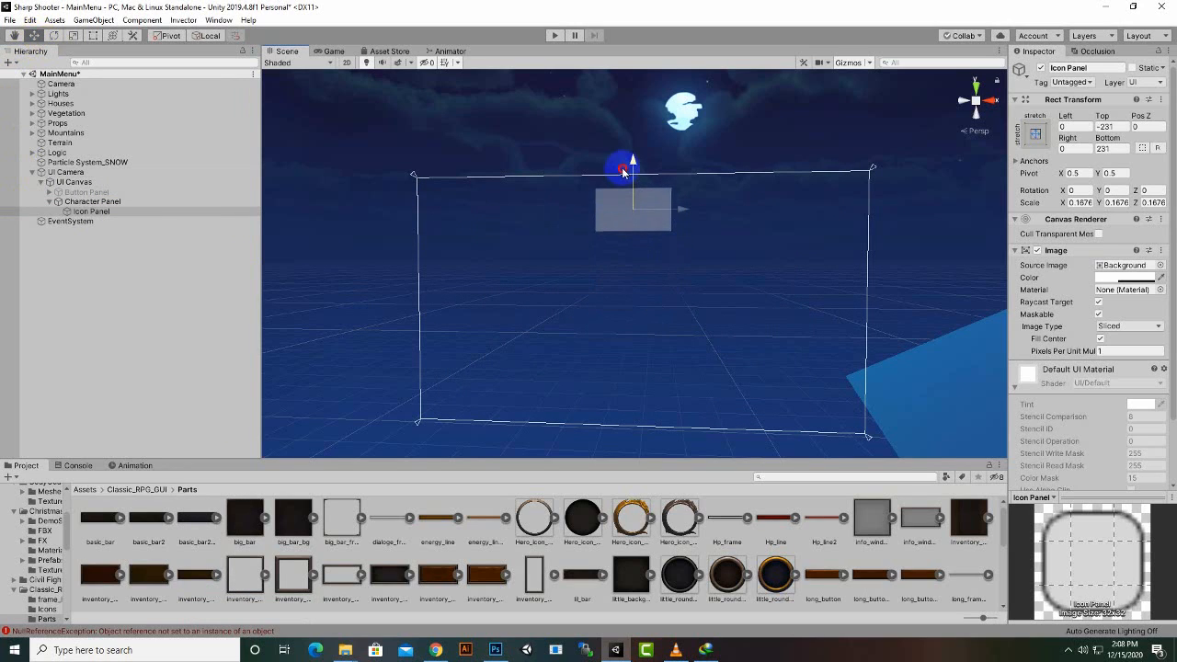
drag(678, 211, 504, 249)
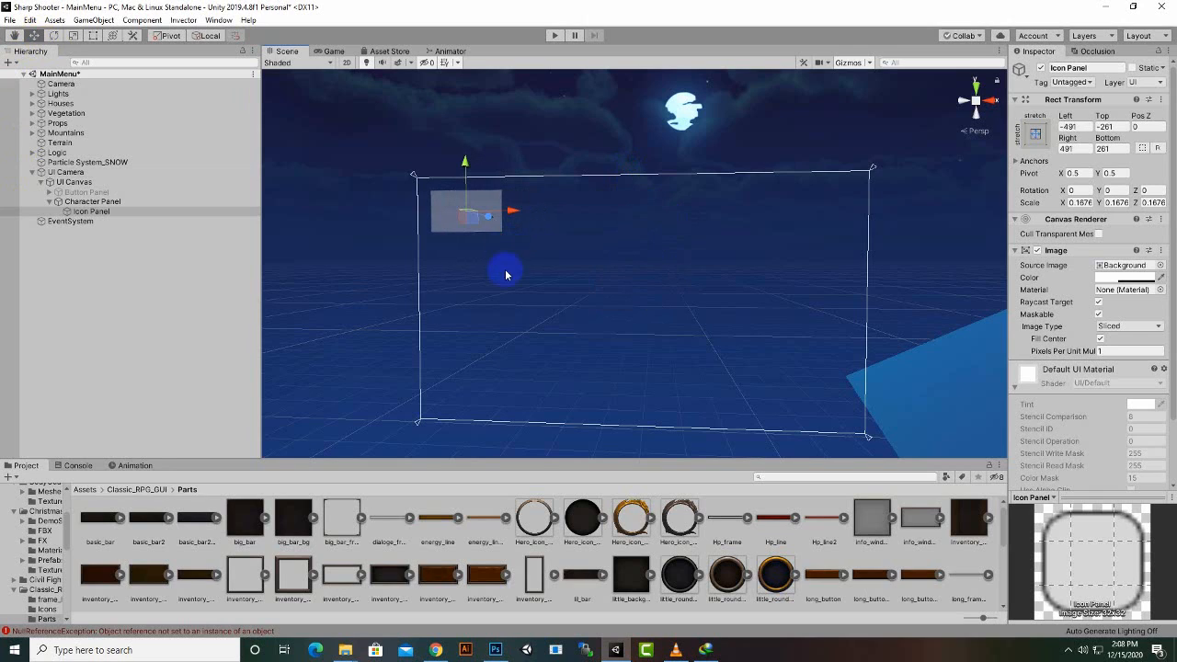
- Set the Icon Panel's anchor preset to top left
click(1038, 134)
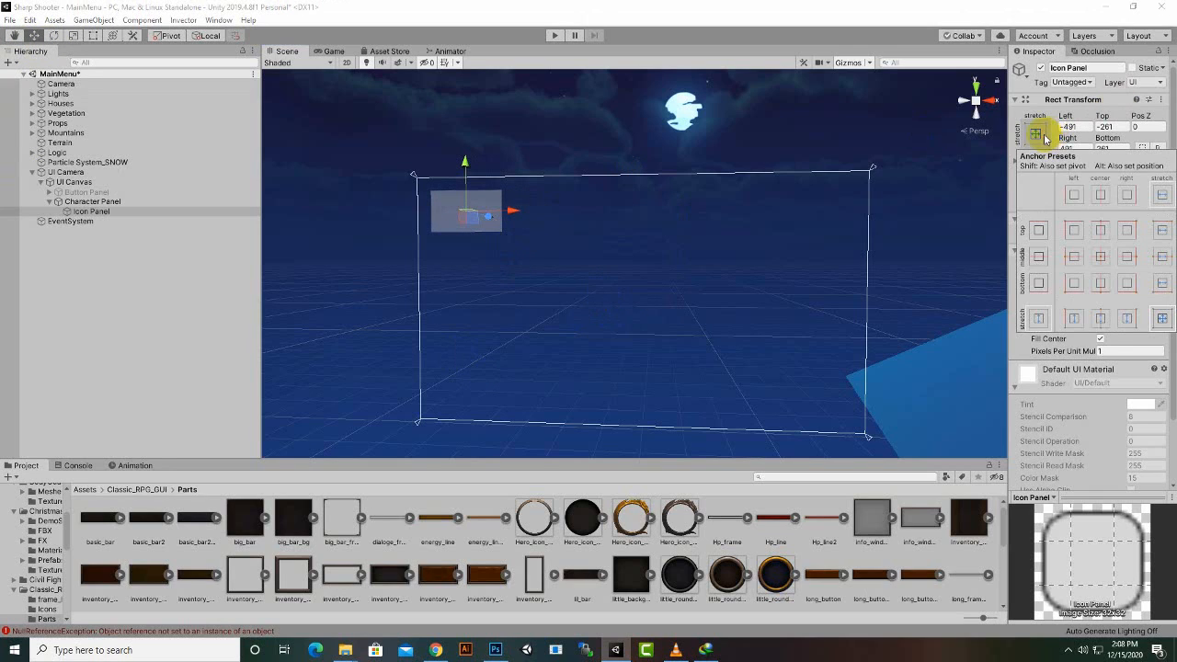
click(1073, 231)
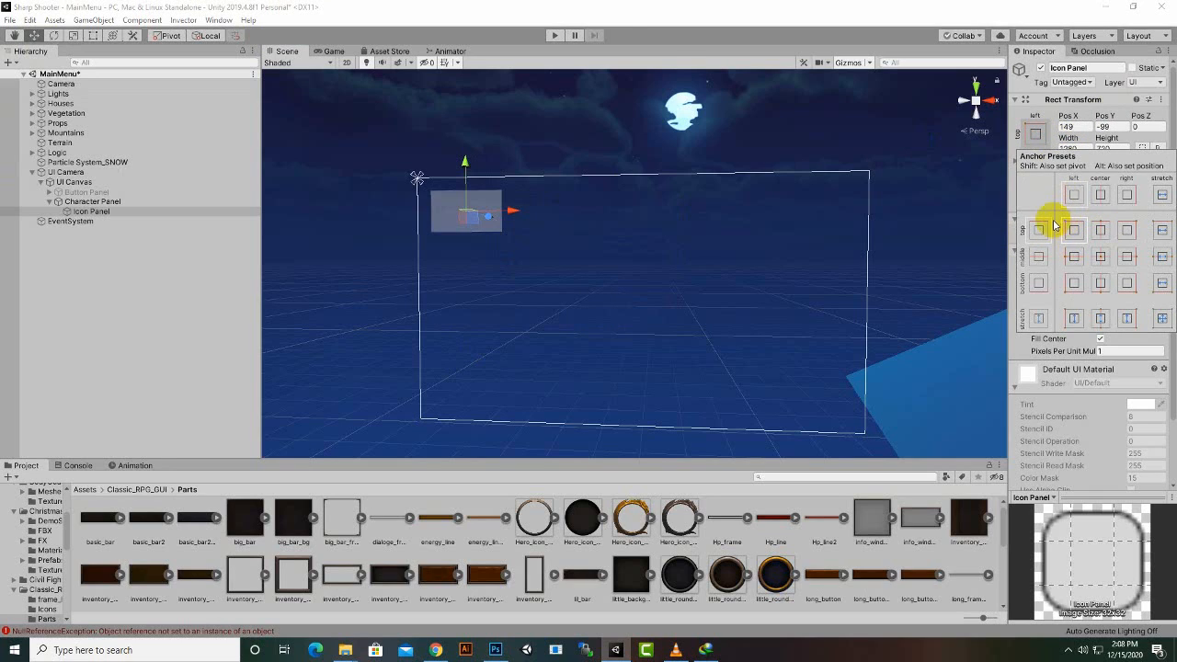
click(627, 7)
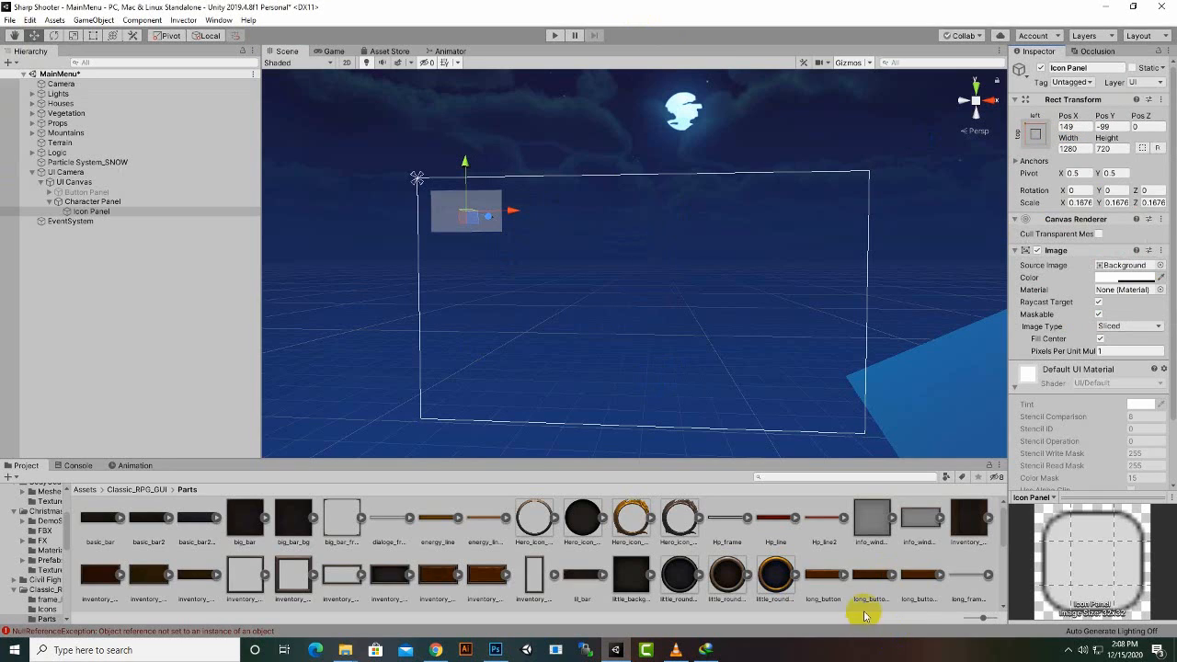
- Assign the info_window_2 sprite as the Icon Panel's source image and set its colour alpha to 255
drag(926, 518, 1116, 267)
scroll(495, 191, up, 2)
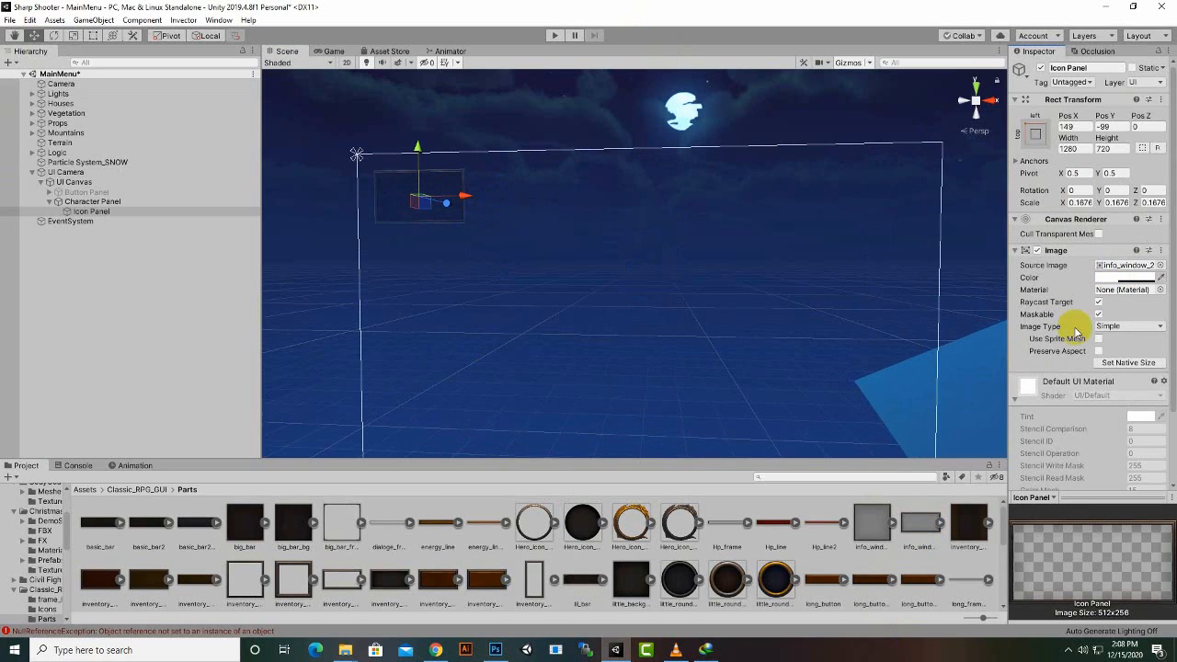
click(1126, 277)
drag(941, 497, 936, 501)
click(1002, 495)
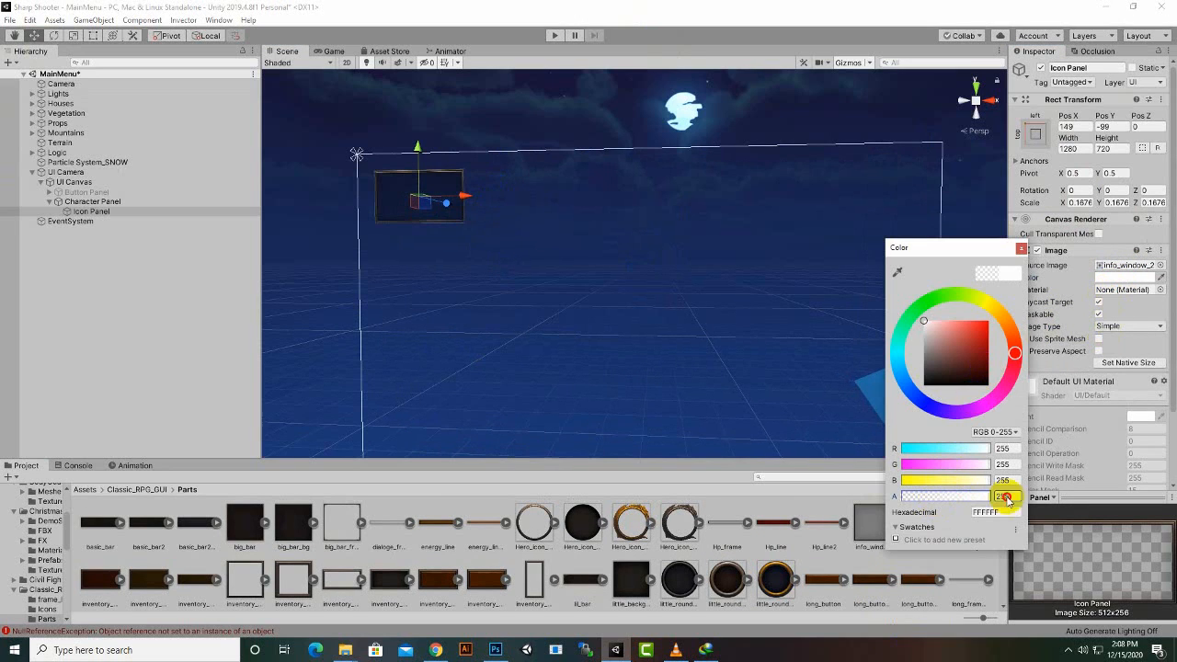
click(1021, 248)
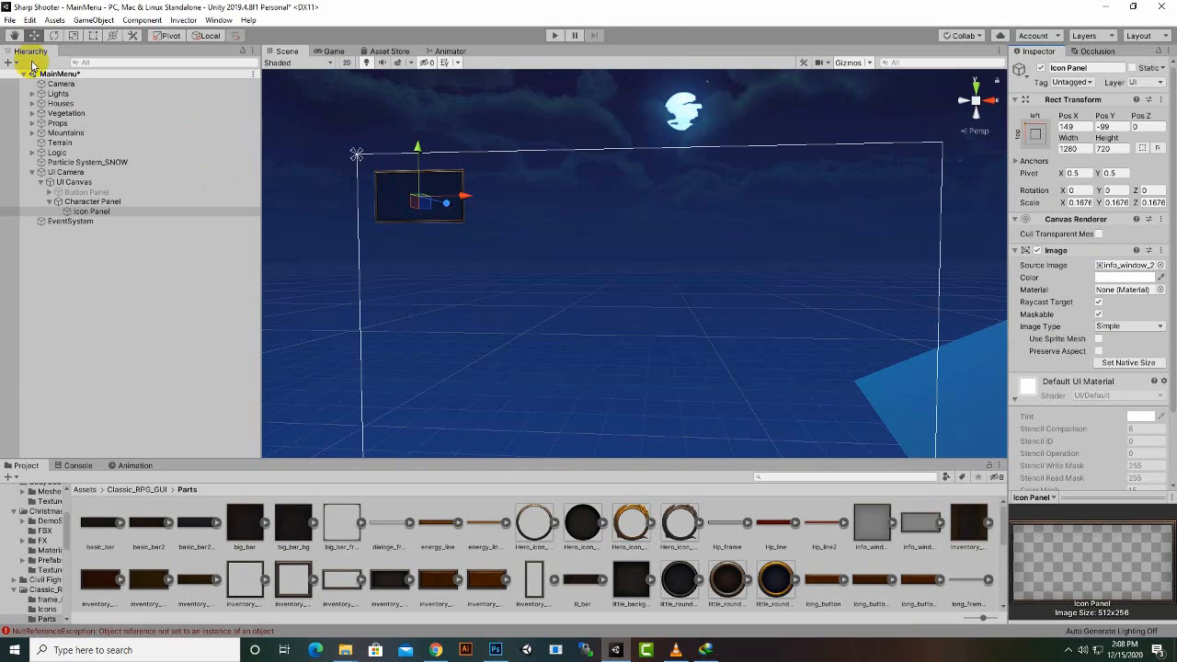
- Scale the Icon Panel down uniformly to about 0.093 and move it to about Pos X 94, Pos Y -61 in the canvas corner
click(73, 36)
scroll(491, 230, up, 5)
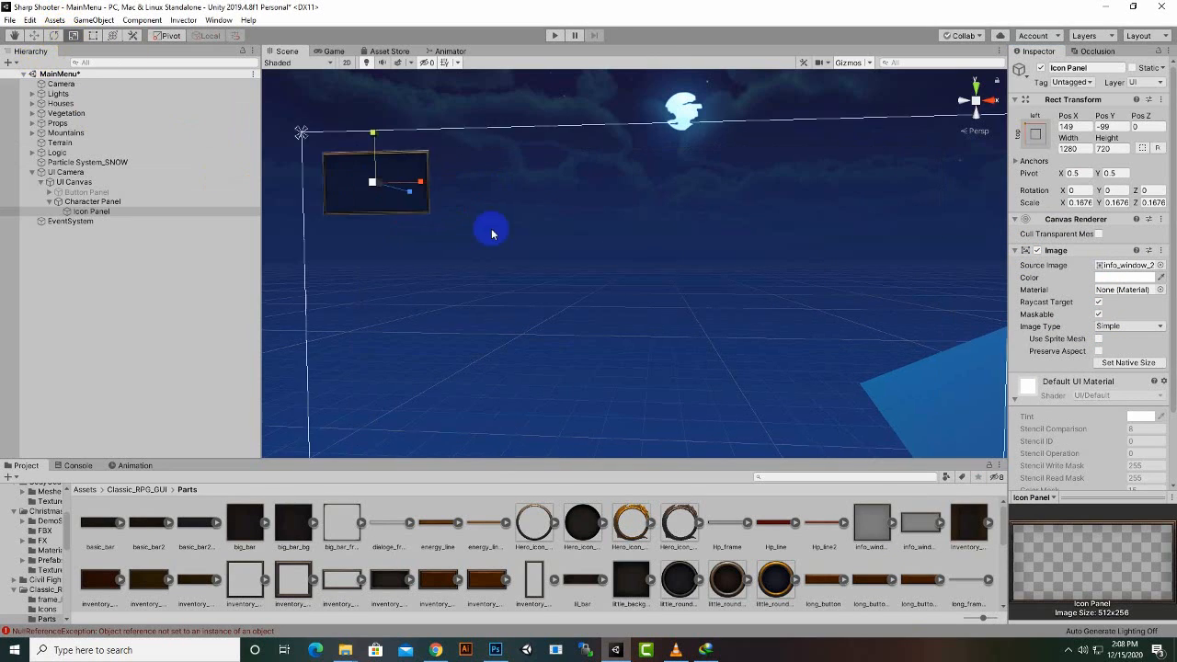
middle_drag(491, 230, 662, 289)
mouse_move(533, 227)
mouse_down()
mouse_move(540, 259)
mouse_move(552, 234)
mouse_up()
click(34, 35)
drag(513, 183, 499, 156)
- Duplicate the Icon Panel and rename the copy Char Info Panel
key(ctrl+d)
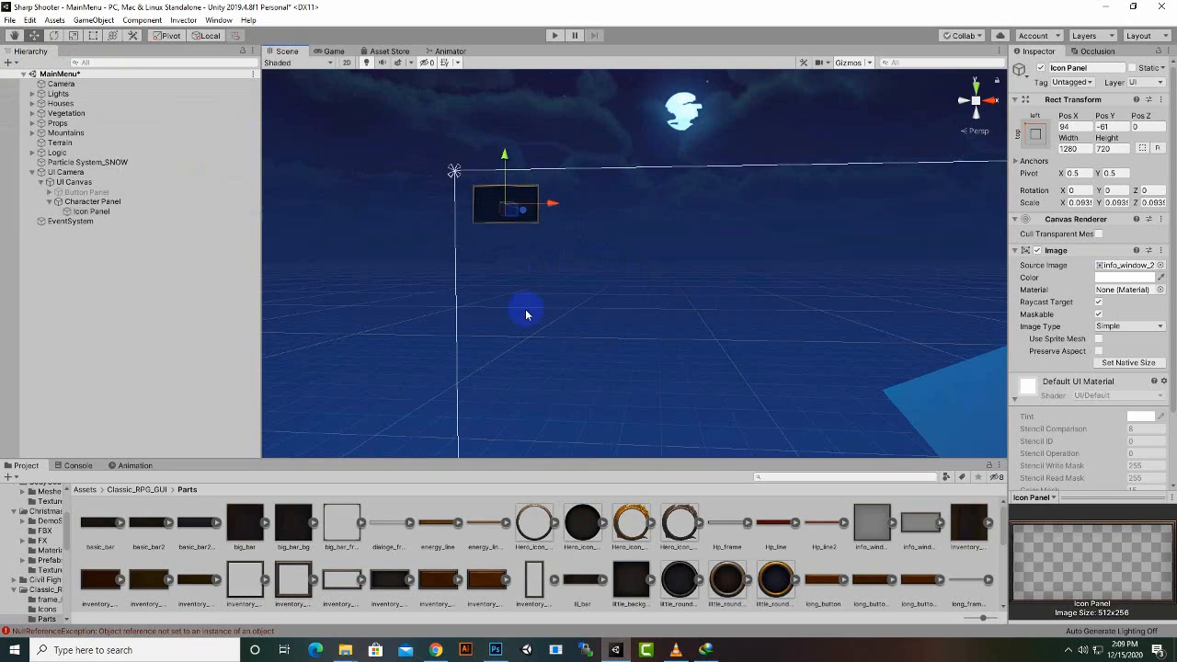
right_click(98, 222)
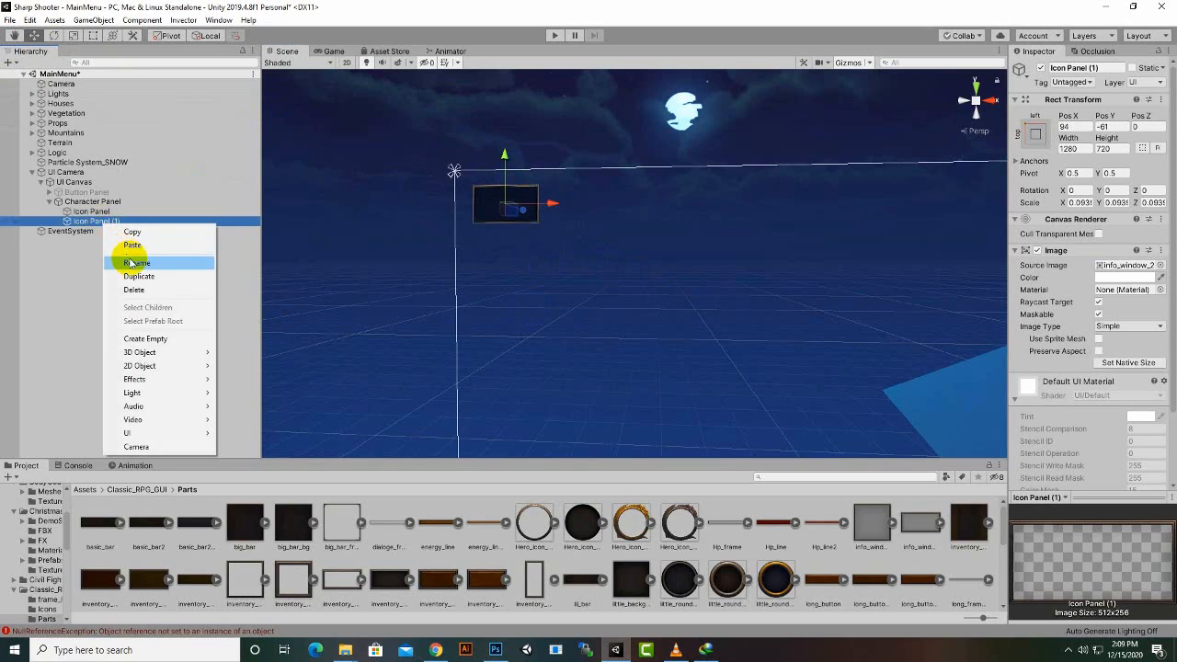
click(124, 250)
text(Char Info)
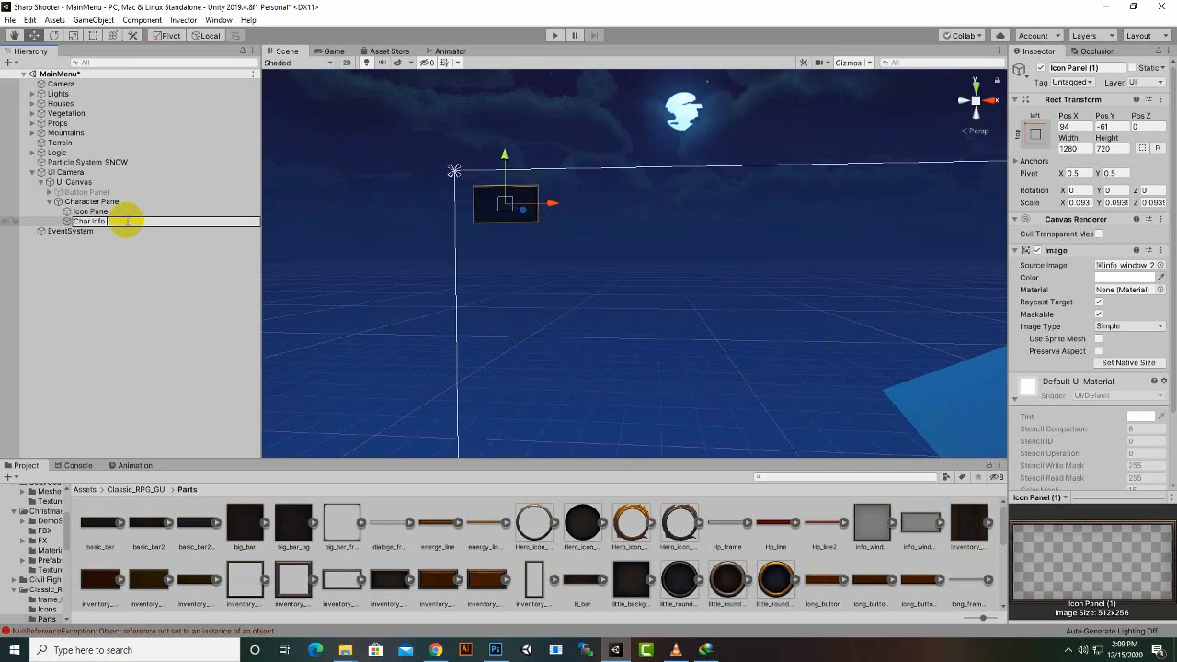
text(Panel)
key(Return)
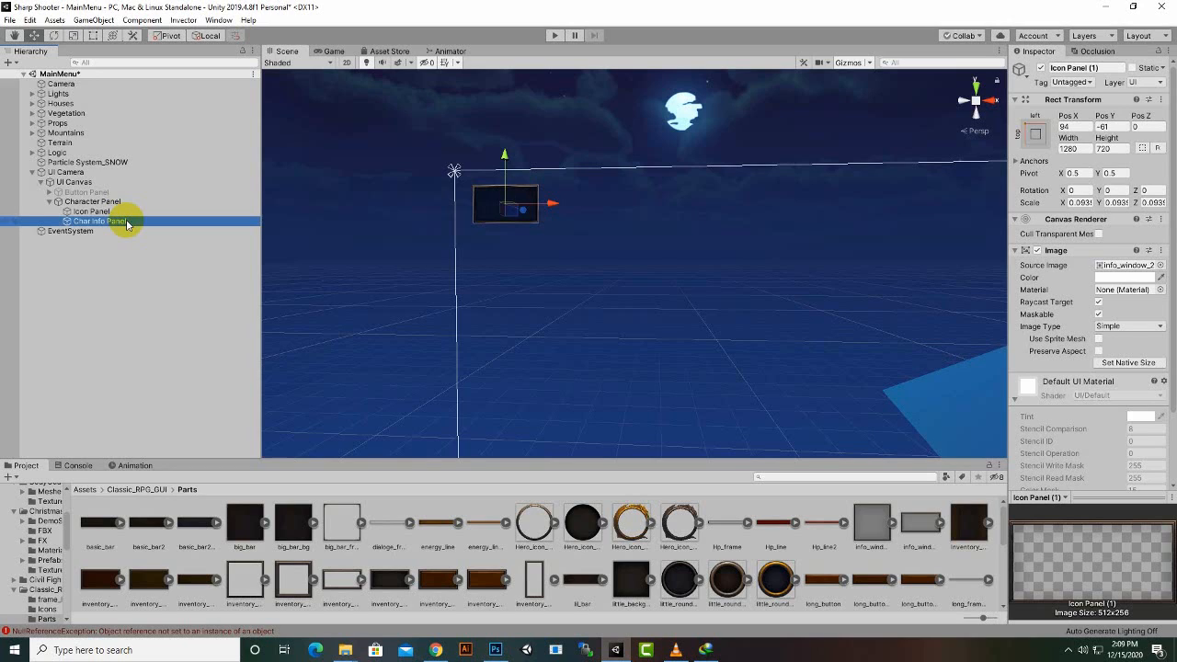
- Place the Char Info Panel beside the Icon Panel at about Pos X 243 and widen it to an X scale of about 0.139
drag(552, 204, 665, 206)
click(74, 36)
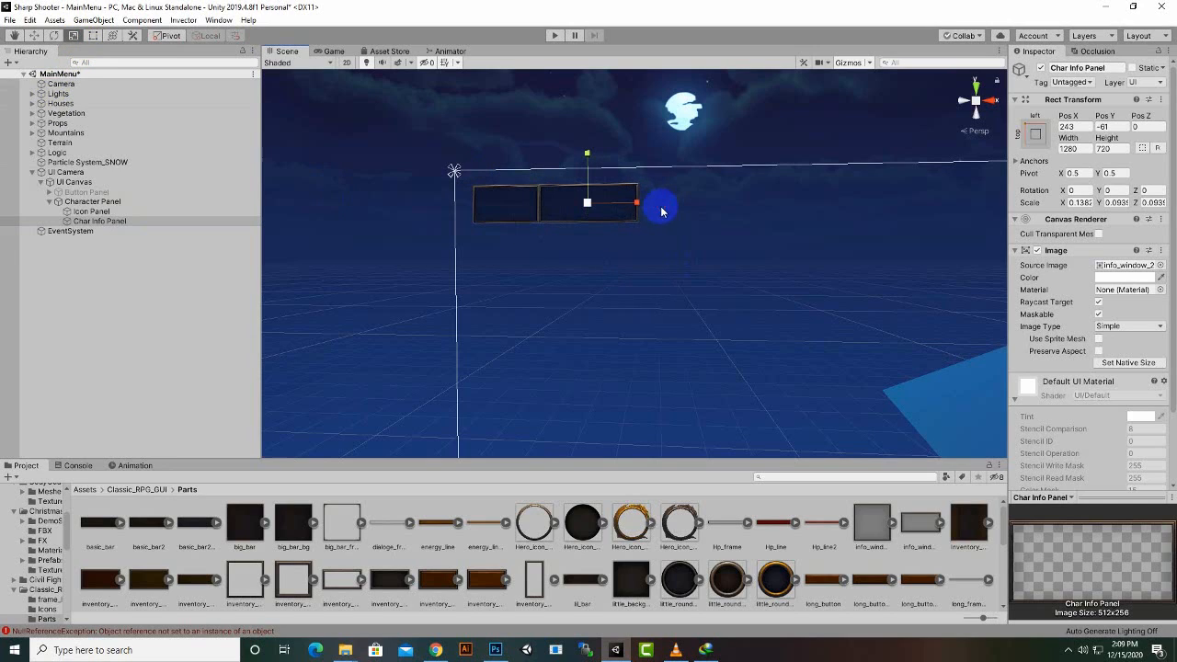
- Narrow the Icon Panel to an X scale of about 0.063 at Pos X 69, and shift the Char Info Panel to about Pos X 218
click(90, 213)
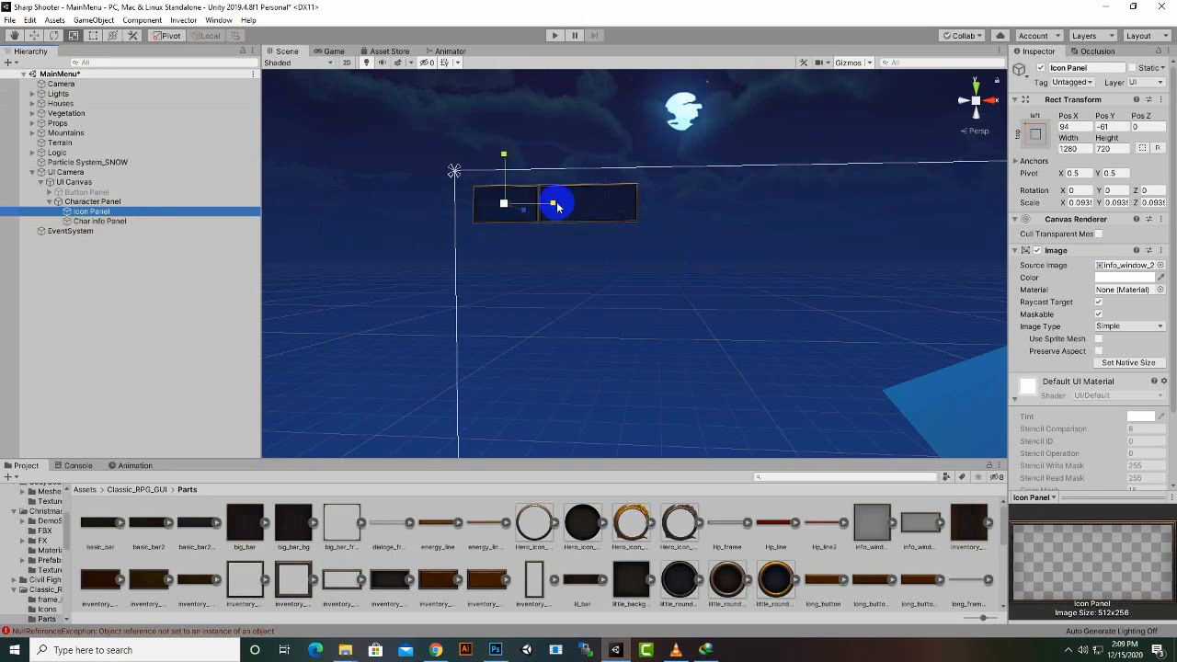
drag(556, 203, 539, 207)
click(33, 35)
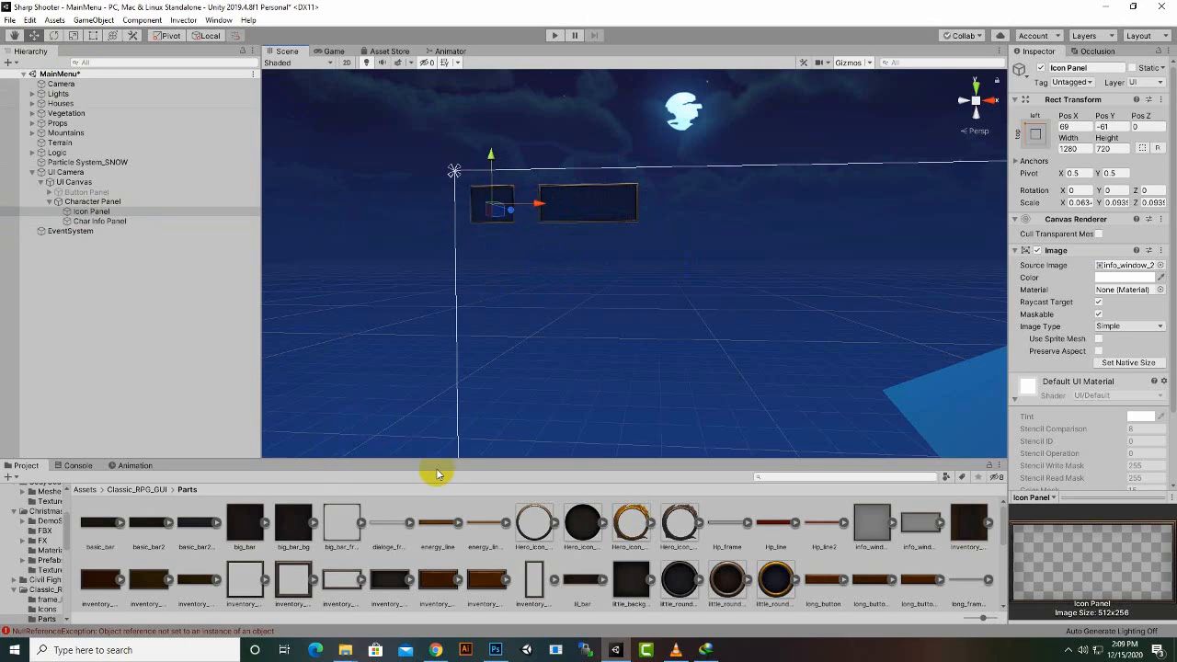
click(92, 221)
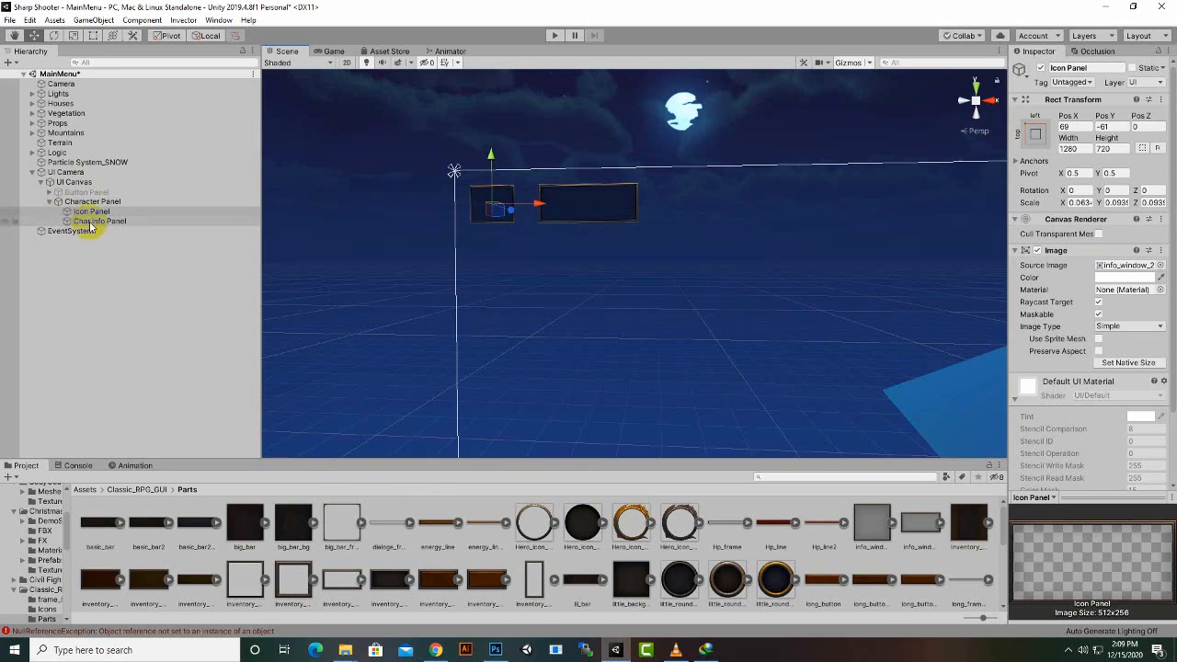
drag(633, 209, 619, 210)
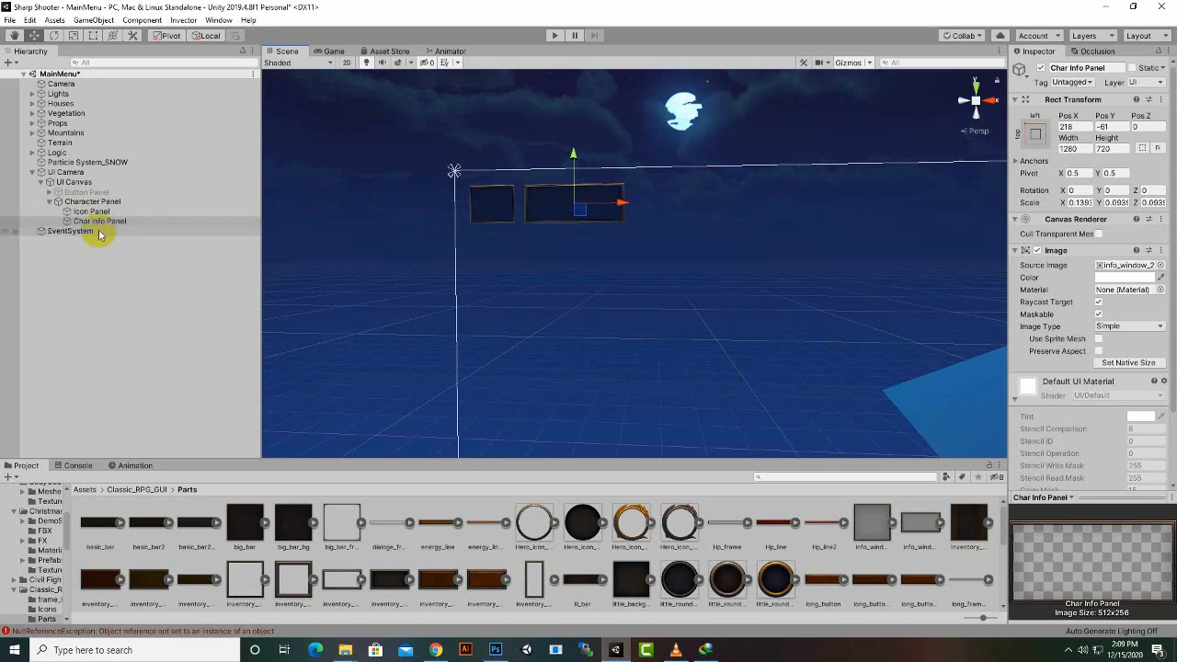
- Add a UI Text object under the Character Panel
right_click(89, 202)
right_click(66, 185)
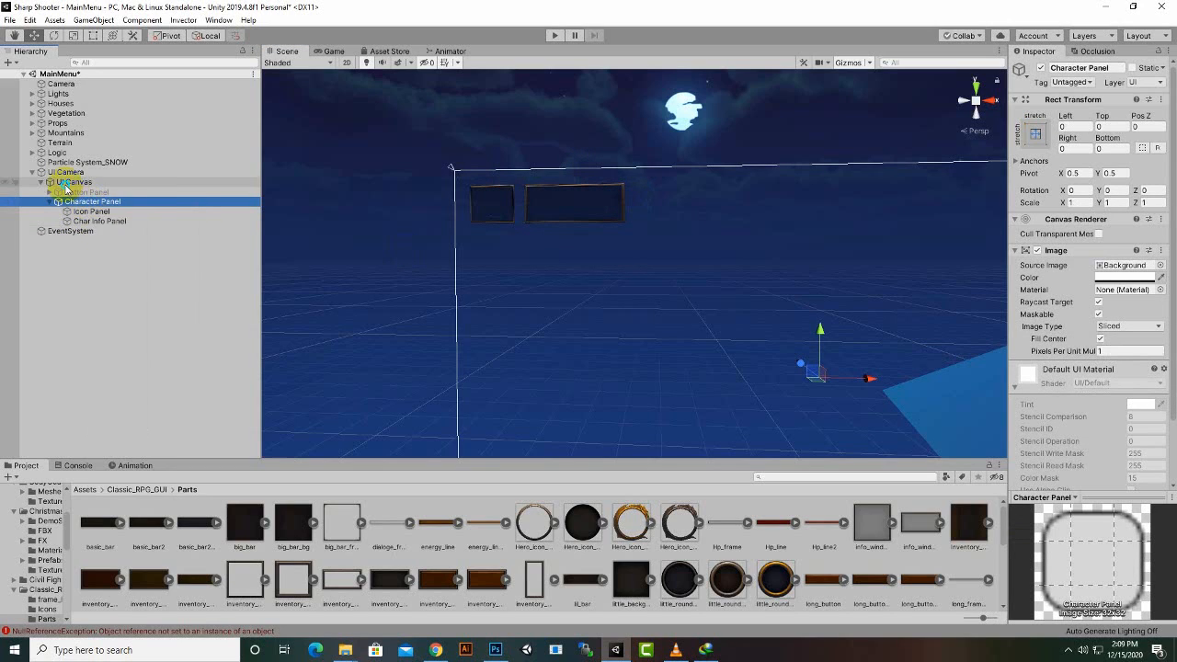
mouse_move(148, 400)
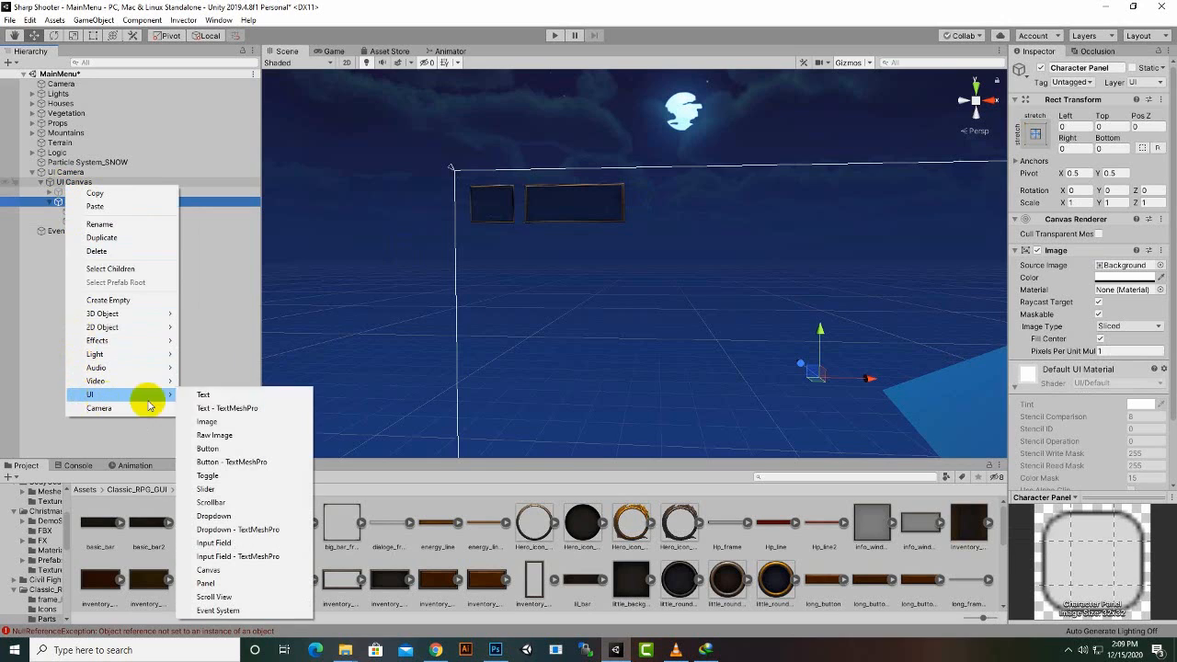
click(222, 396)
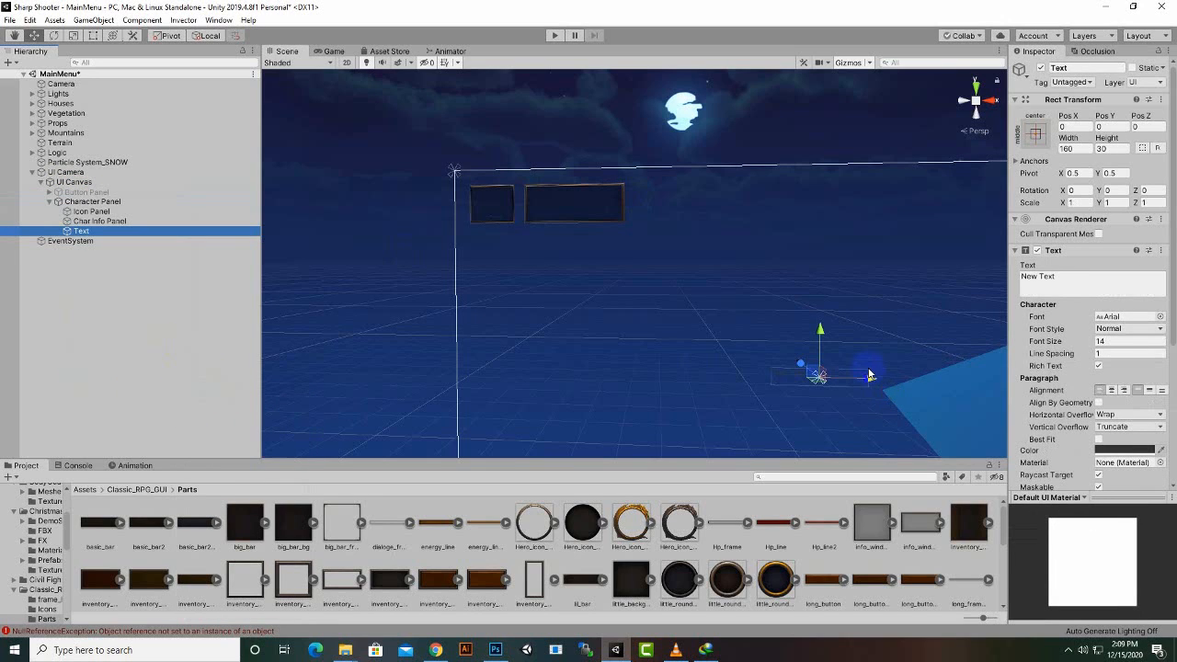
- Set the new text's colour to white (FFFFFF) and its font to Endgame DEMO
click(1126, 450)
drag(929, 377, 878, 310)
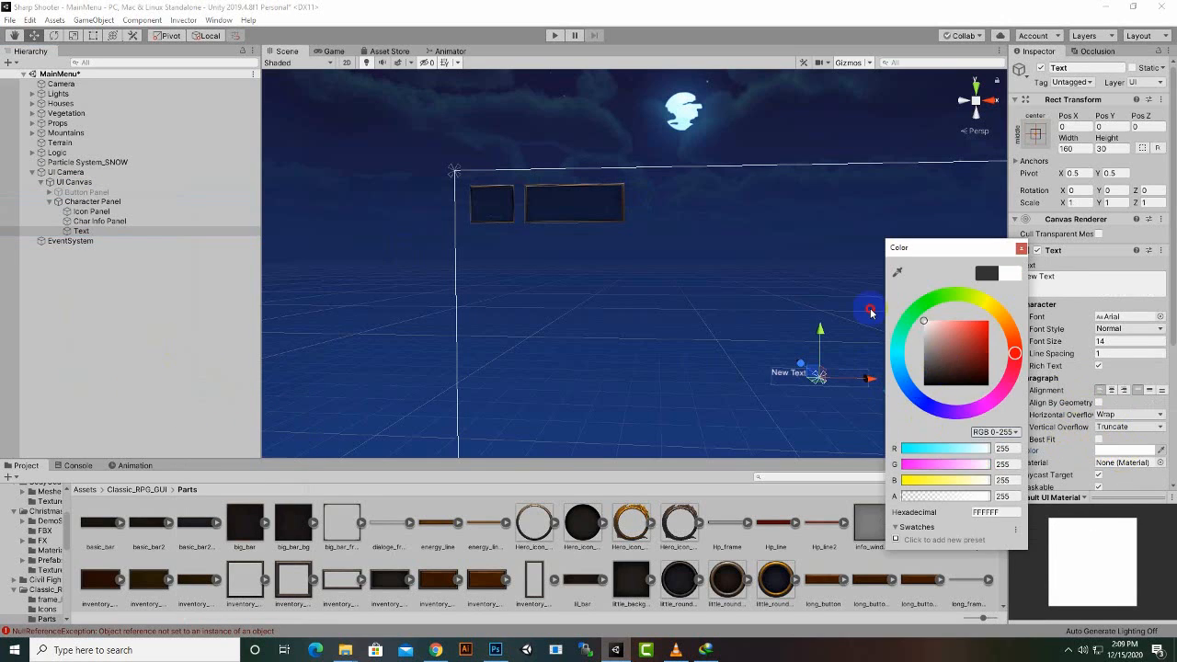
click(1021, 249)
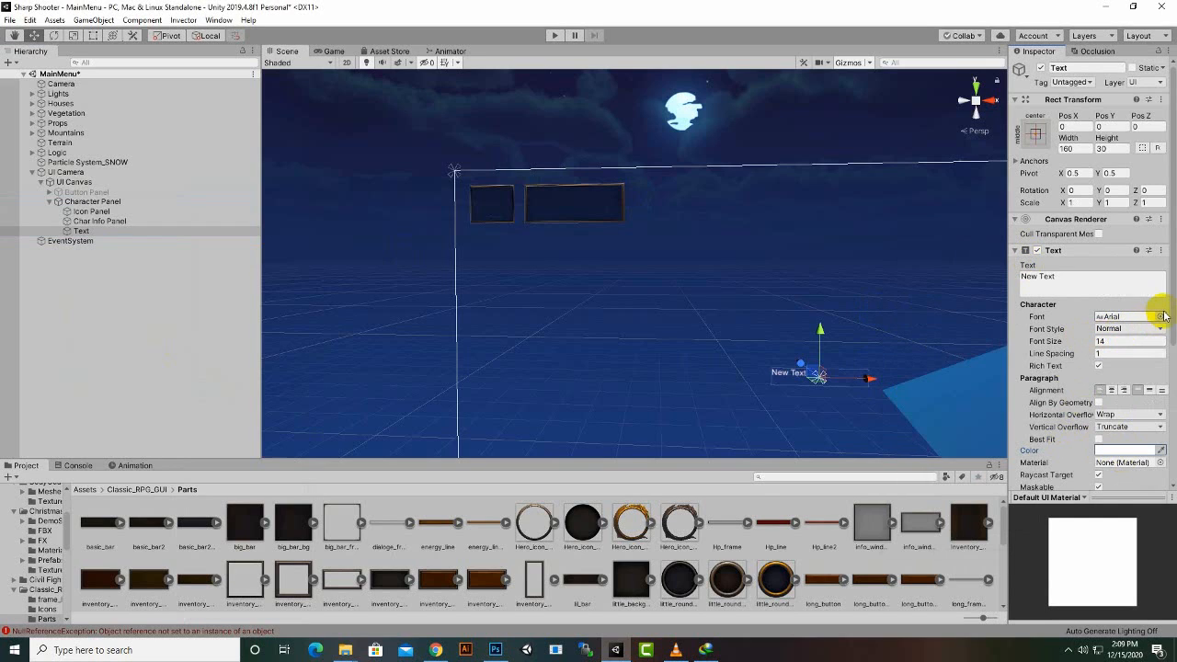
click(1162, 316)
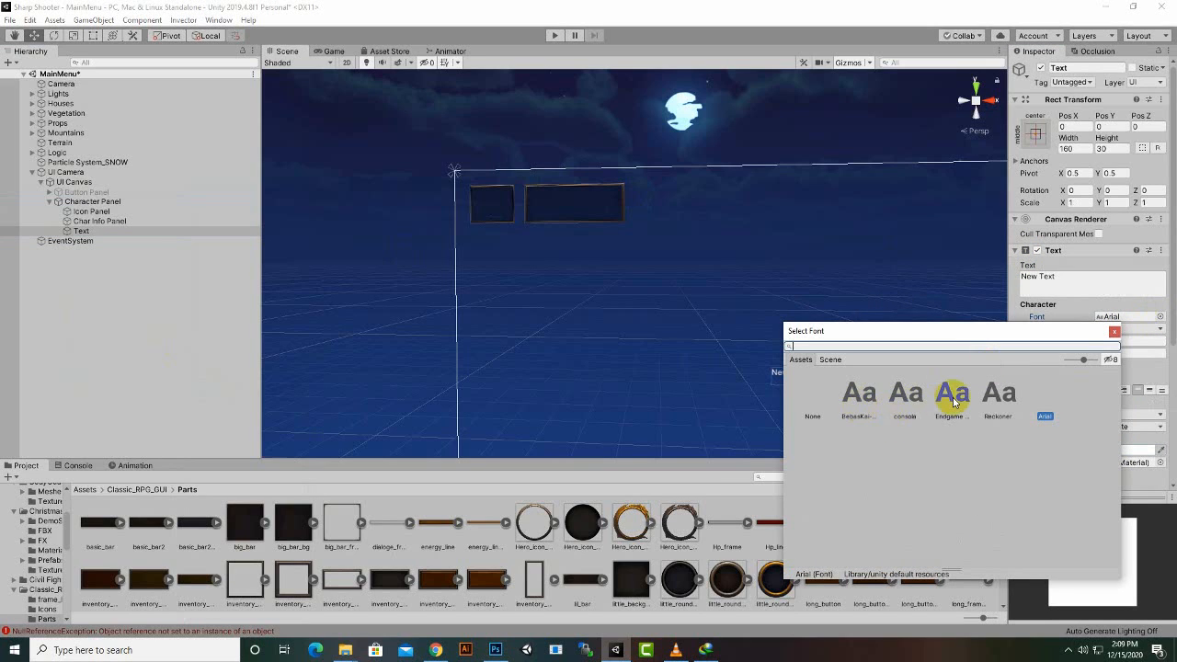
double_click(953, 396)
- Anchor the text to the top left and place it over the Icon Panel at about Pos X 114, Pos Y -44
drag(796, 331, 789, 150)
click(1038, 132)
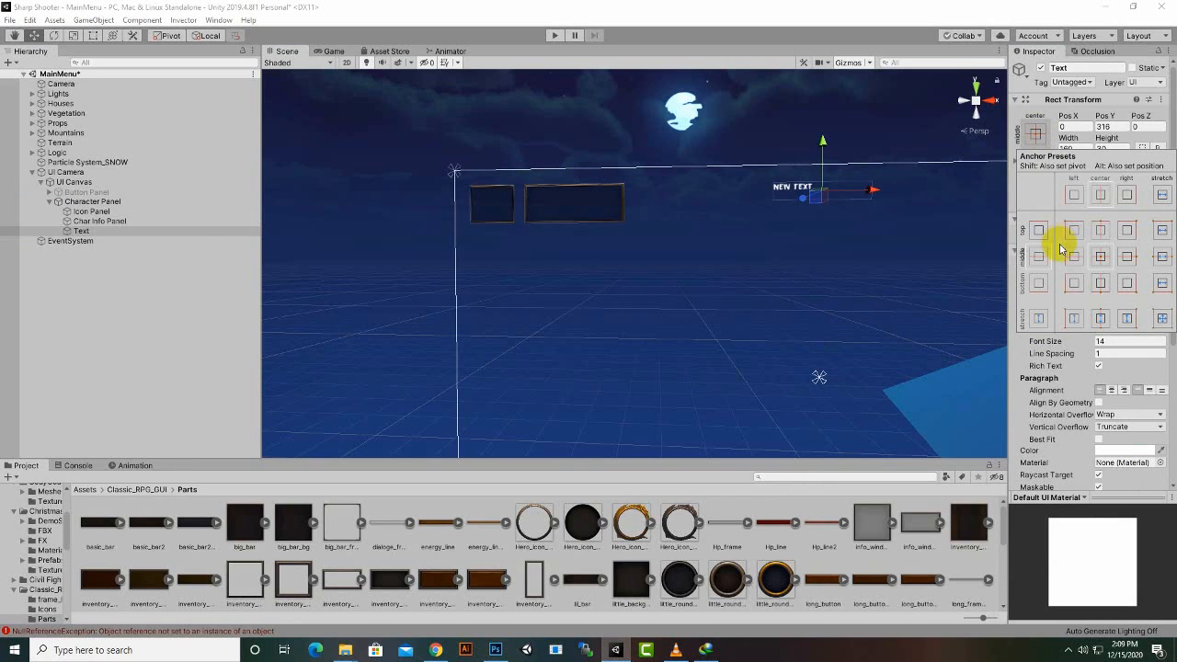
click(1067, 230)
click(854, 193)
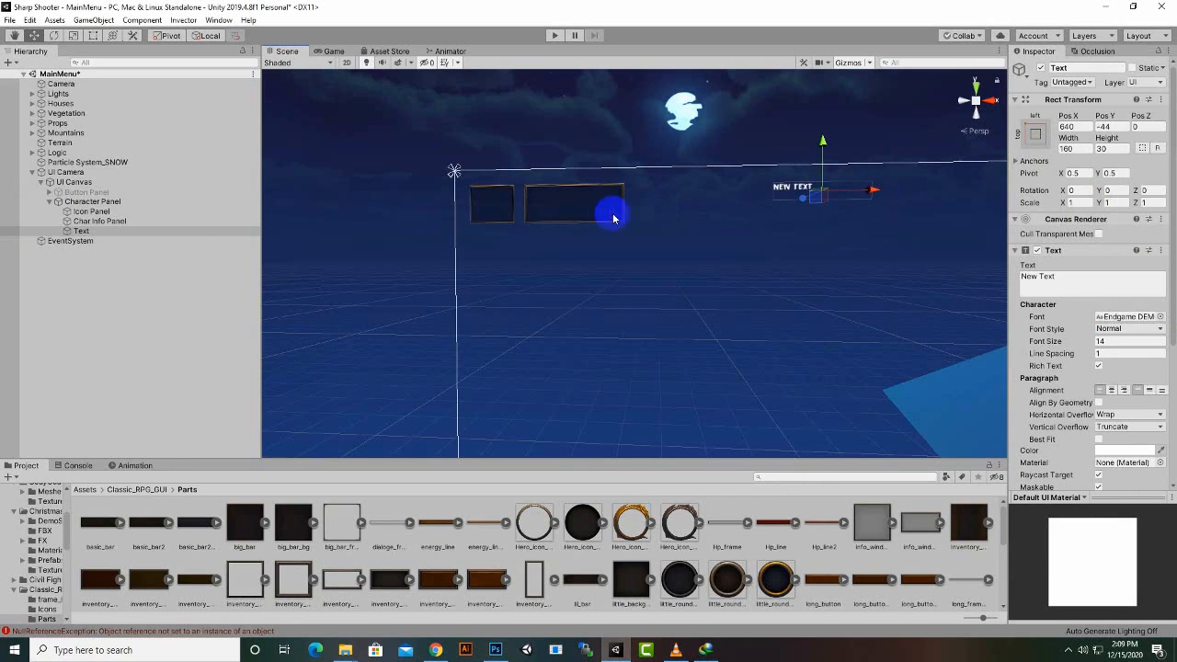
drag(867, 193, 552, 239)
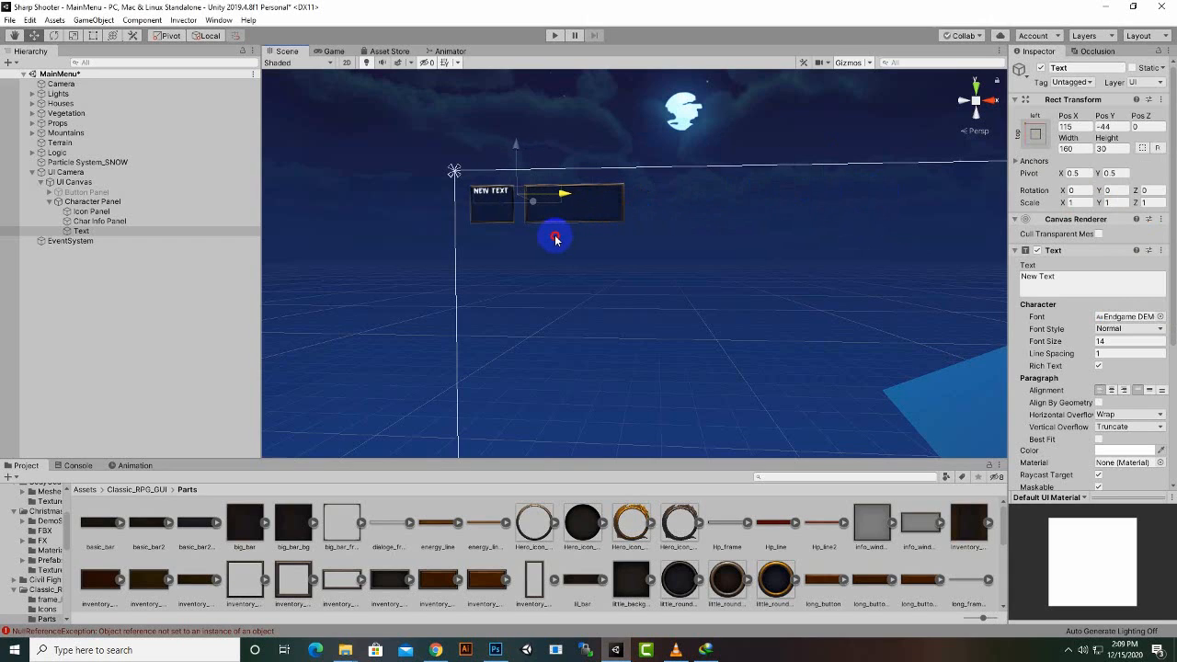
- Move the Icon Panel and Char Info Panel together down until they sit just below the text
click(99, 221)
ctrl+click(91, 212)
mouse_move(567, 172)
mouse_down()
mouse_move(578, 184)
mouse_move(569, 179)
mouse_up()
- Change the text object's content to CHARACTER SELECT
click(98, 231)
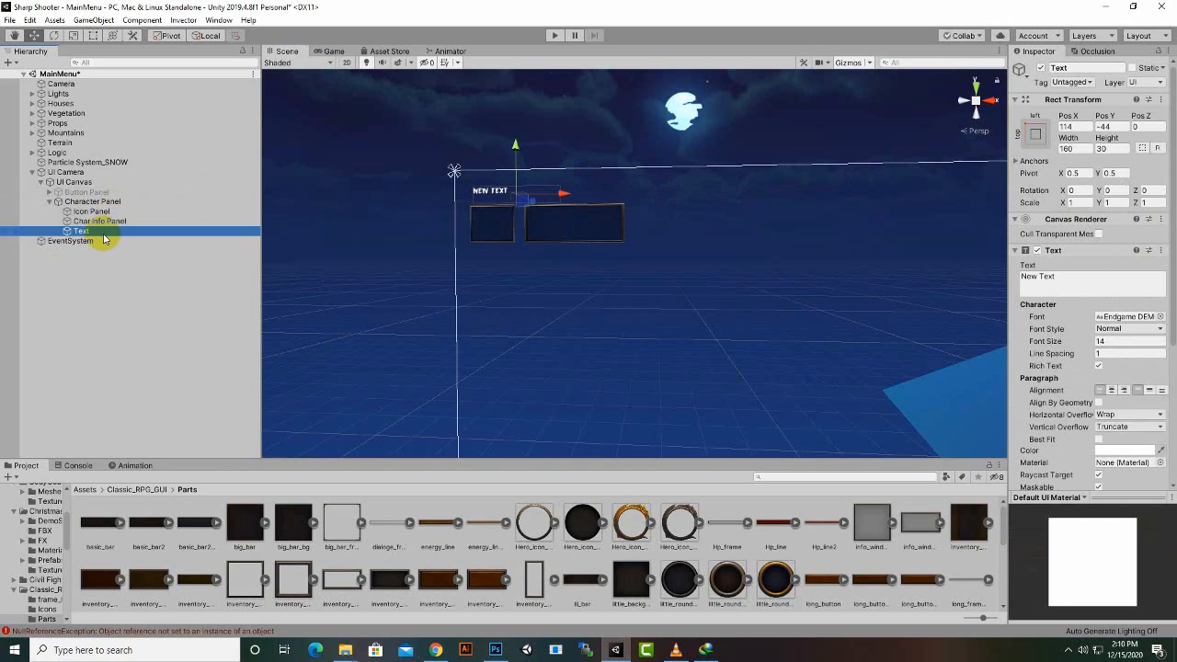
right_click(104, 238)
click(1111, 281)
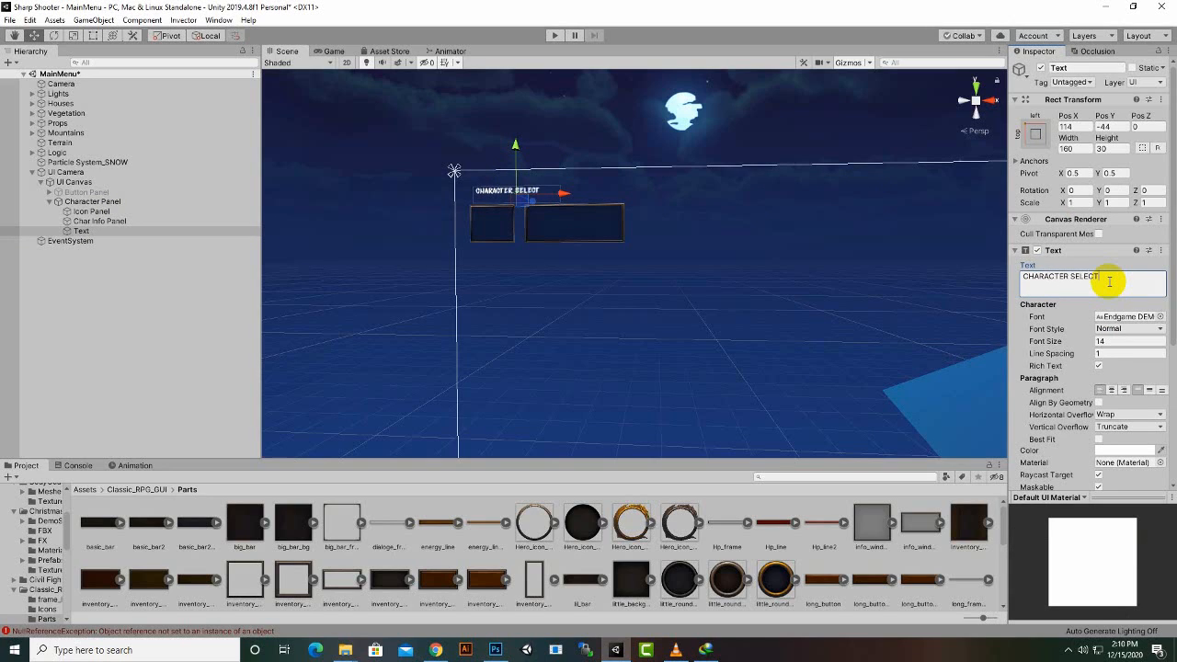
- Set the text's font size to 48, align it left and vertically middle, and set horizontal and vertical overflow to Overflow
click(1118, 342)
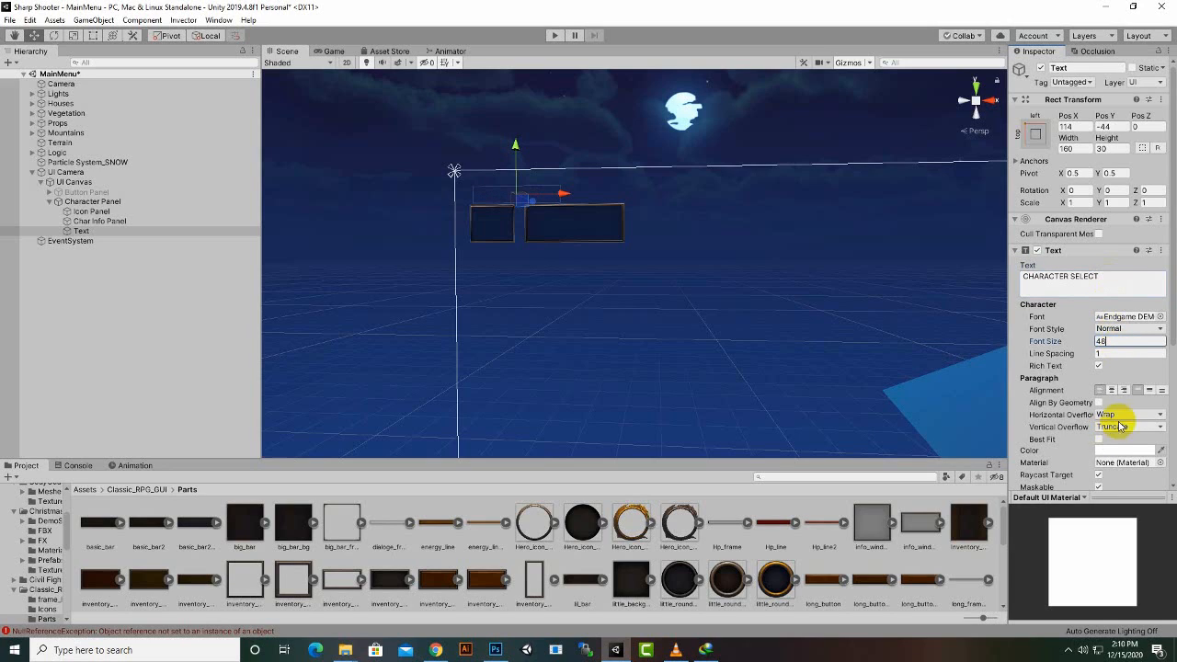
click(1100, 392)
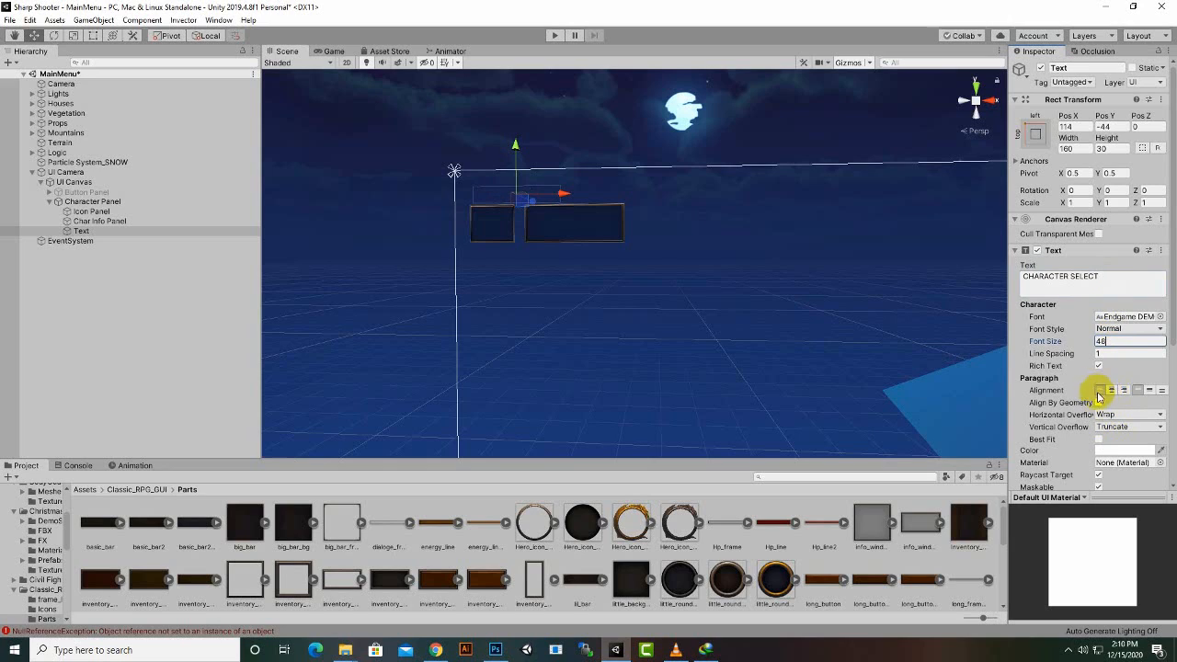
click(1149, 395)
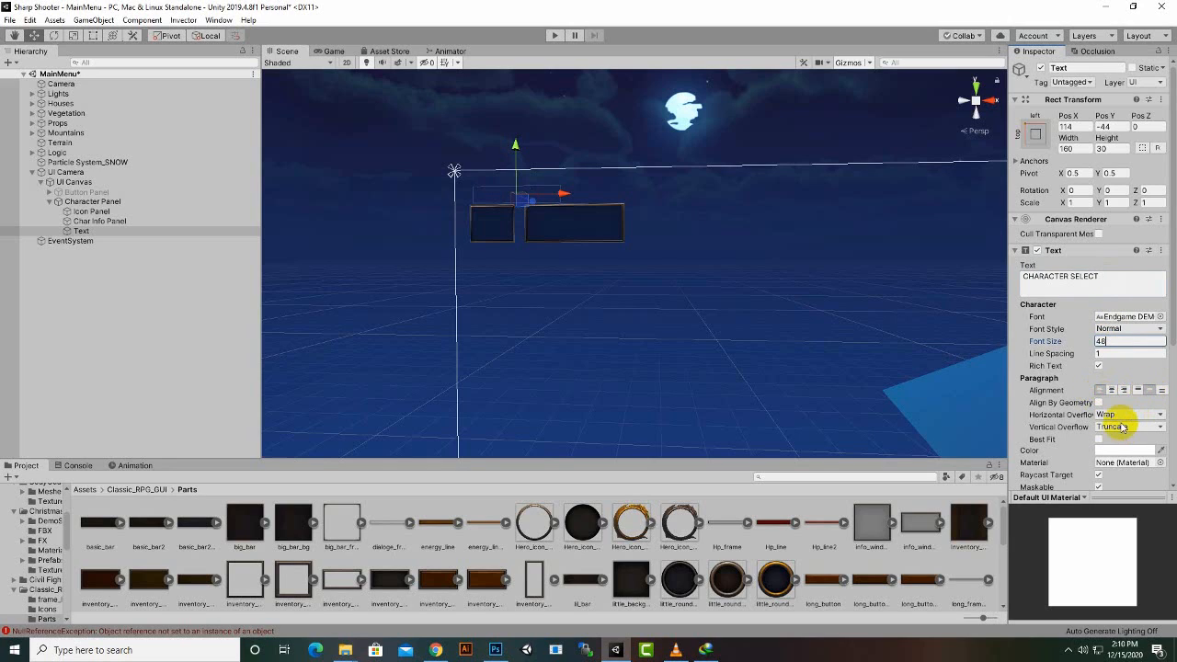
click(1124, 415)
click(1127, 440)
click(1124, 428)
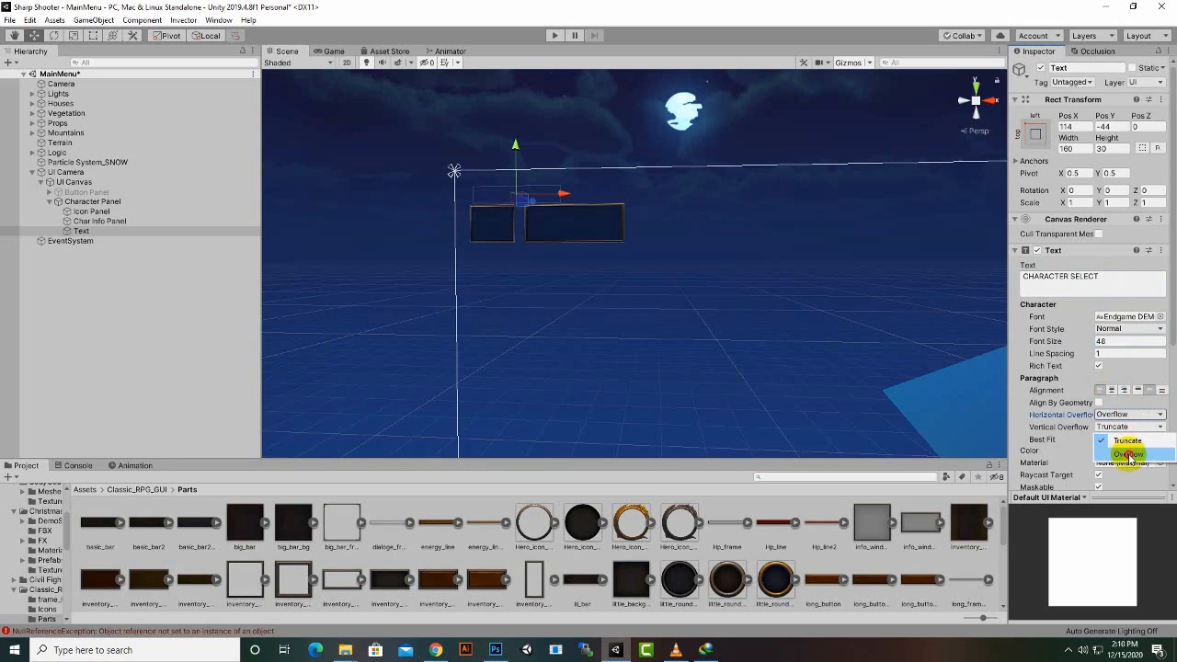
click(1129, 454)
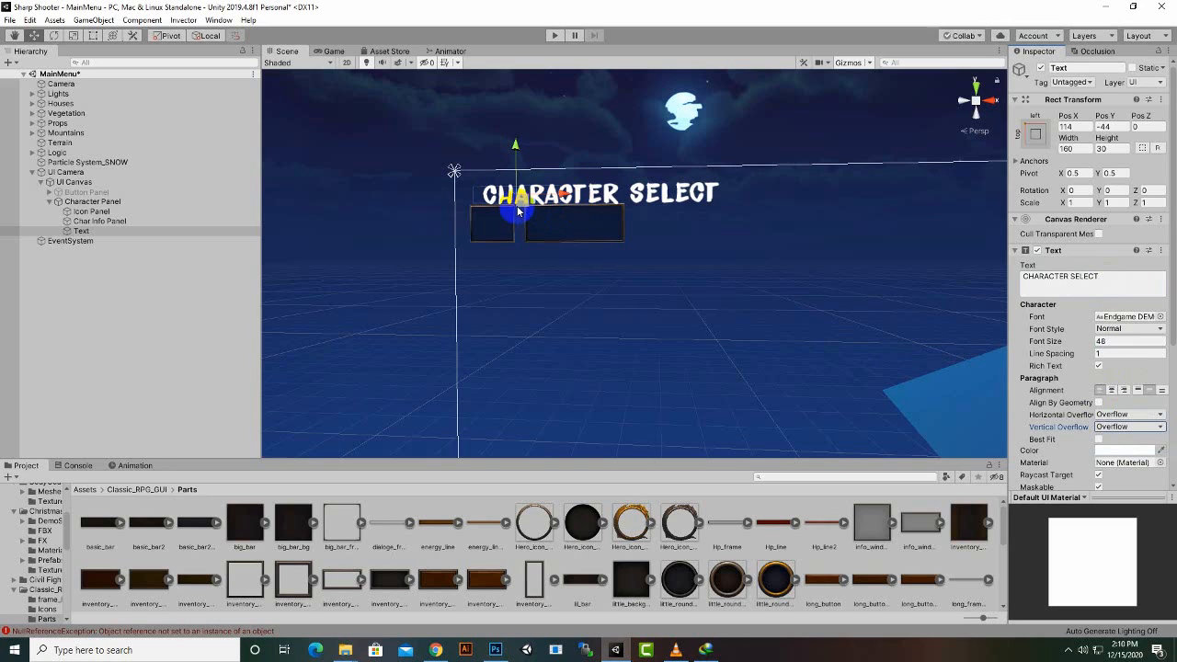
- Set the CHARACTER SELECT text's font size to 36, compare top and middle vertical alignment, and choose middle
click(1110, 341)
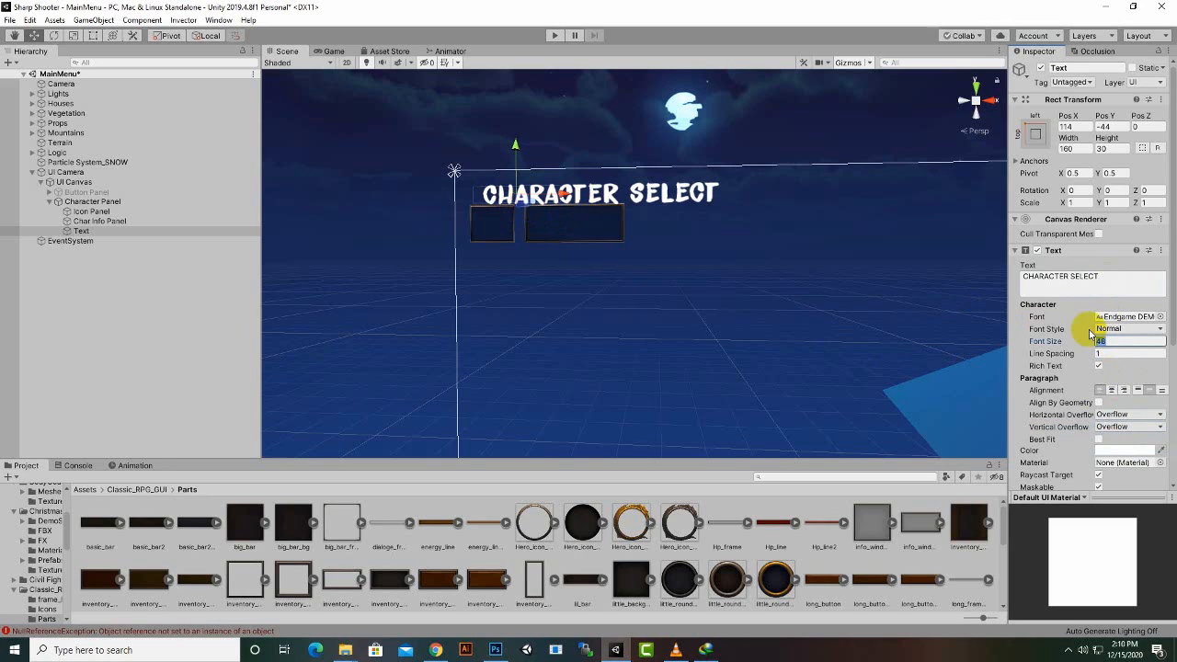
text(36)
scroll(663, 234, down, 3)
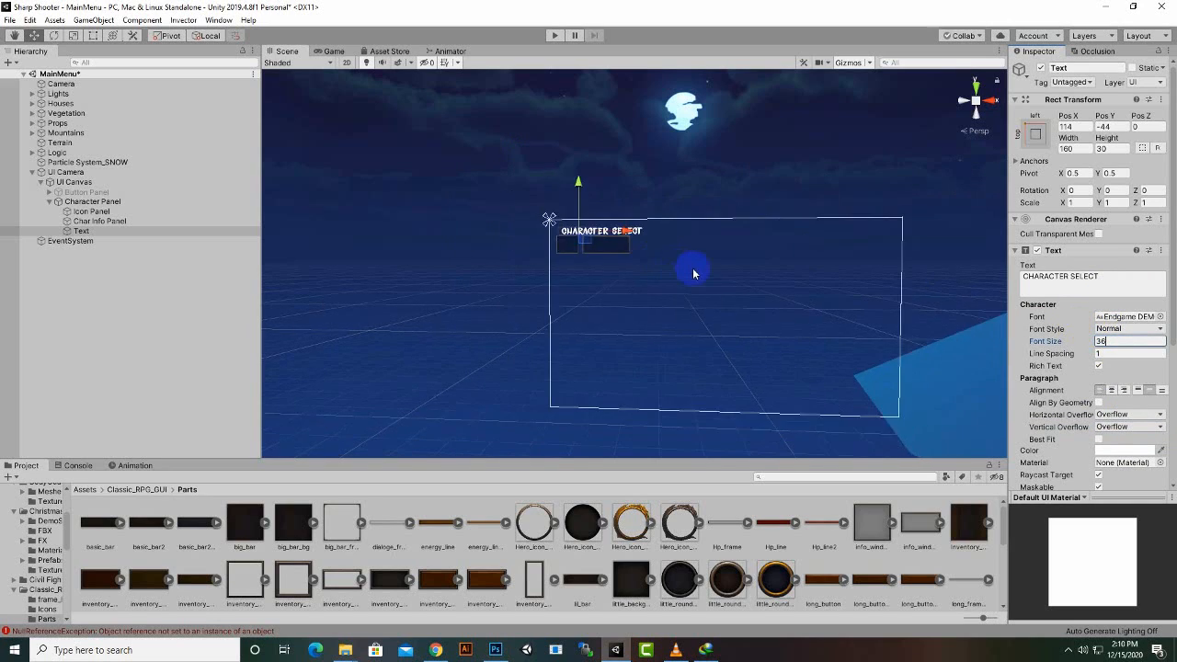
scroll(693, 267, up, 6)
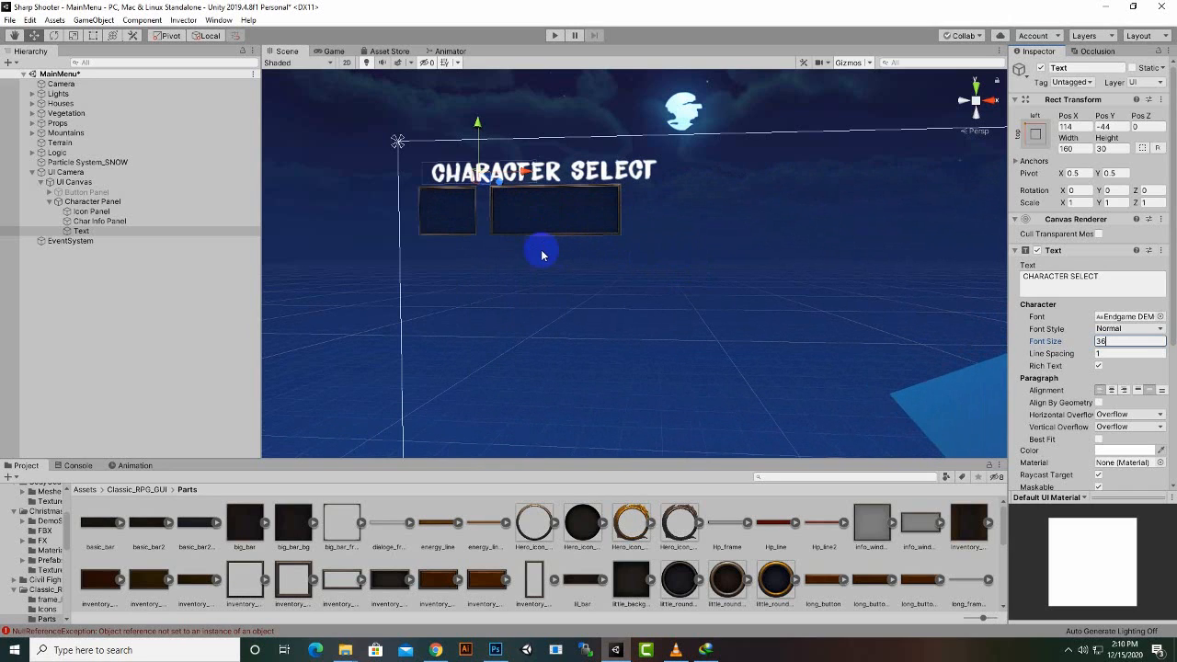
click(1138, 390)
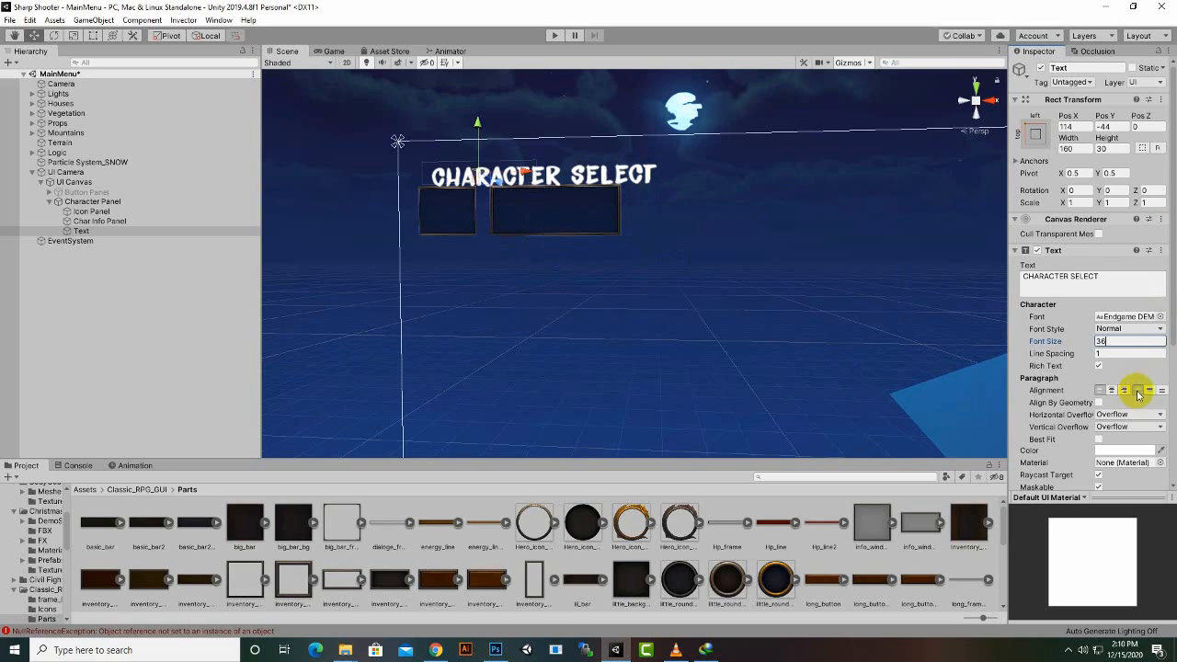
click(1150, 390)
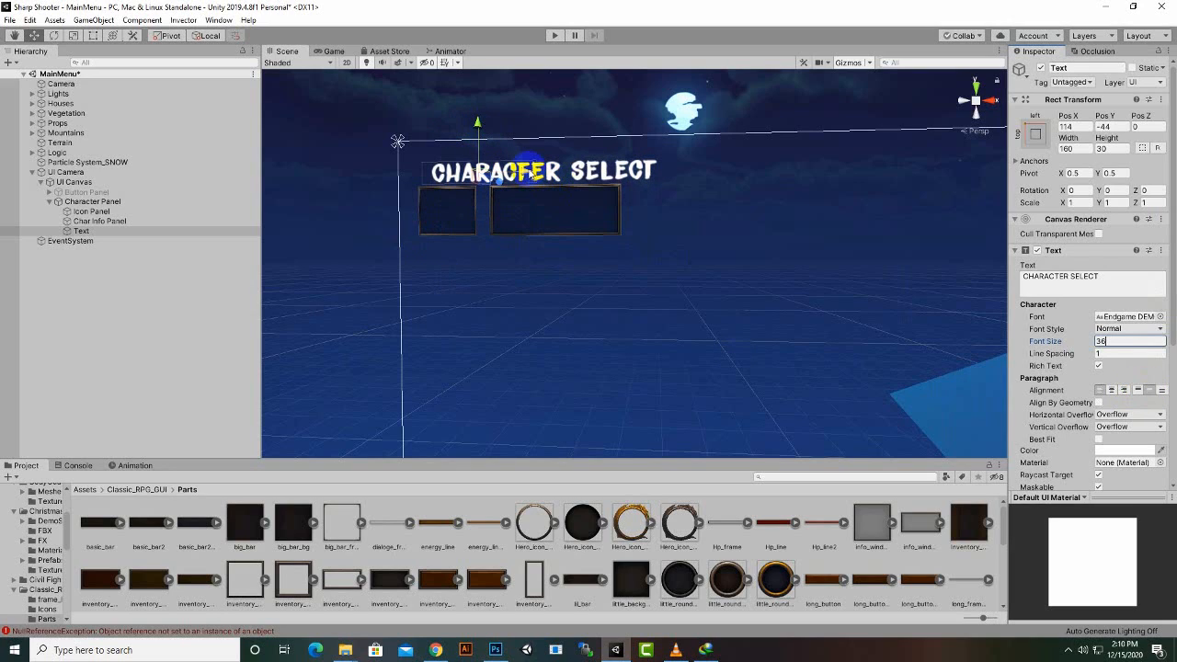
- Align the CHARACTER SELECT text above the two panels at about Pos X 92.3, Pos Y -35.7, and duplicate it
drag(531, 175, 515, 174)
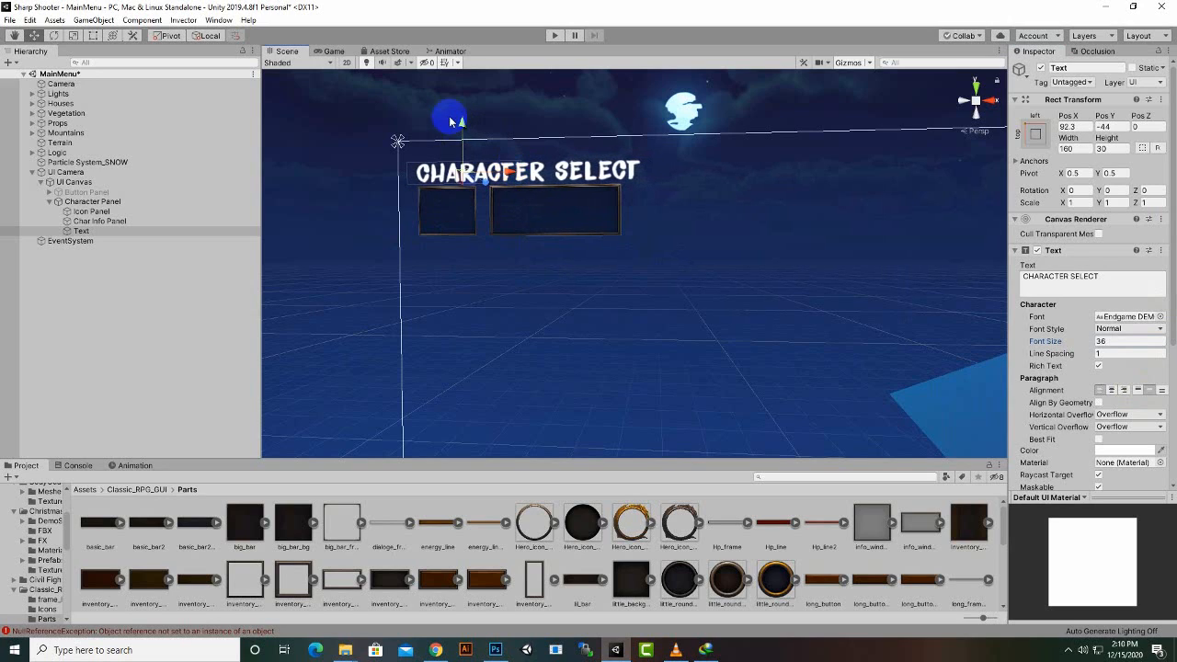
drag(466, 117, 463, 114)
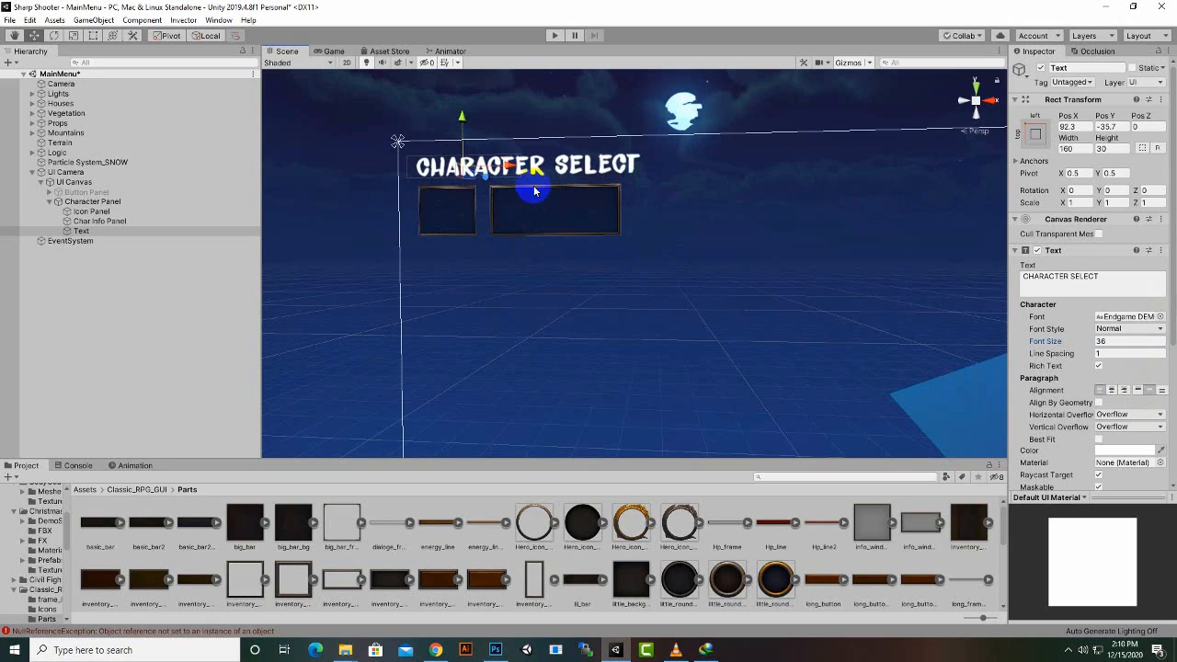
click(92, 231)
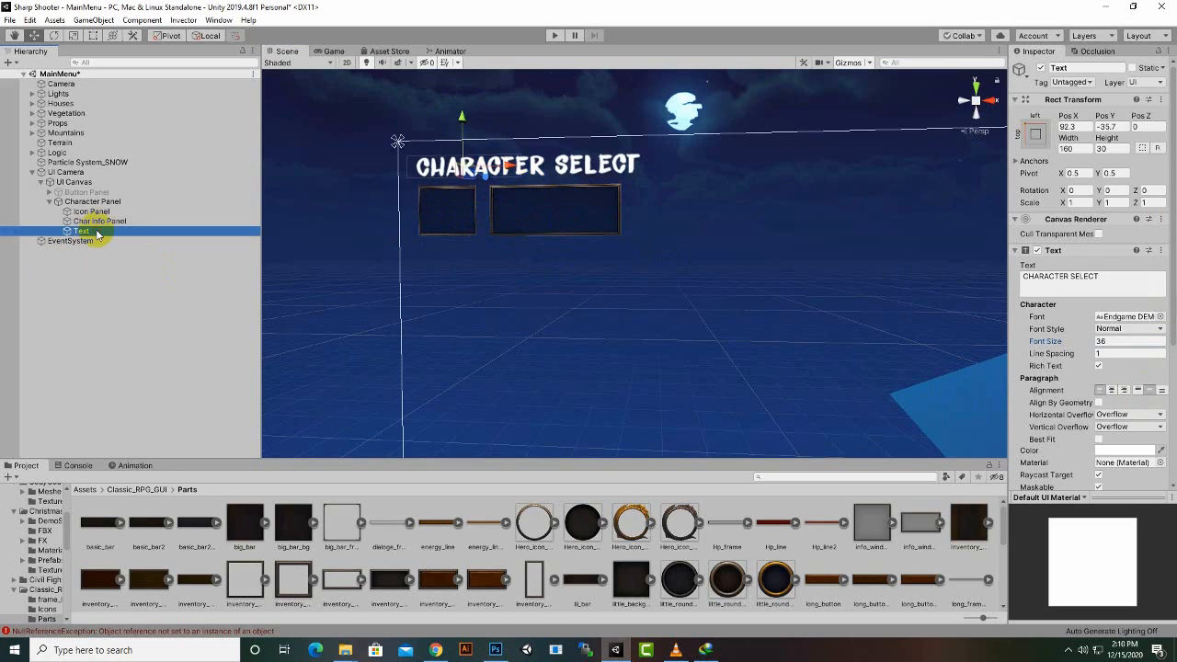
key(ctrl+d)
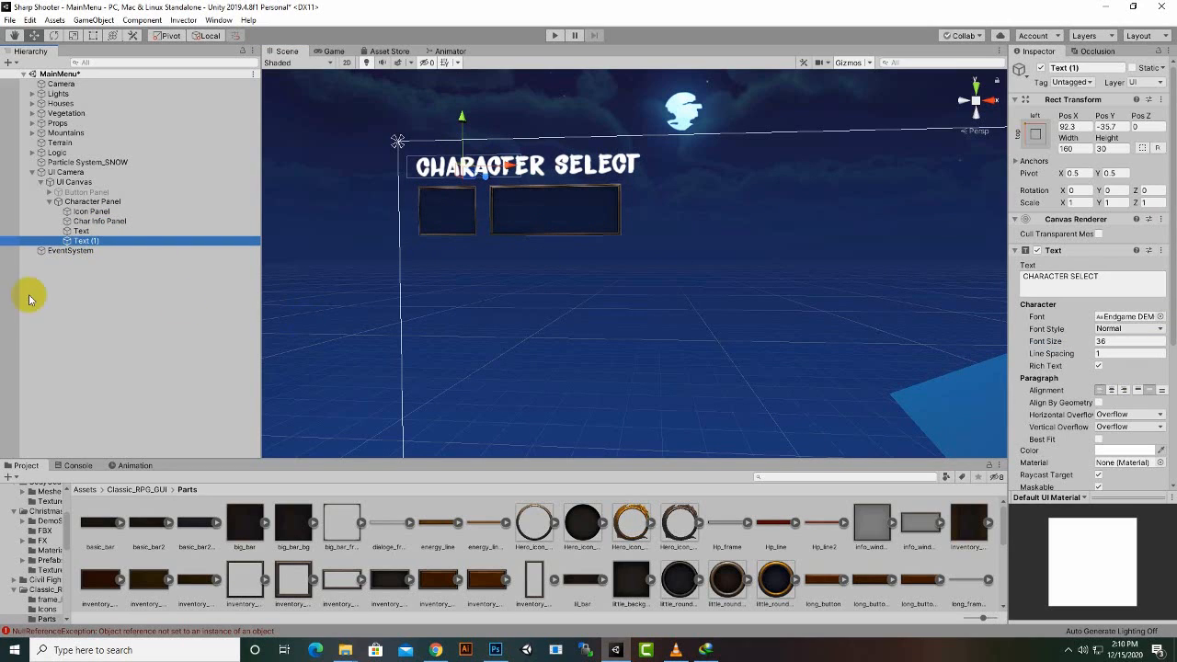
- Nest the duplicated text under Char Info Panel and rename it CHARNAME
drag(105, 231, 117, 226)
right_click(109, 233)
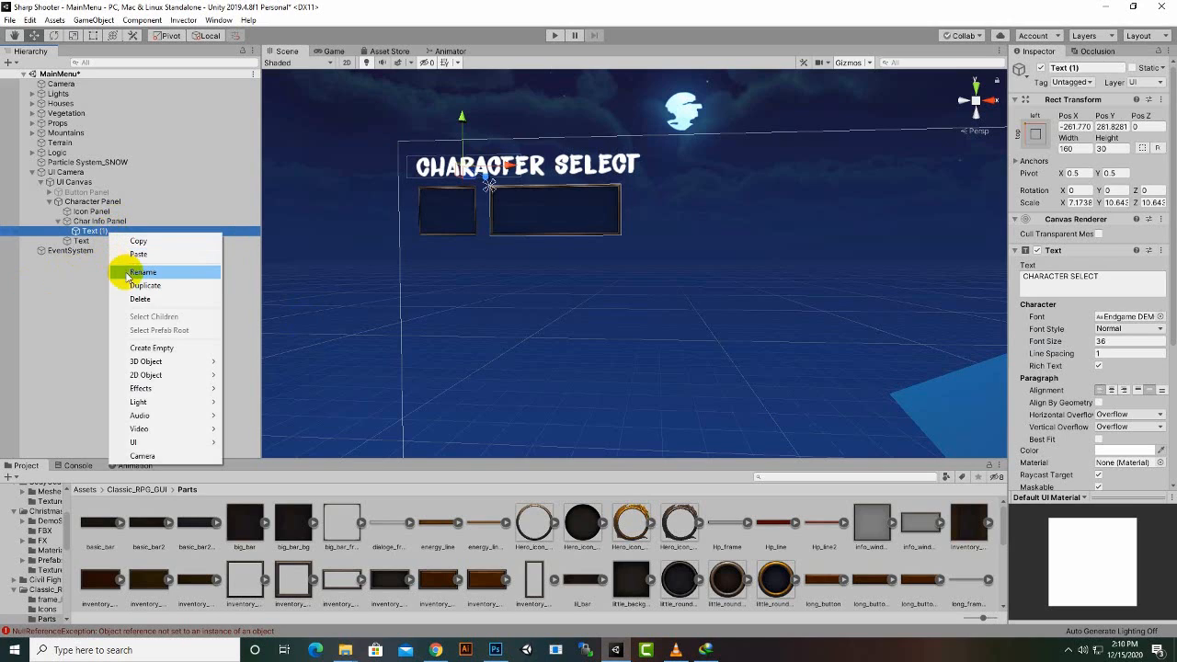
click(129, 273)
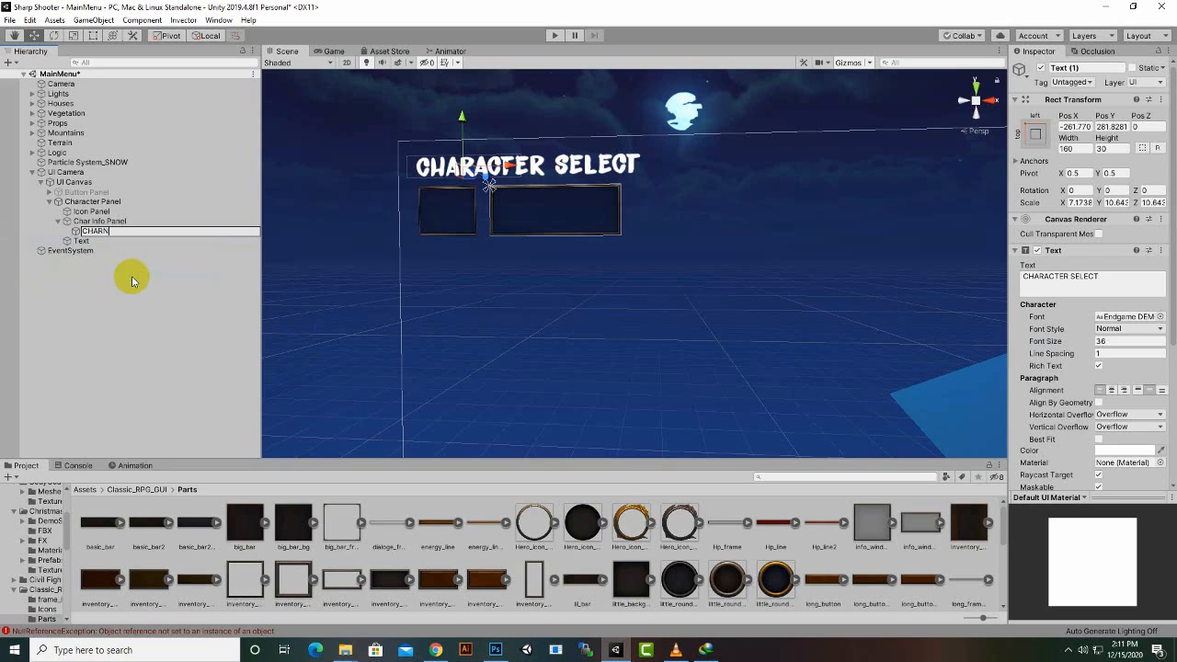
key(Return)
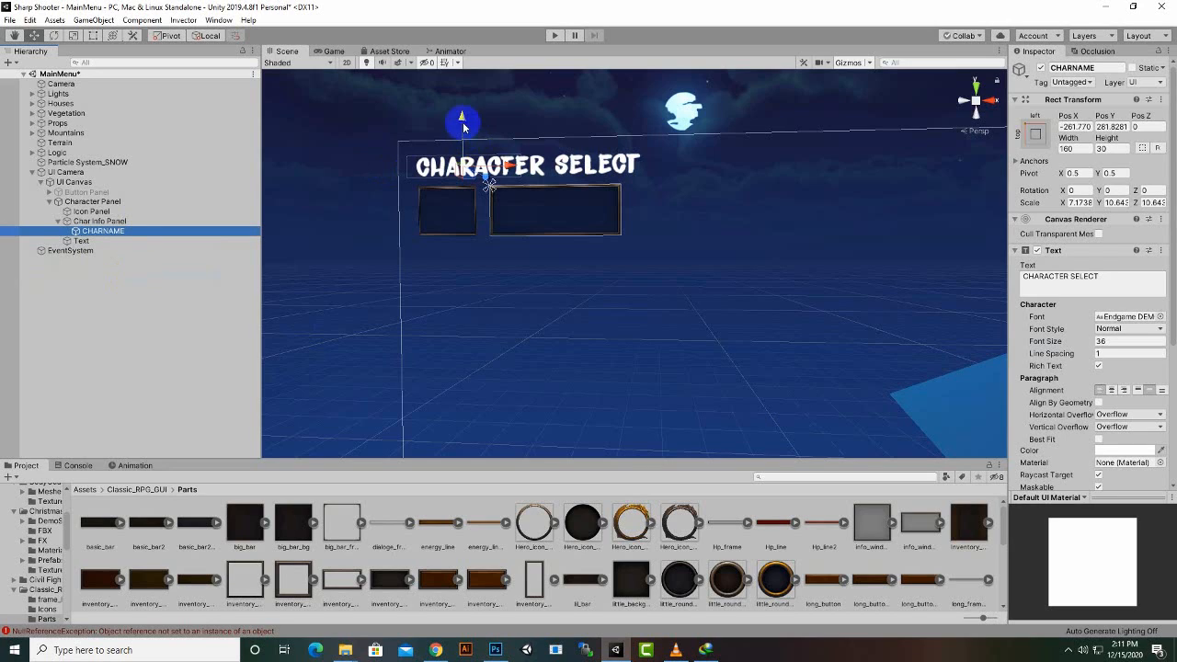
- Place CHARNAME inside the info panel at about Pos X 623, Pos Y -214, try font size 18, and set it to 12
drag(461, 118, 465, 147)
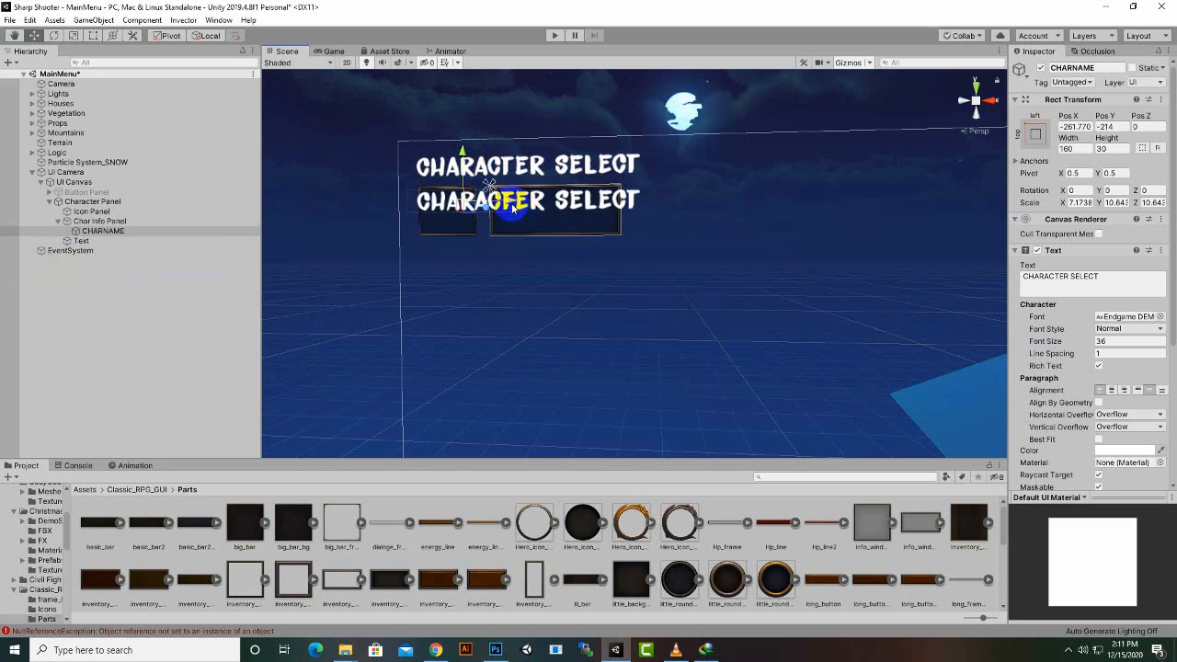
drag(507, 197, 599, 210)
click(1123, 343)
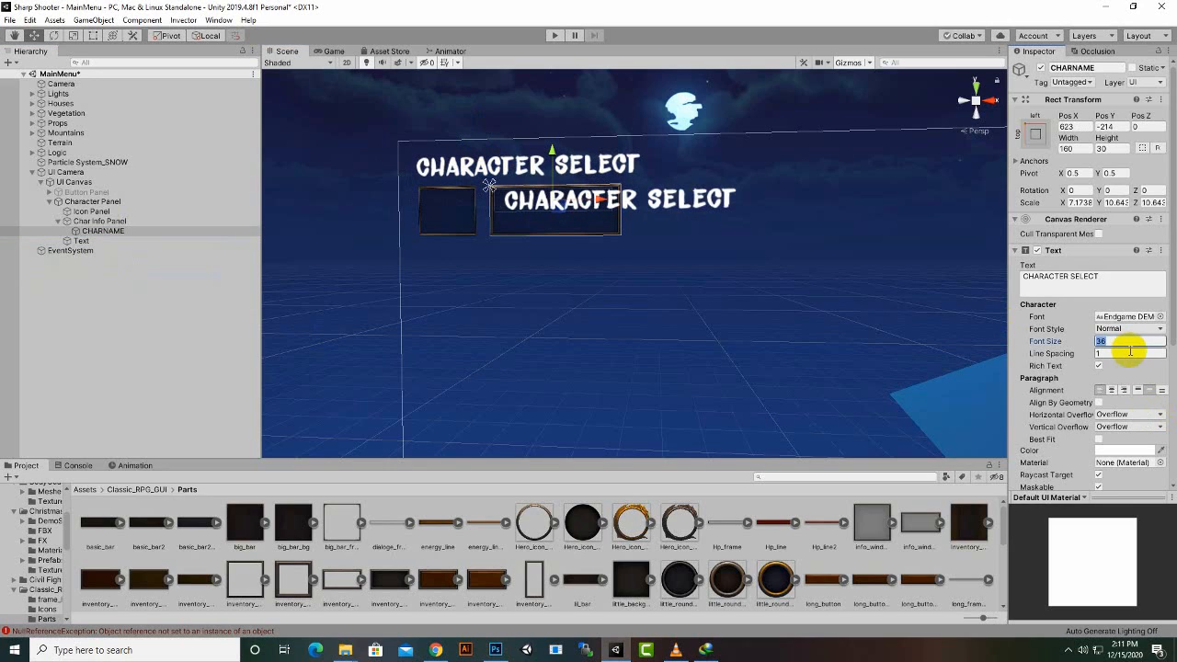
text(18)
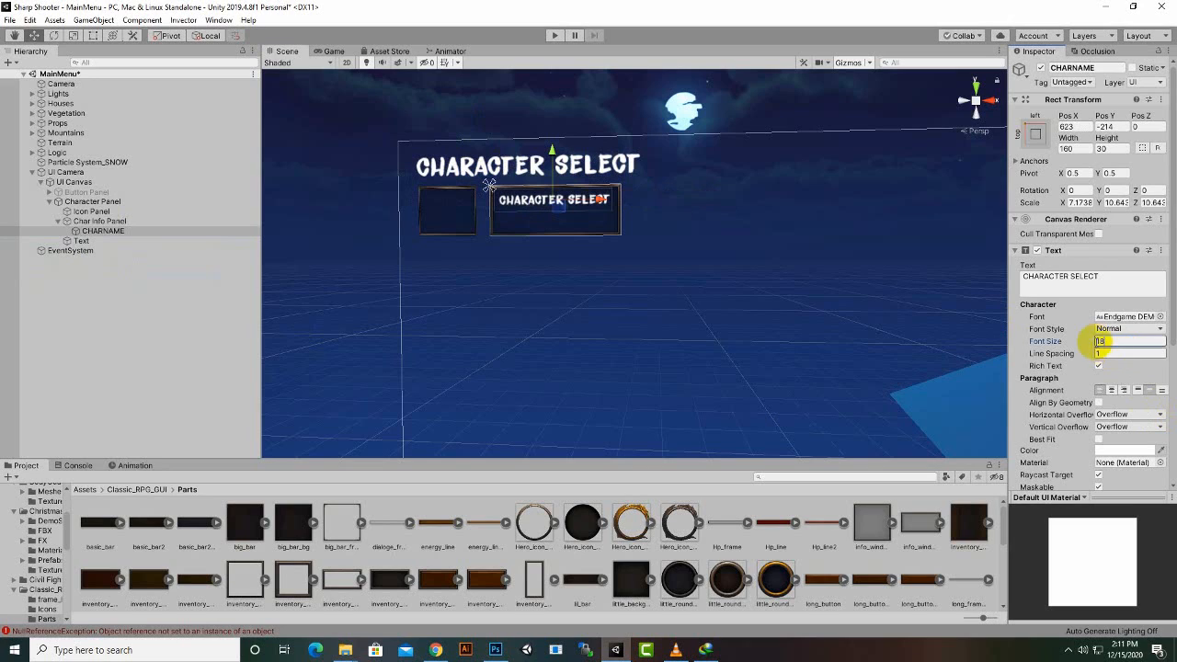
key(Return)
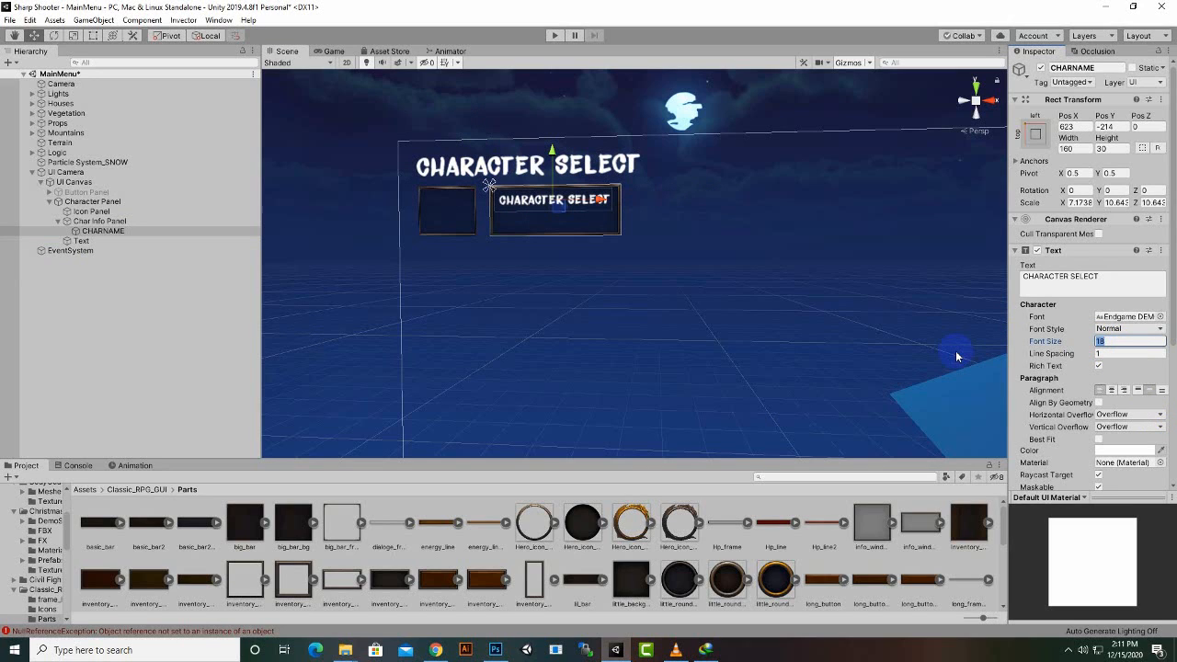
text(12)
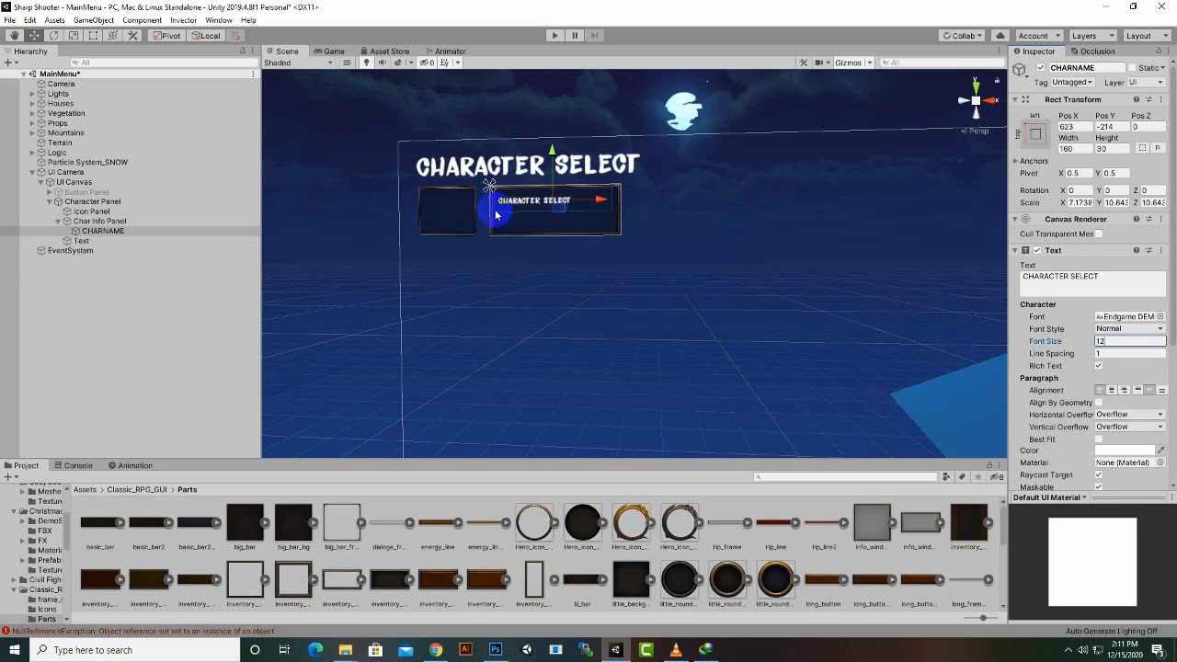
- Replace the CHARNAME text content with "cHARACTER nAME:"
scroll(497, 212, up, 4)
scroll(497, 211, down, 2)
click(1066, 285)
click(1066, 285)
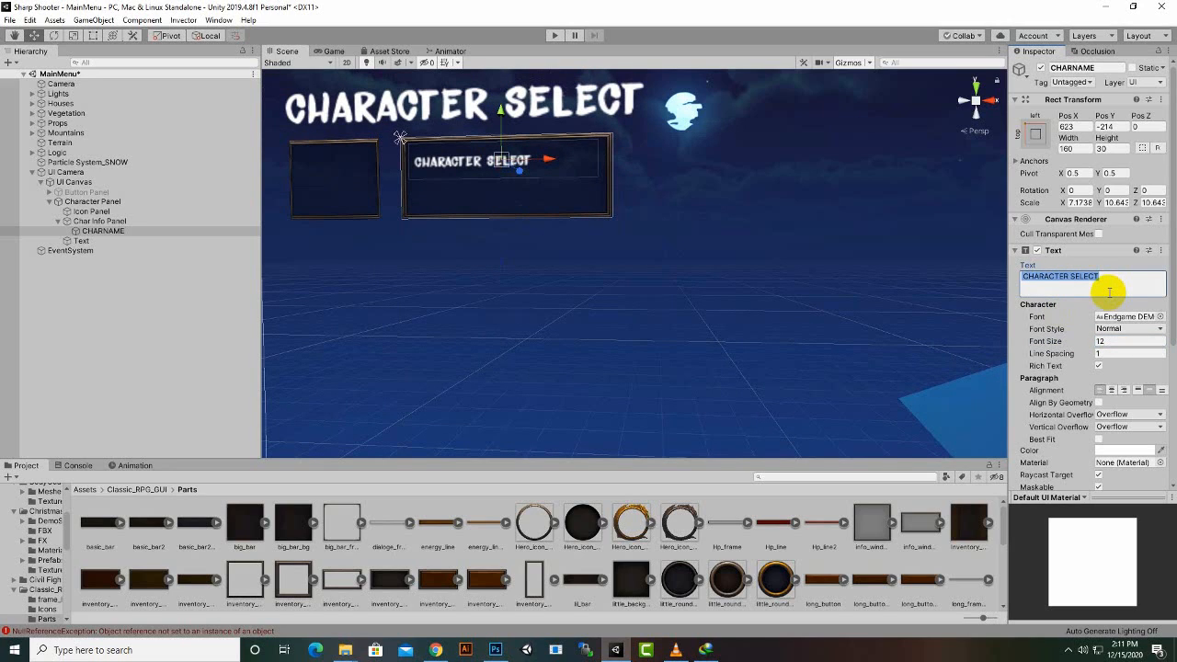
text(N)
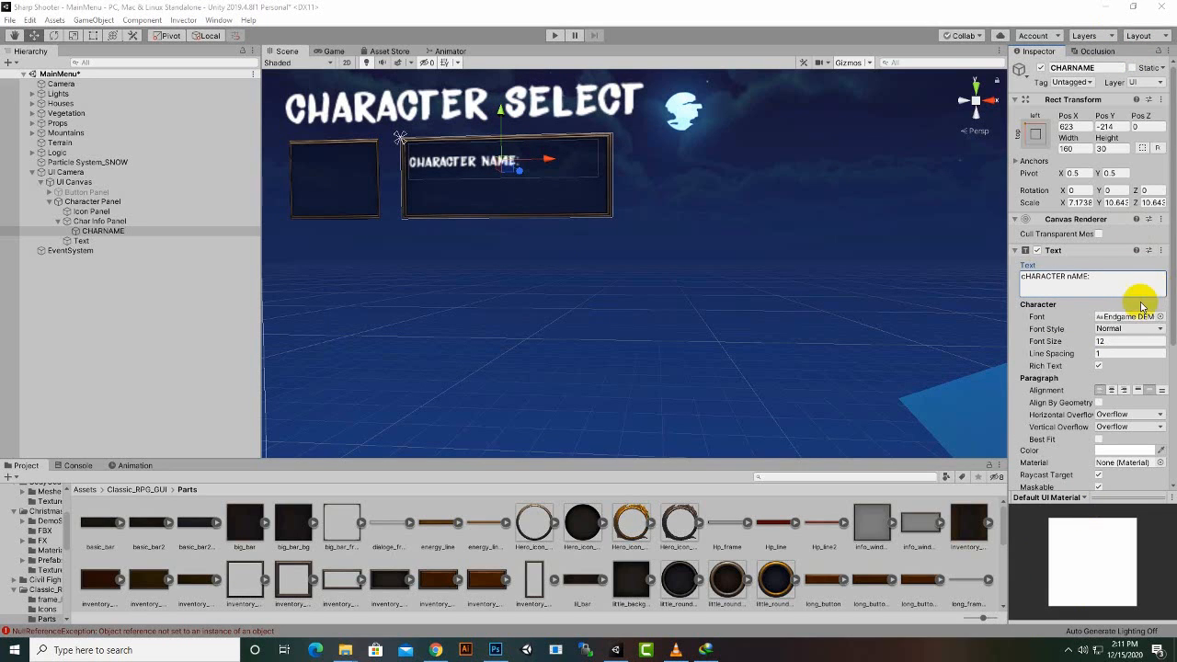
- Set the font size of the CHARNAME text to 16
scroll(511, 275, down, 8)
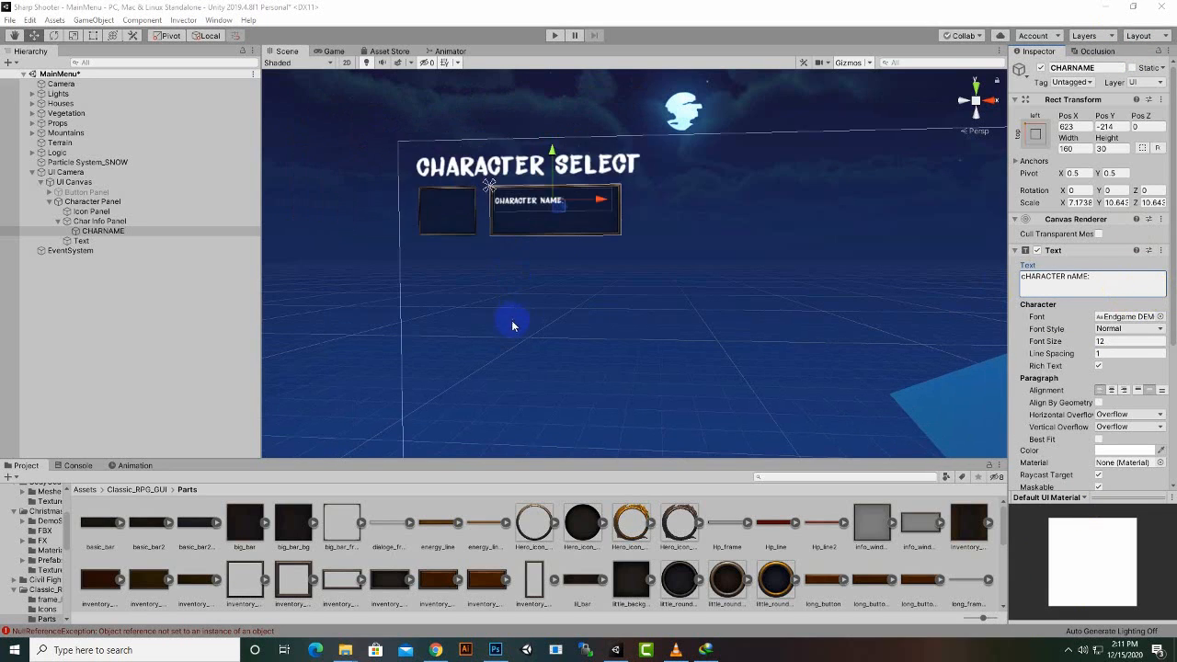
scroll(512, 348, up, 6)
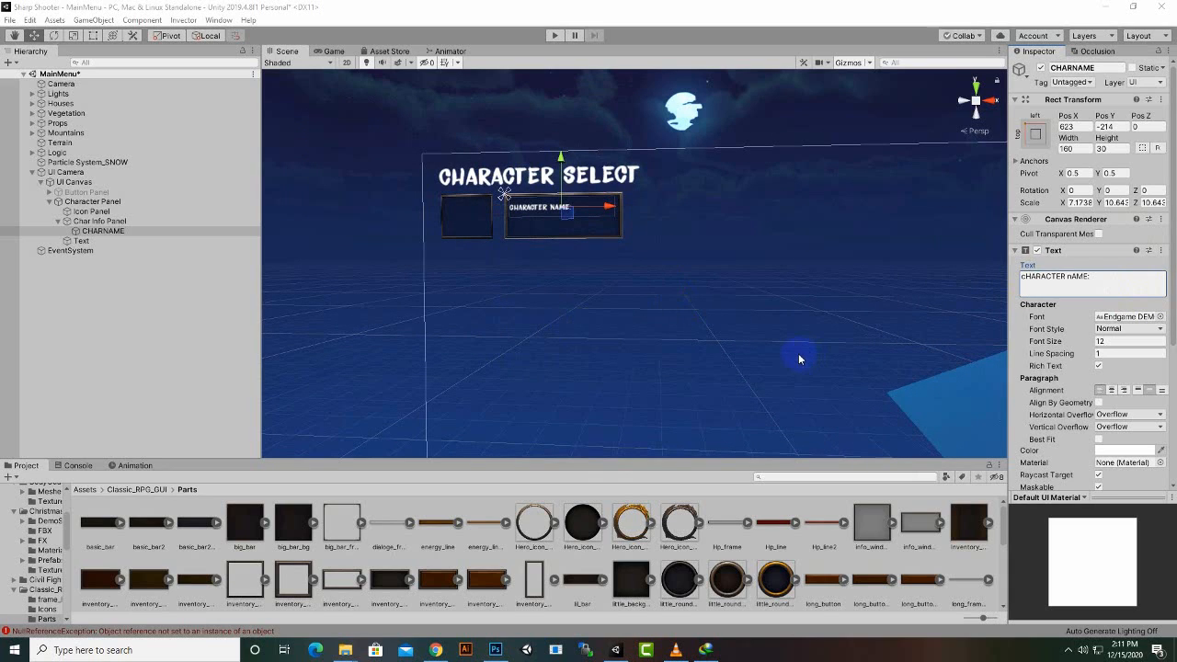
click(1119, 352)
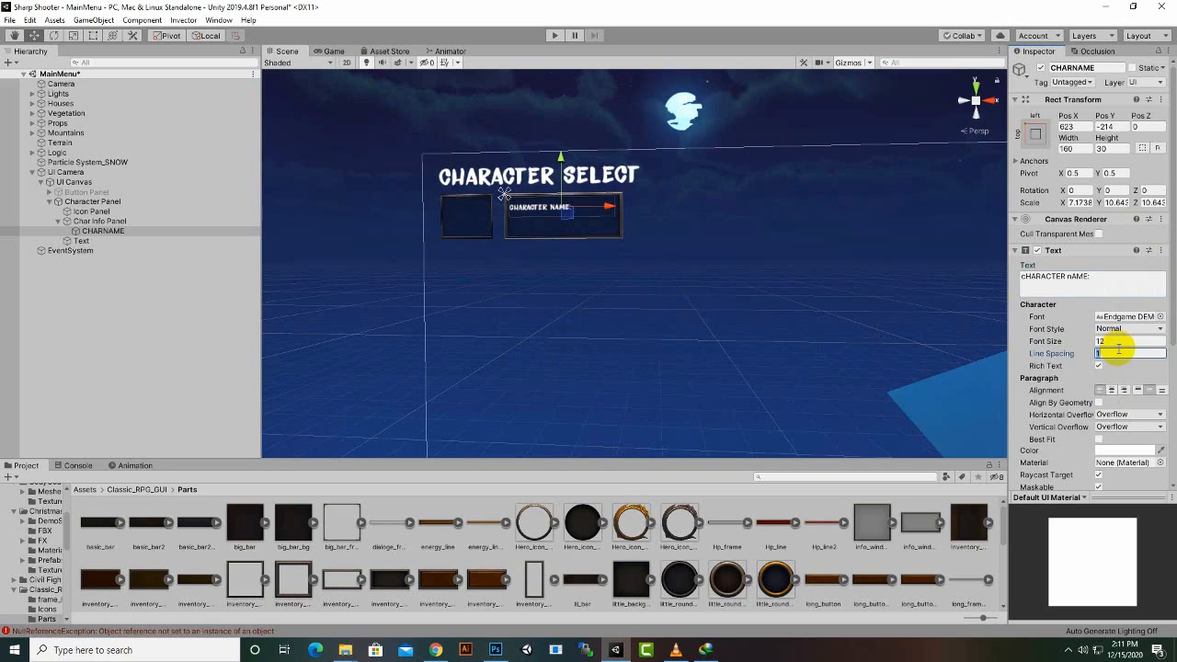
click(1141, 340)
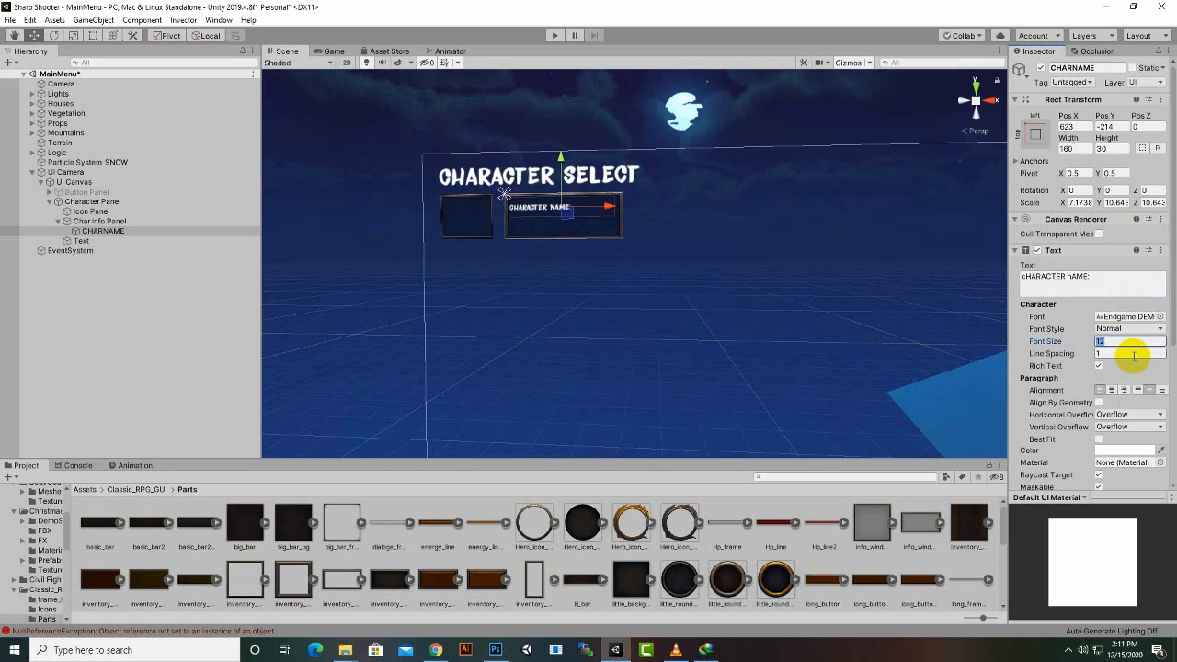
text(16)
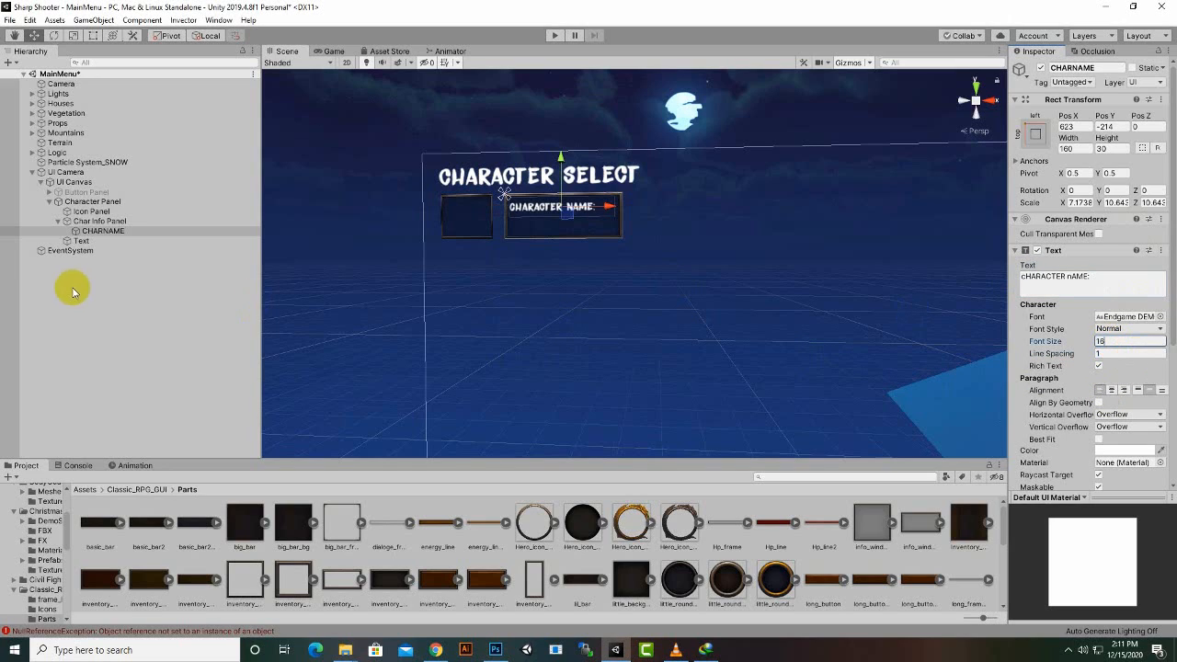
- Take CHARNAME out of Char Info Panel so it sits directly under Character Panel, and select Char Info Panel
click(113, 231)
drag(60, 237, 66, 216)
click(117, 235)
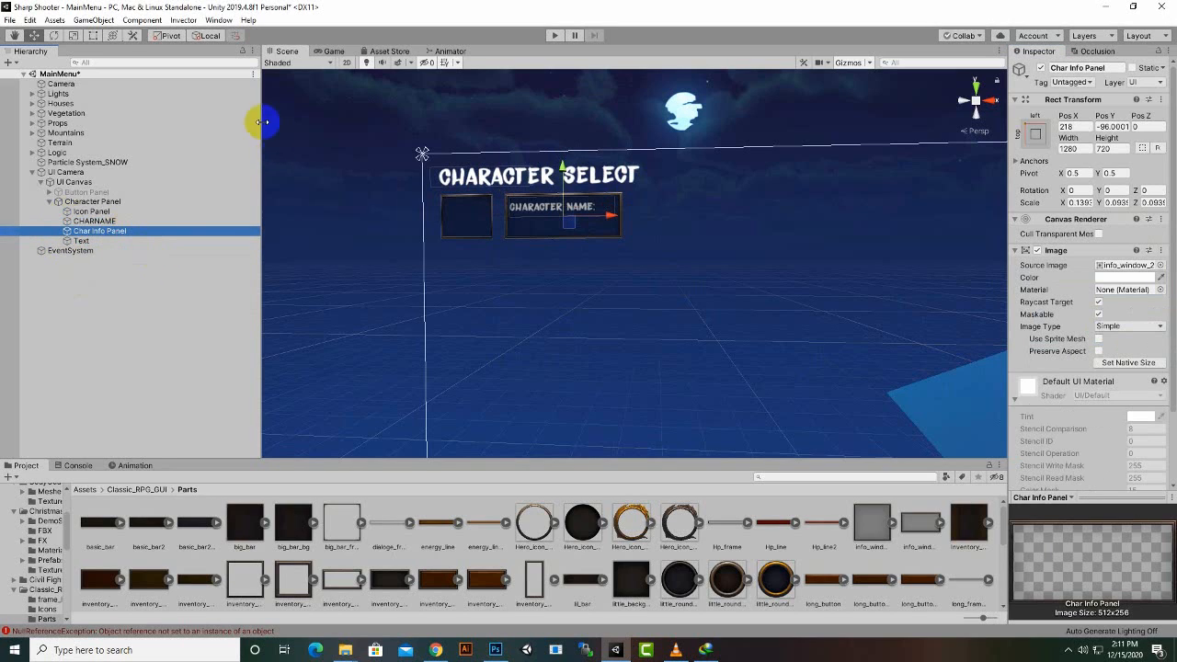
- Widen Char Info Panel to about X scale 0.279, shift it to about Pos X 299.4, and nest CHARNAME back under it
click(72, 35)
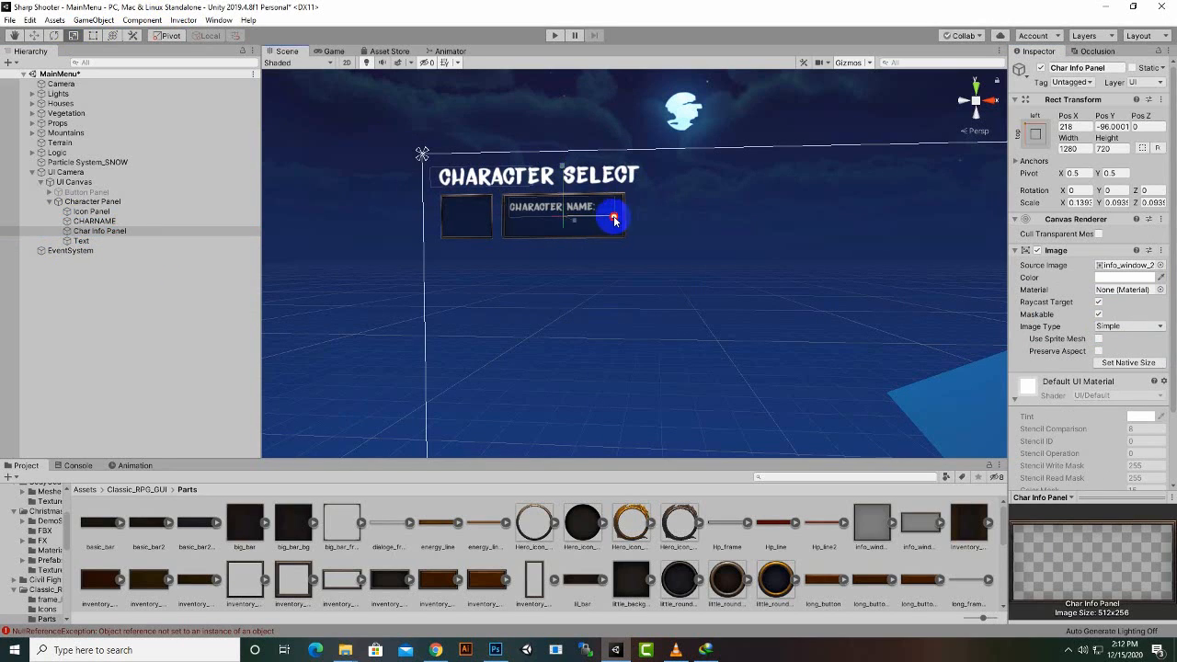
mouse_move(613, 218)
mouse_down()
mouse_move(639, 219)
mouse_move(623, 221)
mouse_up()
click(34, 37)
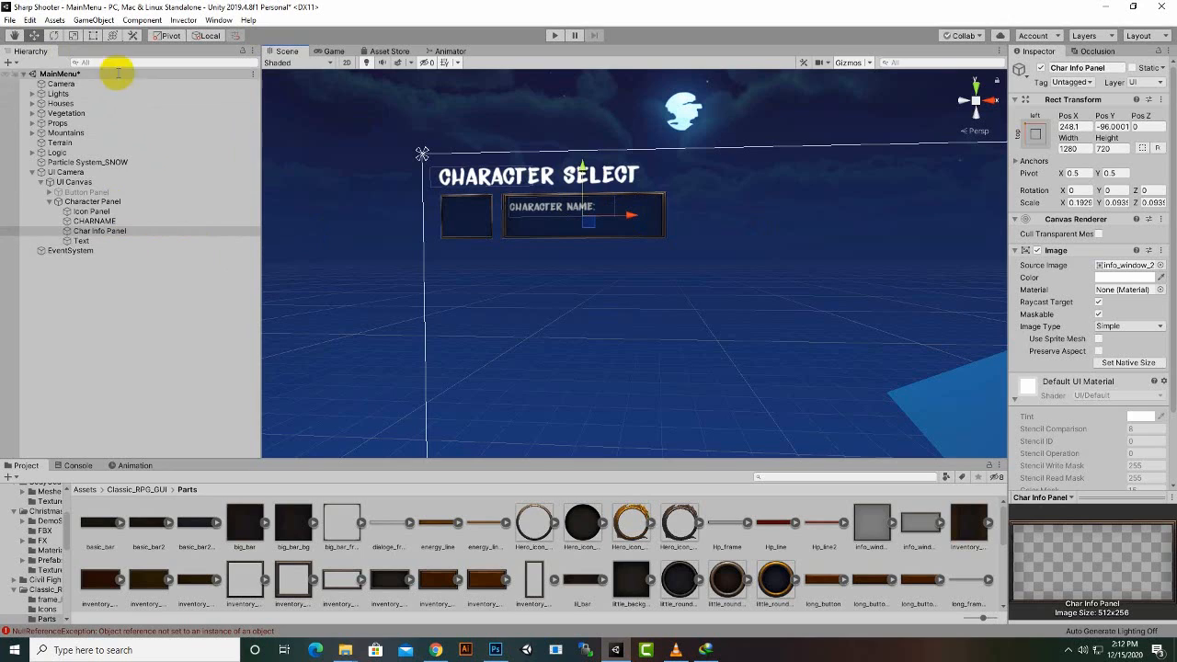
click(72, 35)
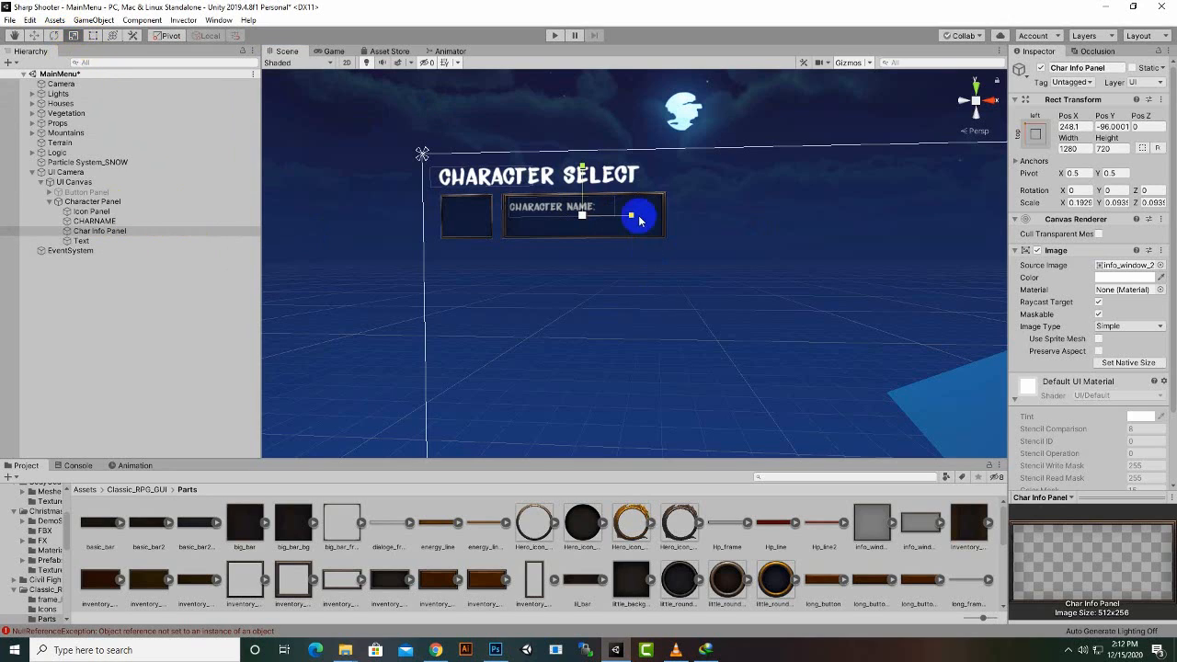
drag(633, 216, 668, 223)
click(35, 35)
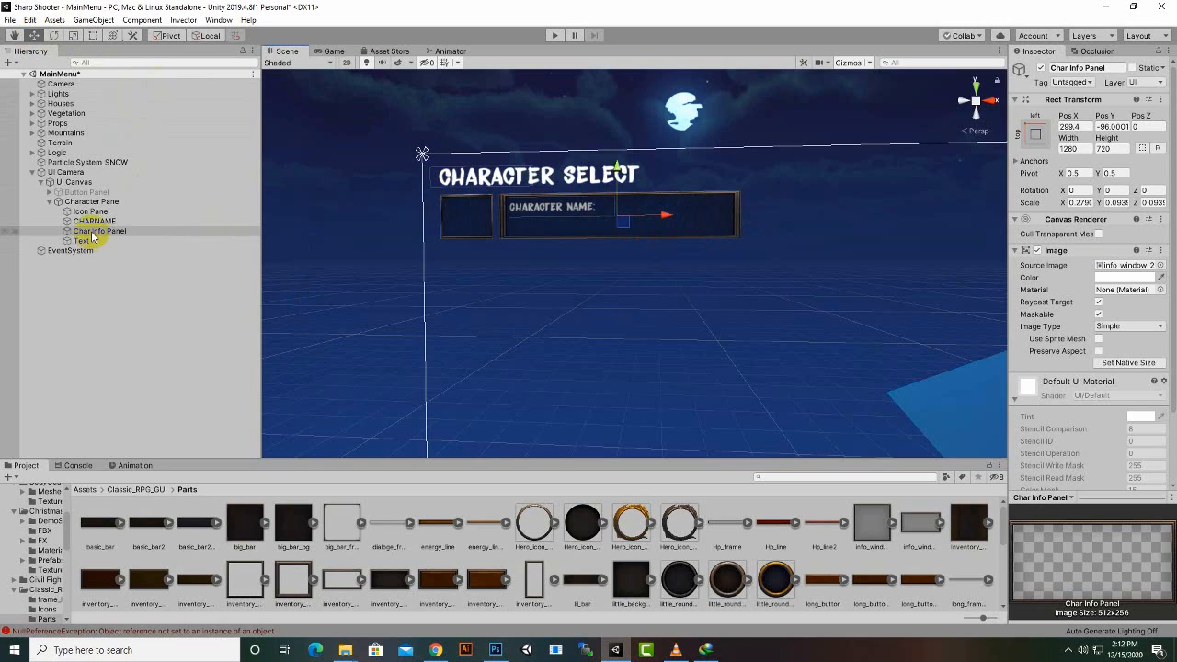
drag(96, 222, 96, 232)
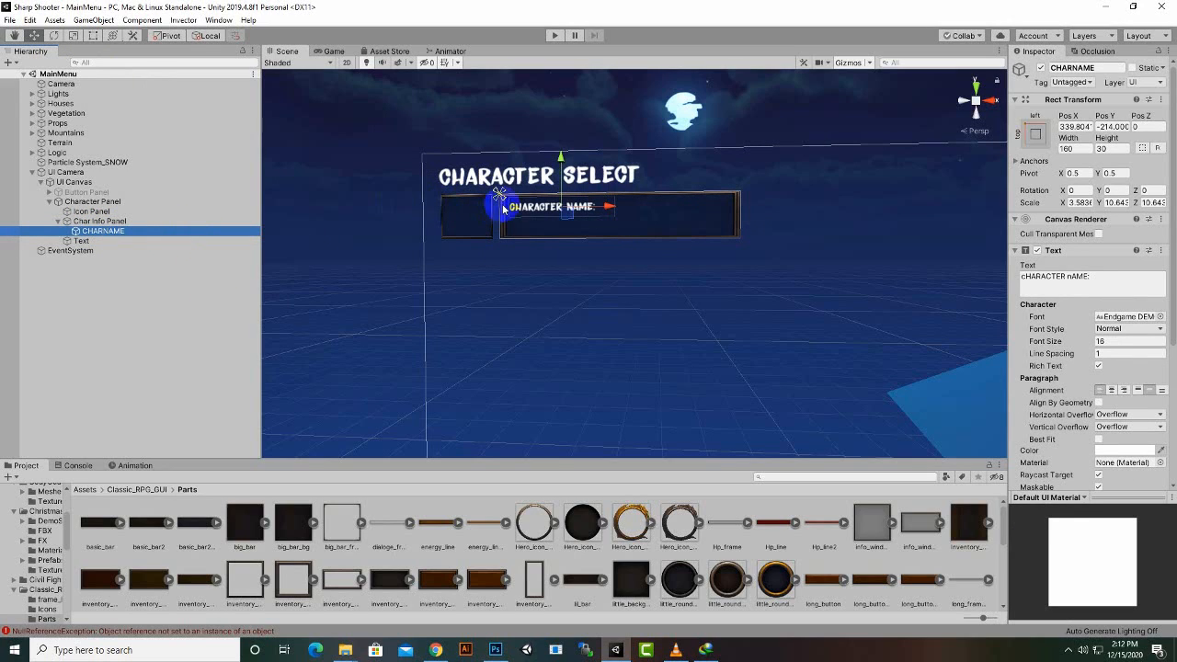
- Duplicate the CHARNAME text and place the copy below the original at about Pos Y -497
drag(564, 159, 567, 175)
key(ctrl+z)
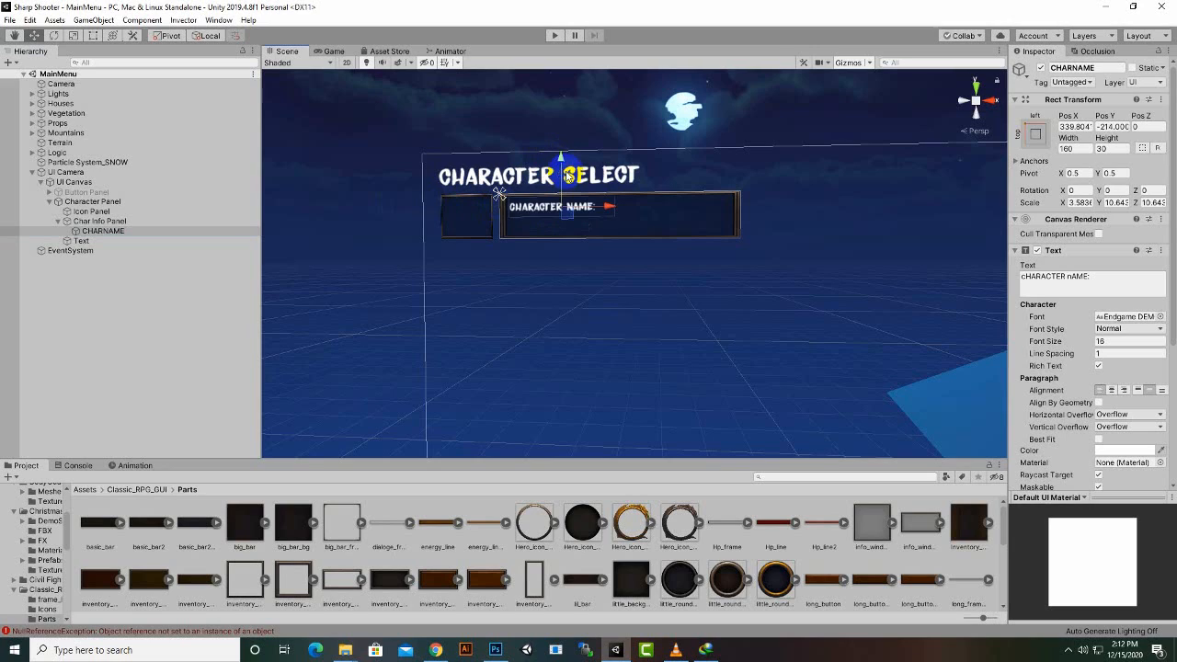
key(ctrl+d)
mouse_move(562, 149)
mouse_down()
mouse_move(566, 187)
mouse_move(561, 170)
mouse_up()
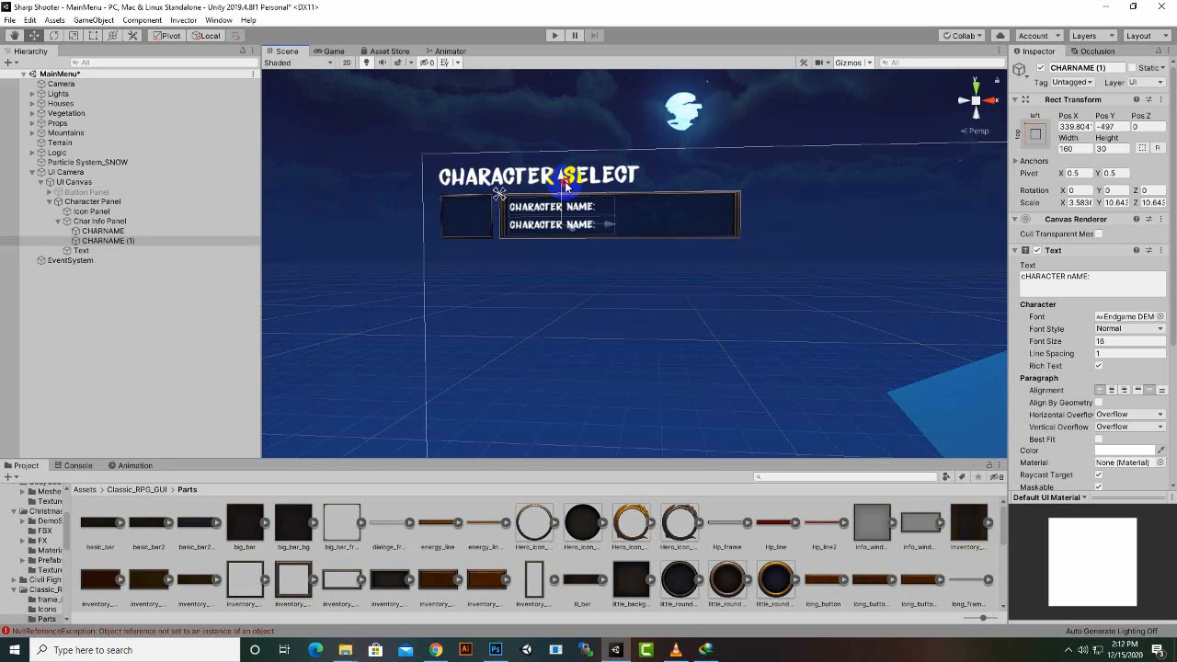
- Rename the duplicated text LEVELNAME and change its content to LEVEL 1
click(1077, 70)
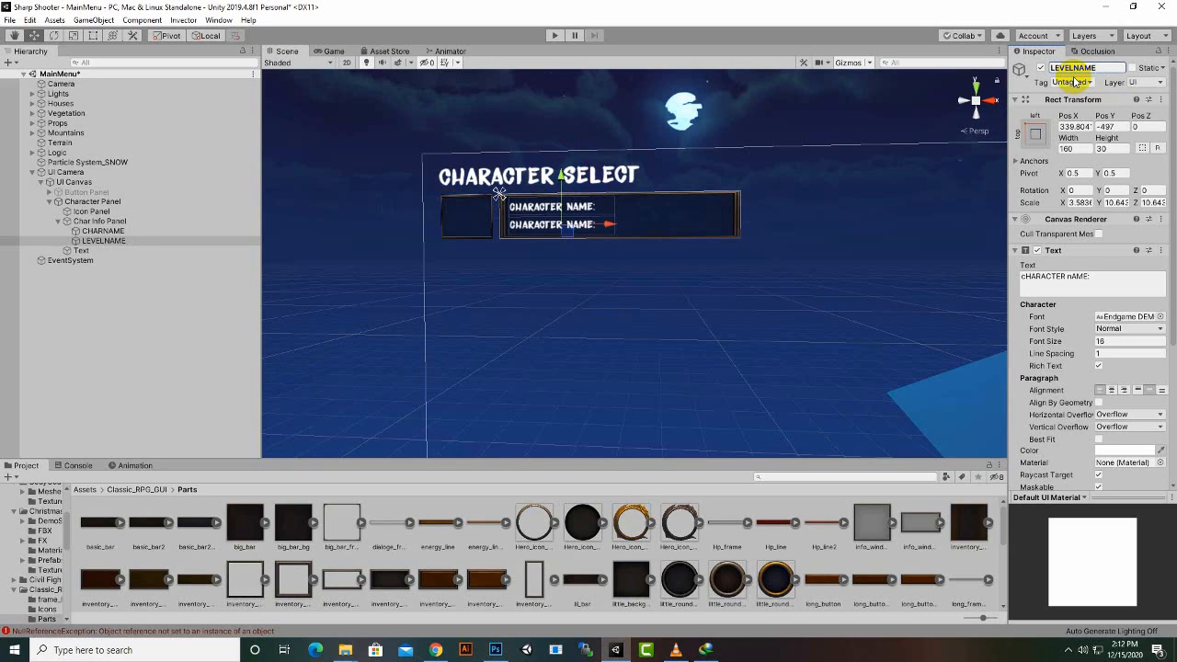
click(1109, 284)
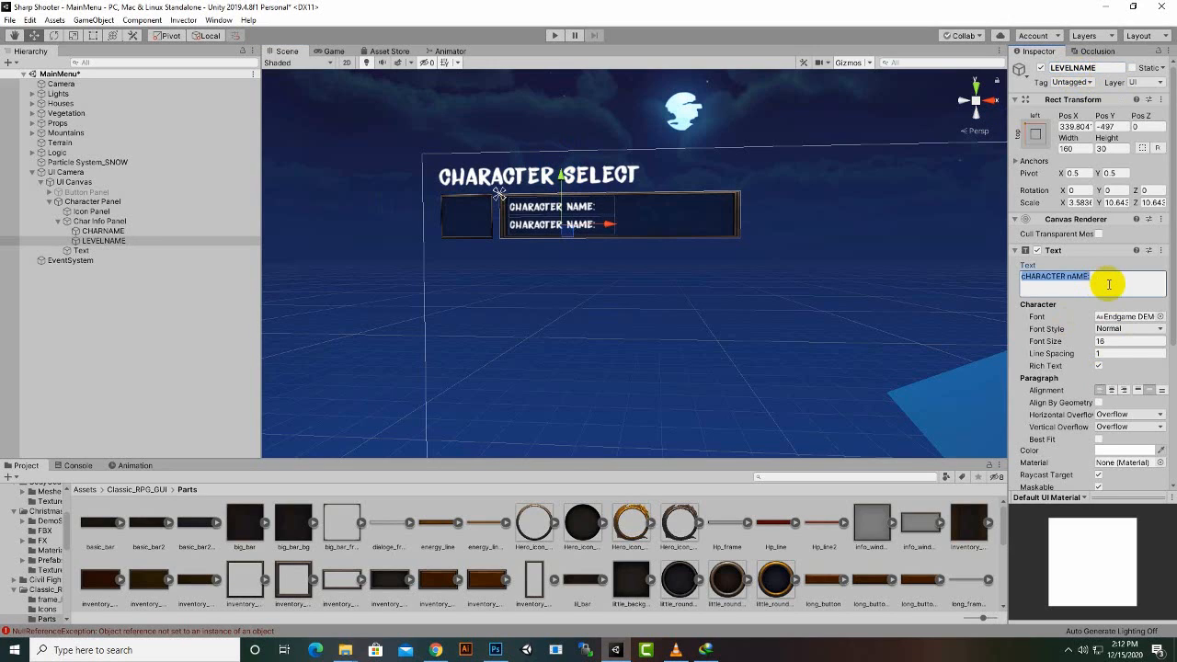
text(LEVEL 1)
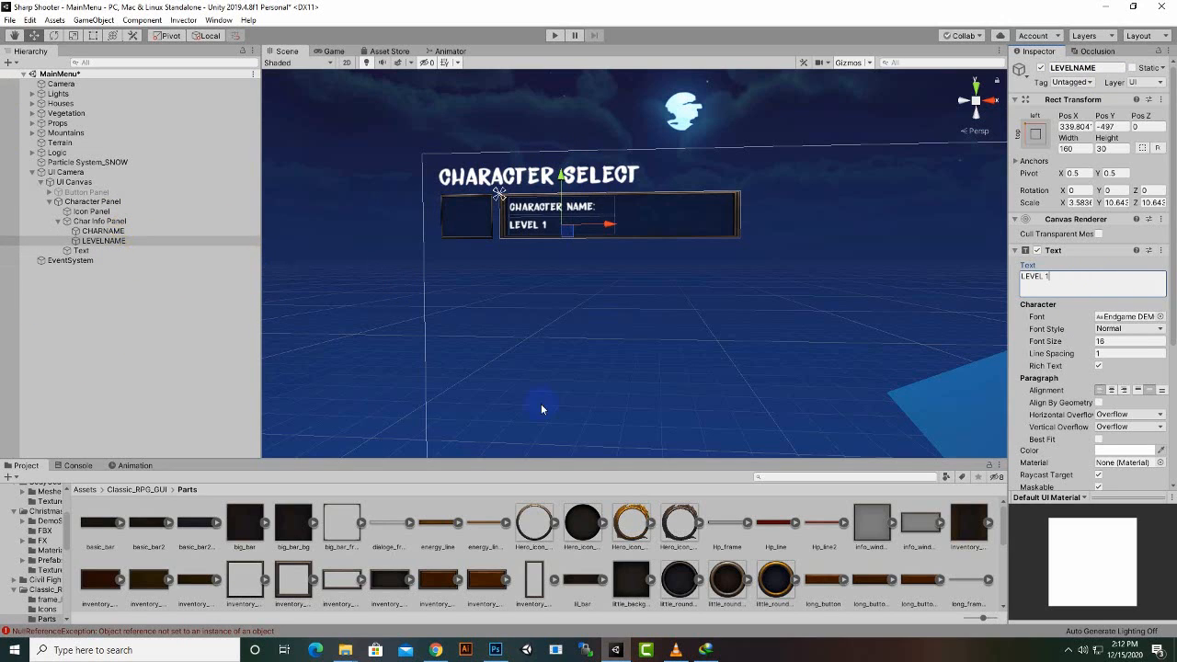
- Duplicate the Exit button from Button Panel and move the copy into Character Panel
scroll(575, 308, down, 2)
middle_drag(315, 378, 300, 326)
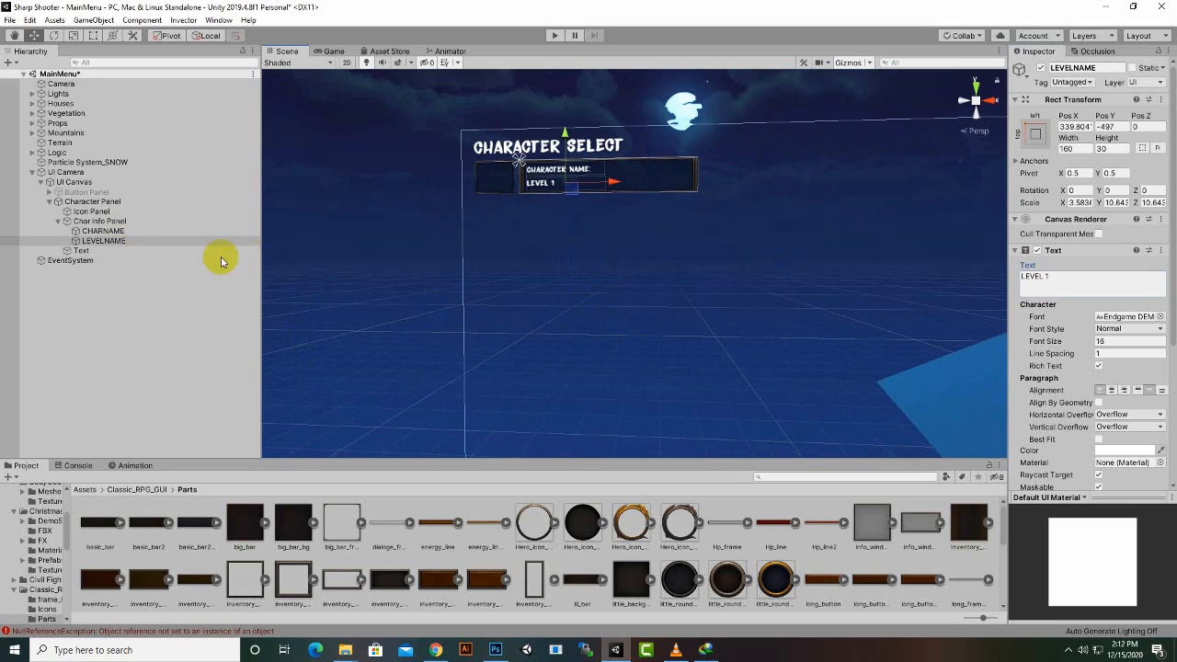
click(49, 192)
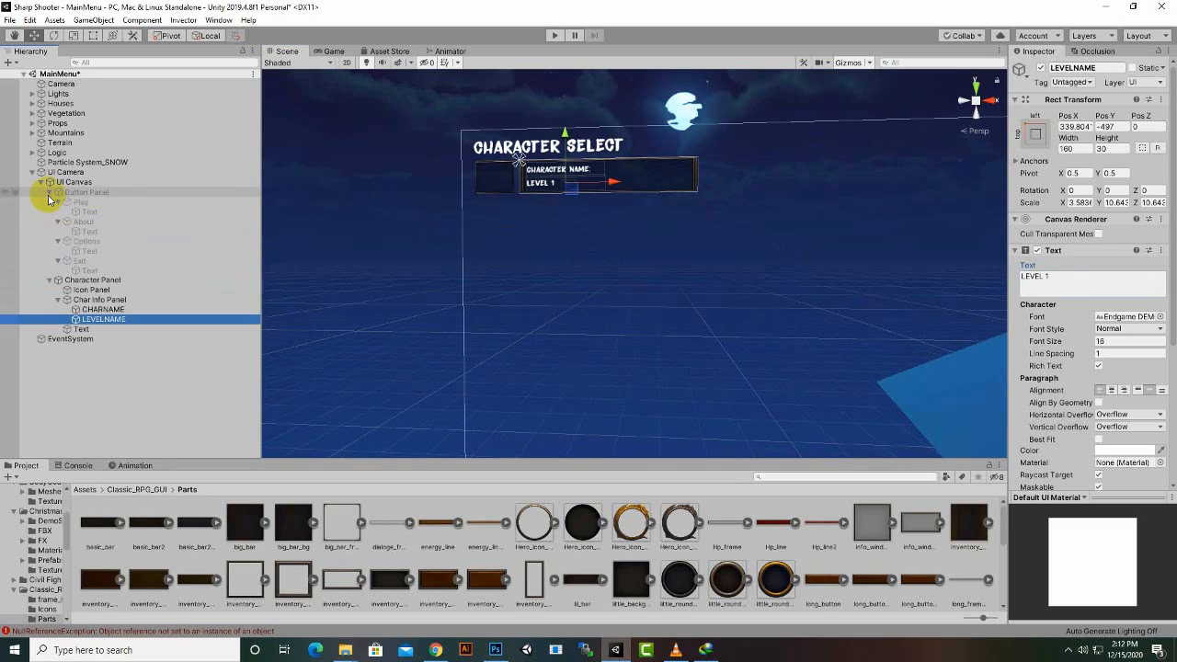
click(82, 261)
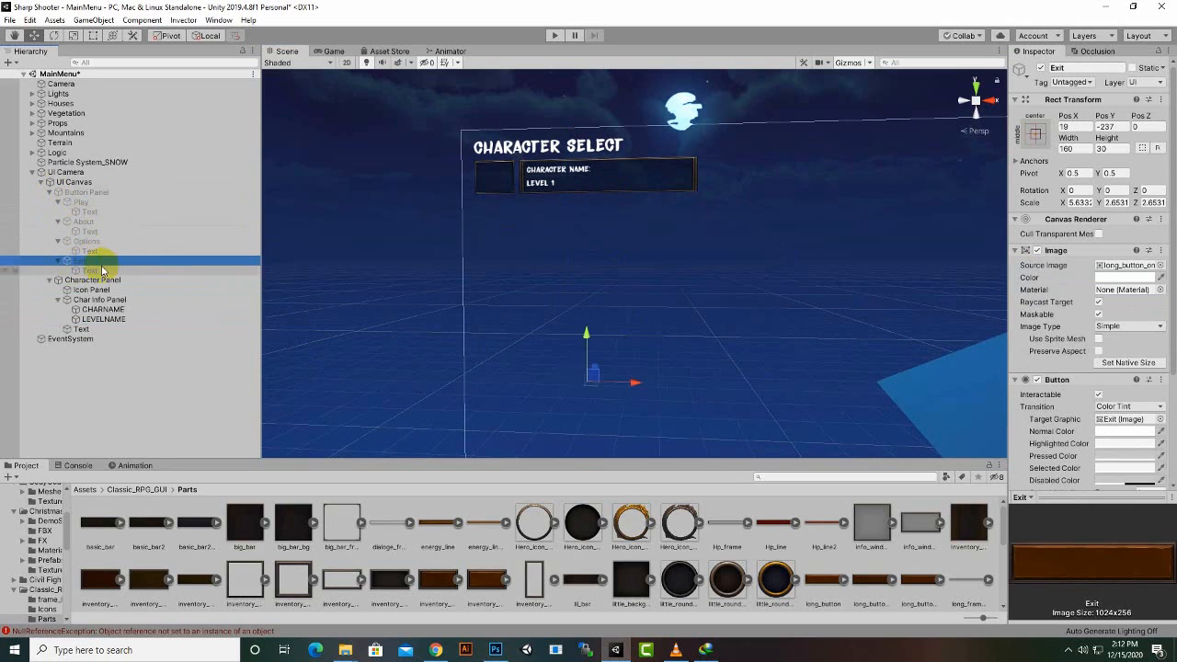
key(ctrl+d)
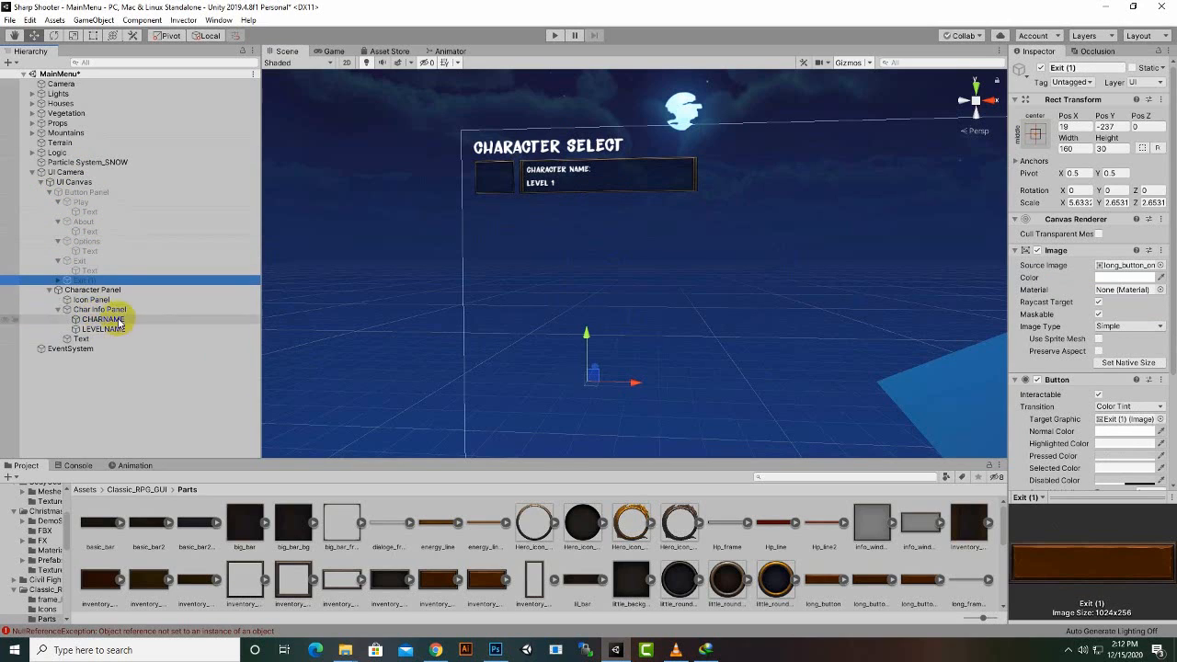
drag(87, 281, 95, 292)
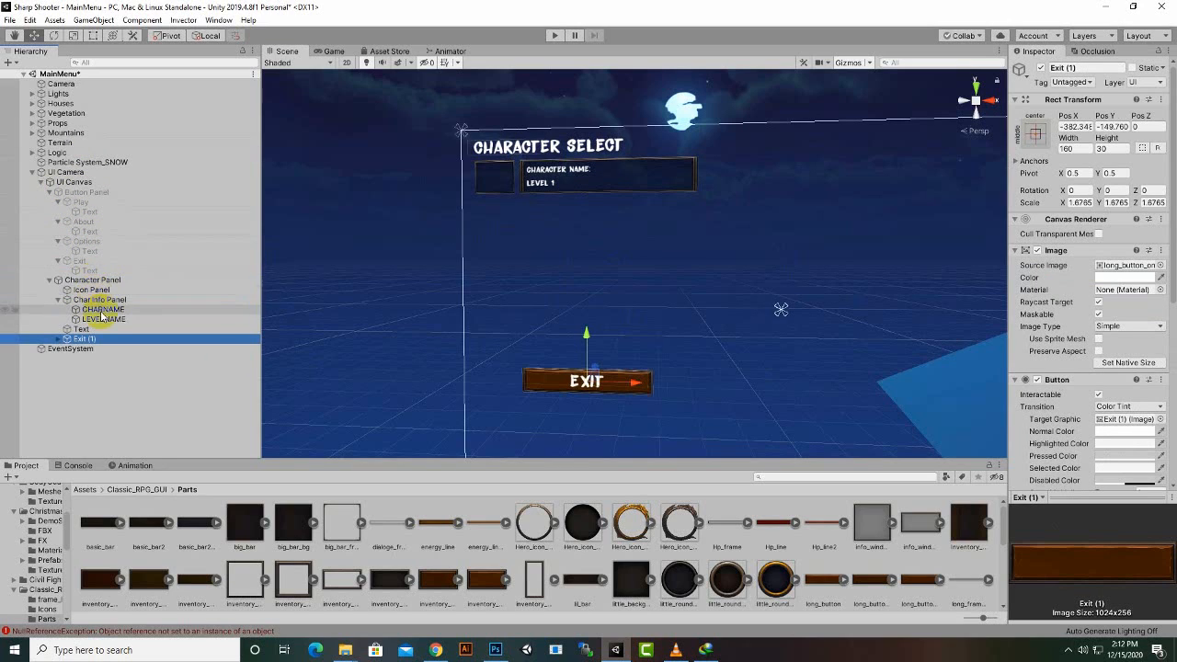
- Rename the copied Exit button RemoveCharacter
right_click(89, 339)
click(118, 374)
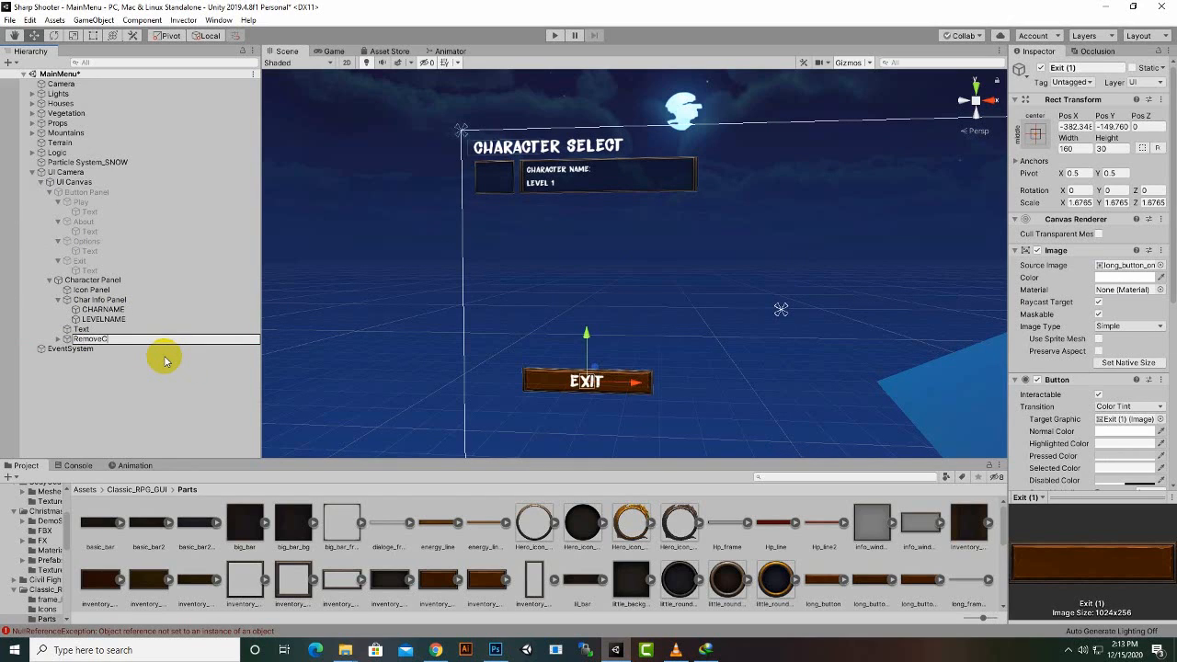
text(racte)
key(Return)
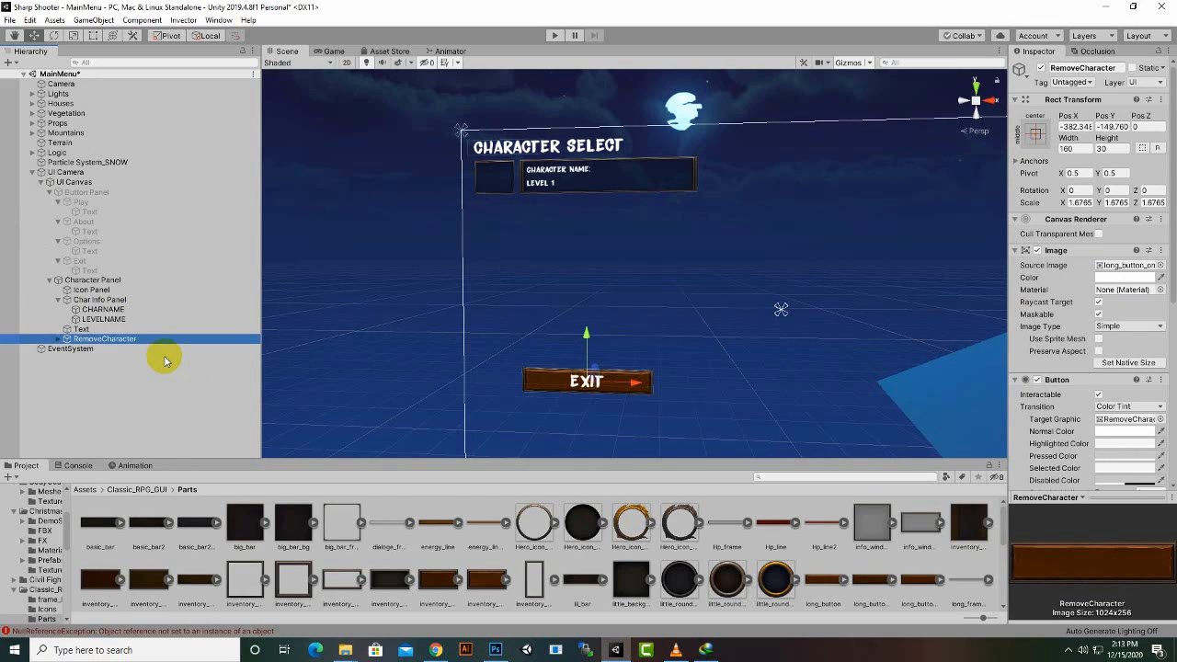
- Move the RemoveCharacter button up beneath the info panel to about Pos Y 70 and expand its child objects
drag(586, 341, 591, 224)
scroll(585, 256, down, 5)
scroll(587, 277, up, 3)
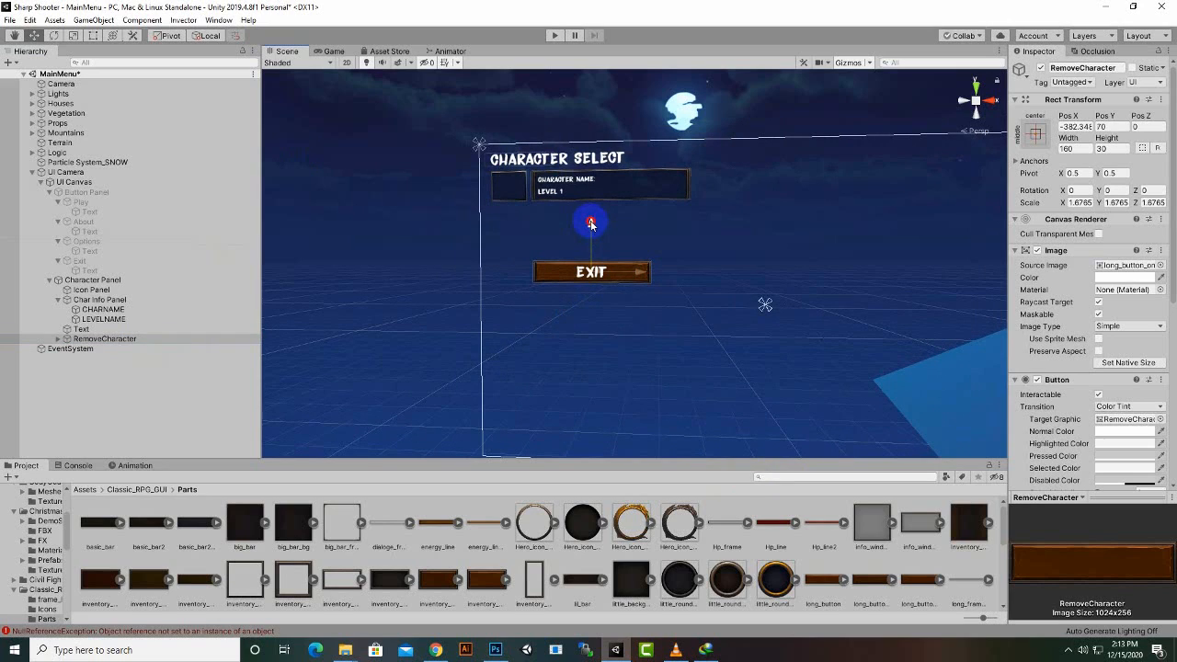
click(58, 340)
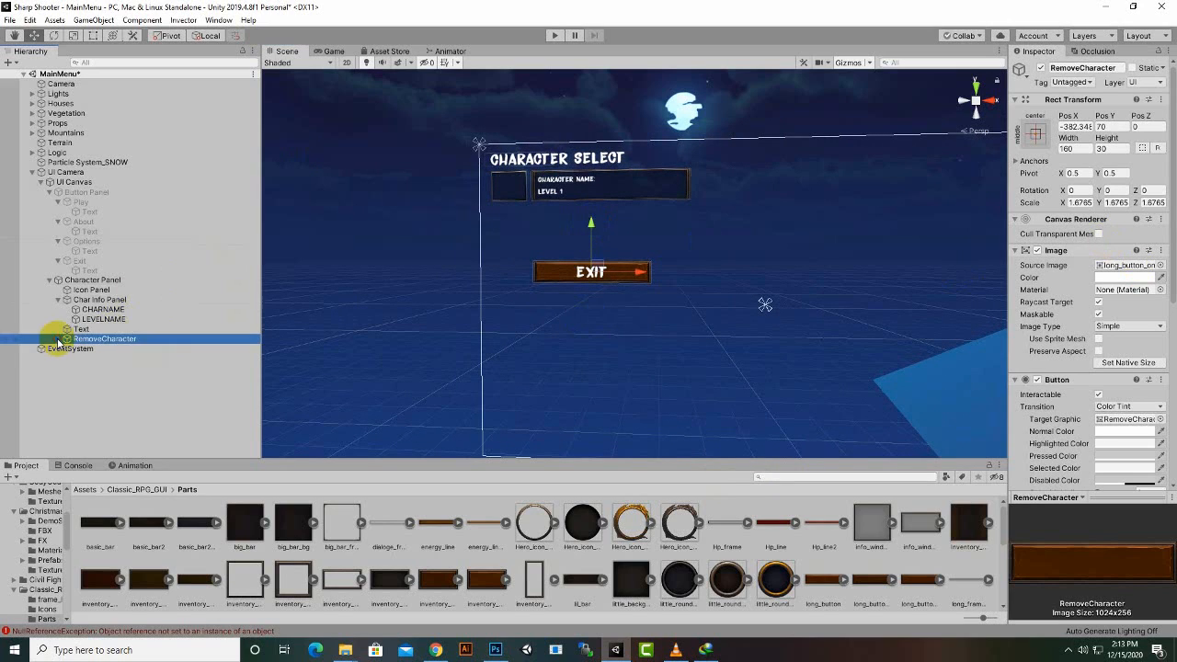
- Change the label text of the RemoveCharacter button to "remove char"
click(91, 350)
click(1058, 283)
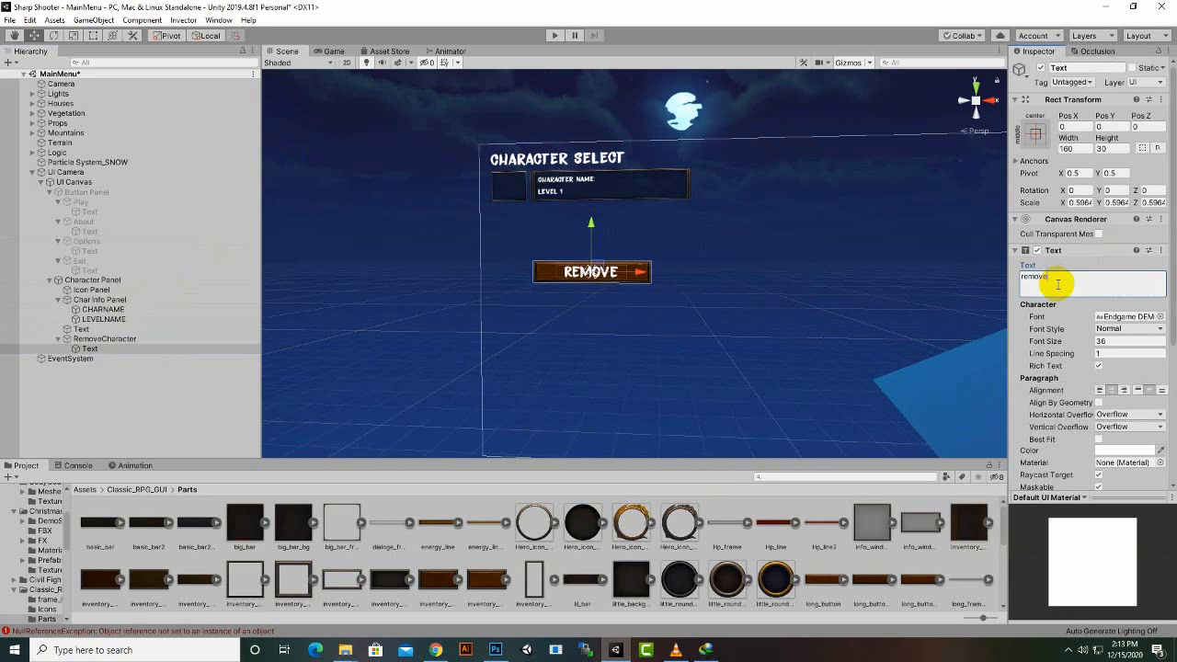
text(remove char)
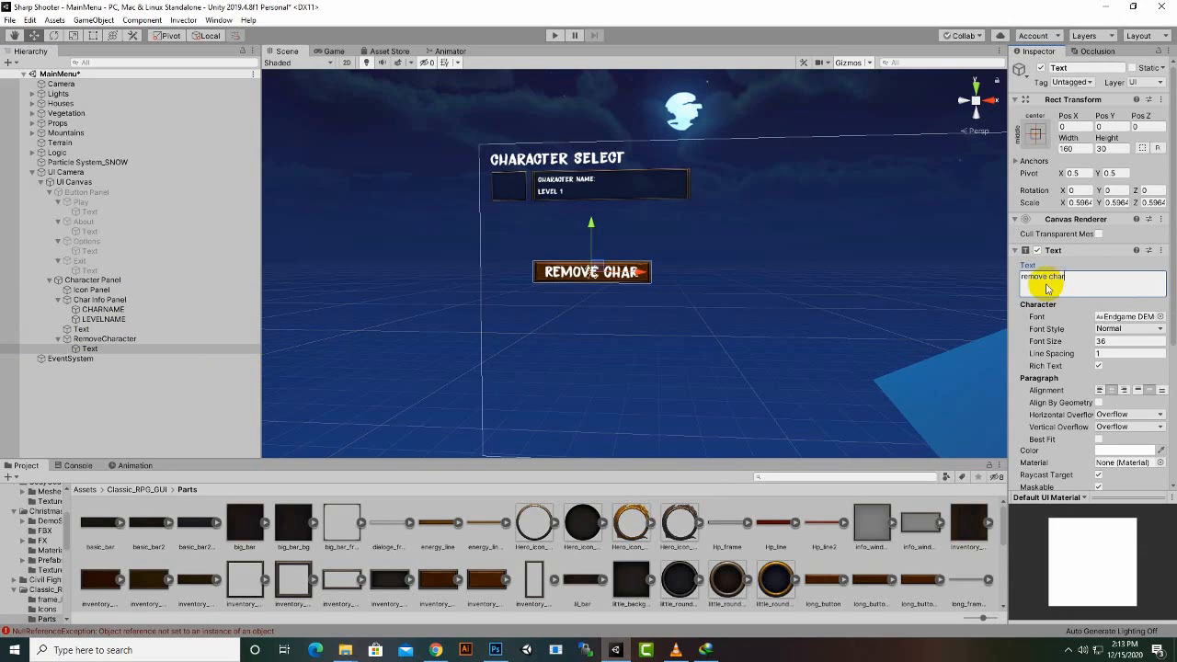
- Duplicate the RemoveCharacter button, move the copy below it to about Pos Y -31 and rename it createchar
click(101, 339)
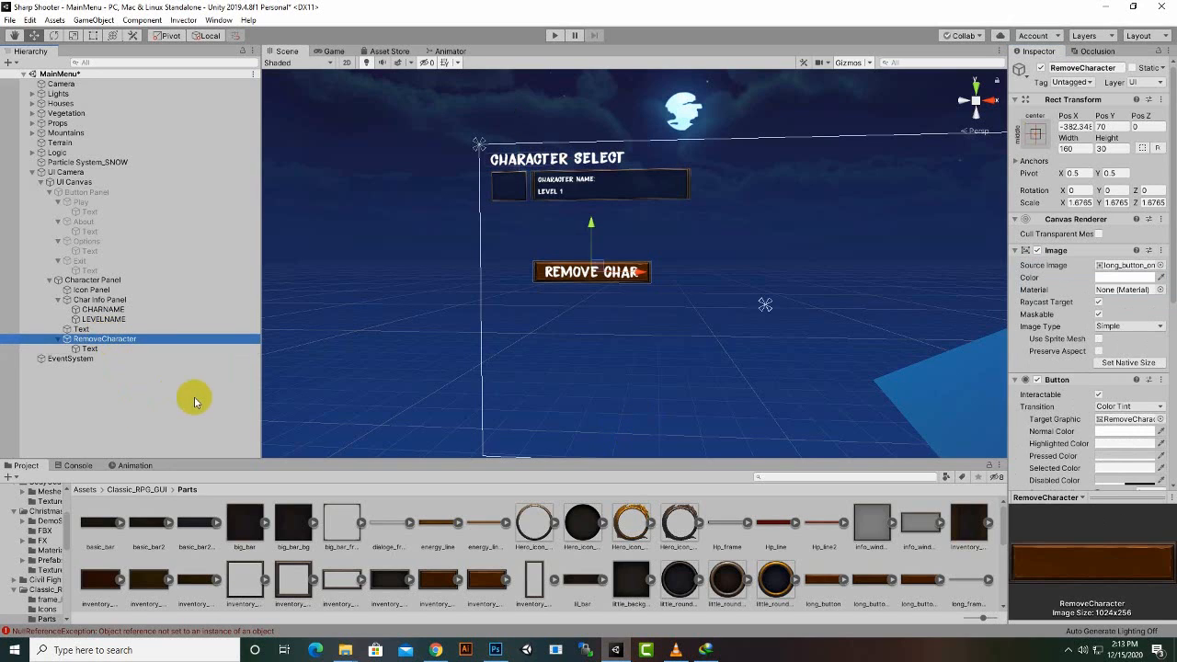
key(ctrl+d)
drag(591, 237, 596, 281)
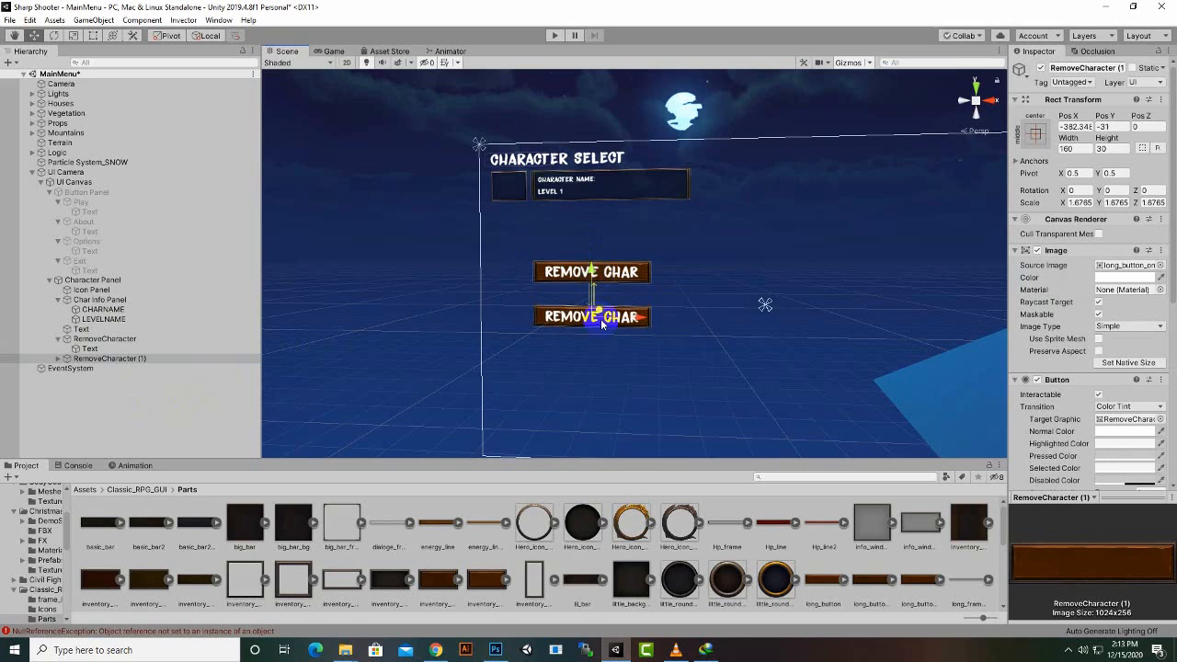
right_click(96, 359)
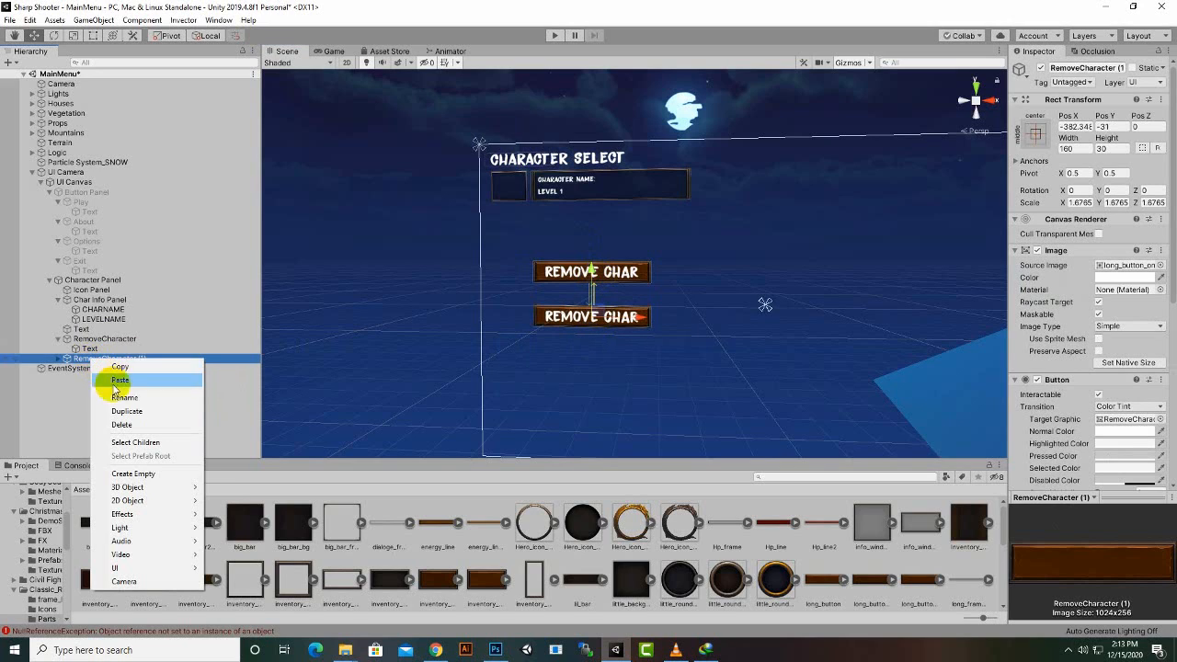
click(120, 398)
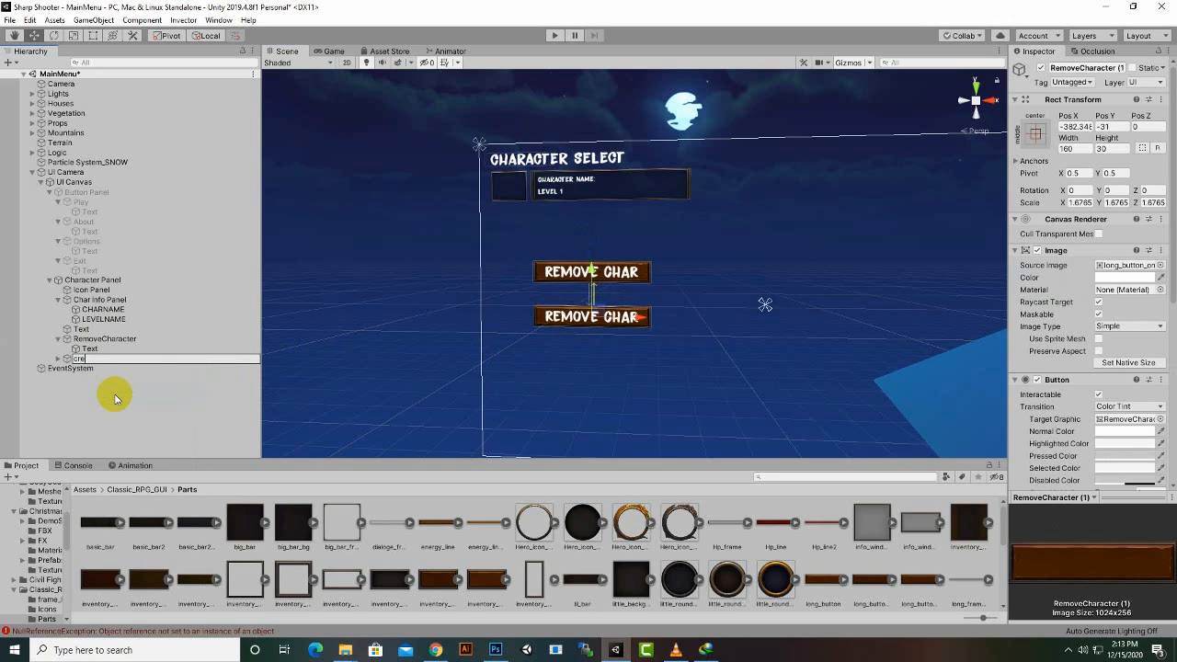
key(Return)
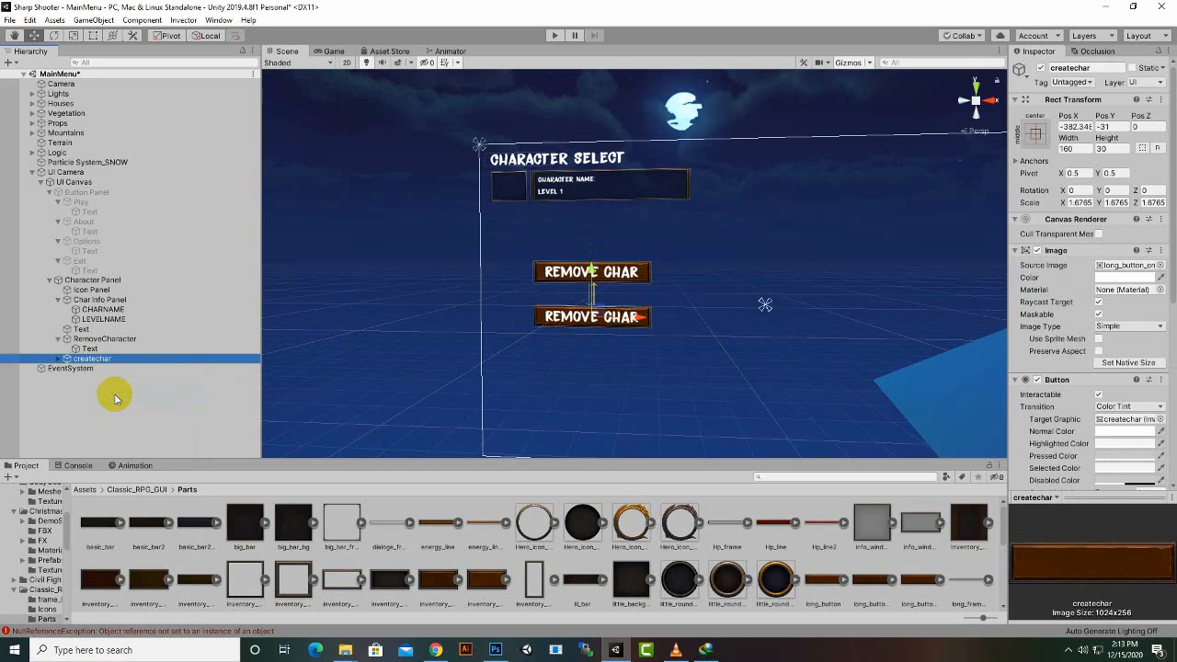
- Change the label text of the createchar button to "create char"
click(56, 357)
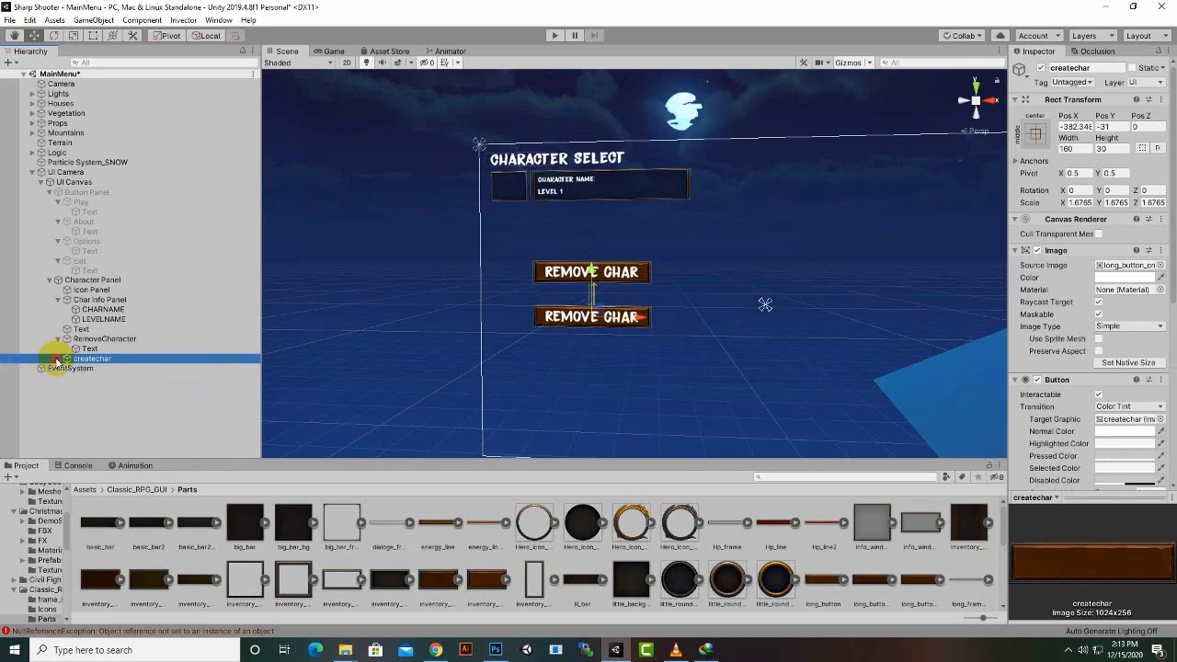
click(89, 368)
click(1100, 287)
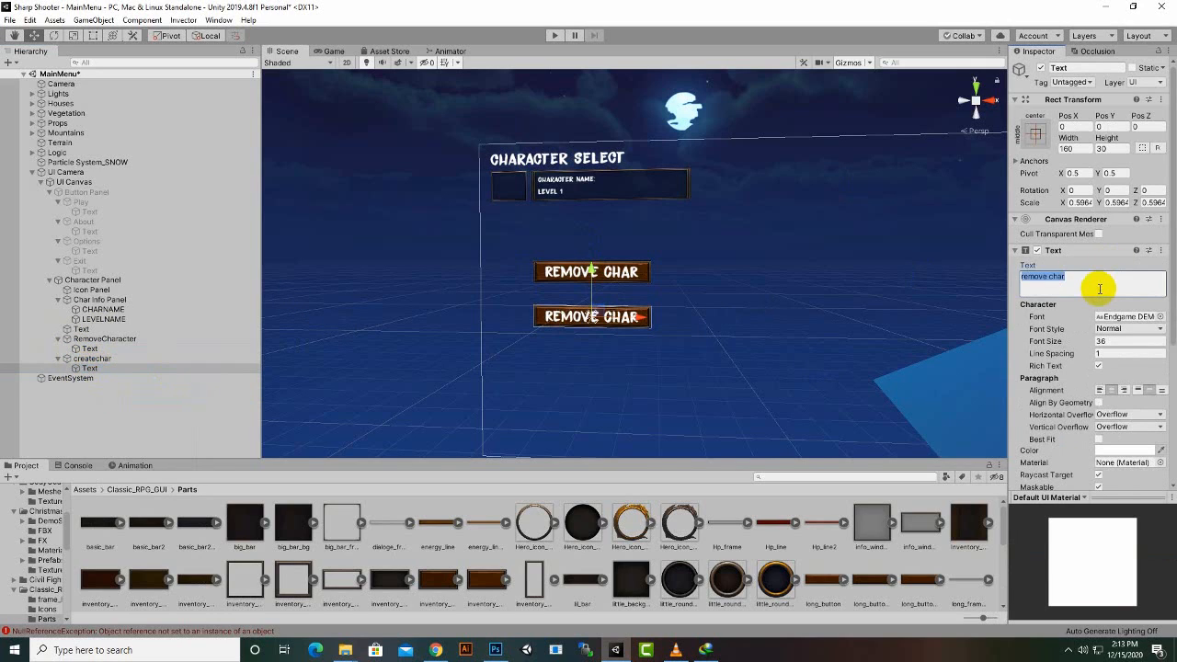
text(ch)
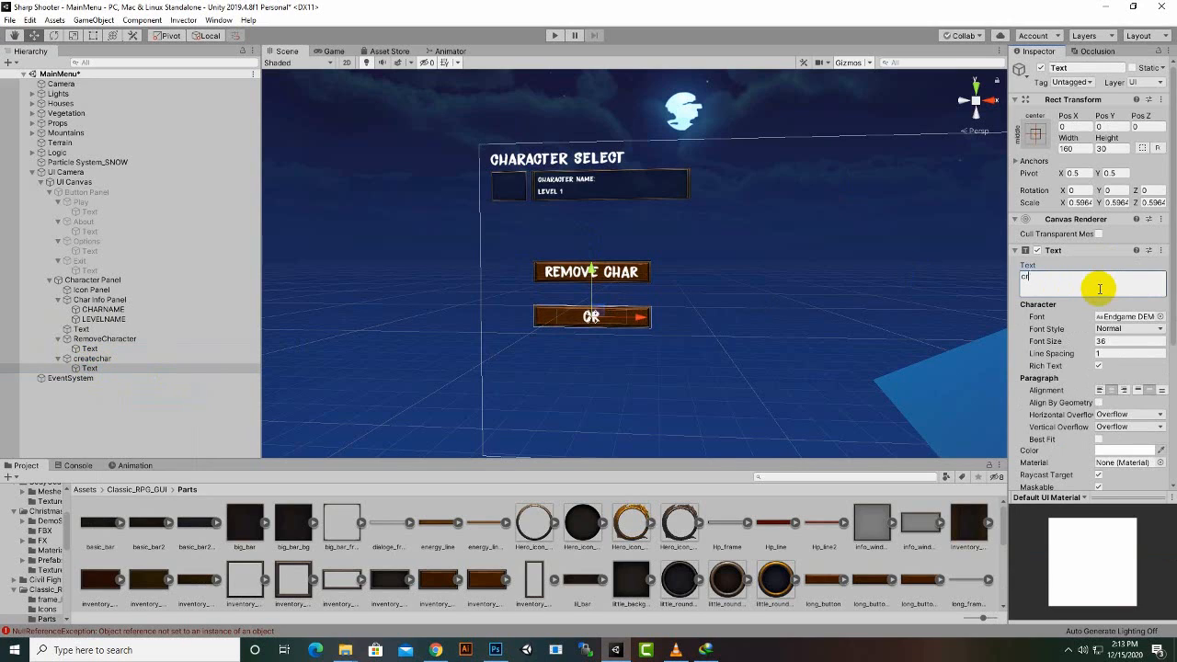
text(eate char)
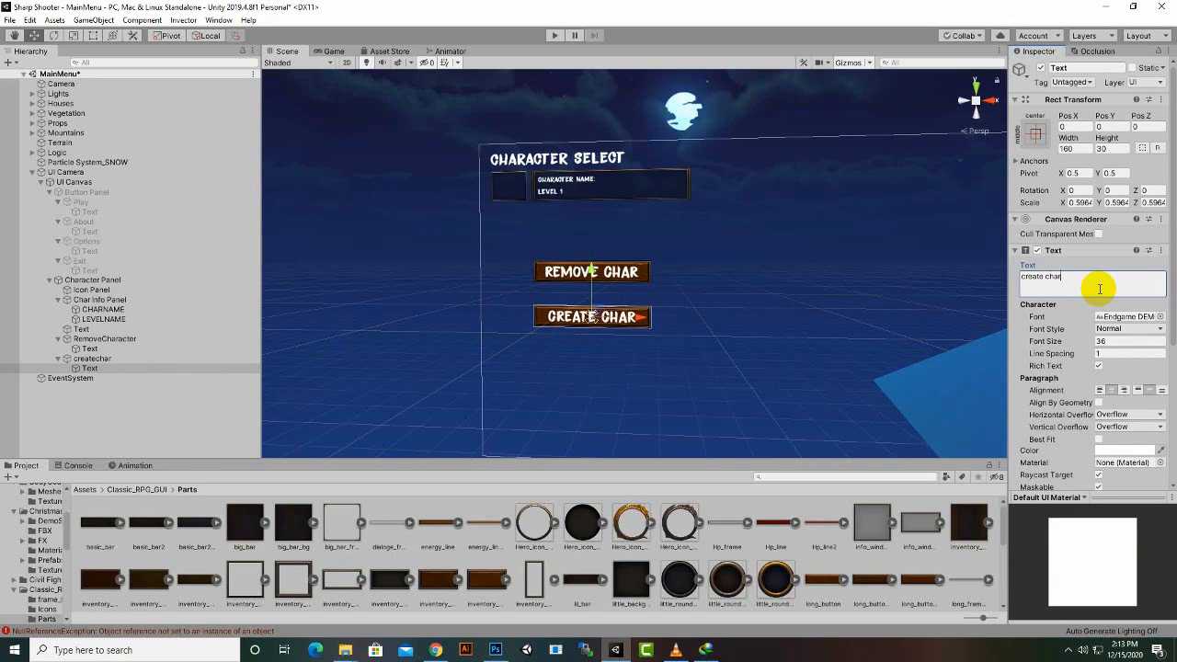
- Duplicate the createchar button, move the copy down near the panel's lower edge at about Pos Y -278 and rename it mainmenu
click(92, 359)
scroll(617, 338, up, 2)
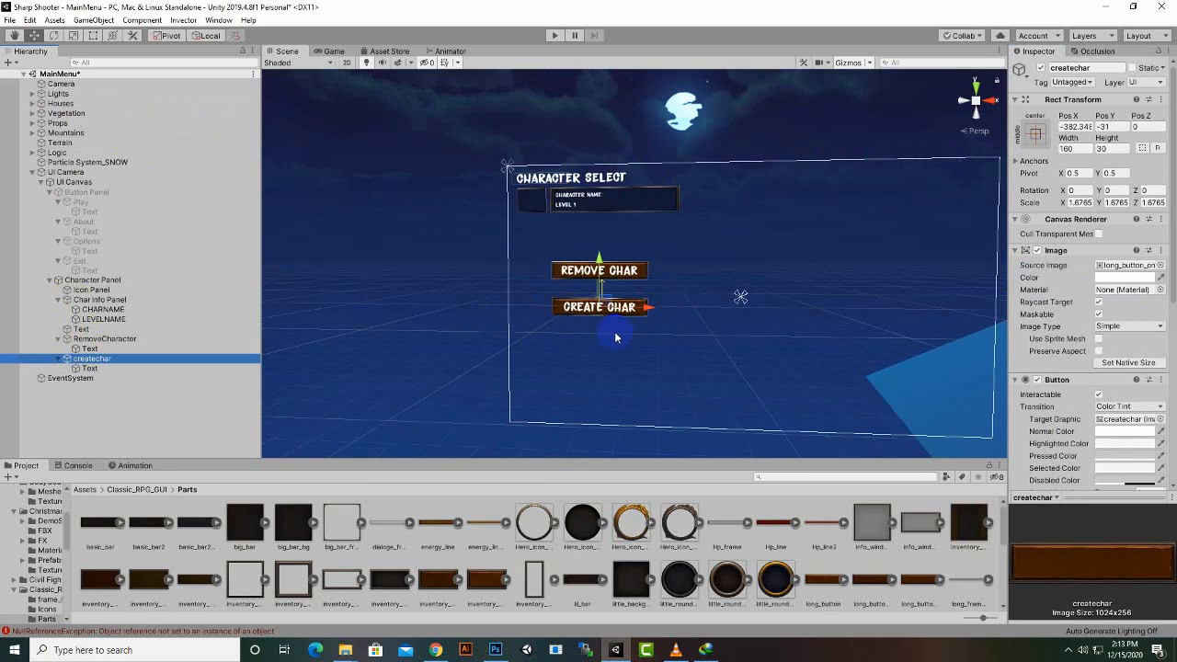
key(ctrl+d)
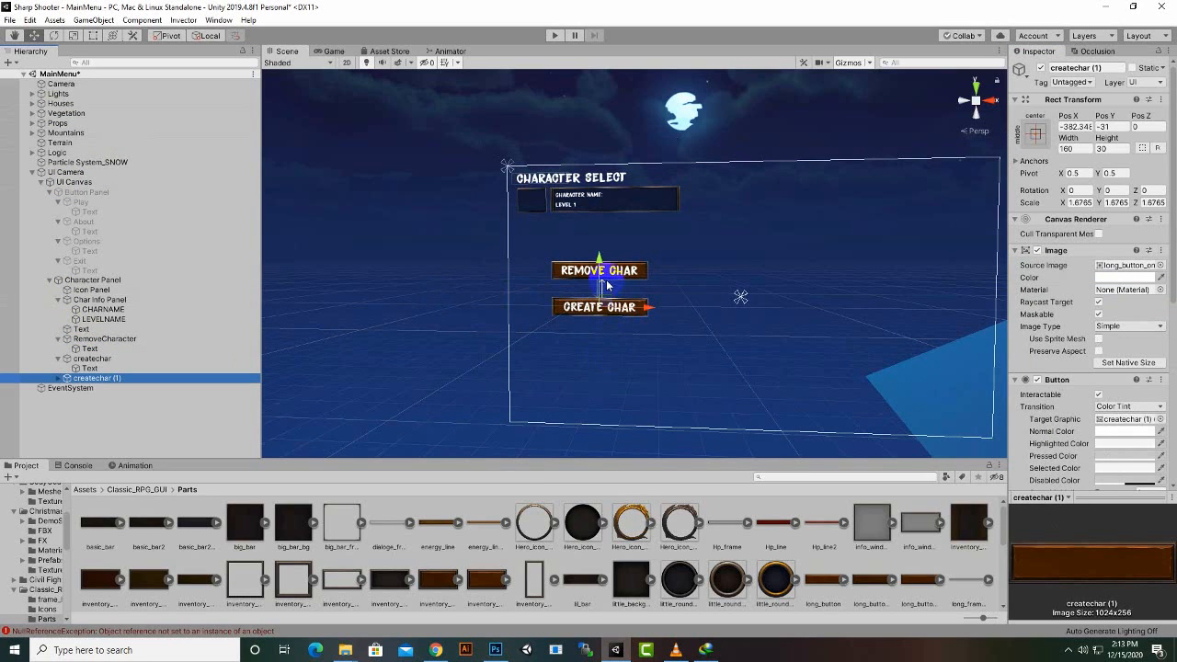
drag(601, 261, 611, 352)
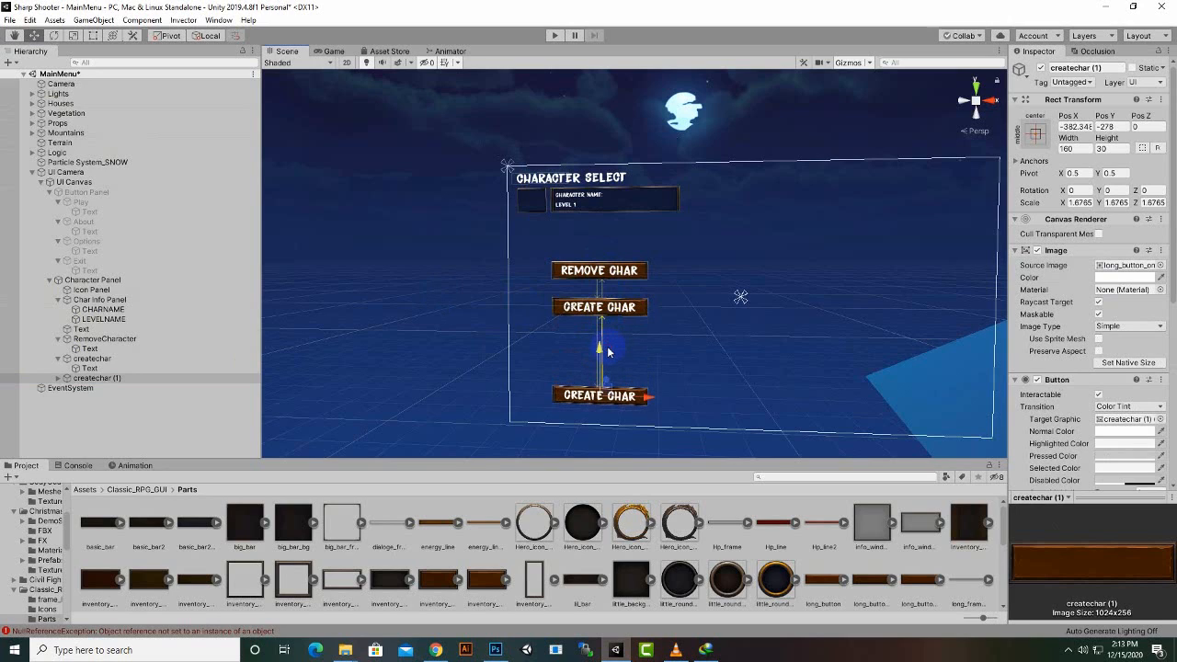
right_click(92, 378)
click(125, 417)
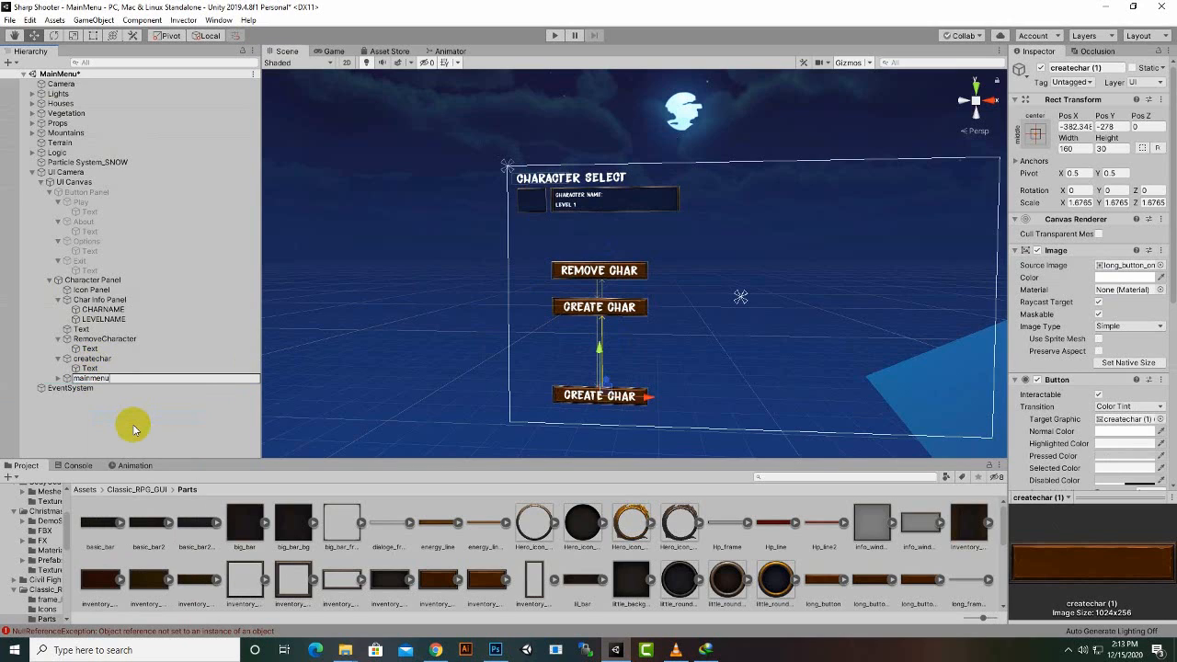
text(mainmenu)
key(Return)
- Change the label text of the mainmenu button to "main menu"
click(57, 381)
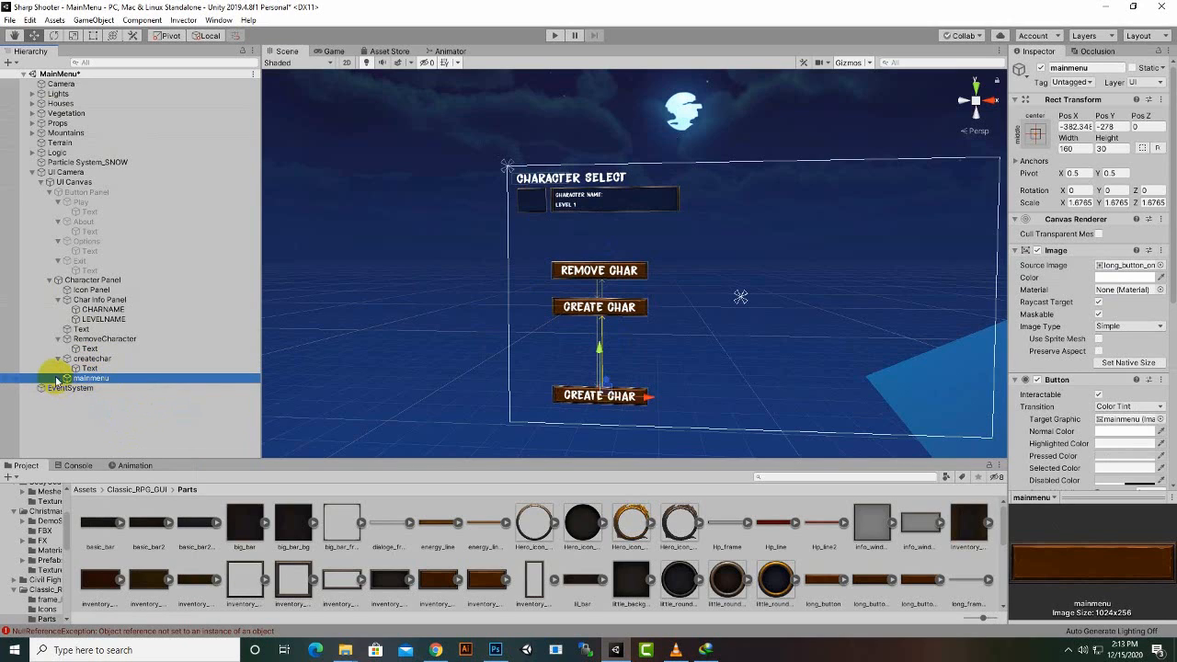
click(58, 378)
click(69, 387)
click(1109, 295)
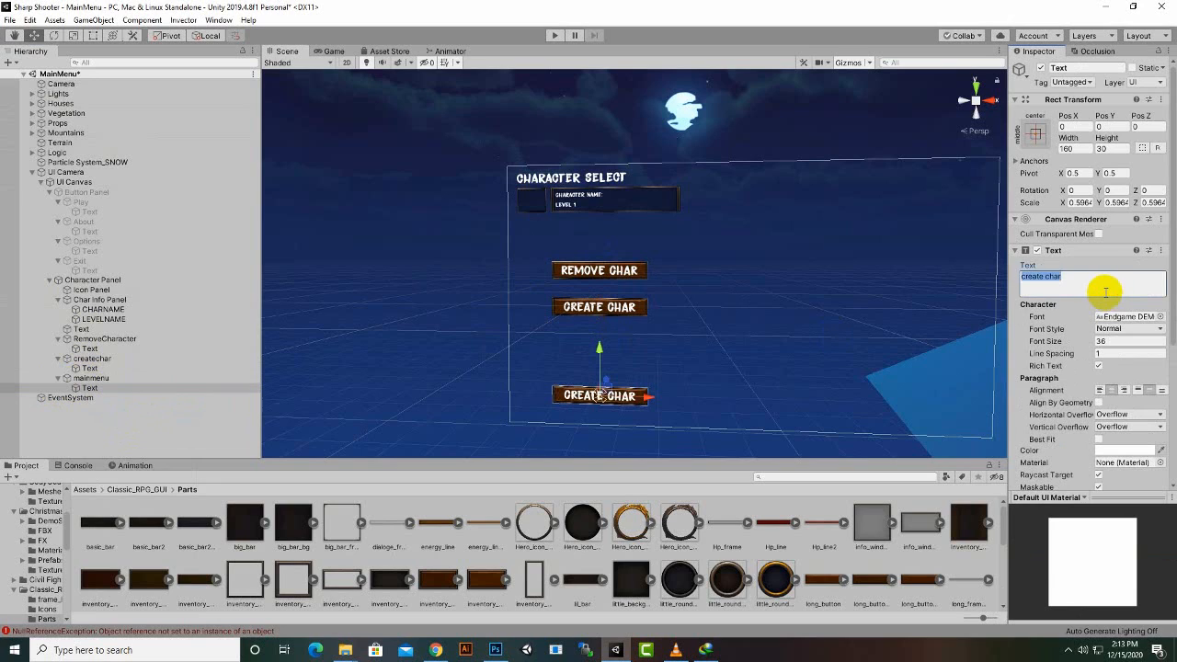
text(main menu)
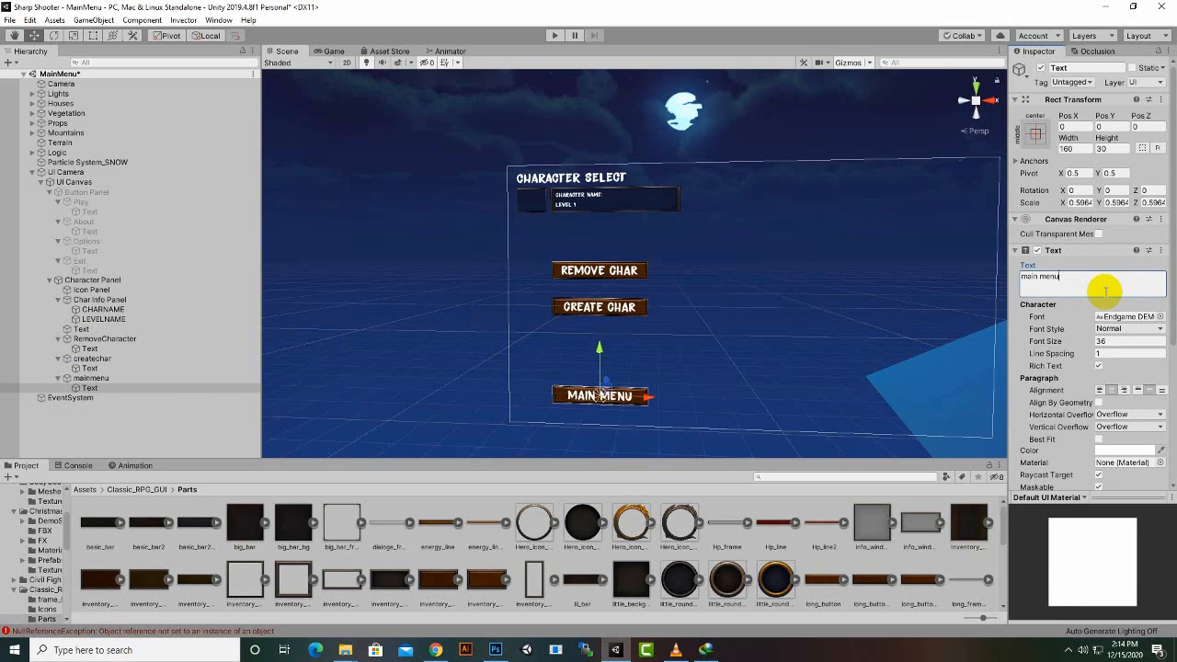
- Duplicate the mainmenu button, move the copy across to the panel's right side at about Pos X 409 and rename it start
click(91, 378)
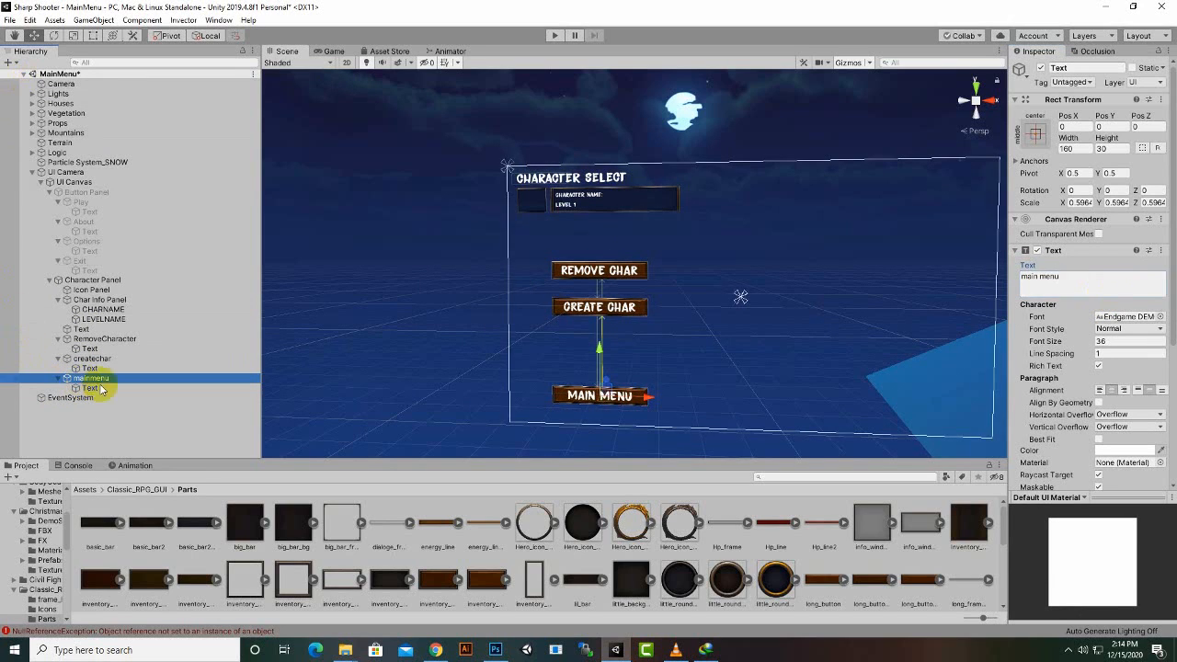
scroll(627, 306, down, 2)
key(ctrl+d)
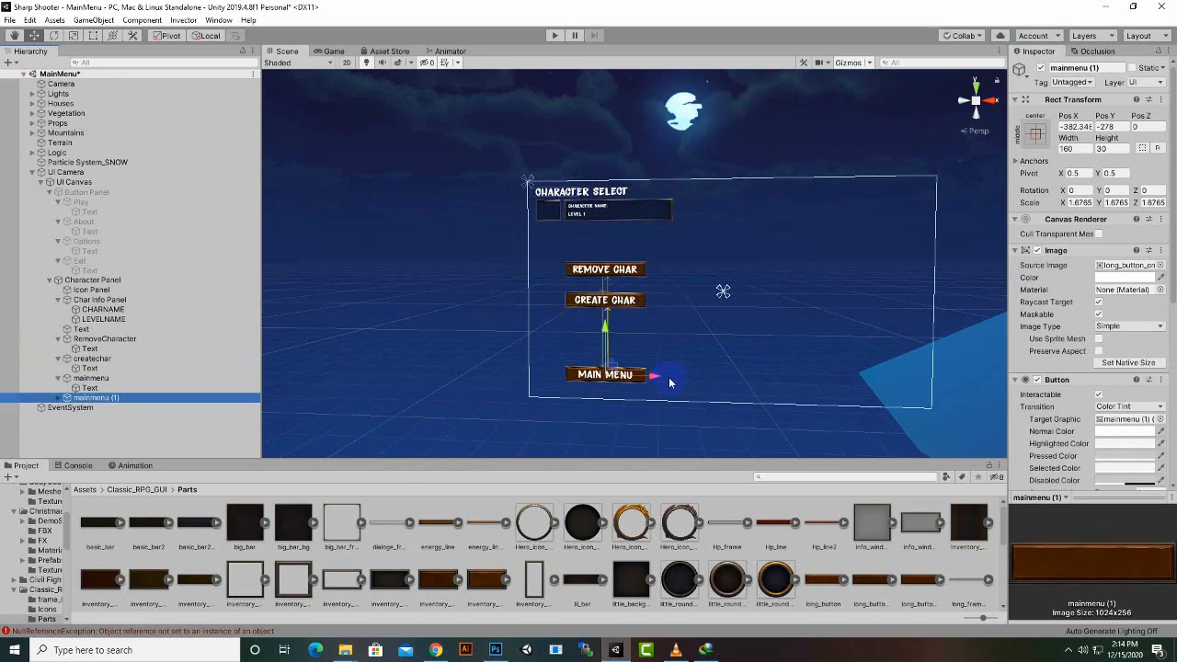
drag(655, 375, 886, 405)
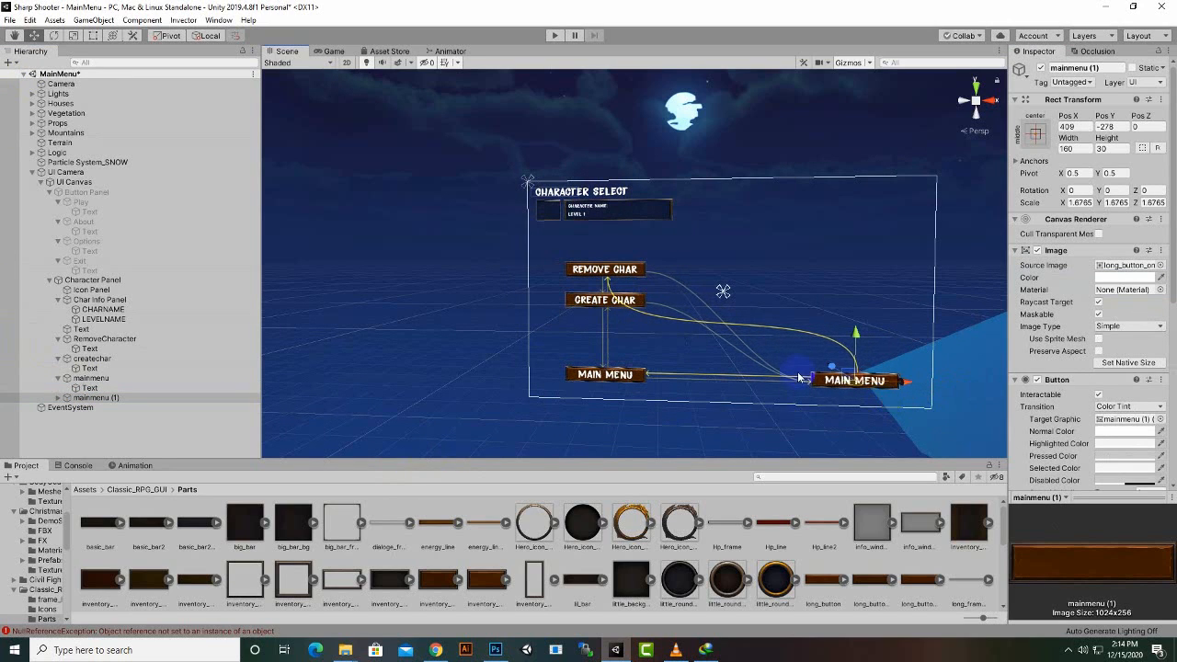
right_click(84, 400)
click(106, 432)
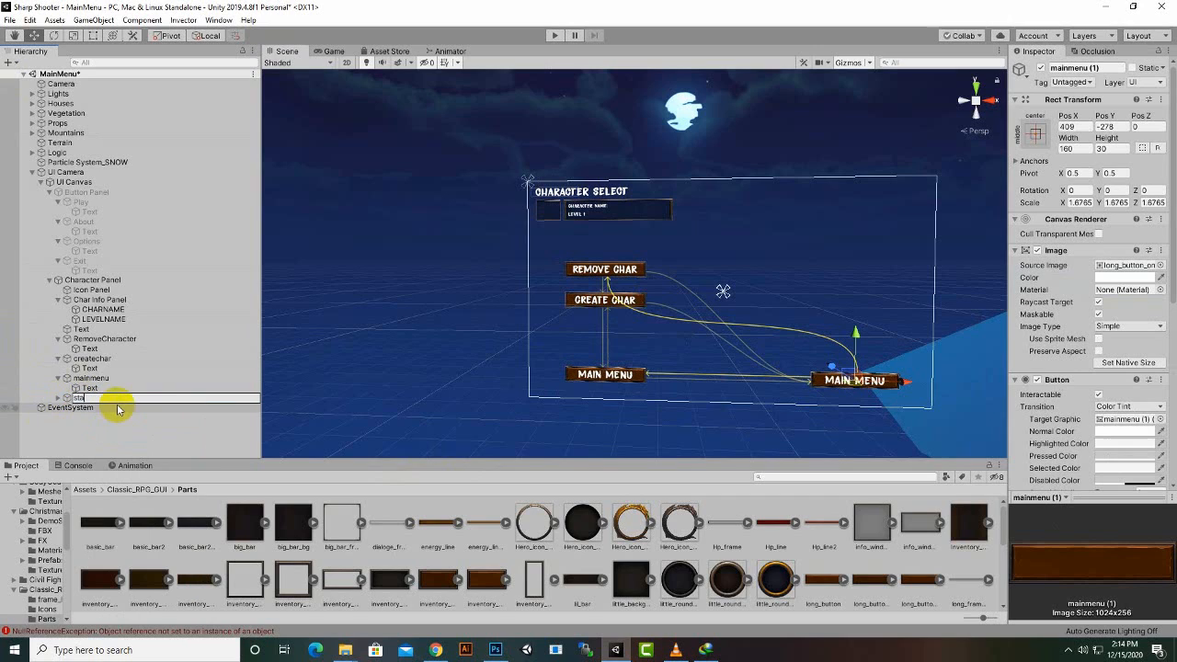
key(Return)
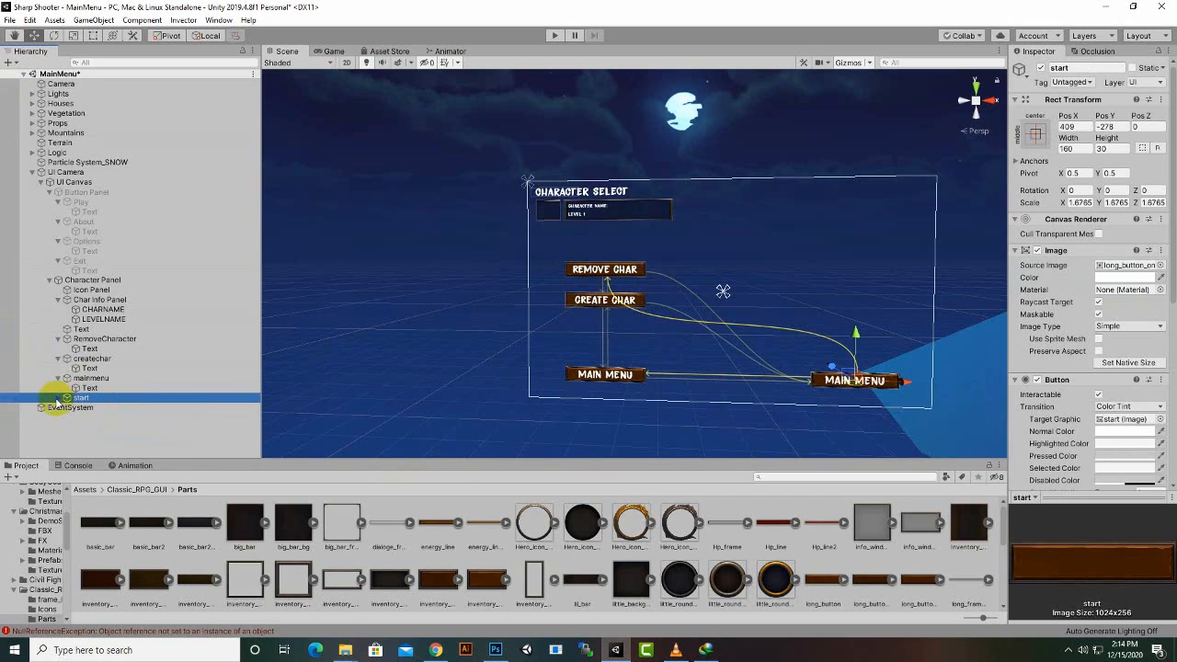
- Change the label text of the start button to "start"
click(58, 397)
click(102, 407)
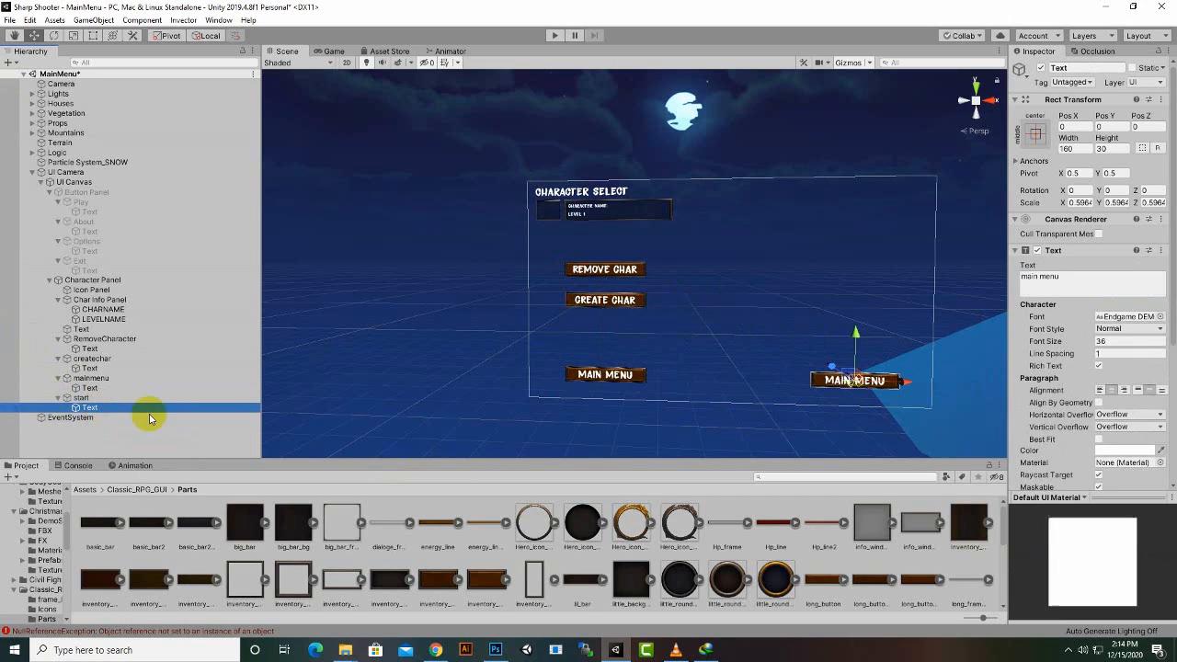
click(1081, 286)
text(start)
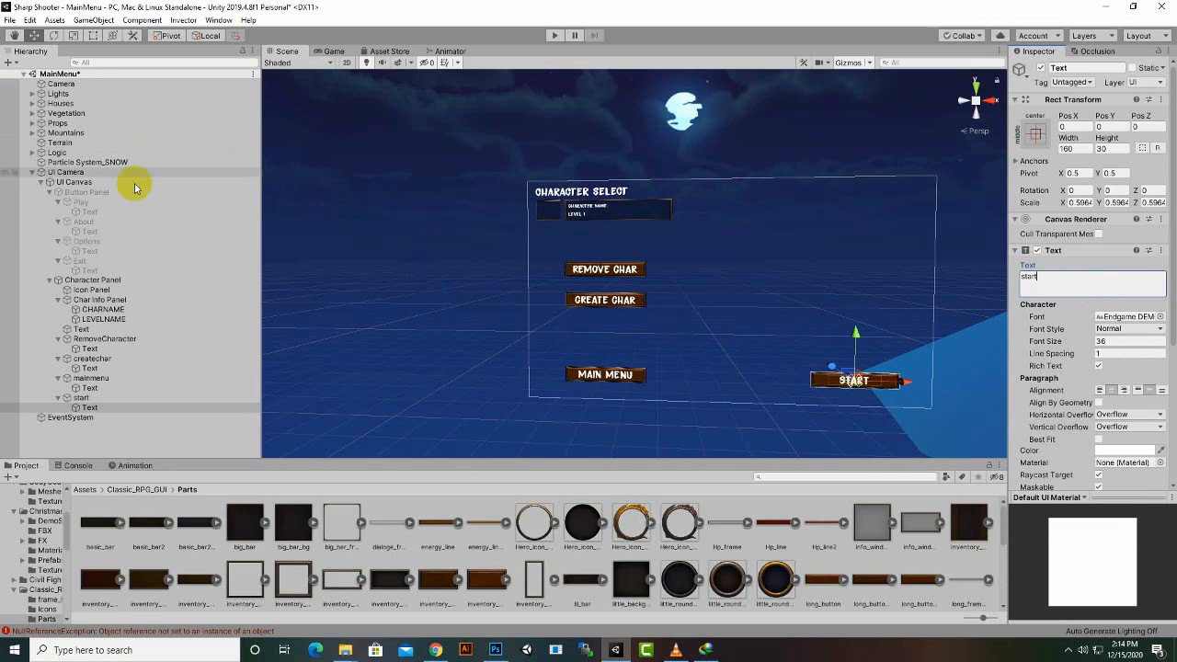
- Anchor the start button to the bottom-right corner of Character Panel
click(50, 279)
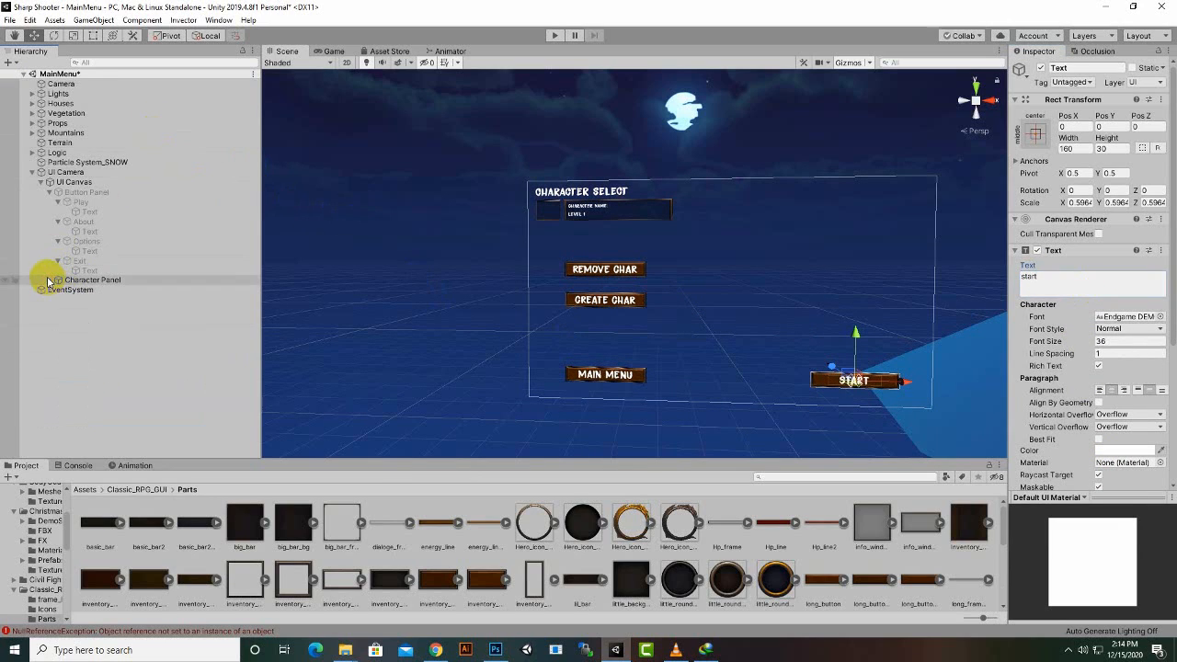
click(83, 280)
scroll(360, 349, down, 2)
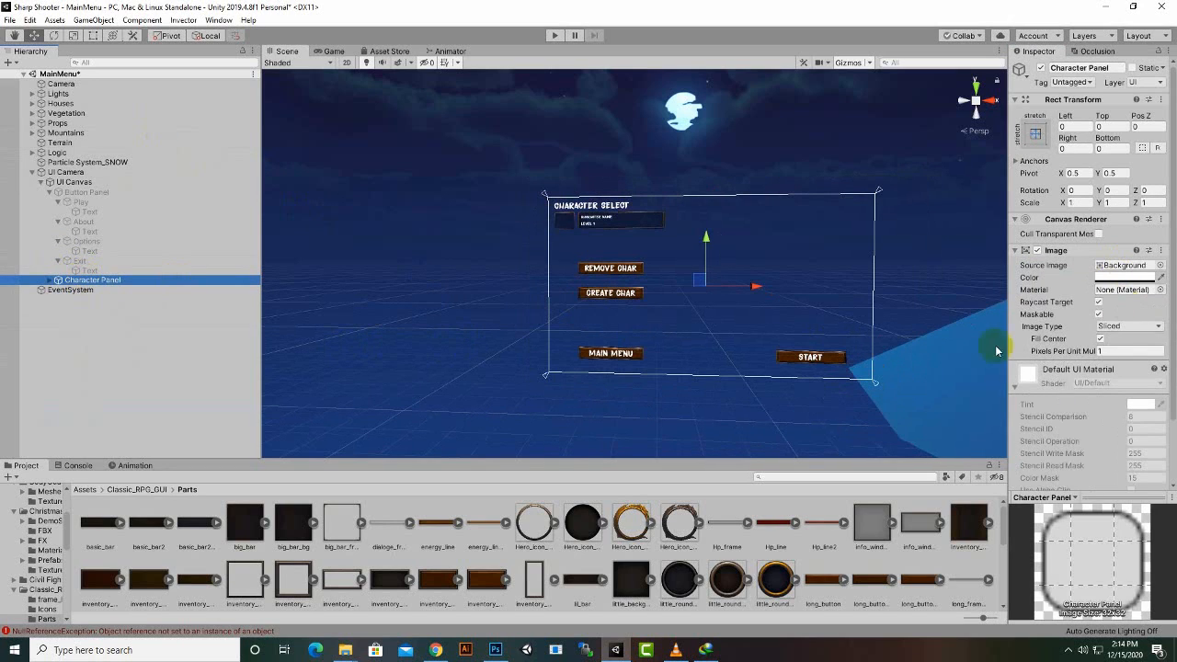
click(52, 280)
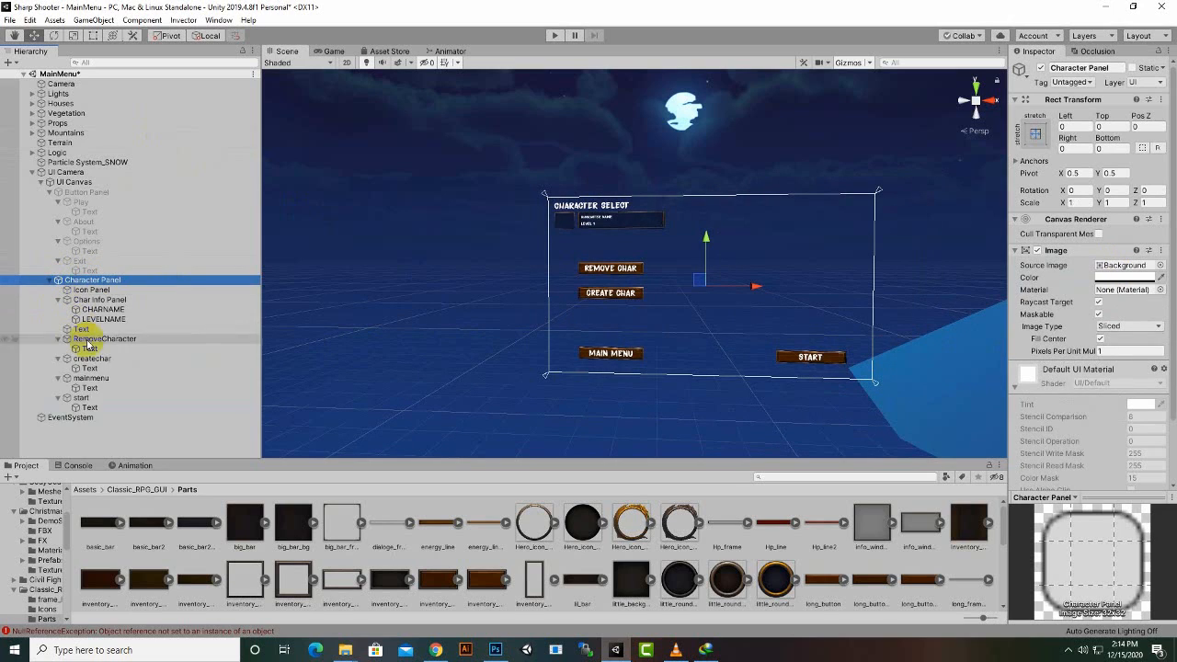
click(87, 399)
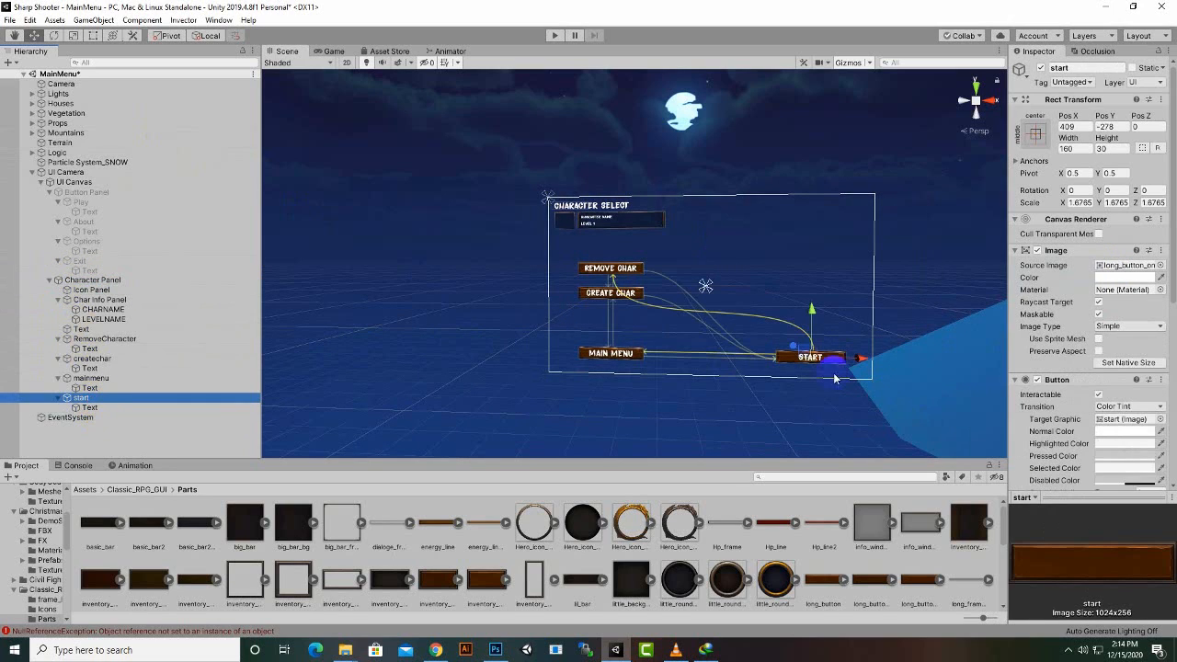
click(1036, 134)
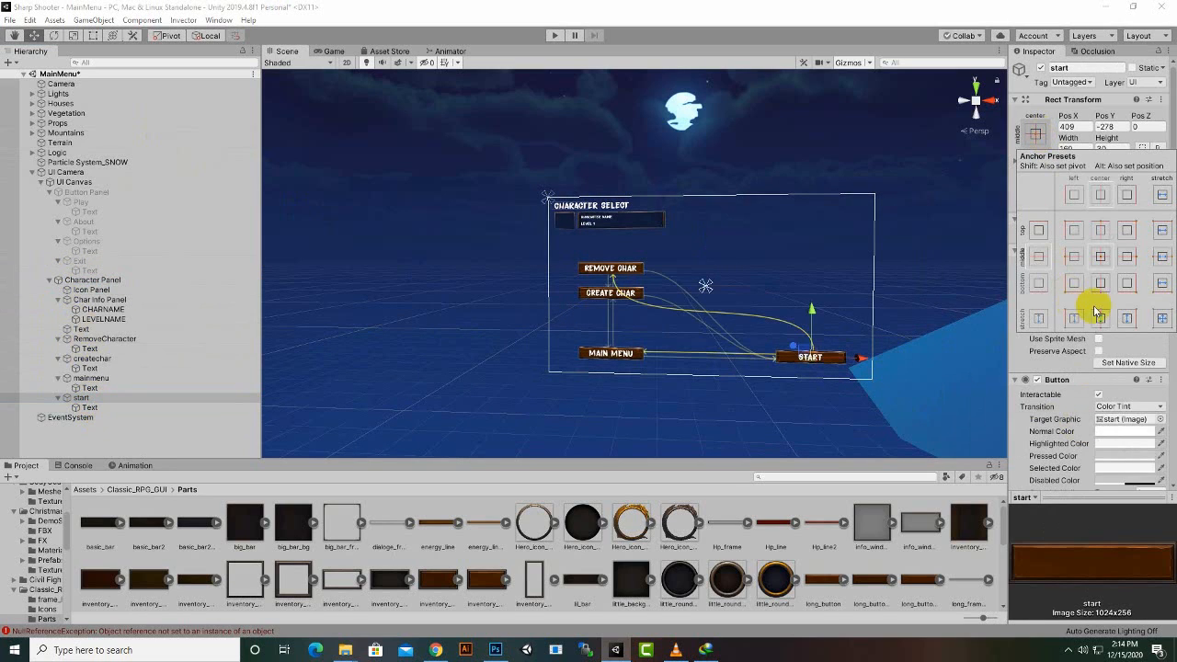
click(1127, 283)
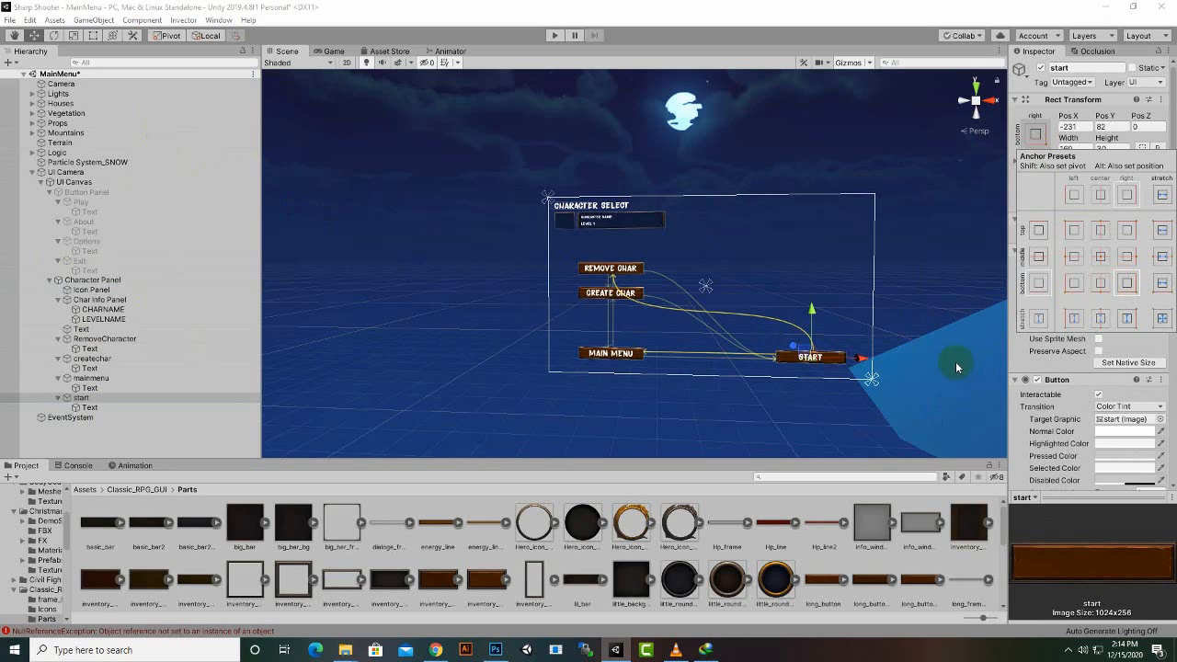
click(85, 397)
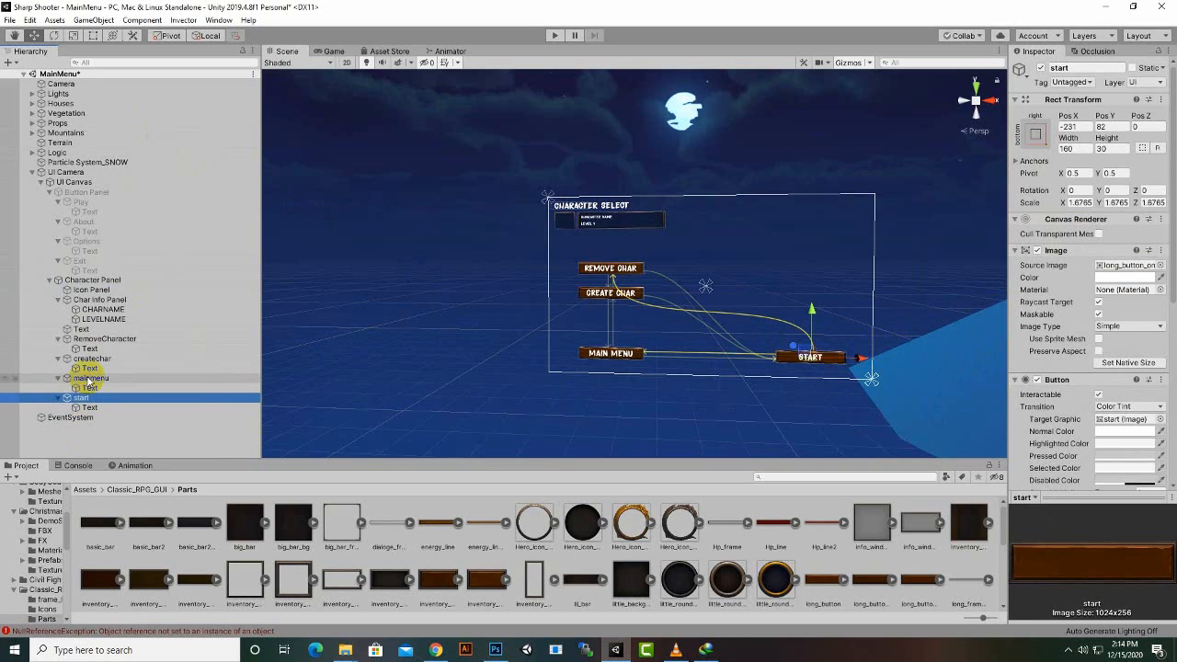
click(118, 379)
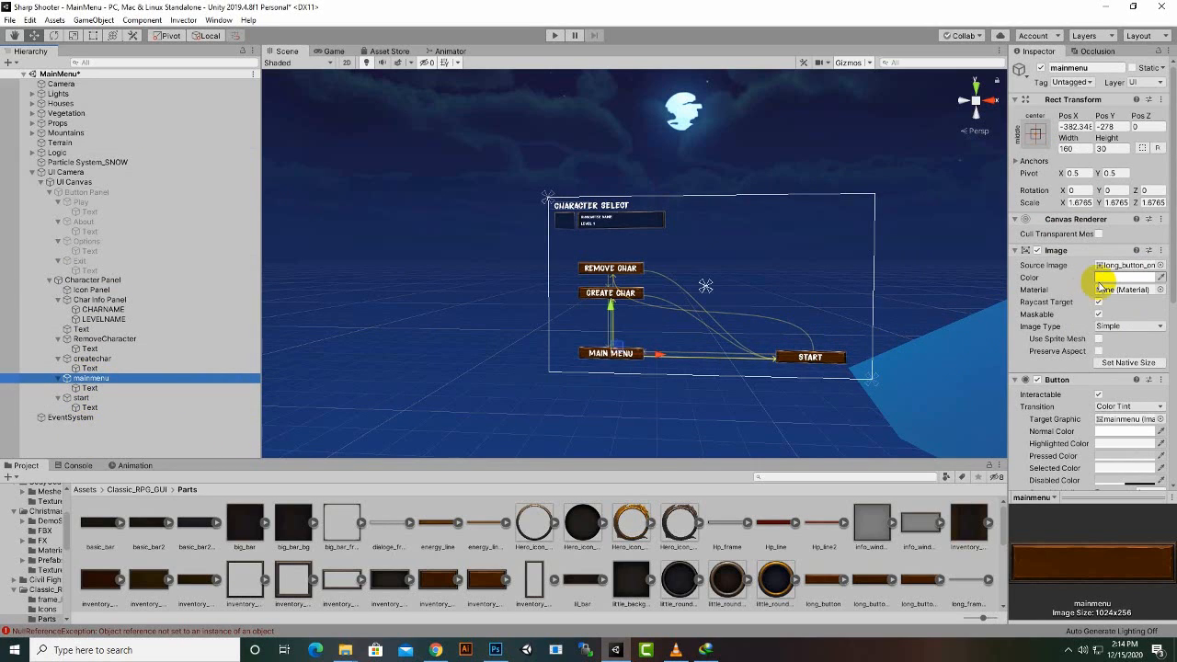
click(1043, 141)
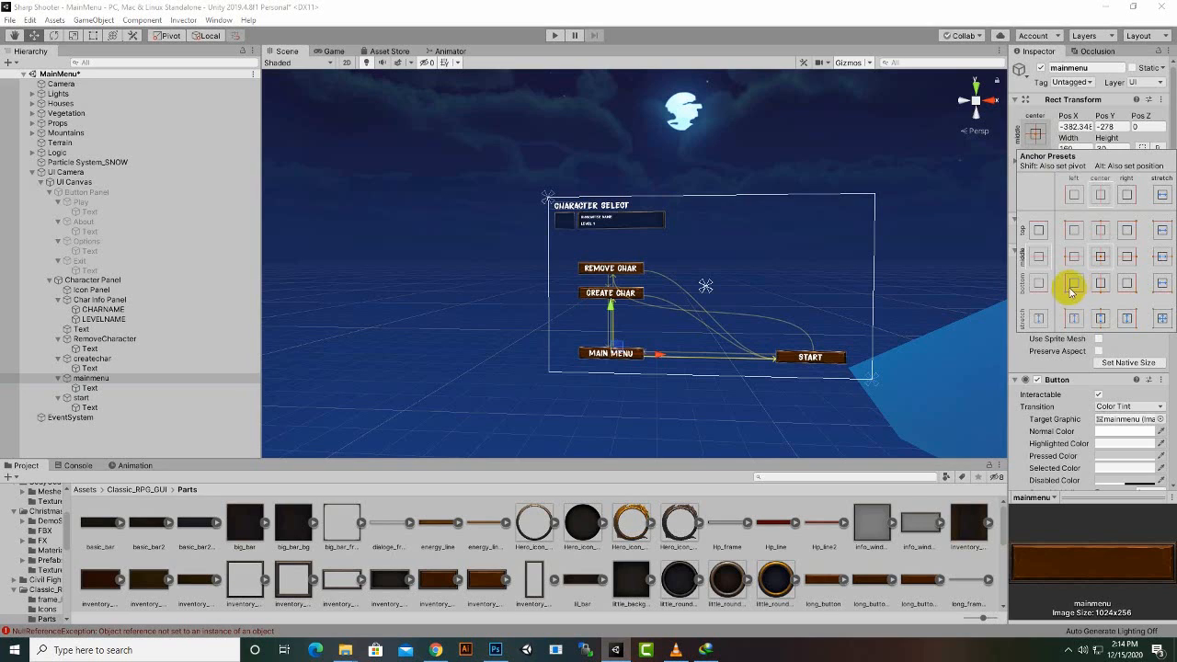
click(713, 6)
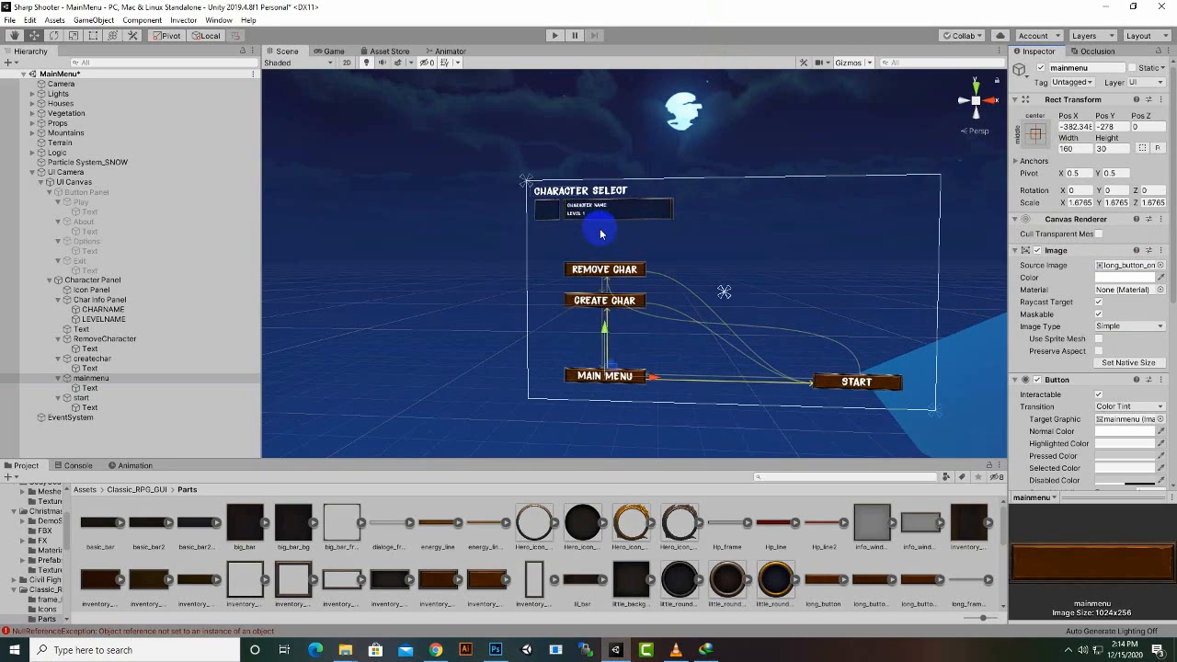
- Move the Icon Panel, Char Info Panel and CHARACTER SELECT heading slightly lower together within Character Panel
middle_drag(601, 232, 482, 248)
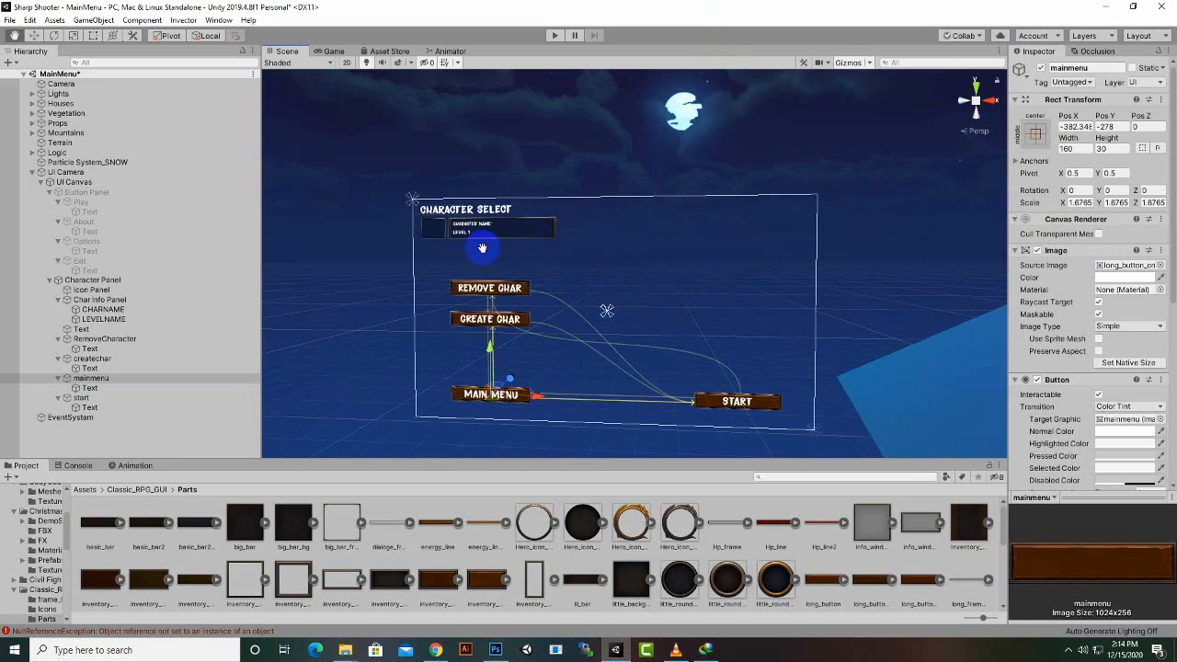
click(113, 280)
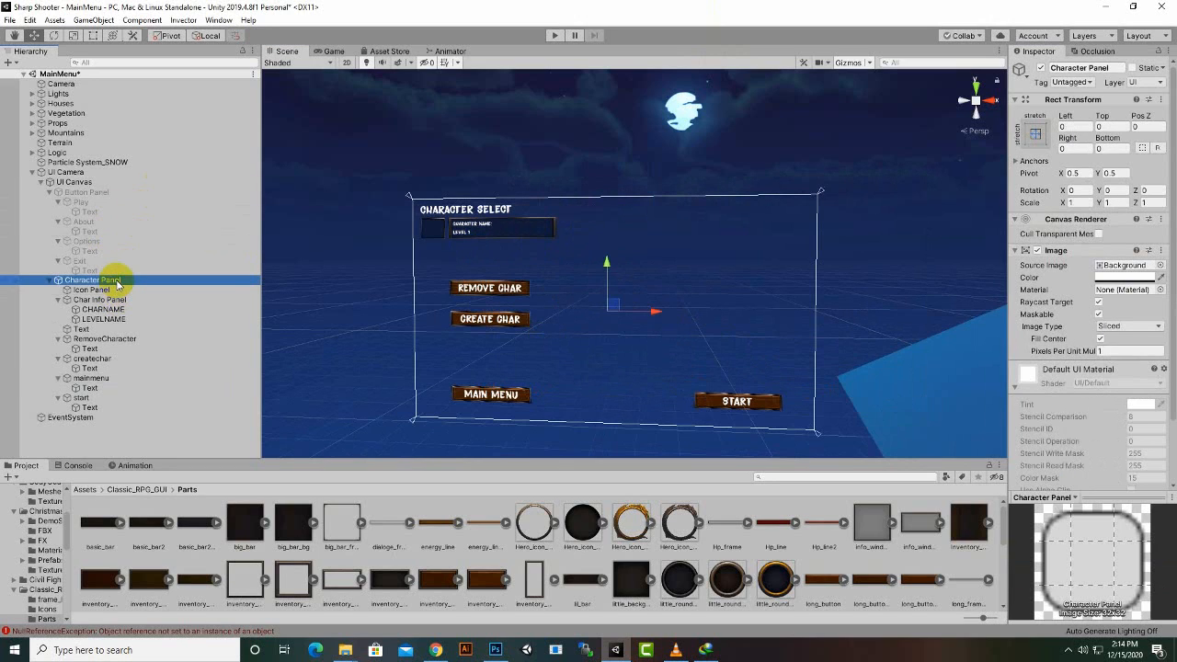
click(112, 300)
drag(501, 179, 502, 180)
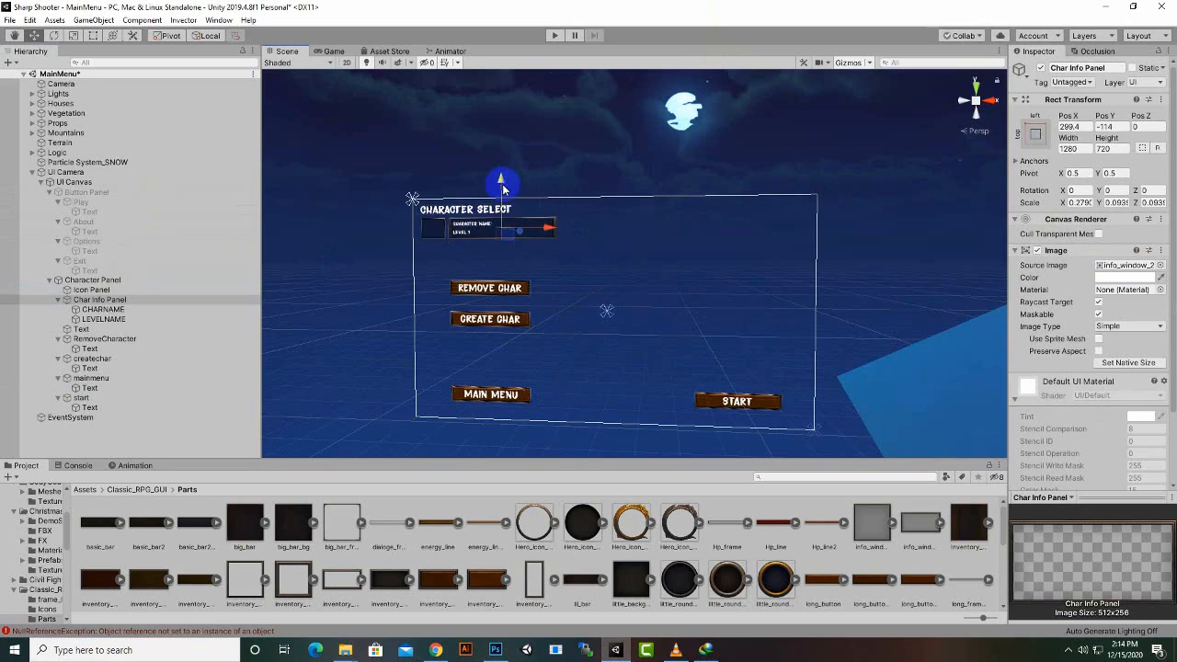
ctrl+click(97, 290)
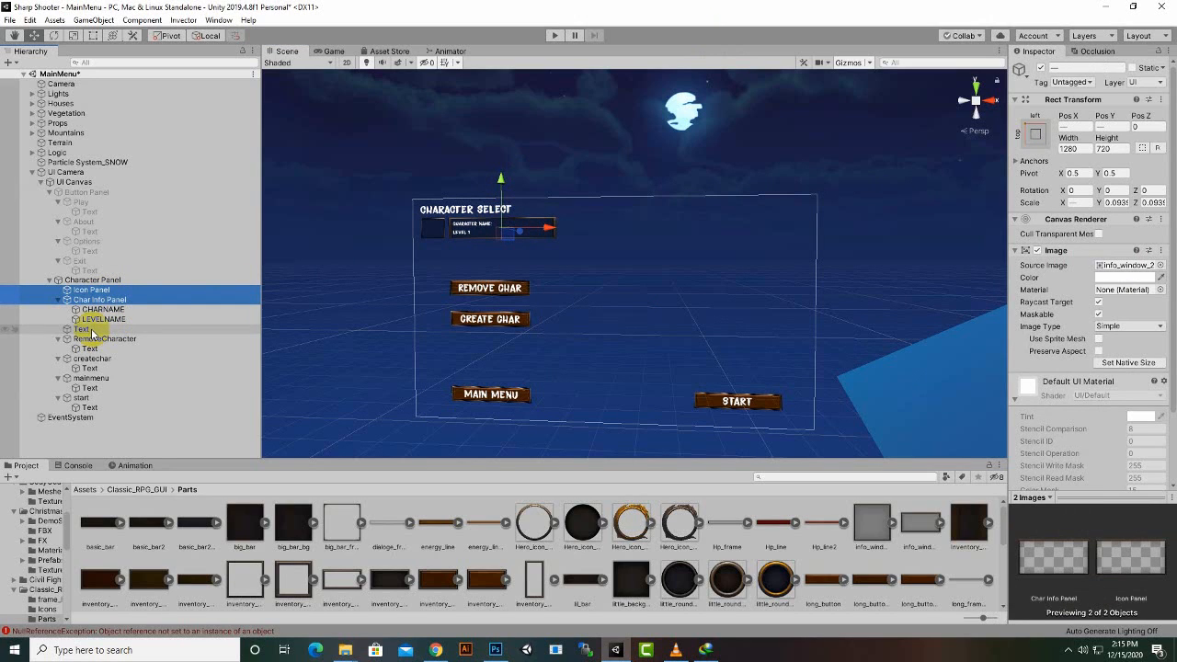
ctrl+click(90, 330)
drag(501, 179, 503, 191)
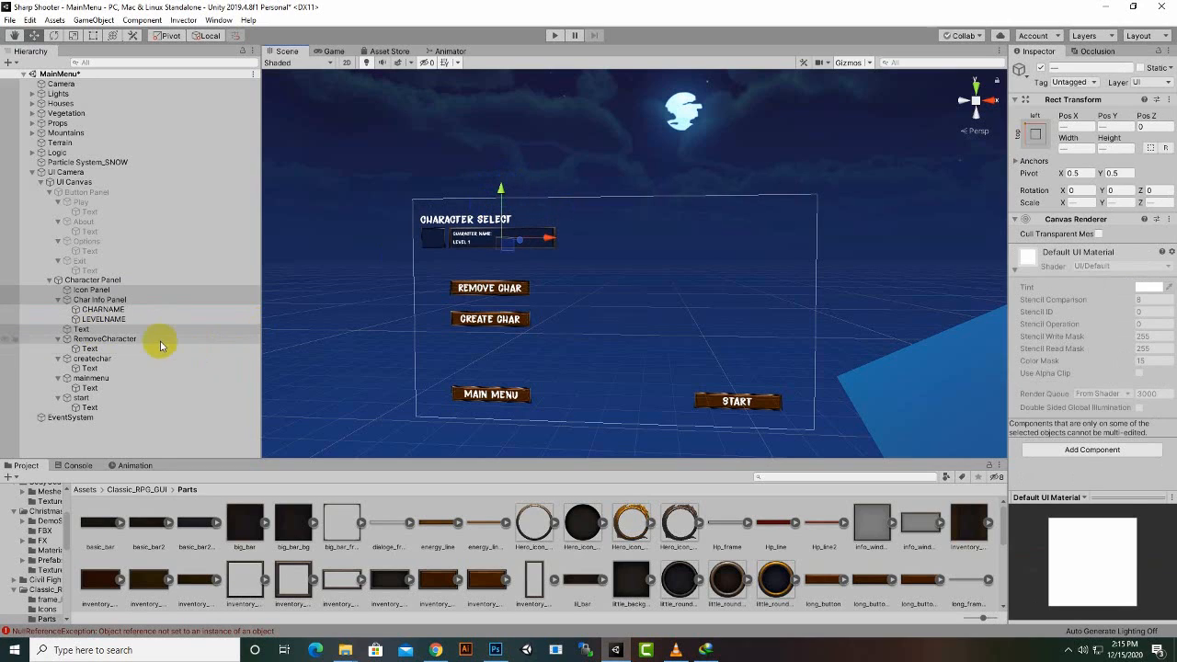
- Raise the CHARACTER SELECT heading on its own to Pos Y -52, above the character info box
click(110, 329)
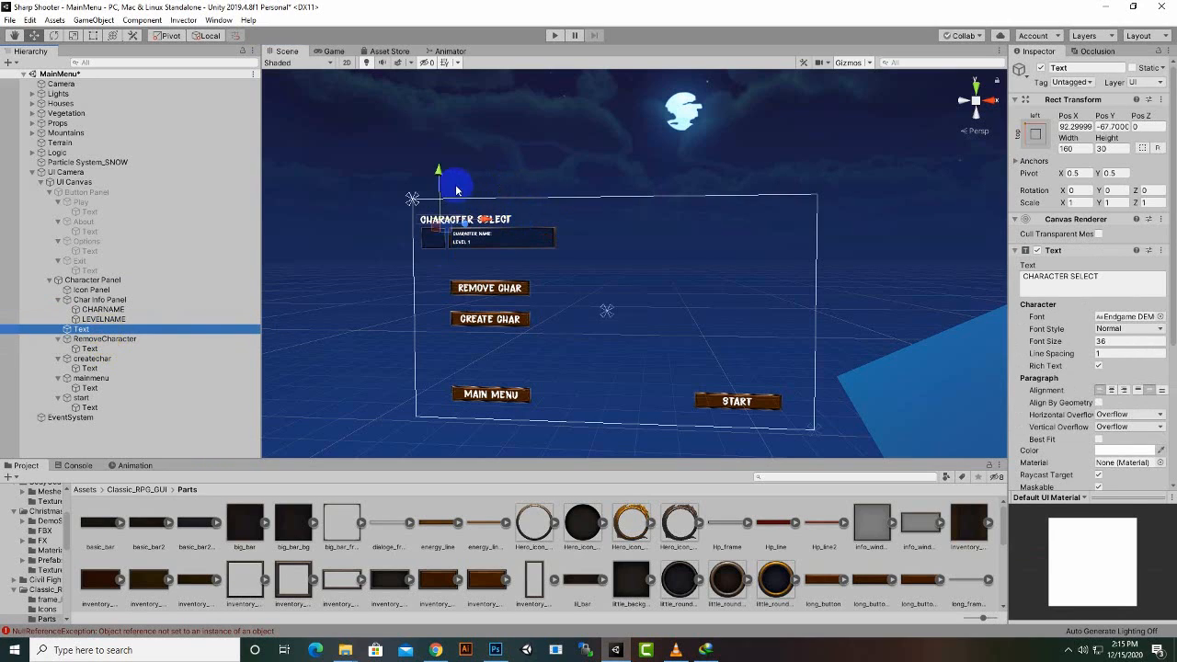
drag(440, 177, 443, 169)
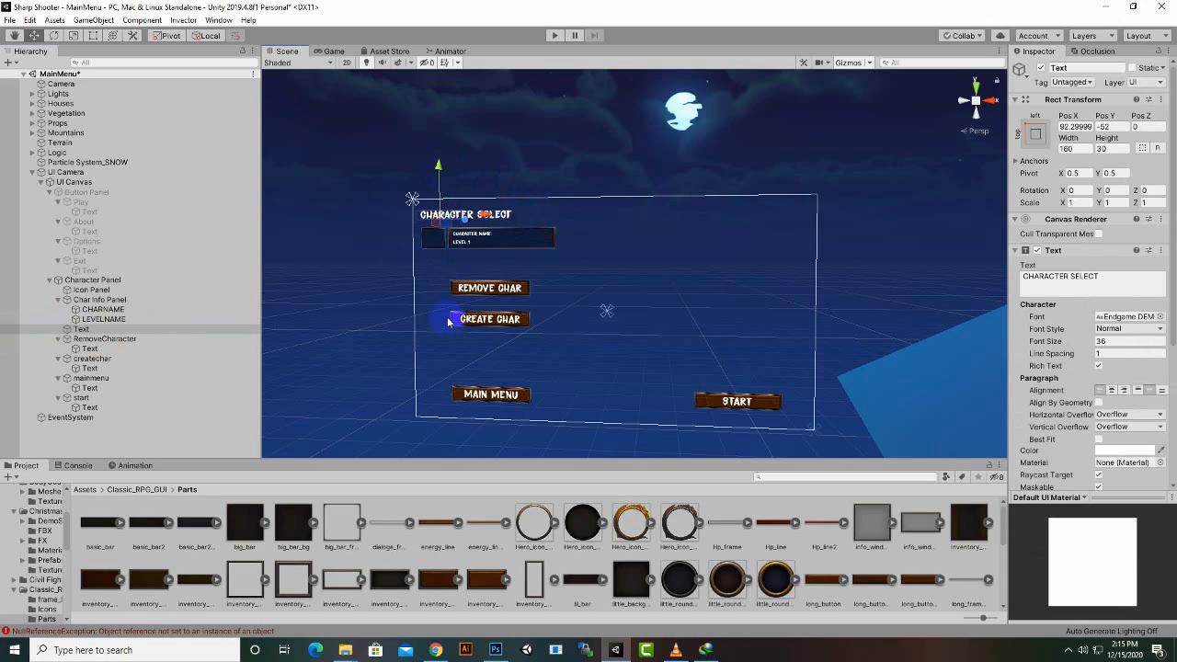
scroll(449, 317, down, 6)
scroll(450, 308, up, 7)
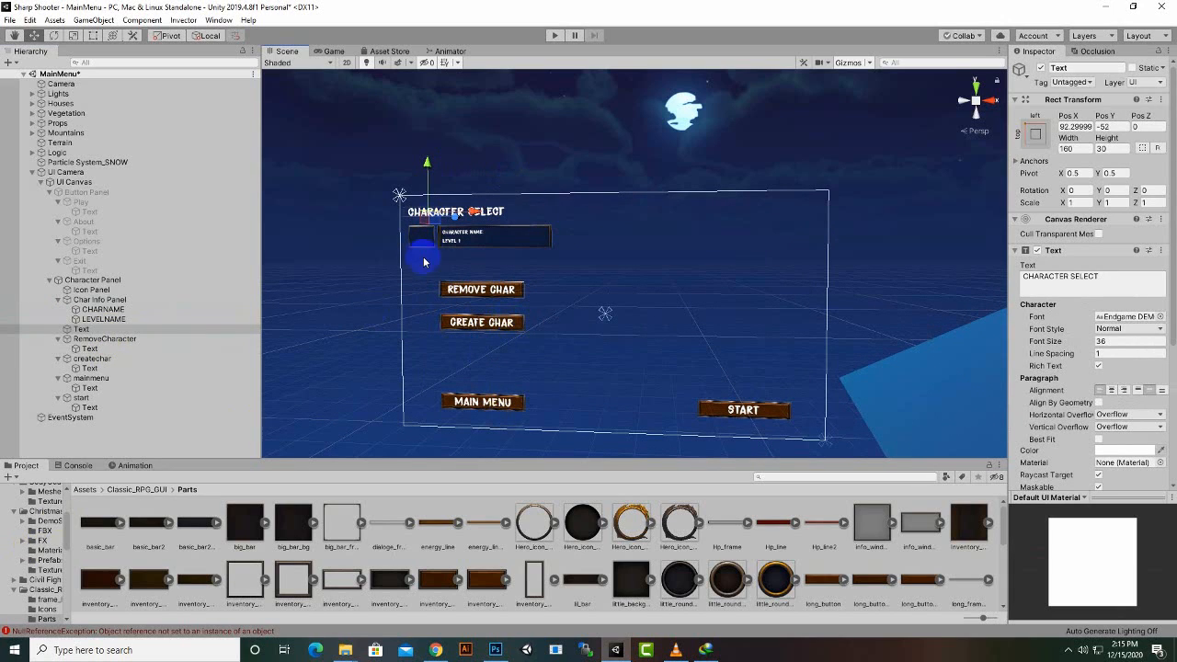
- Open the Meshes folder of the BodyGuards assets and select the SkelMesh_Bodyguard_01 model
click(86, 490)
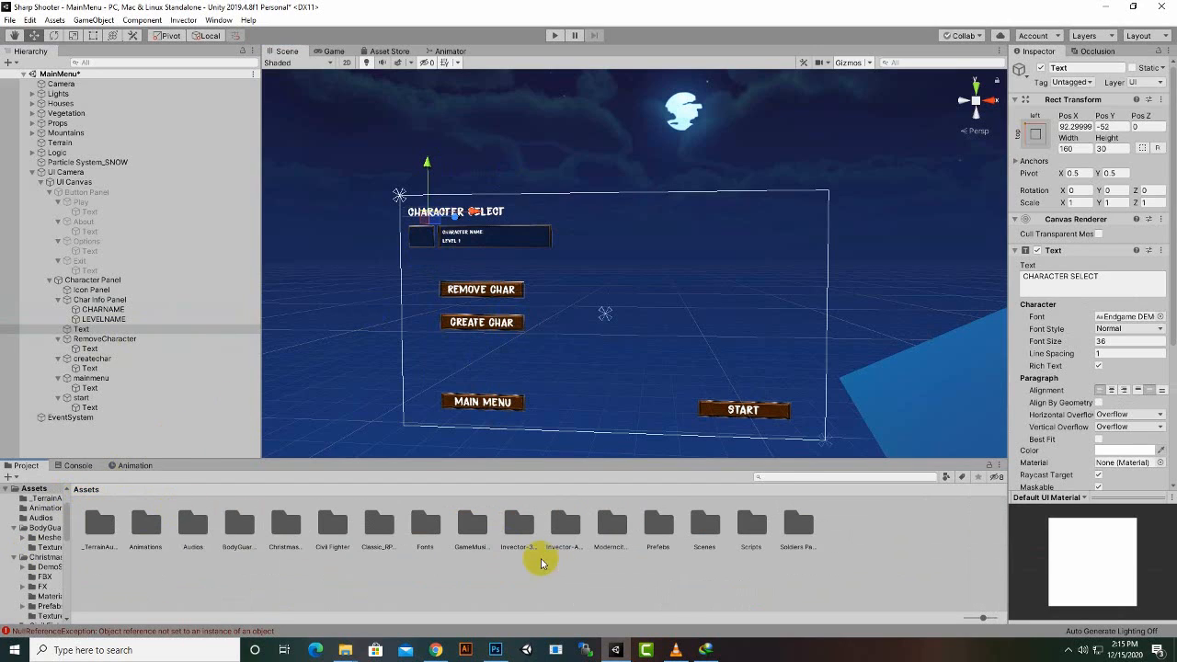
double_click(236, 528)
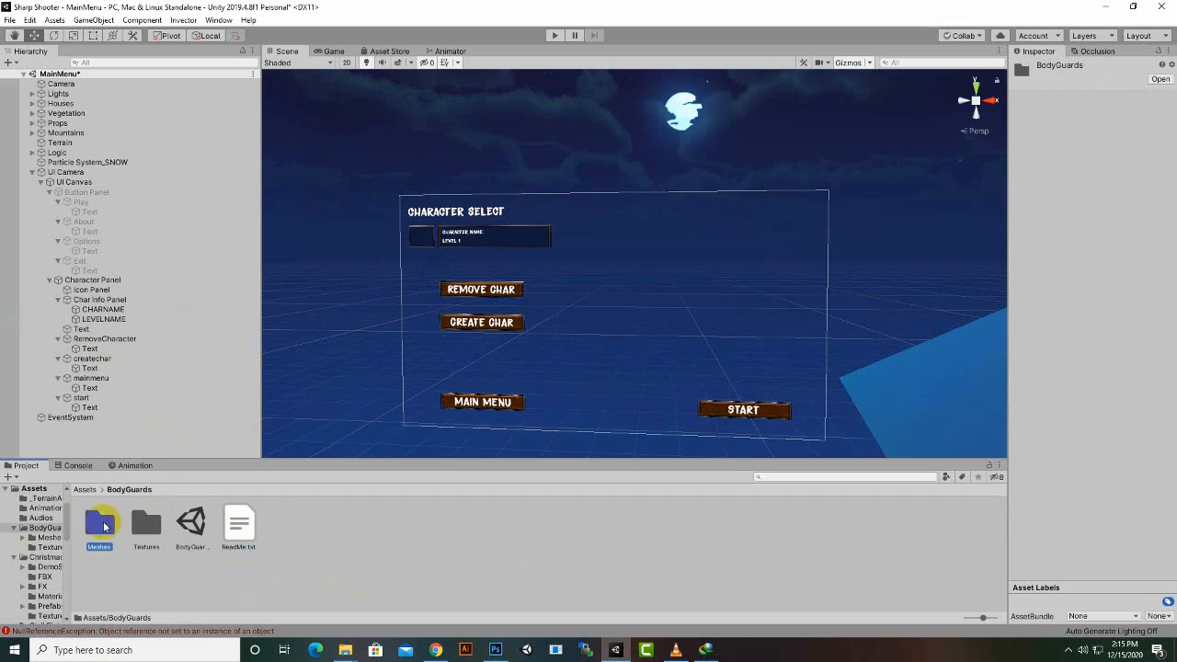
double_click(101, 524)
click(190, 522)
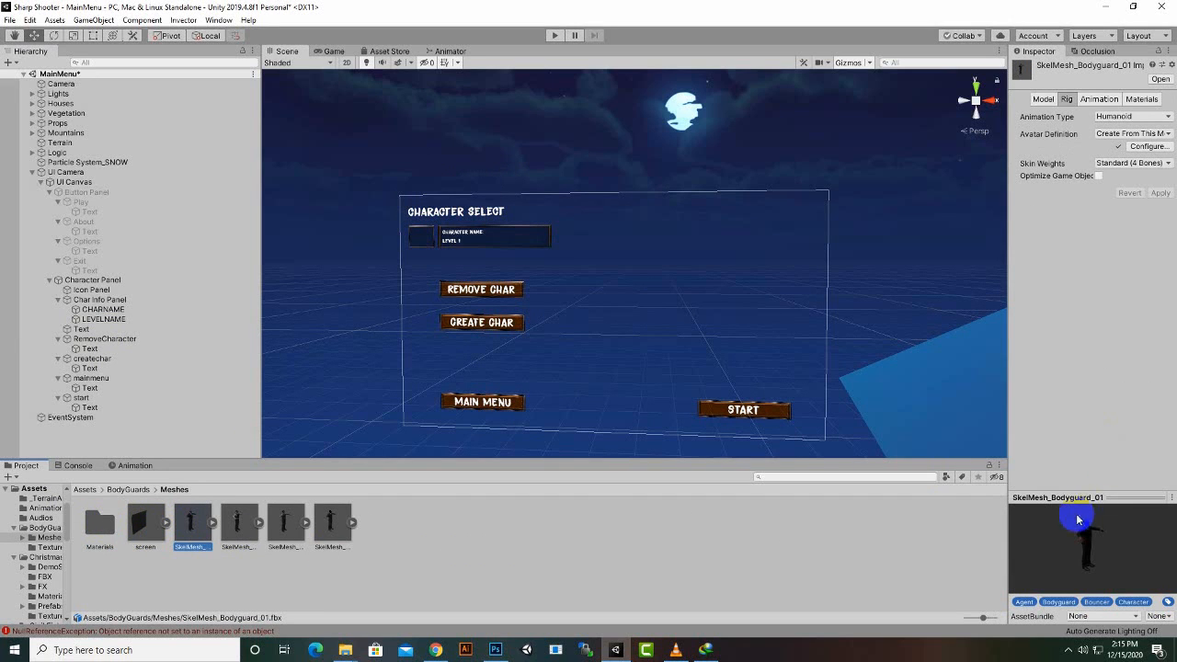
- Enlarge the preview of SkelMesh_Bodyguard_01 and rotate the bodyguard to face the front
drag(1077, 497, 1091, 262)
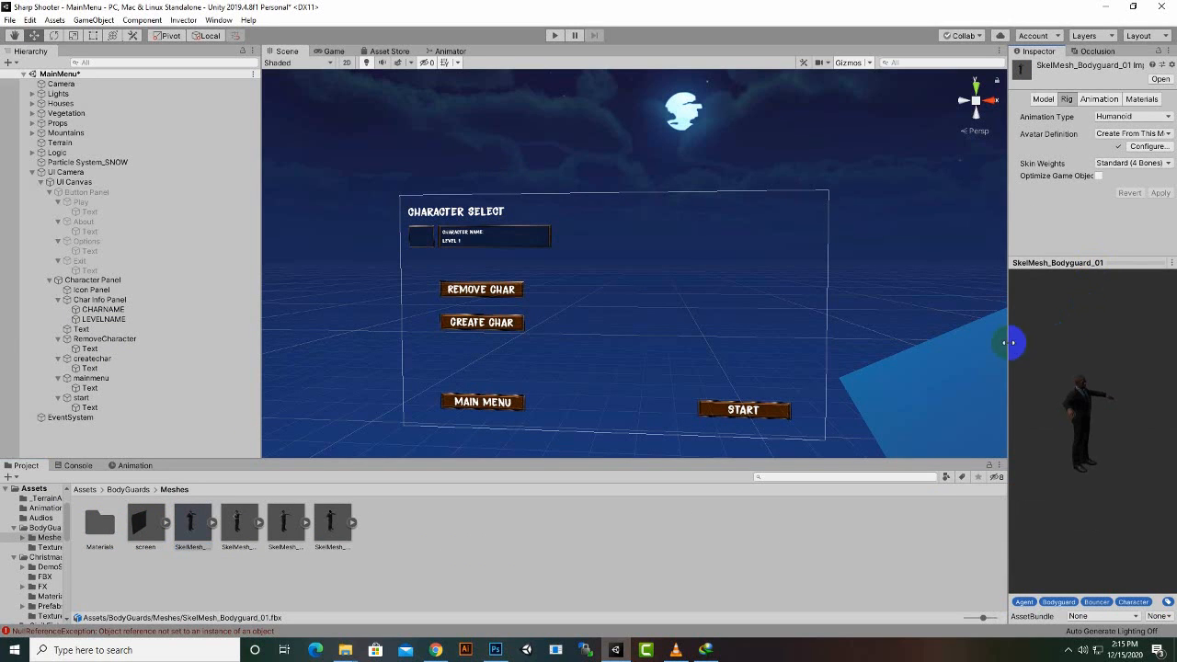
drag(1012, 343, 596, 388)
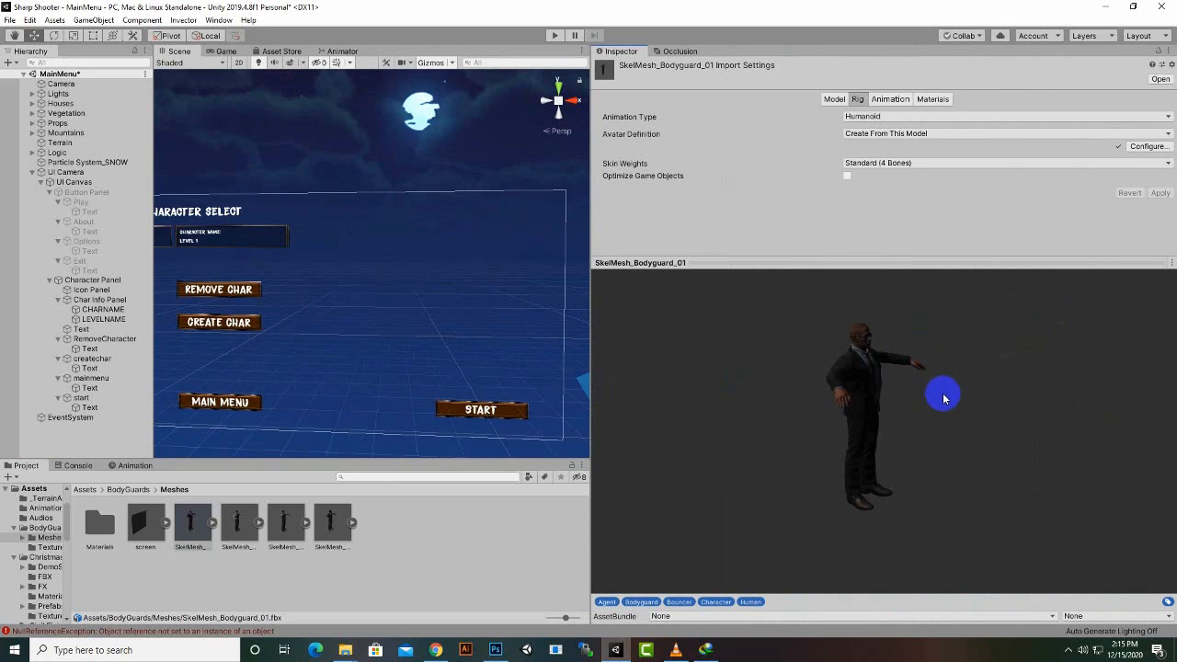
drag(944, 398, 886, 421)
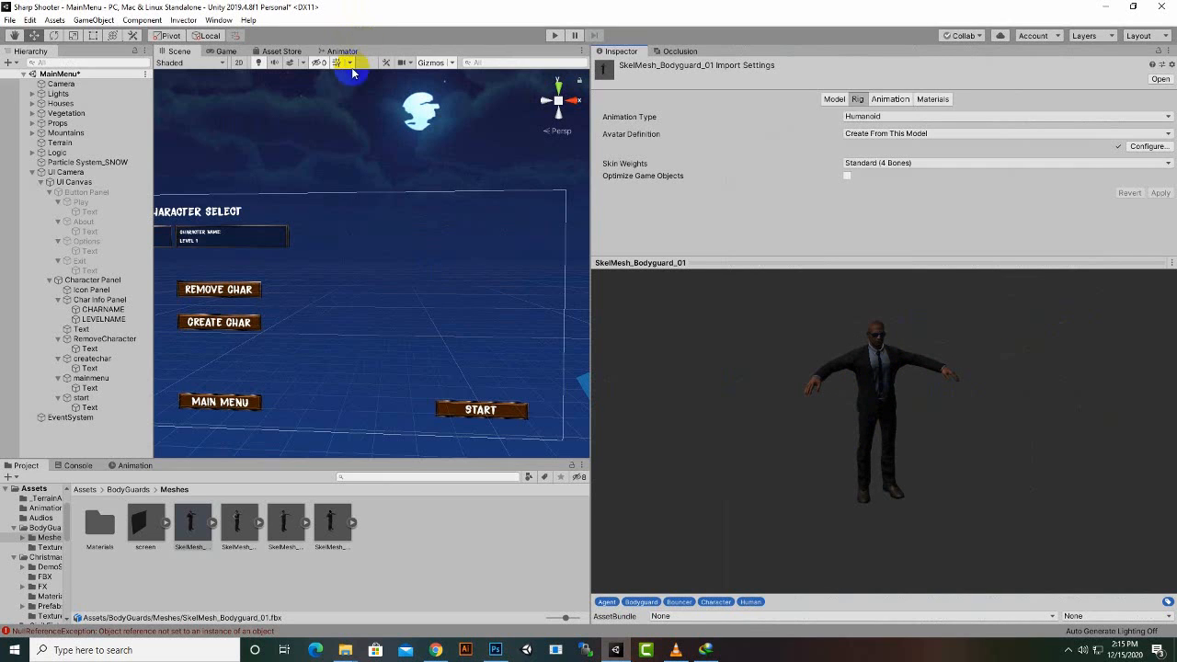
drag(591, 213, 909, 253)
drag(820, 255, 678, 249)
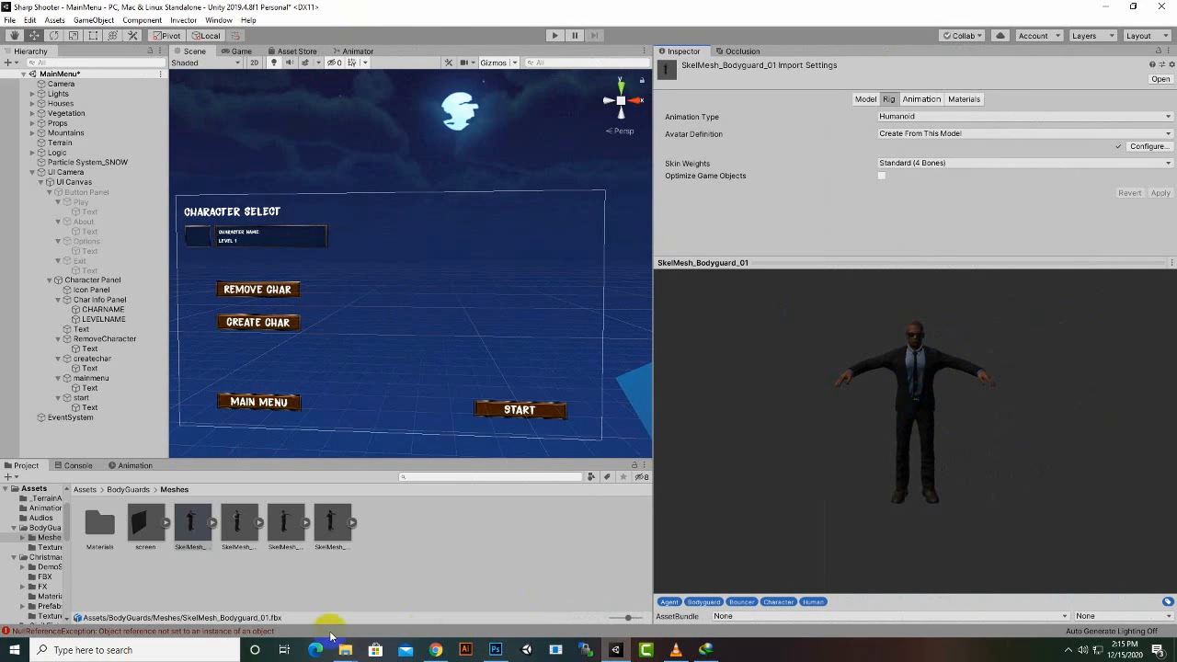
- Switch to Snipping Tool and capture a snip of the bodyguard's head and shoulders from the model preview
click(198, 650)
text(s)
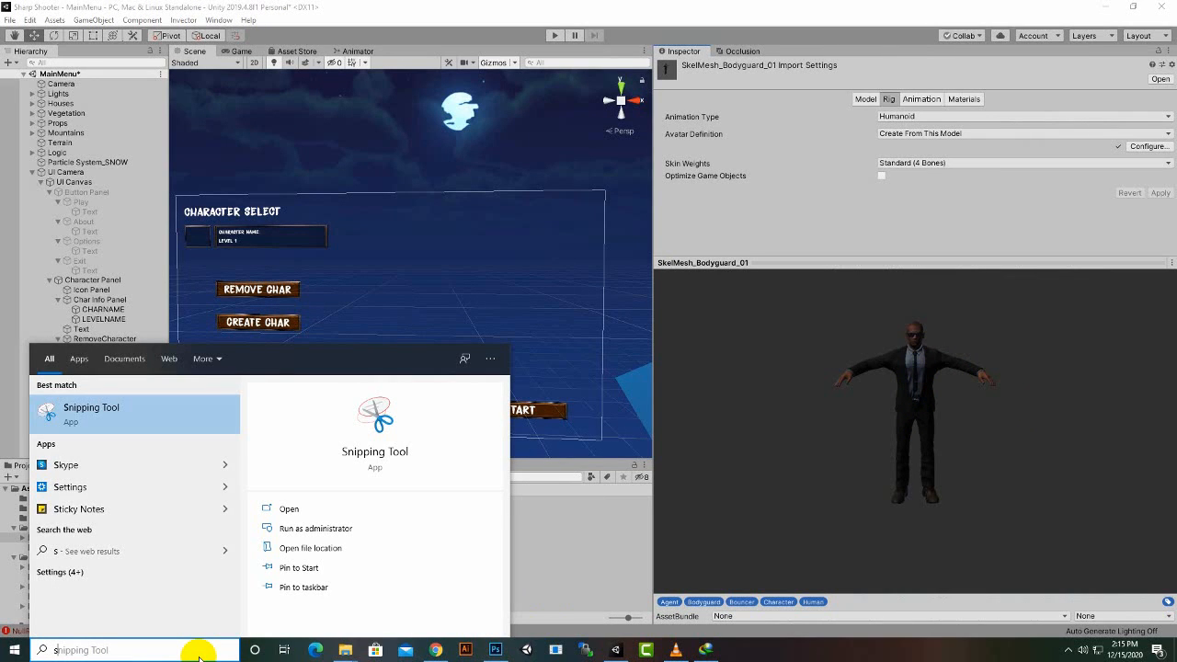
text(ni)
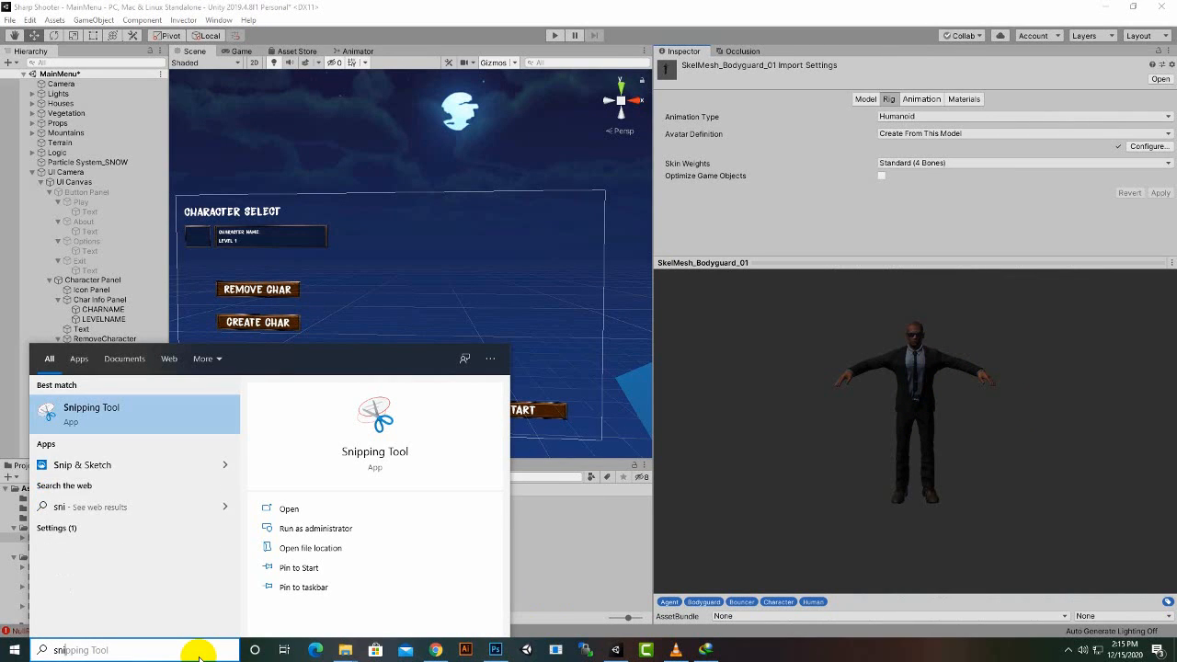
click(214, 419)
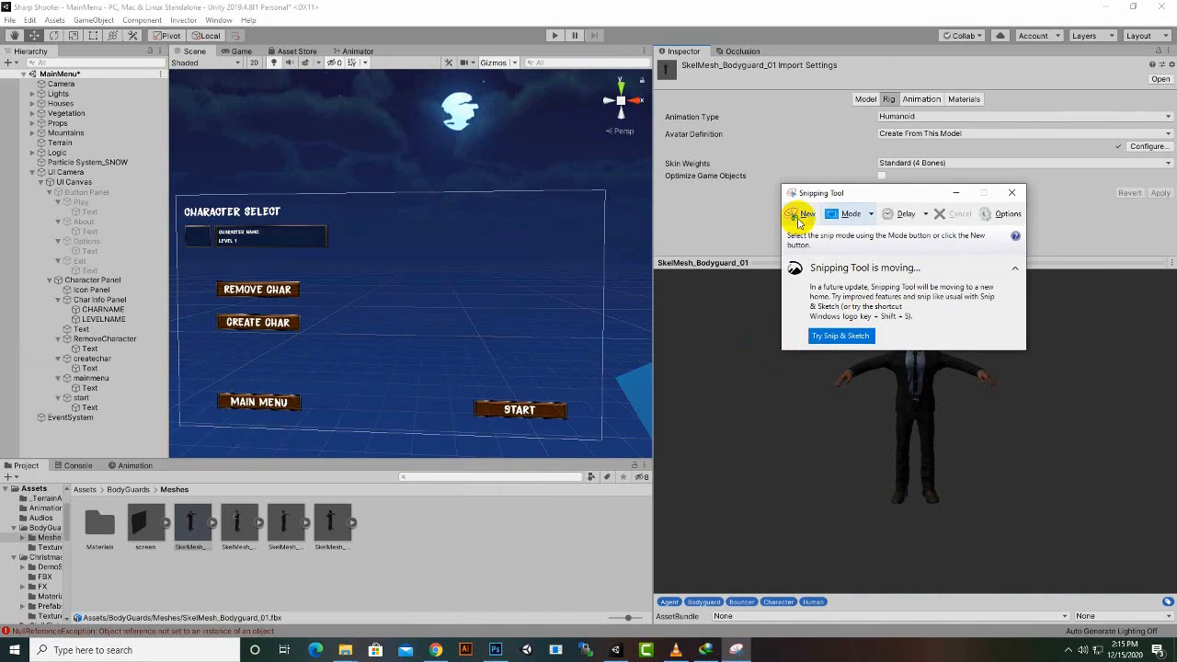
click(799, 213)
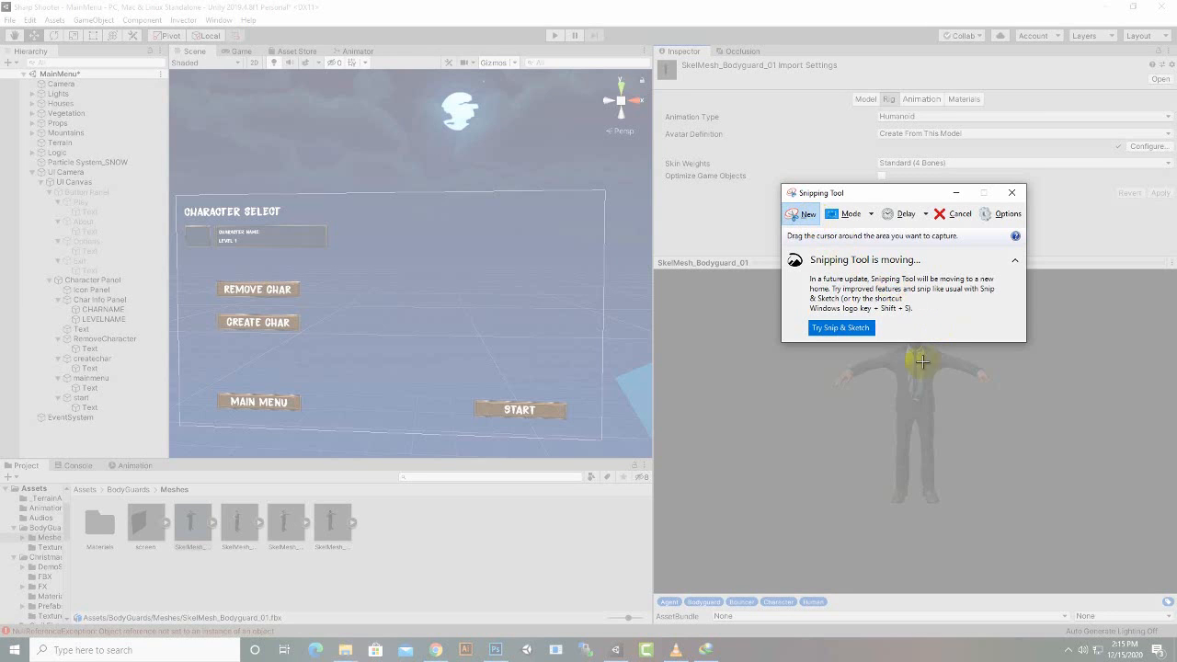
drag(942, 375, 885, 312)
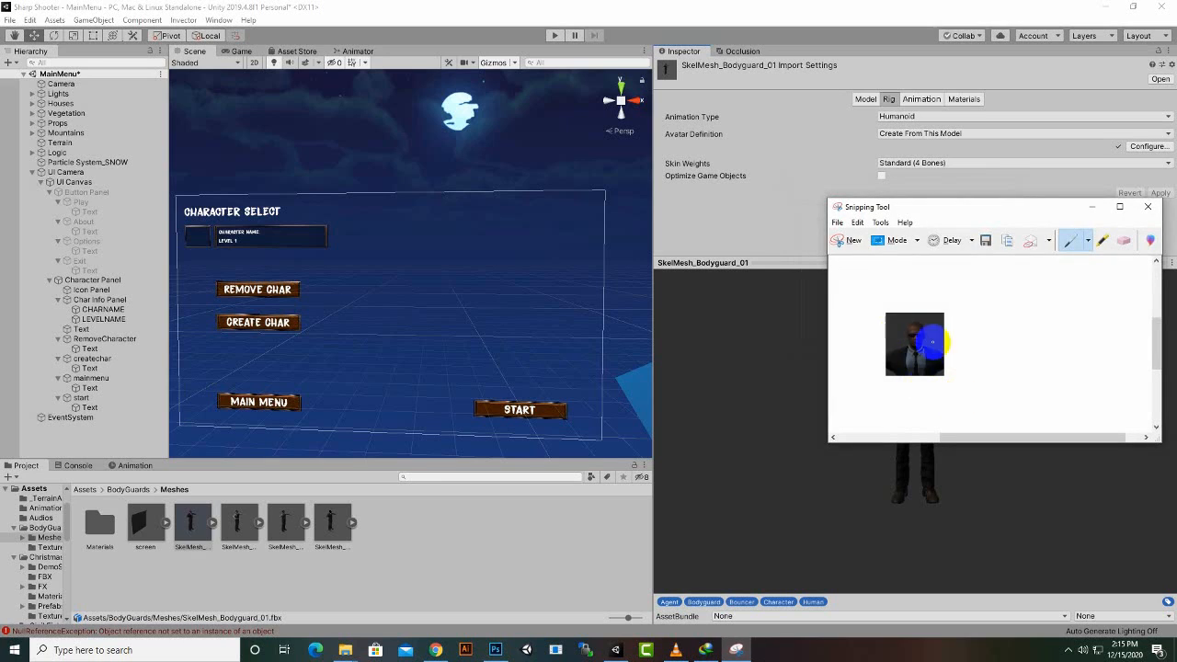
- Save the snip to the Desktop as the JPEG file Capture, replacing the existing file, and return to Unity's wide scene view
click(980, 245)
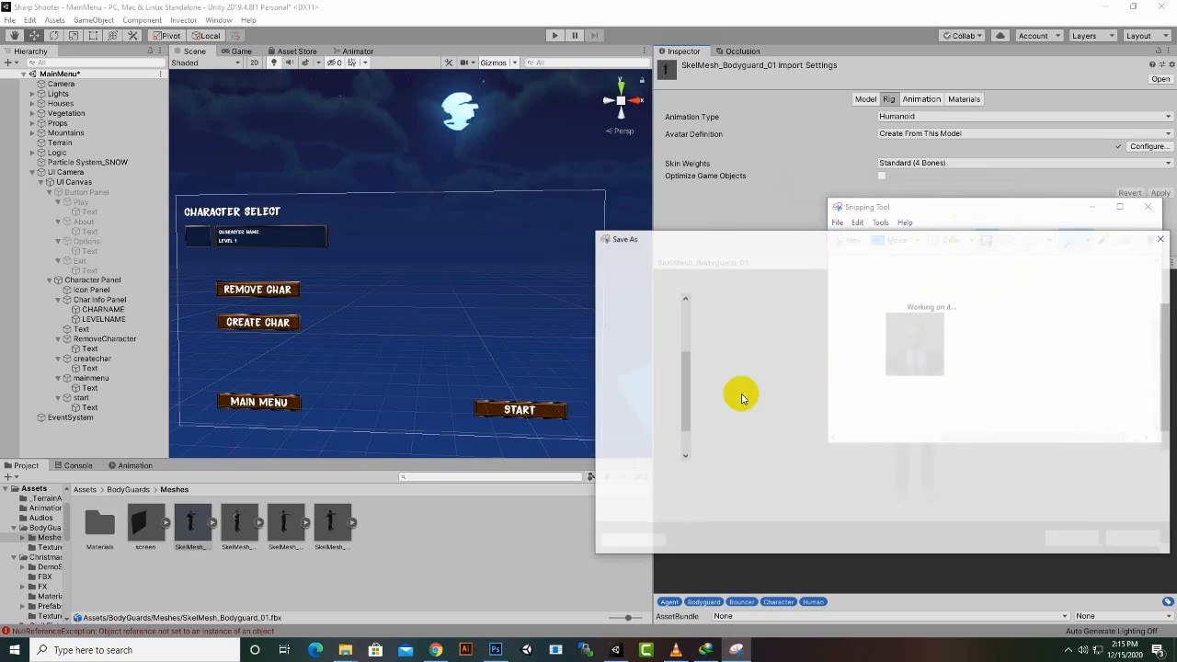
click(1055, 537)
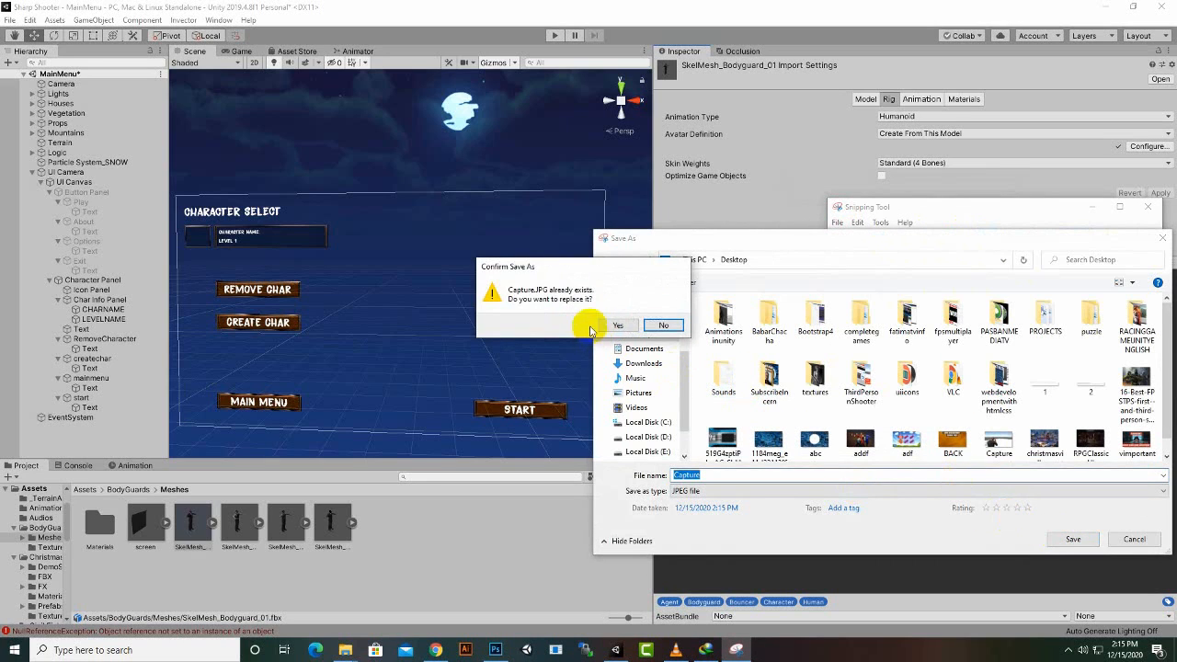
click(617, 324)
click(1148, 207)
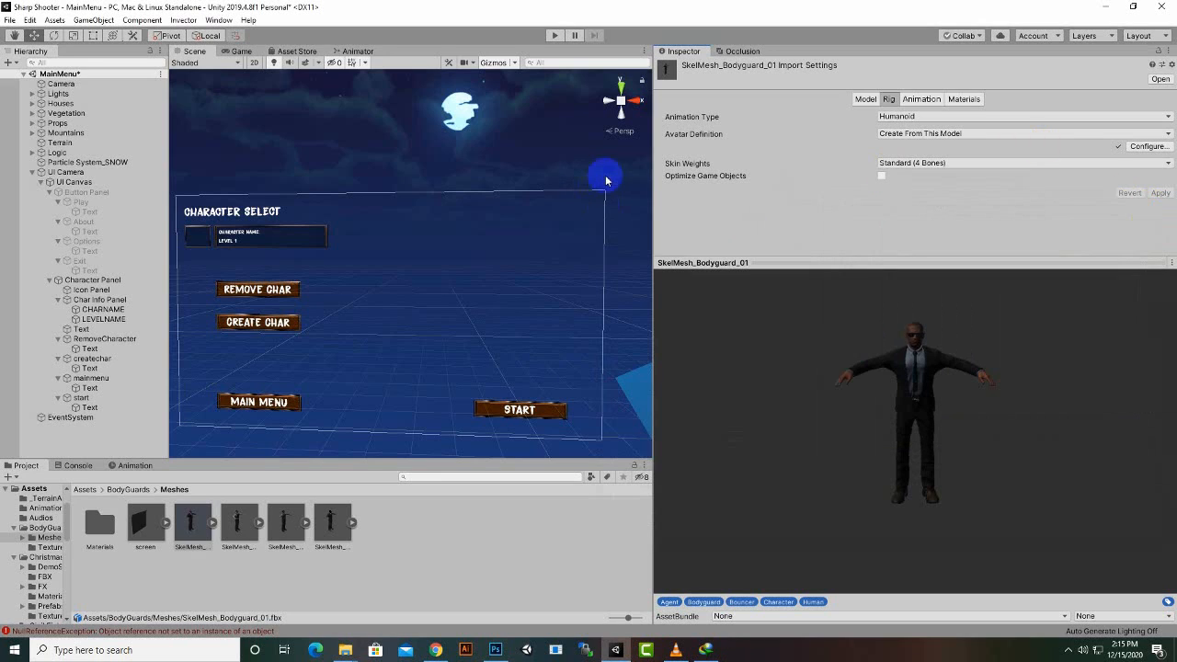
drag(647, 177, 1049, 187)
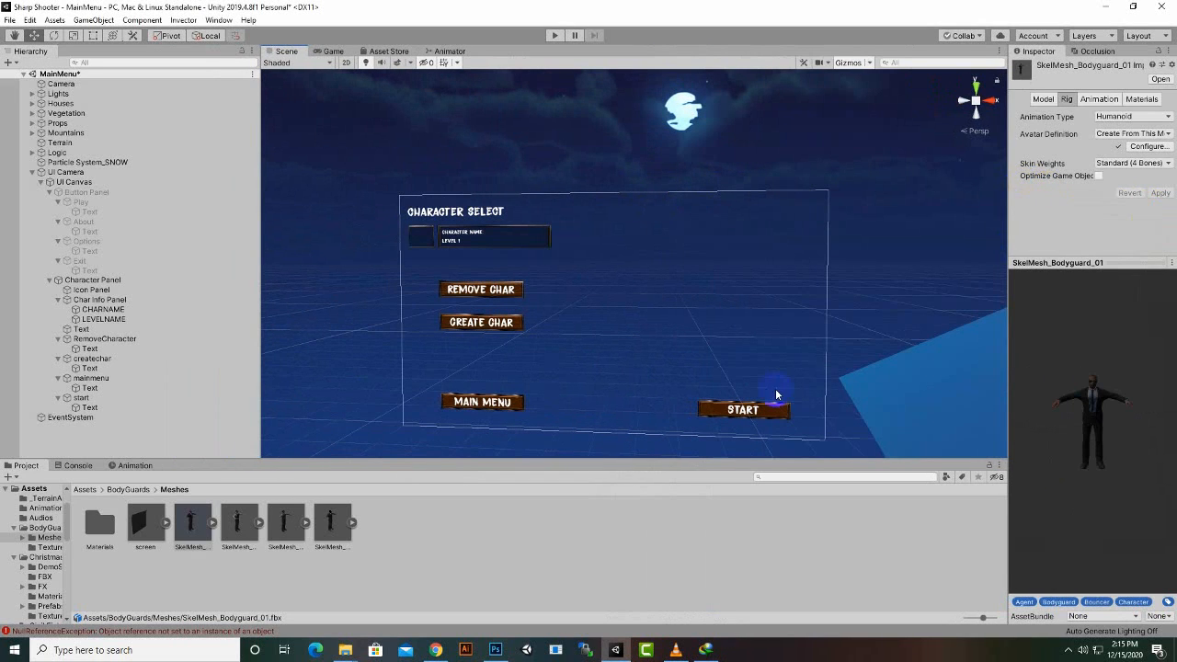
- Open the Capture image from the Desktop in Photoshop and convert its Background into an editable layer
mouse_move(350, 651)
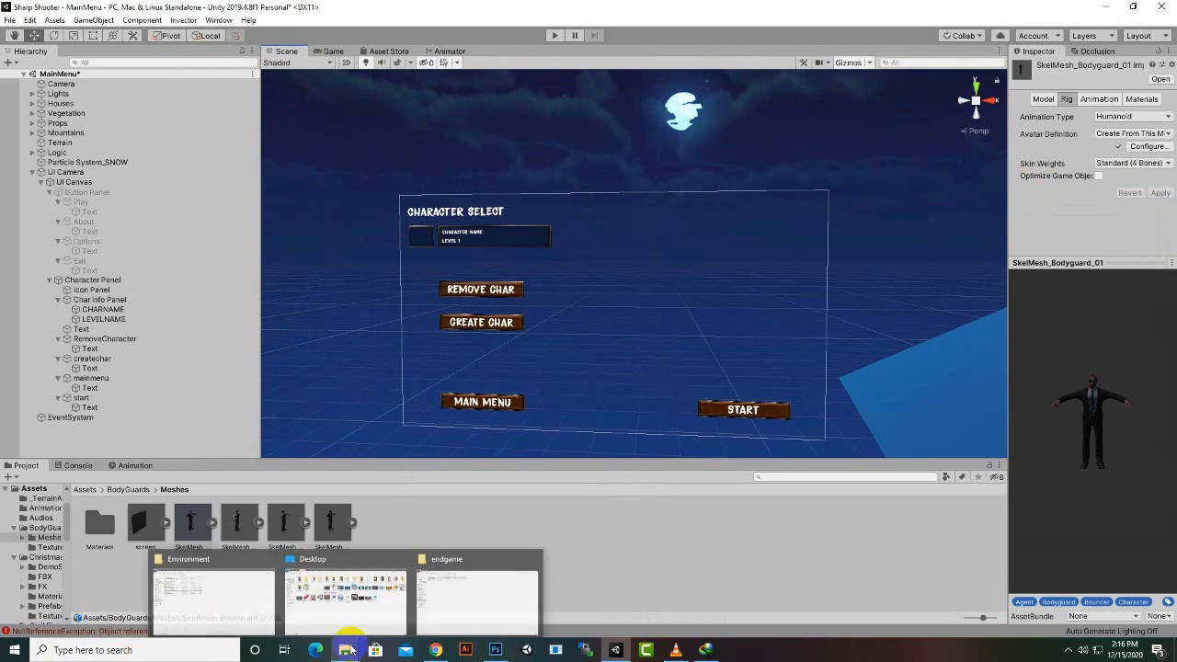
click(359, 568)
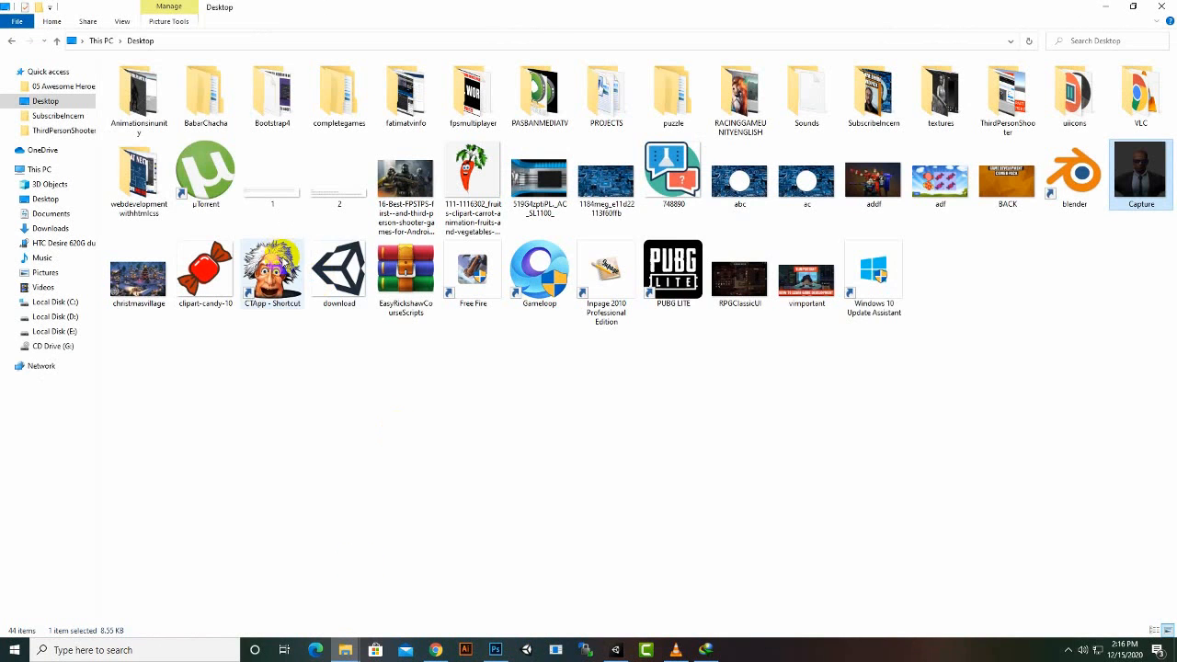
drag(1140, 184, 525, 42)
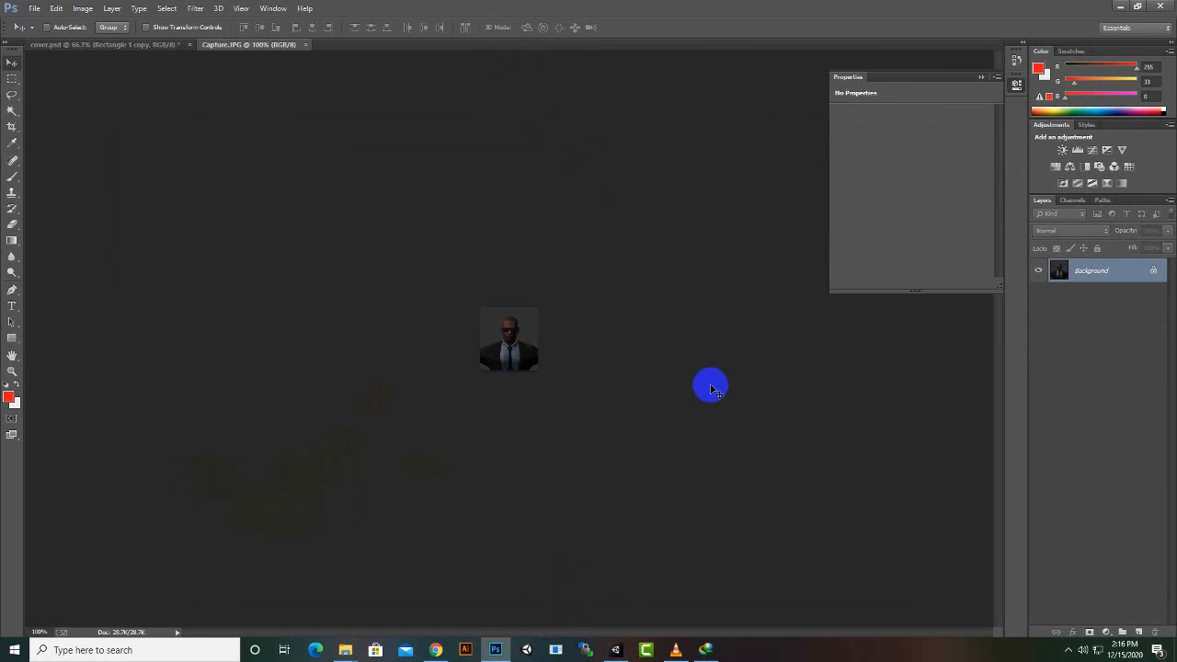
double_click(1131, 271)
click(678, 205)
- Apply a Brightness/Contrast adjustment to the bodyguard portrait with the brightness set to 42
alt+scroll(491, 411, up, 5)
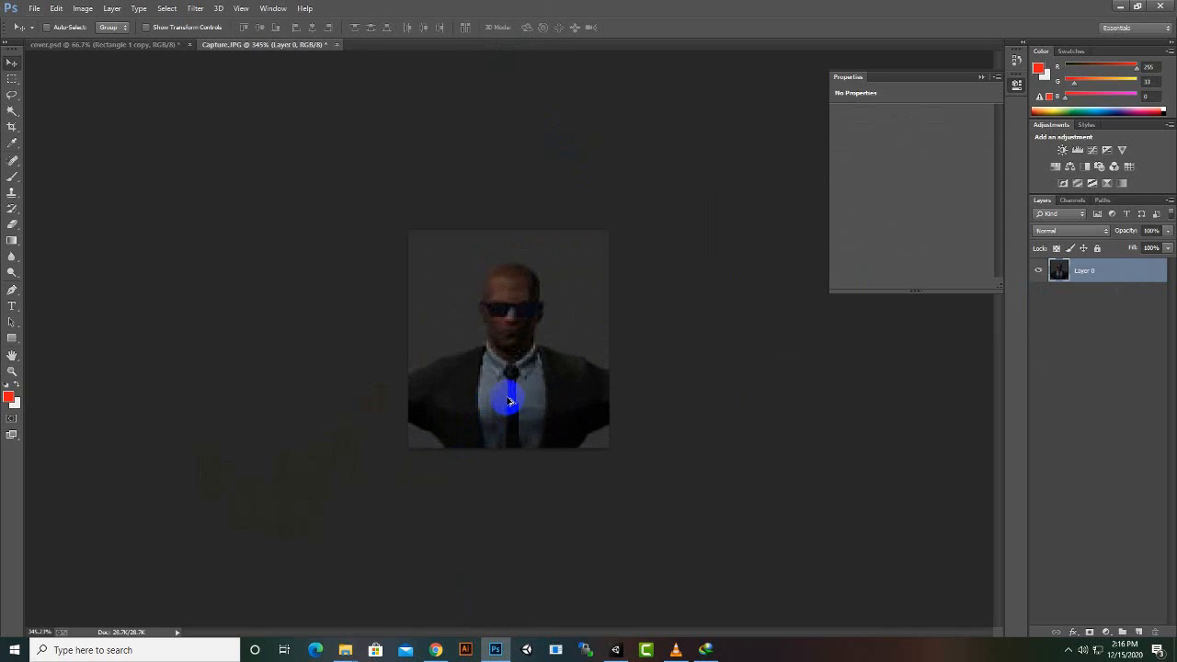
alt+scroll(510, 401, down, 2)
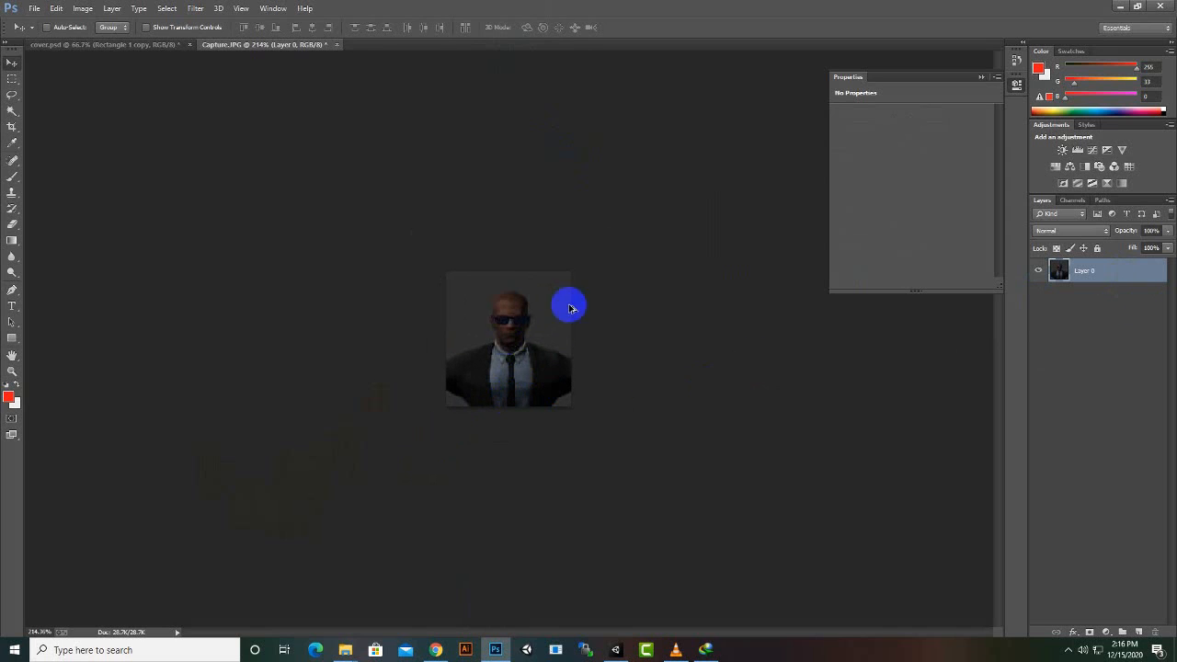
click(84, 9)
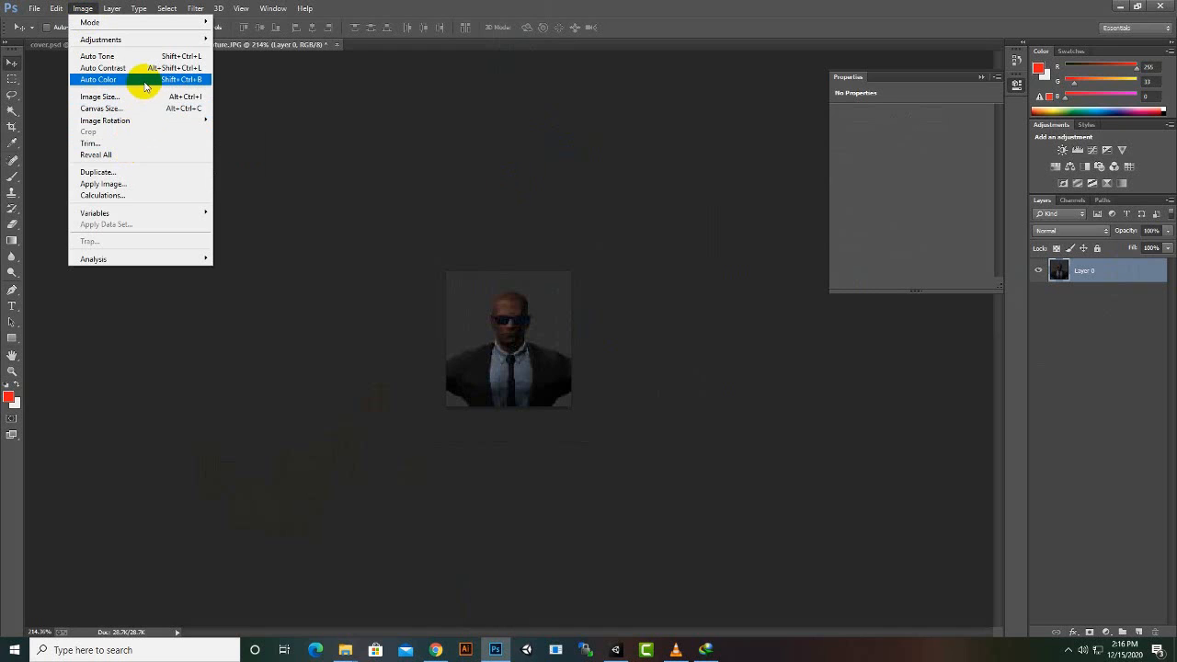
mouse_move(150, 39)
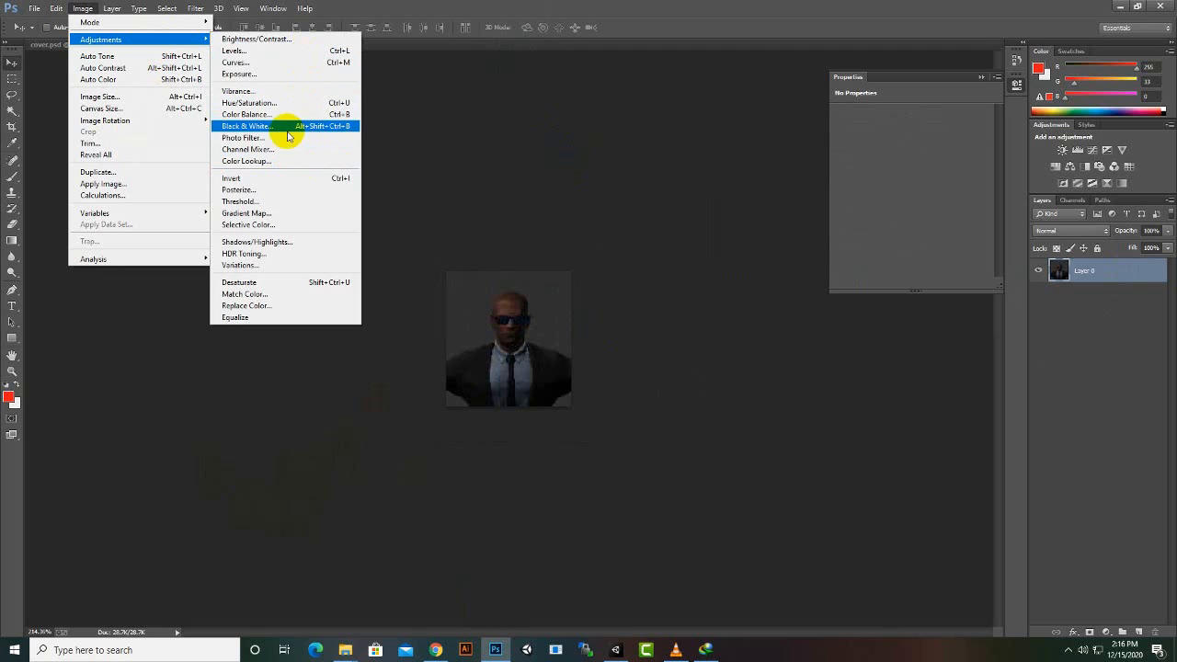
click(285, 40)
drag(601, 186, 699, 200)
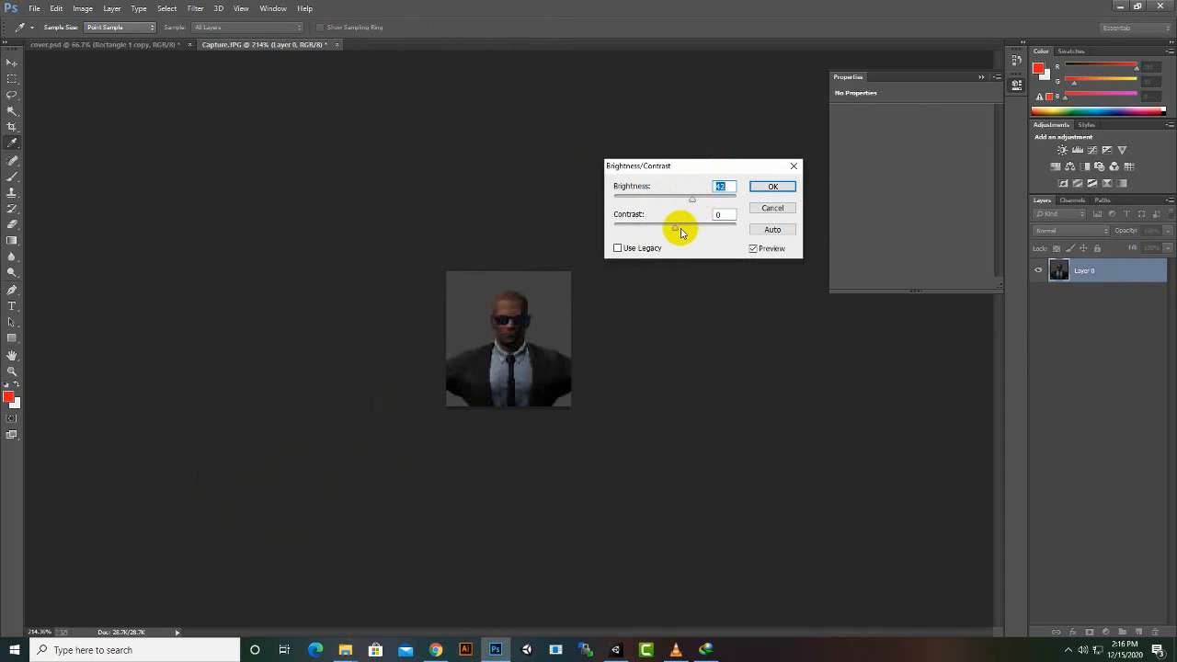
click(763, 186)
key(v)
- Save the brightened bodyguard portrait to the Desktop as the JPEG file playericon at Maximum quality 12 with Baseline Optimized
click(33, 9)
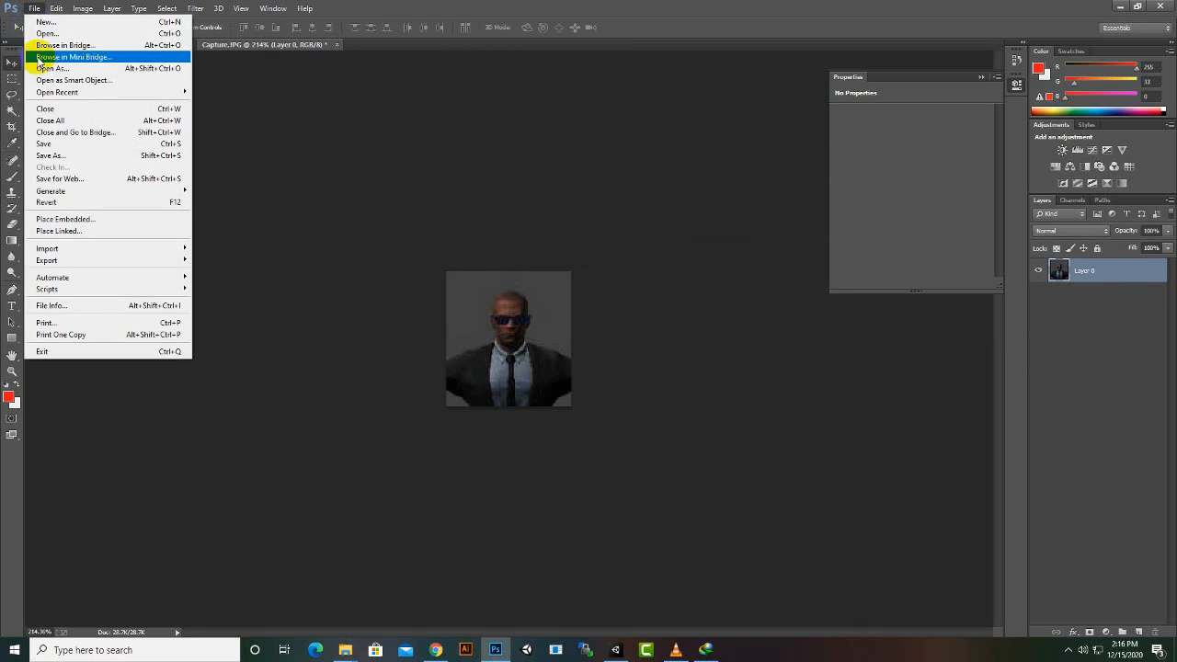
click(67, 157)
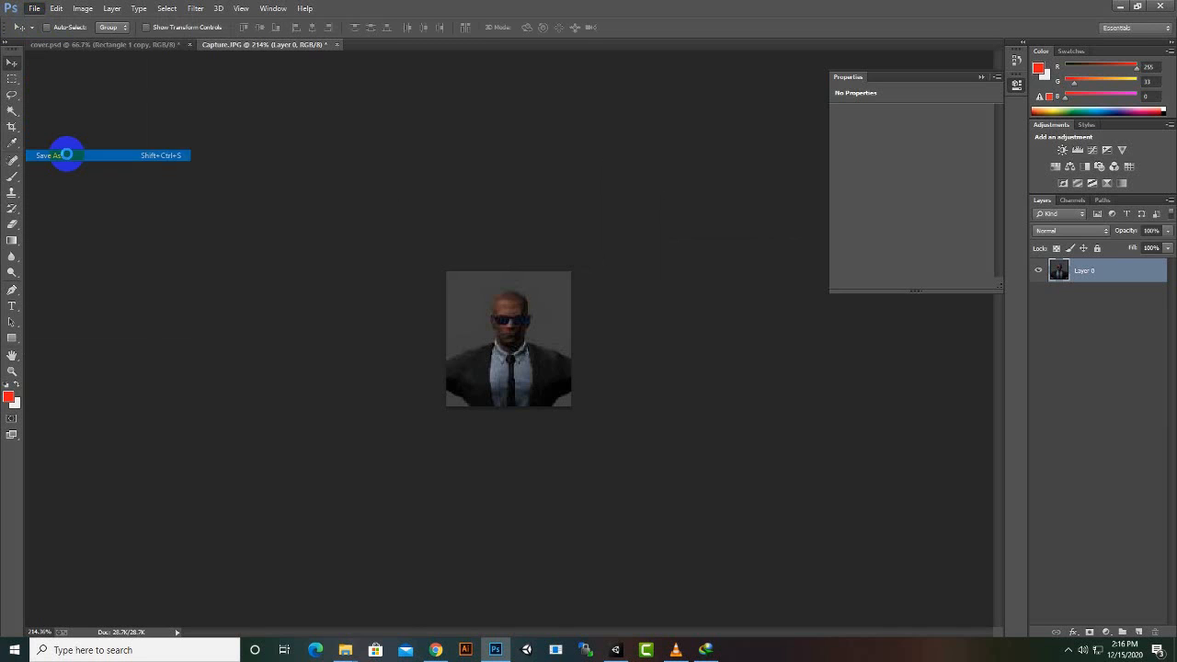
click(552, 395)
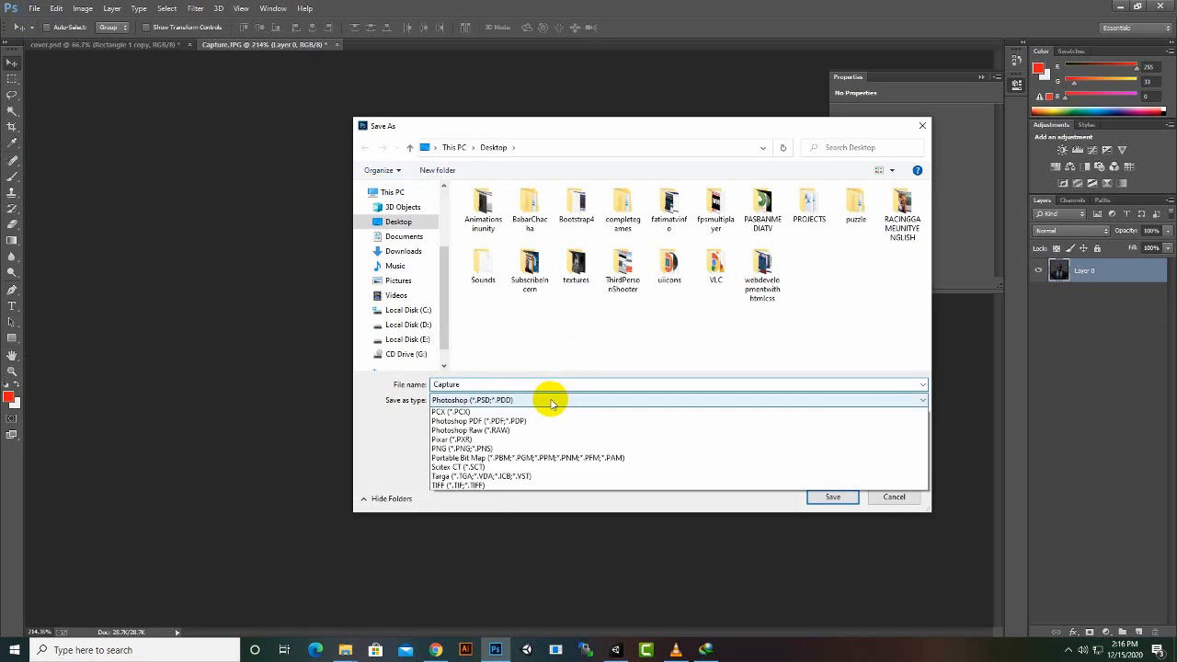
click(465, 497)
click(494, 387)
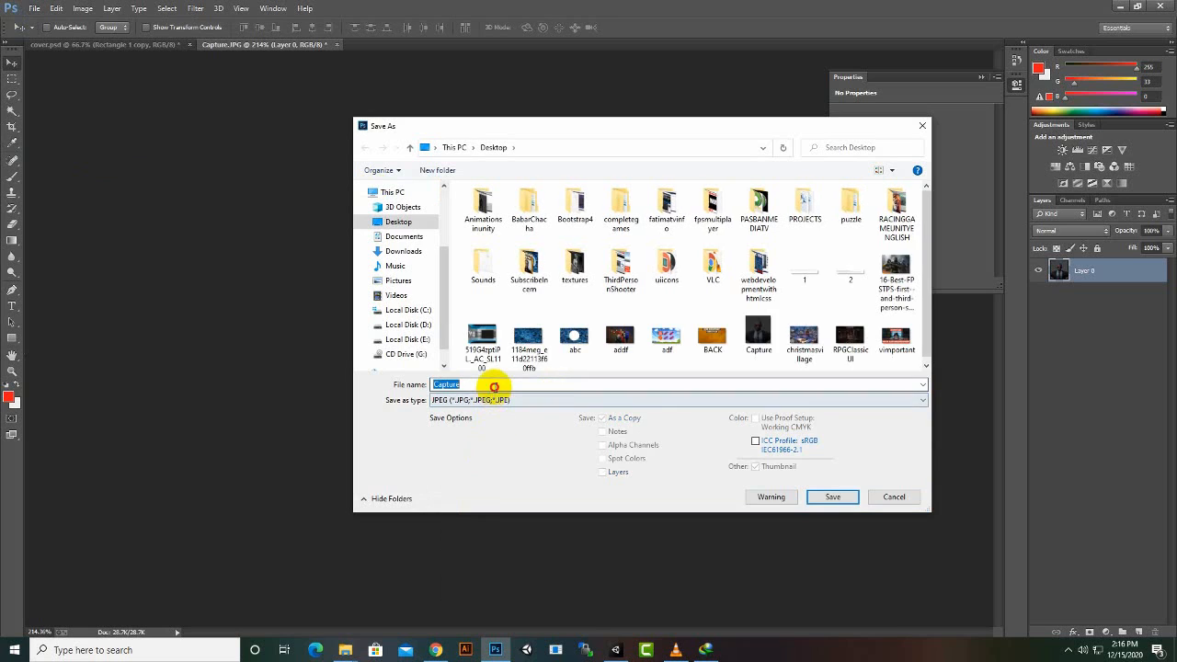
text(play)
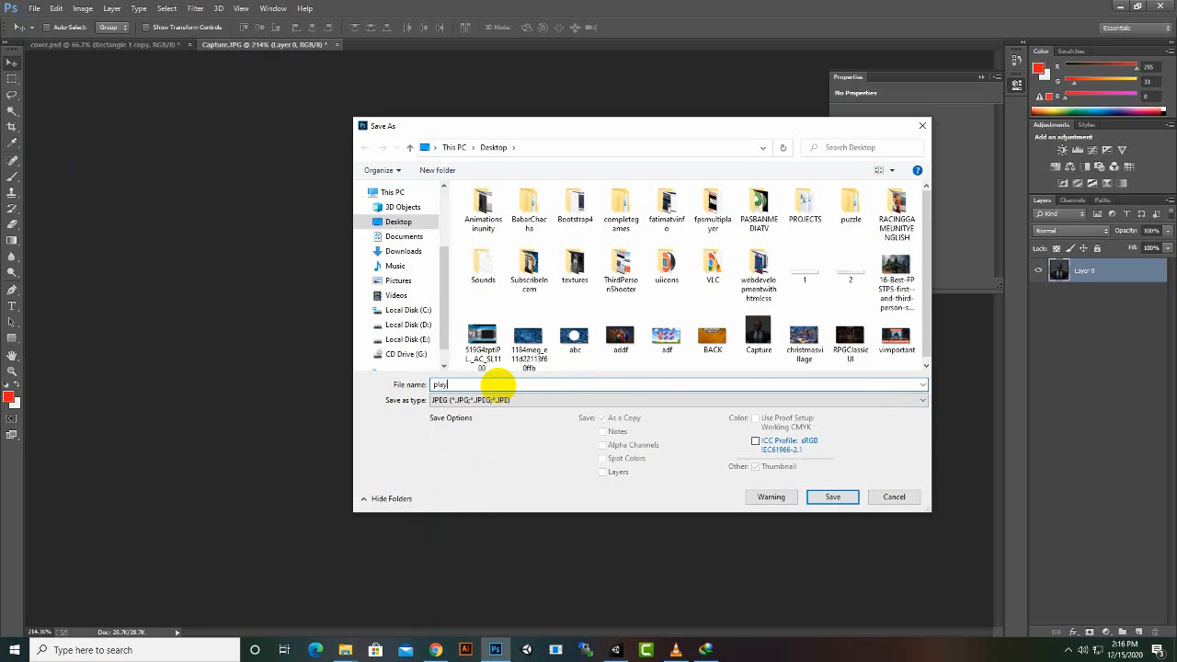
text(ericon)
key(Return)
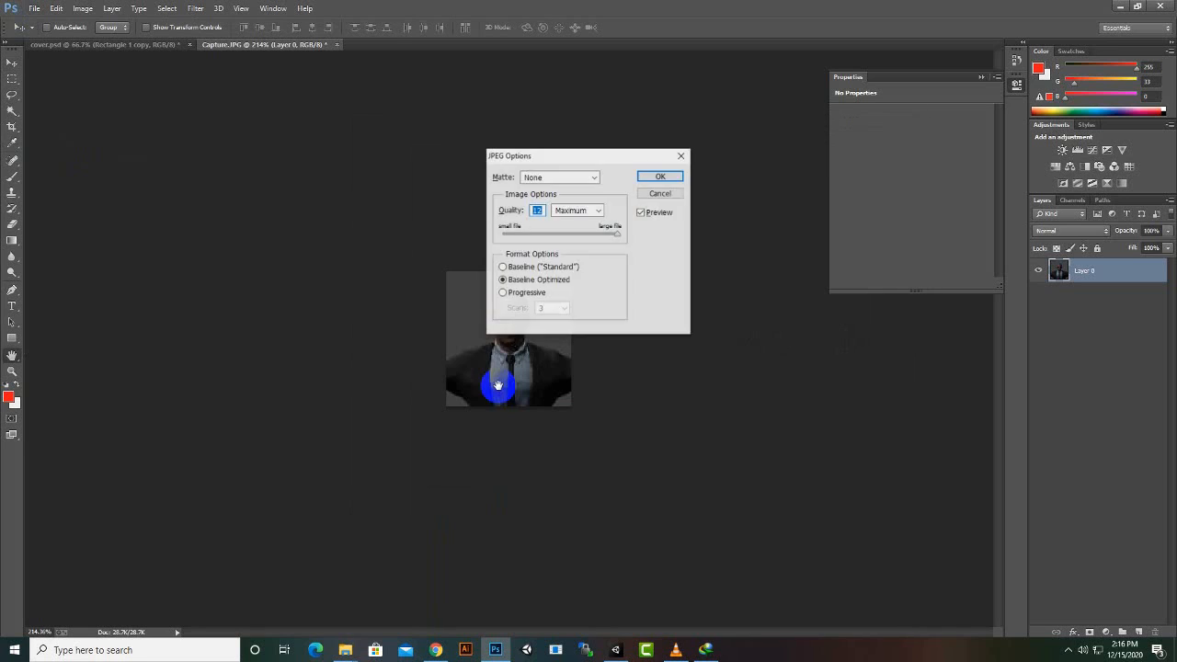
click(660, 176)
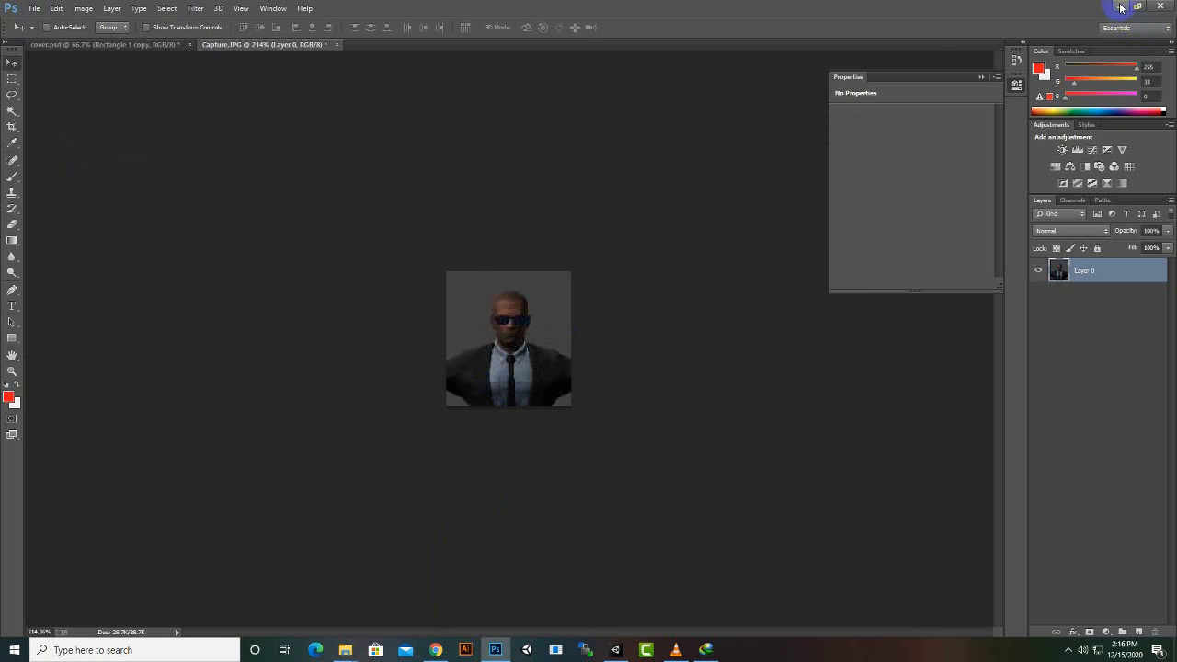
- Import playericon from the Desktop into Unity's BodyGuards Meshes folder and apply the texture type Sprite (2D and UI)
click(1120, 6)
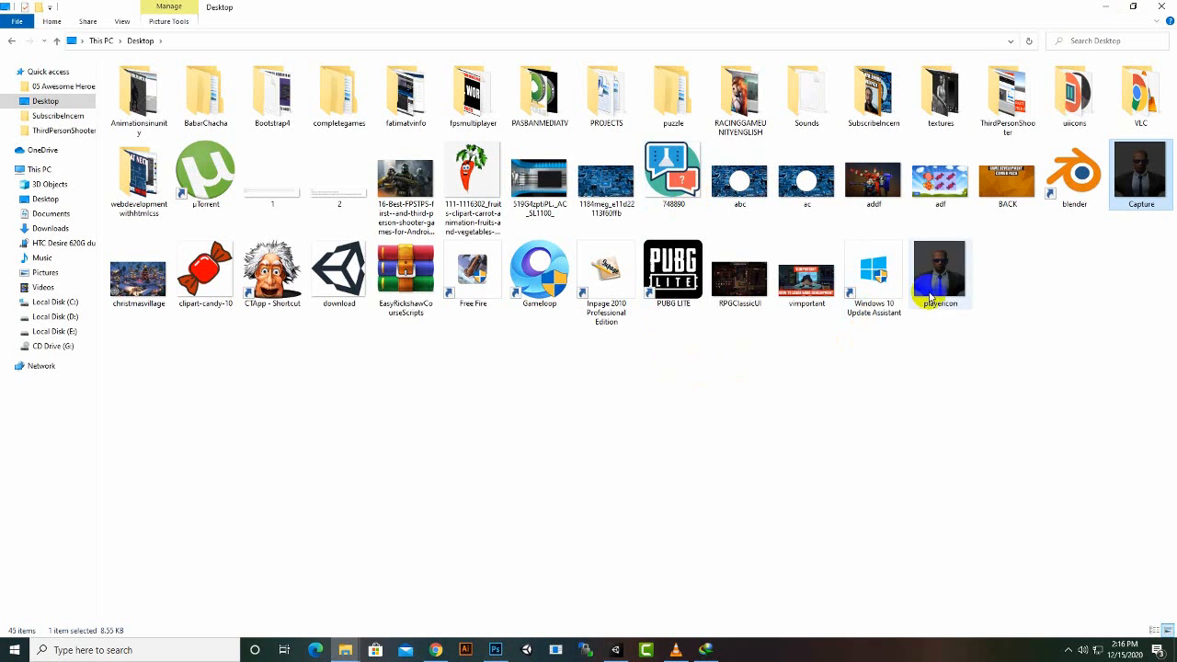
drag(932, 299, 622, 570)
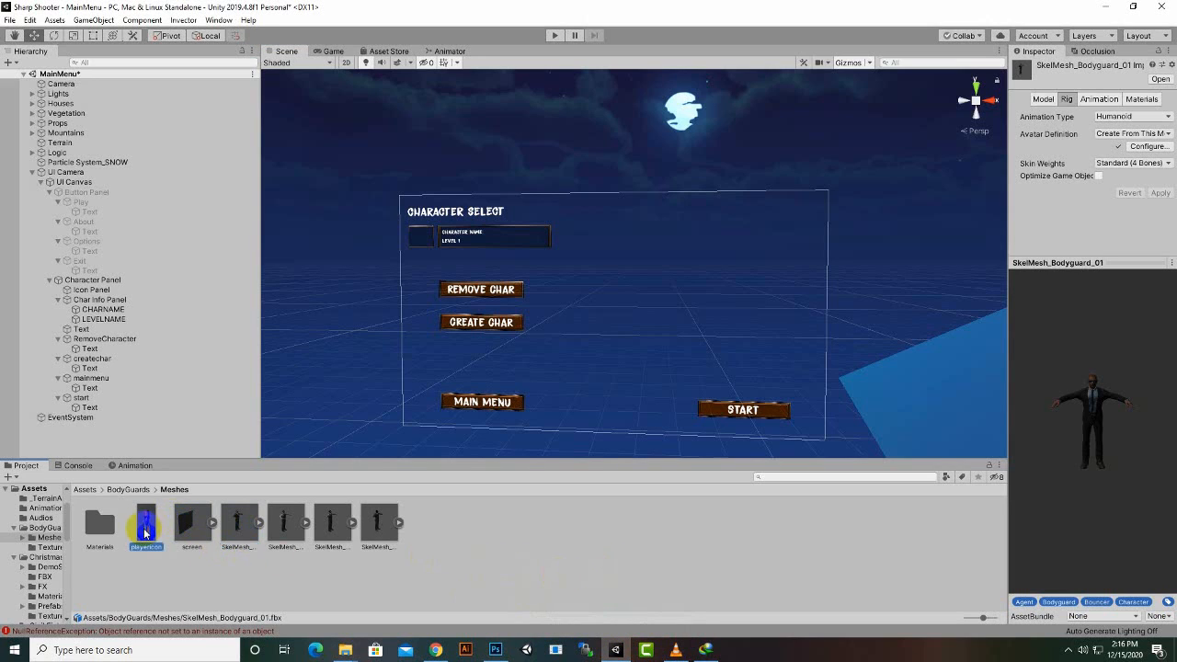
click(1124, 103)
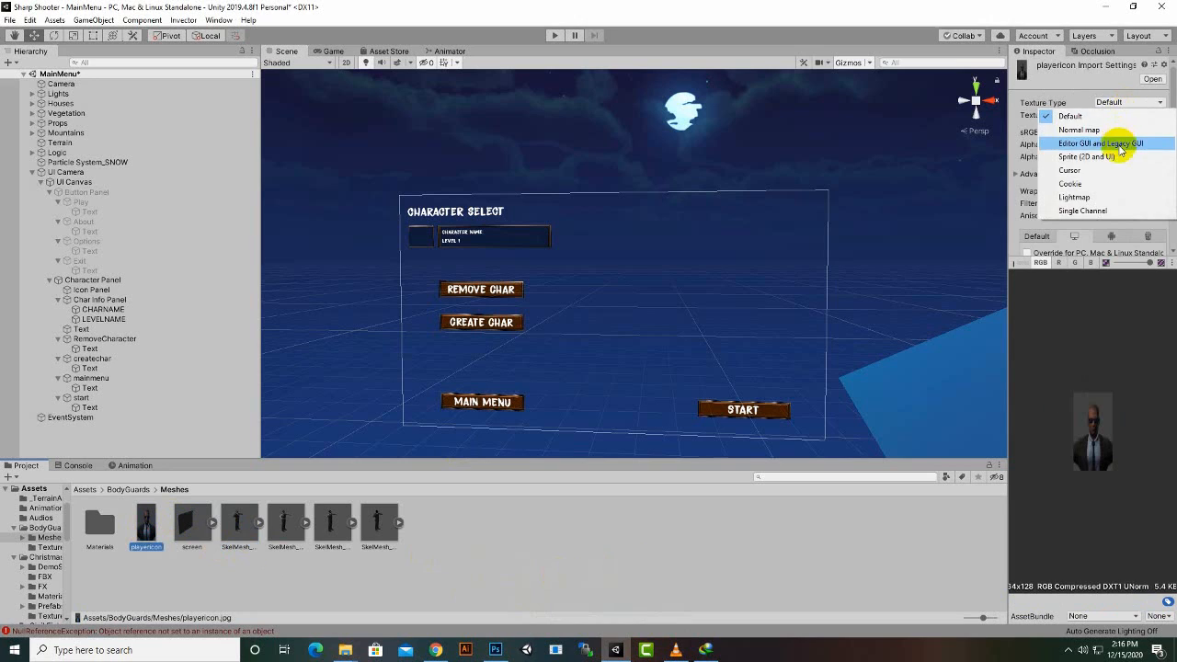
click(1109, 143)
scroll(1147, 241, down, 4)
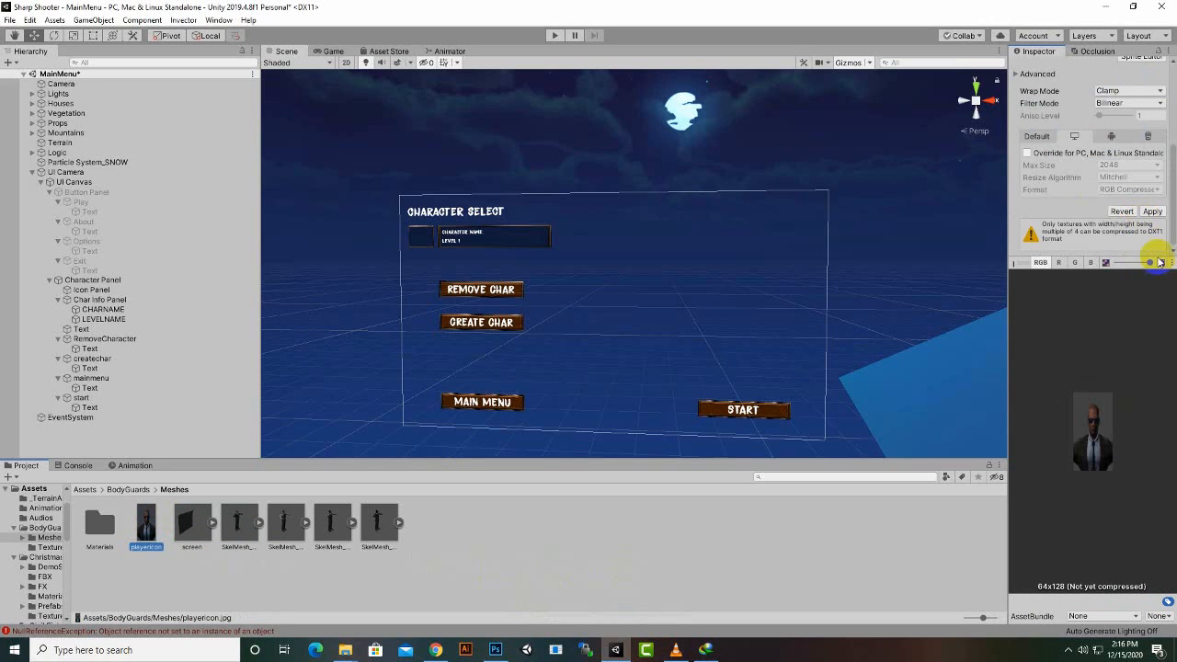
click(1152, 211)
drag(1072, 261, 1072, 504)
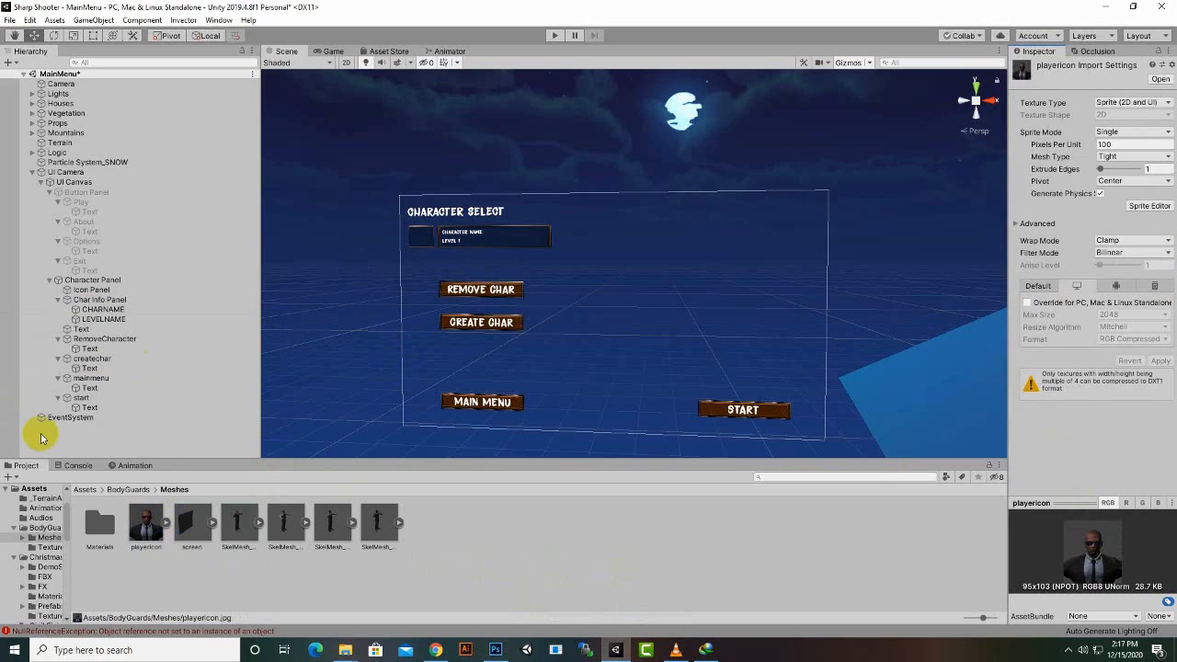
- Add a UI Image as a child of Icon Panel and assign playericon as its source image
click(413, 241)
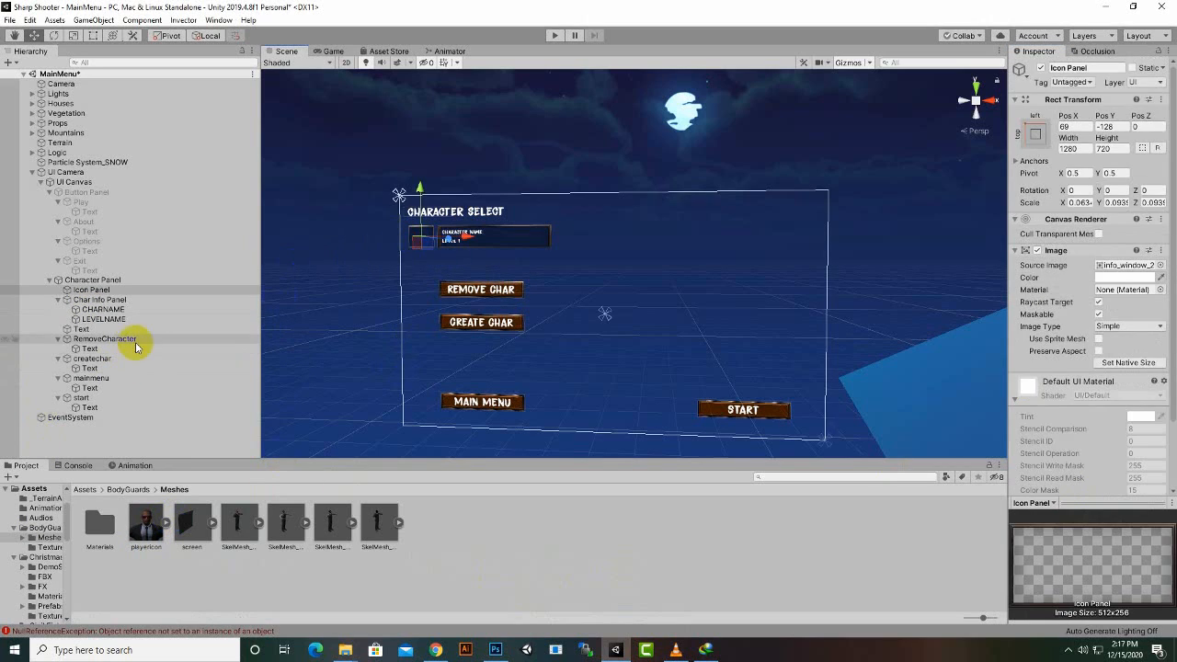
right_click(79, 291)
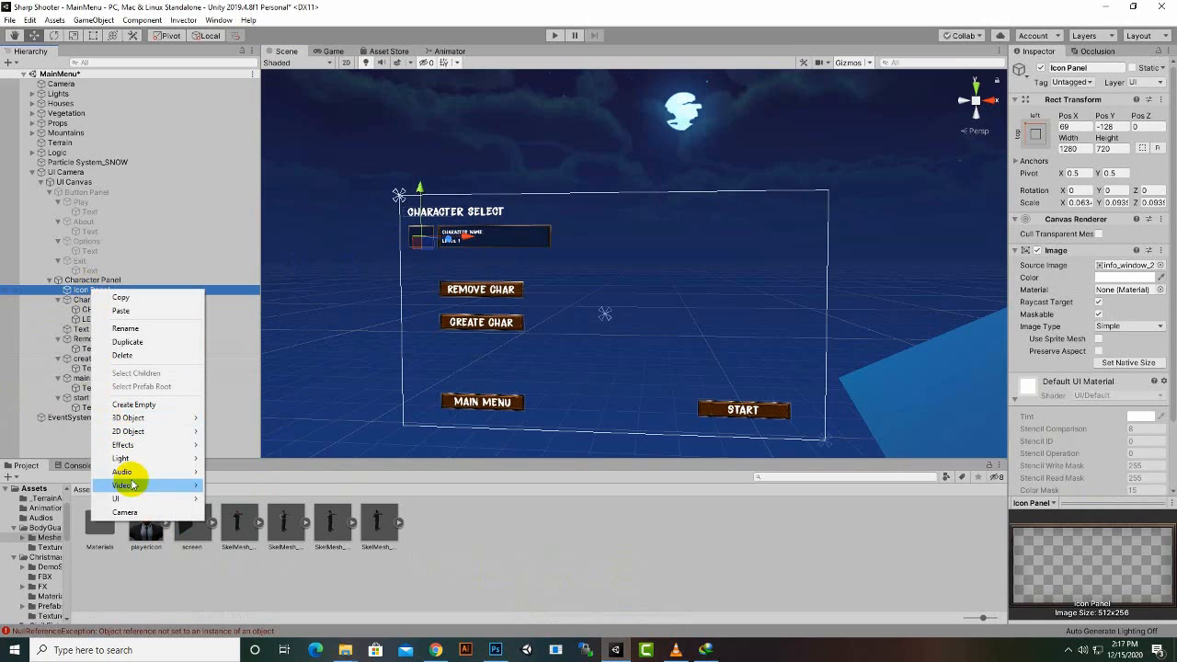
mouse_move(134, 496)
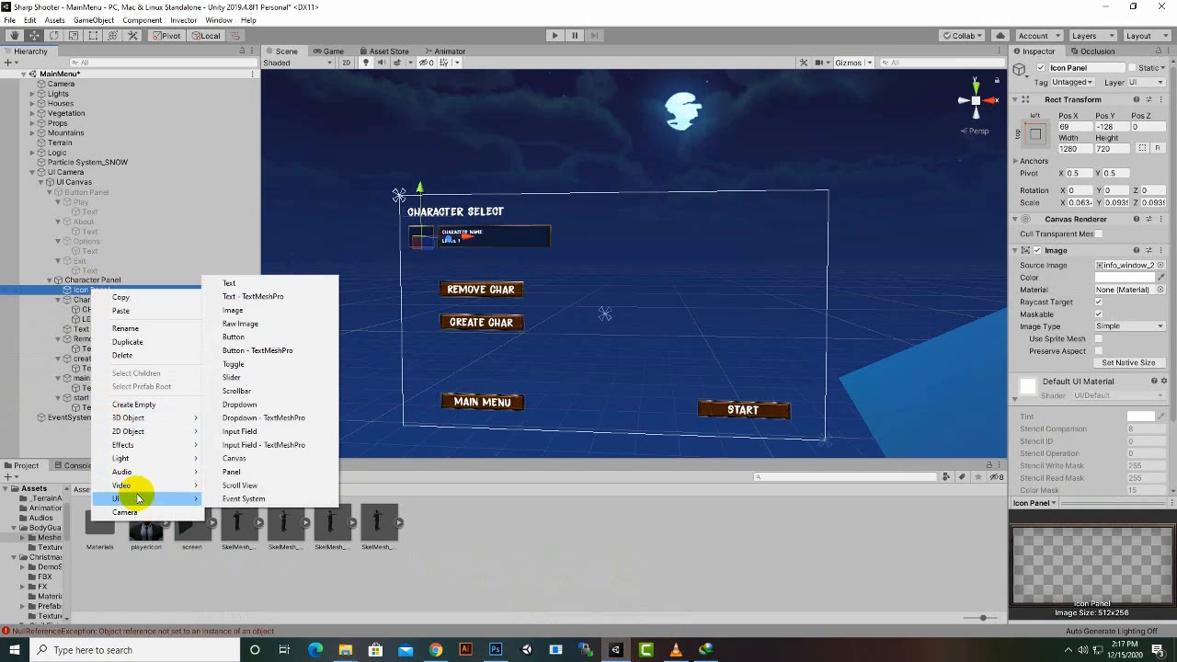
click(264, 310)
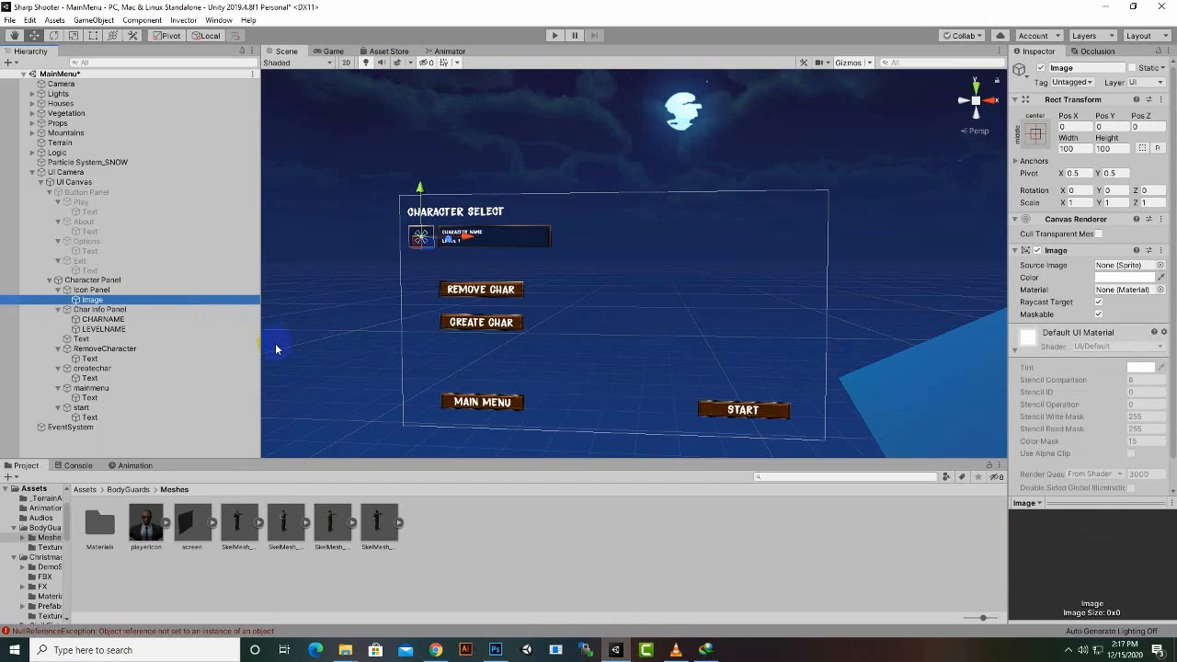
drag(177, 541, 1116, 265)
- Scale the portrait image to about 10.28 by 5.35 inside the icon frame and preview the scene in Play mode
scroll(589, 237, up, 3)
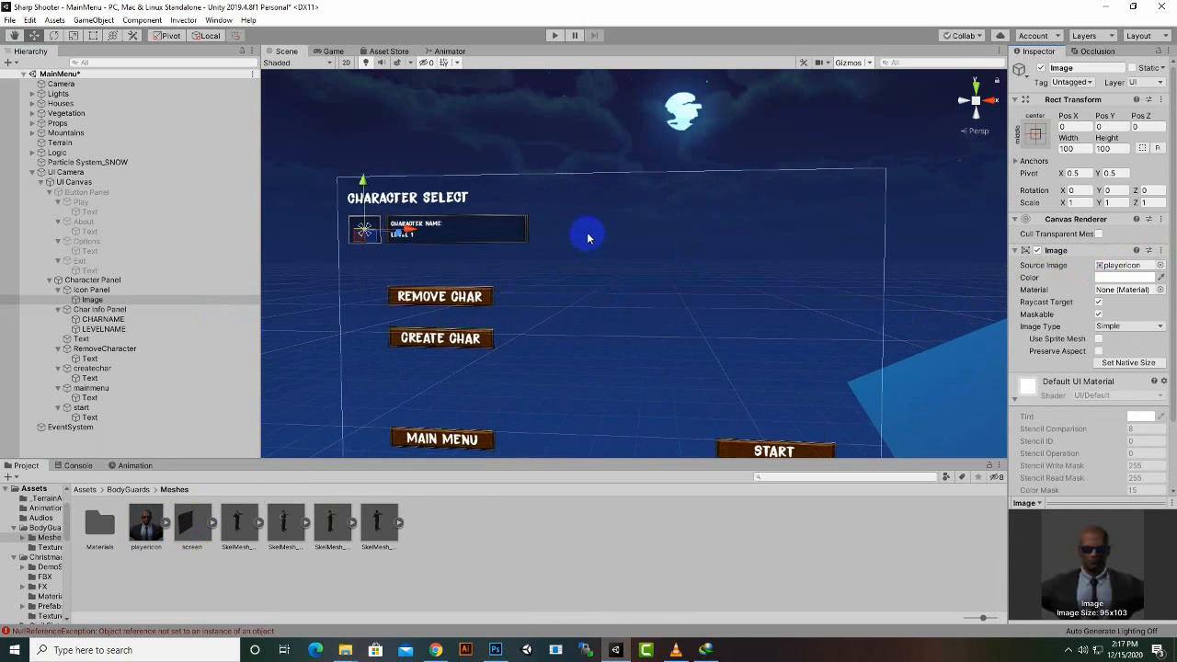
scroll(425, 284, up, 2)
middle_drag(442, 289, 759, 310)
scroll(564, 198, up, 5)
scroll(564, 198, up, 4)
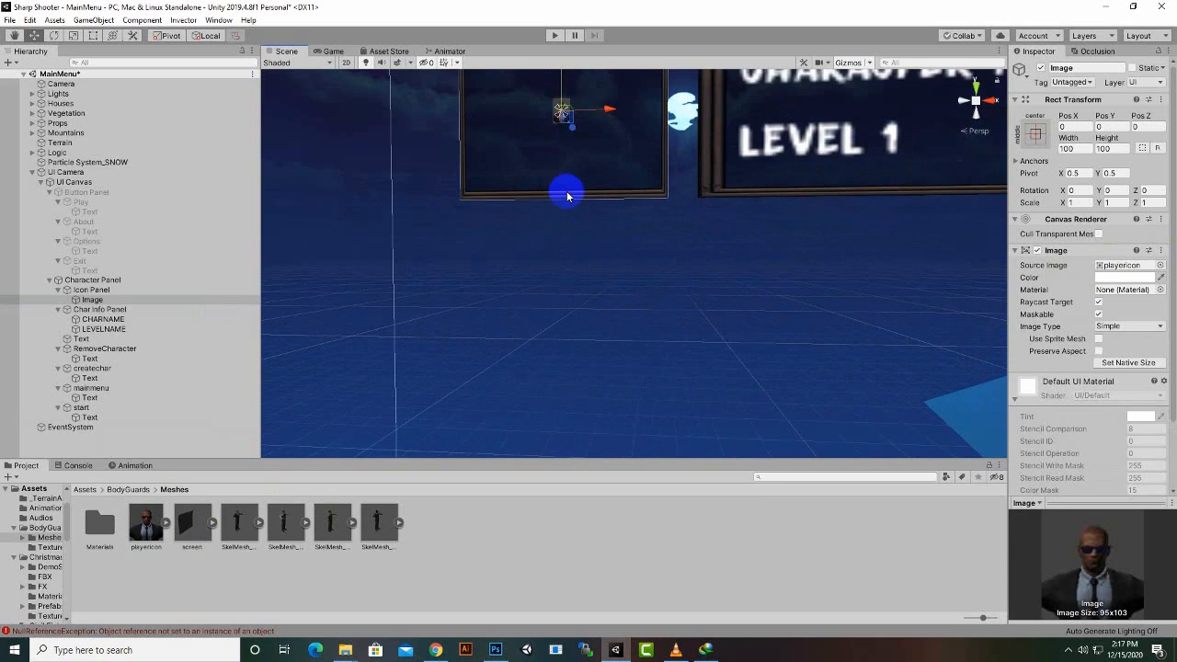
scroll(566, 189, down, 3)
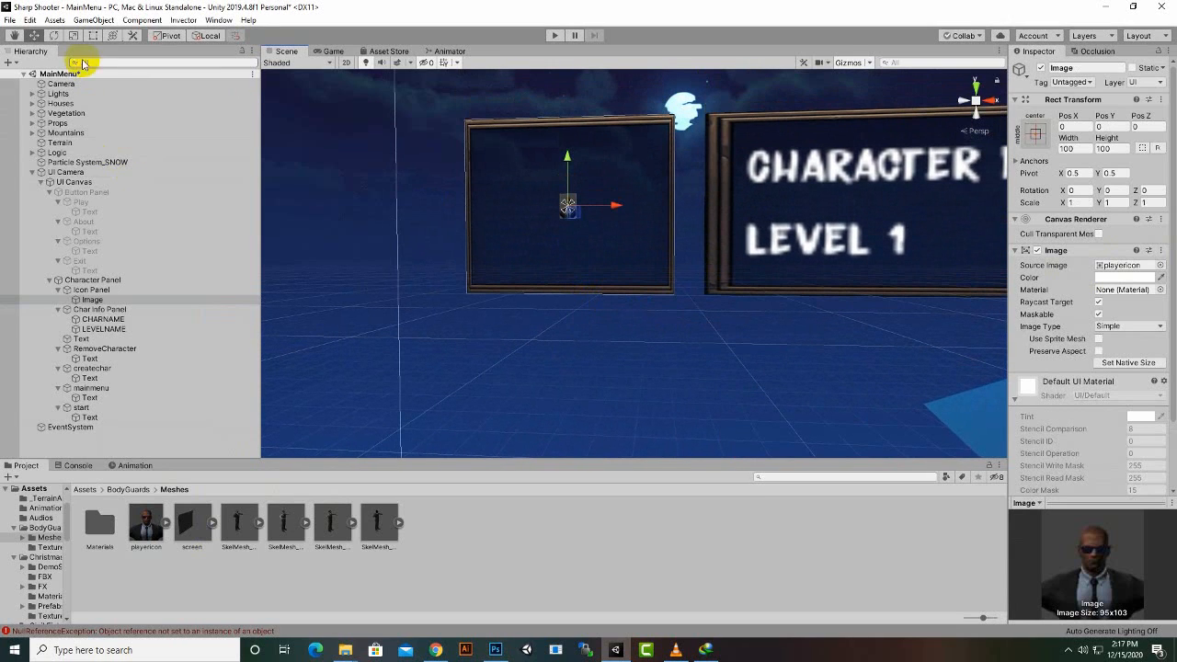
drag(567, 205, 663, 218)
scroll(592, 273, down, 10)
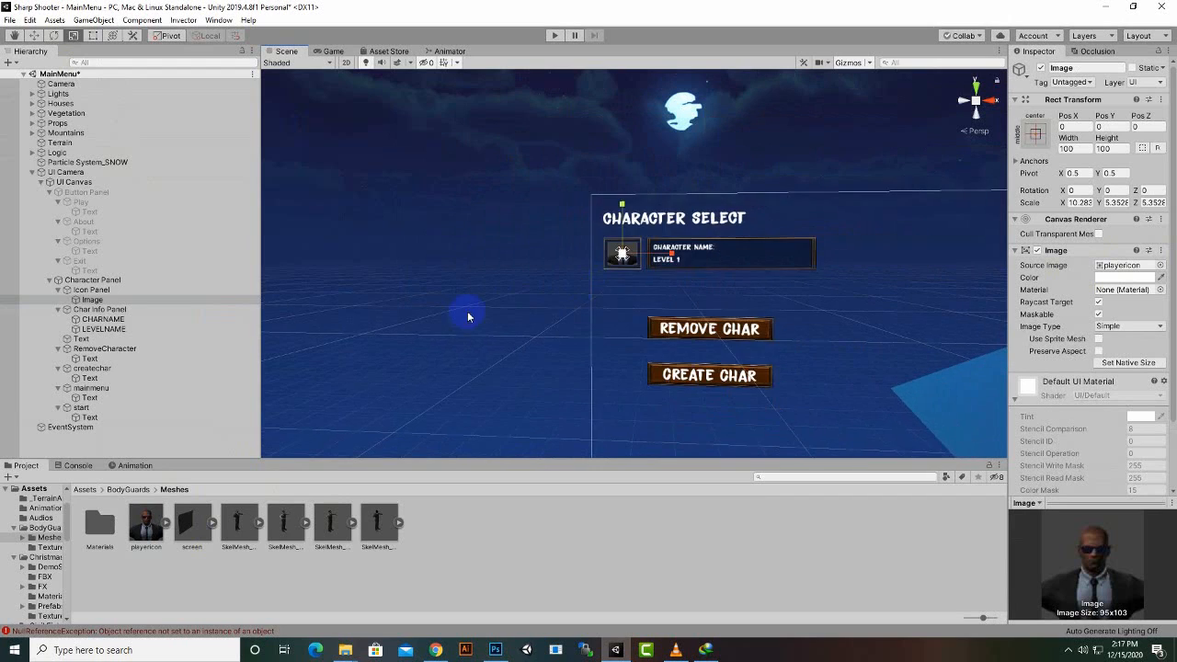
middle_drag(467, 319, 377, 301)
click(556, 35)
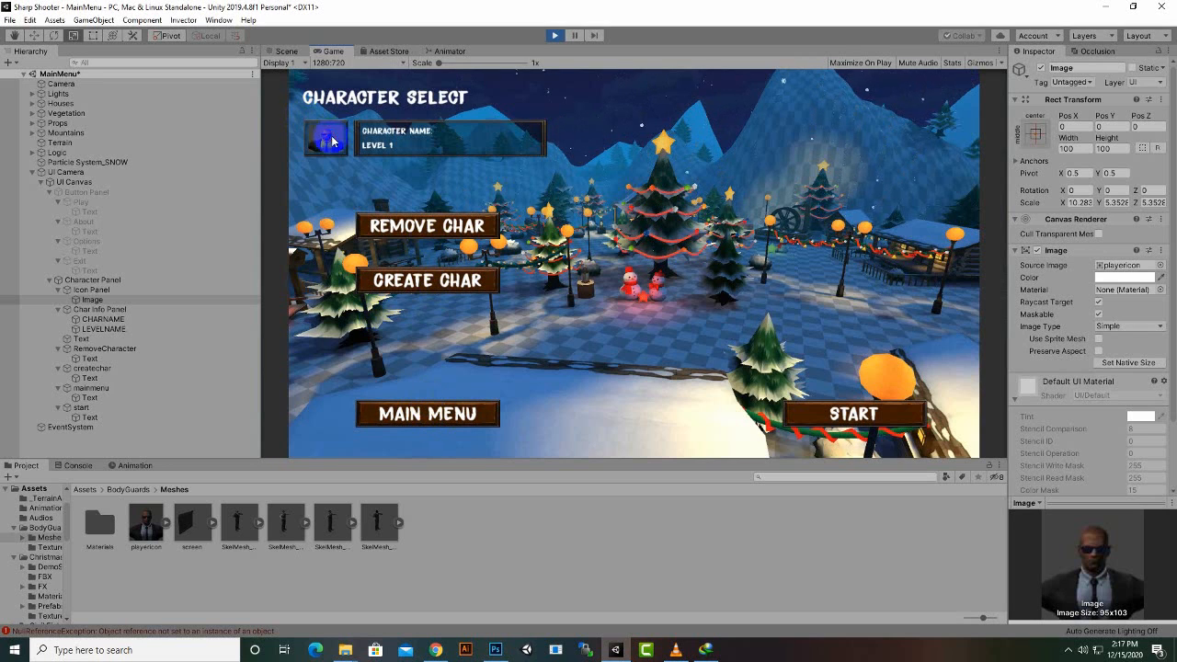
click(556, 35)
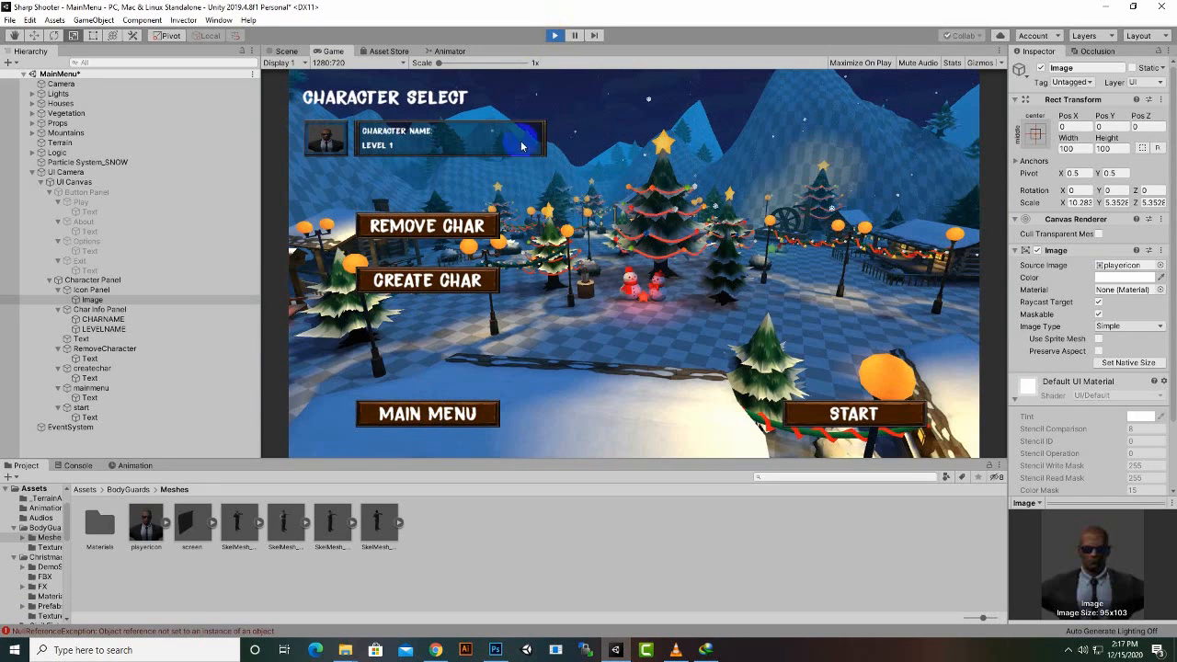
- Enlarge the portrait image to a scale of about 11.7 by 6.09 and check it in the Game view
scroll(580, 217, up, 5)
middle_drag(538, 243, 733, 291)
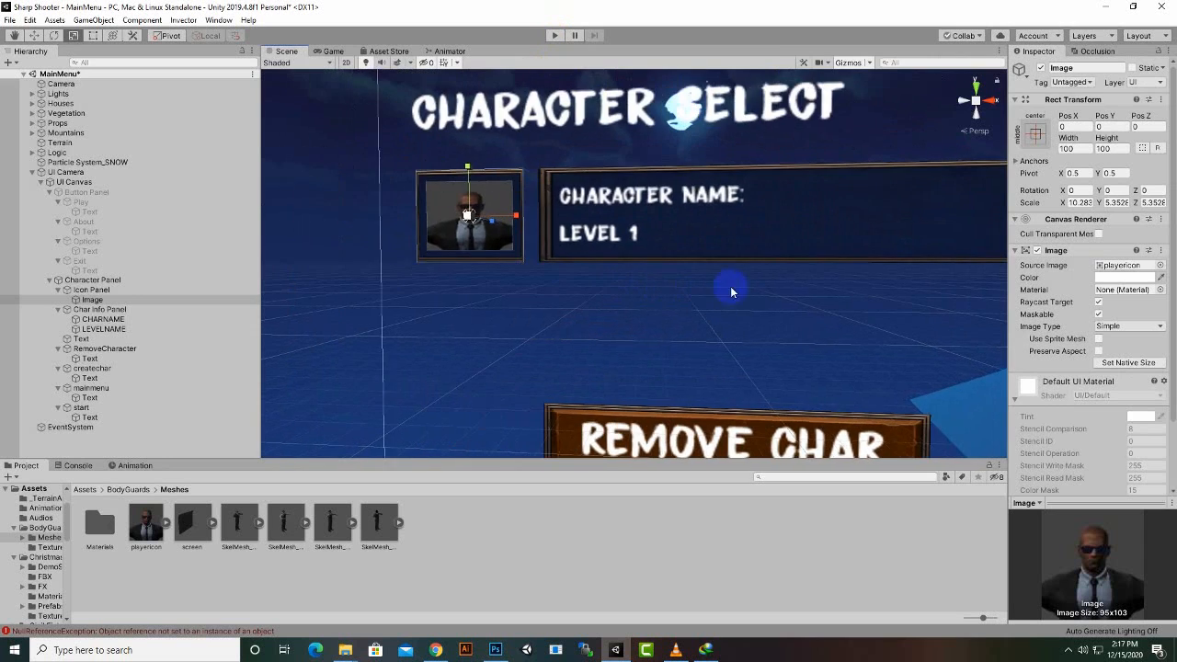
scroll(458, 218, up, 2)
middle_drag(502, 240, 801, 297)
scroll(701, 267, down, 2)
scroll(701, 267, up, 4)
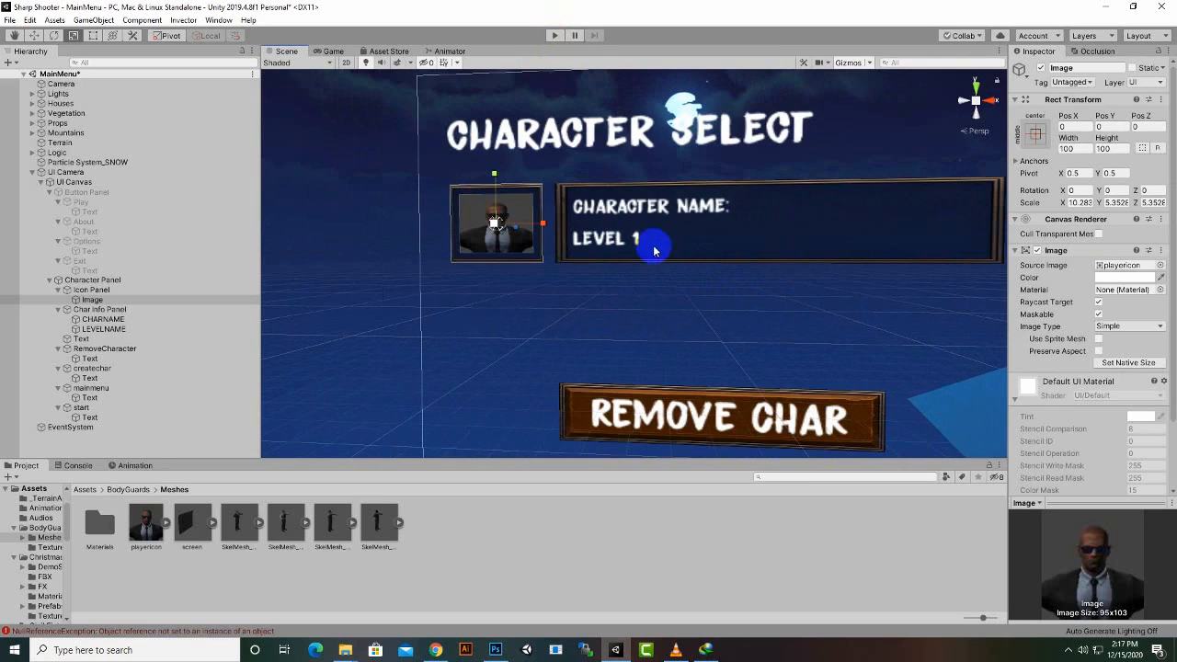
drag(570, 260, 579, 249)
scroll(515, 211, down, 5)
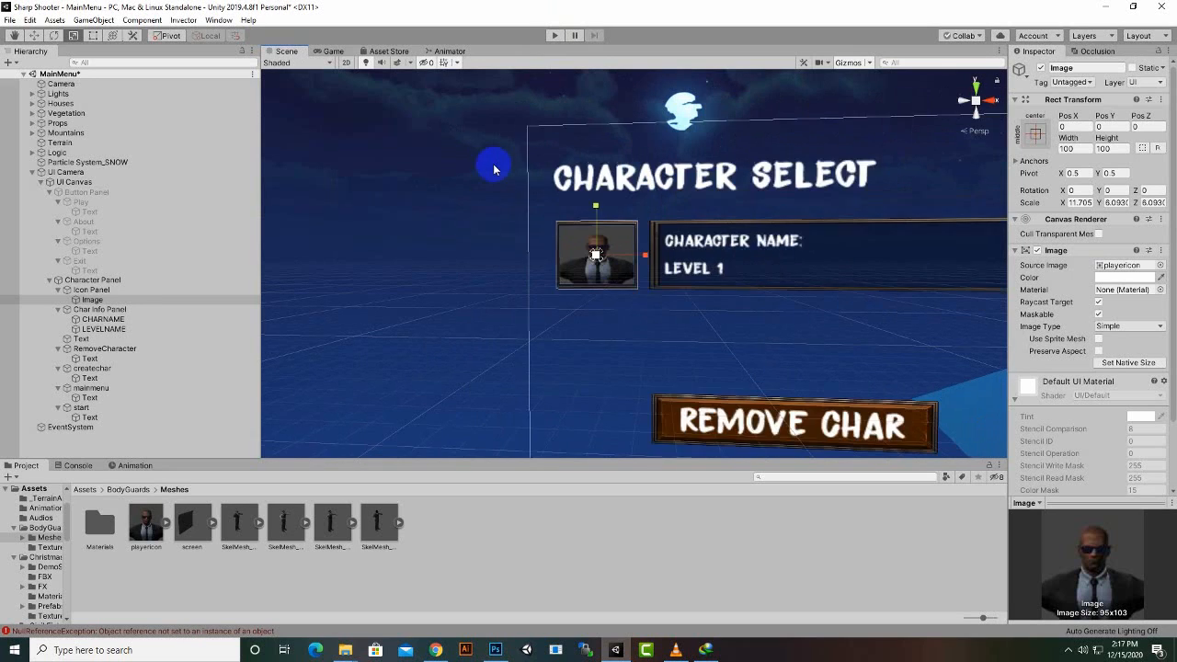
click(333, 50)
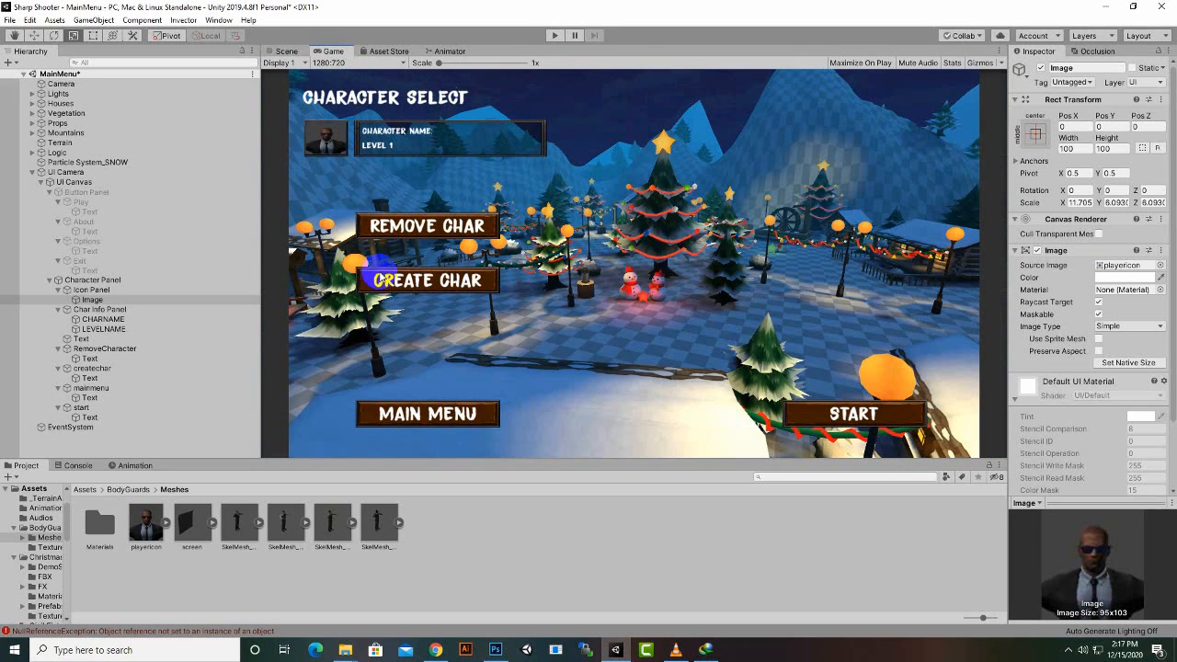
click(285, 51)
- Select the Character Panel and collapse its children in the Hierarchy
scroll(377, 317, down, 3)
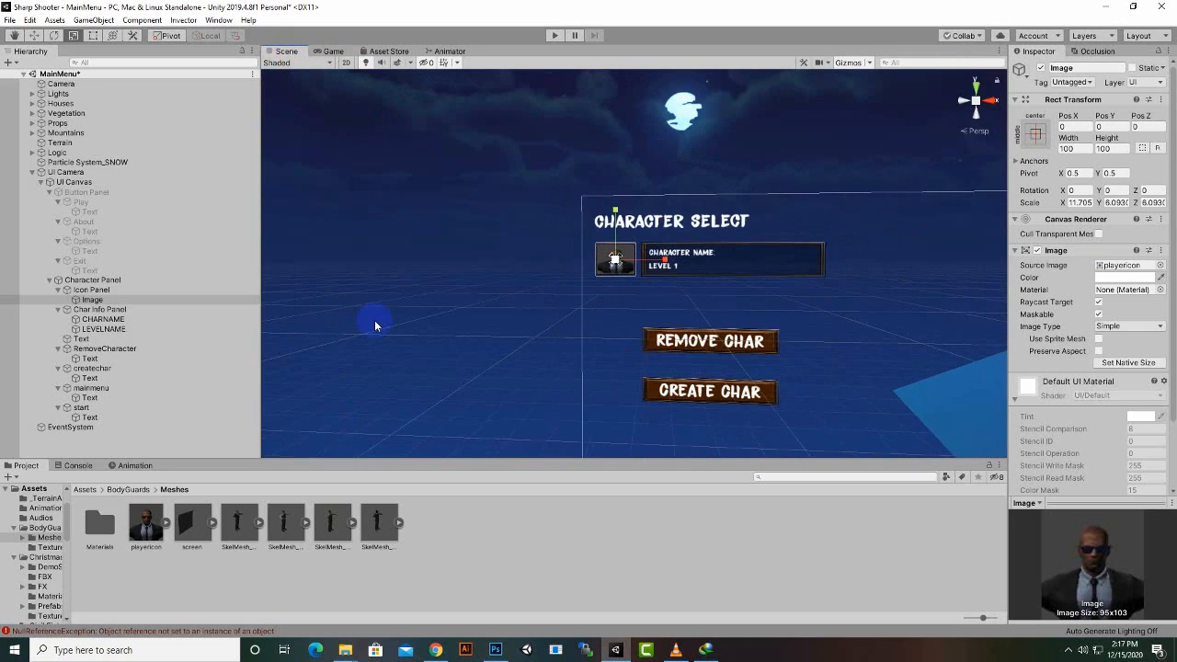
click(97, 278)
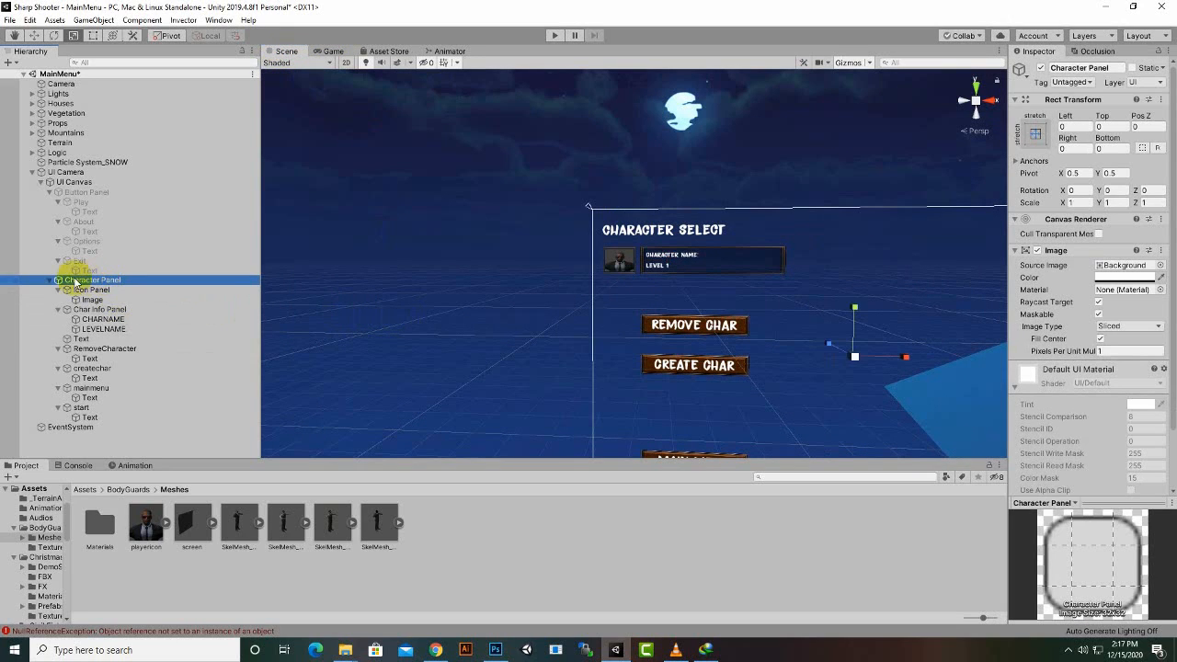
click(50, 280)
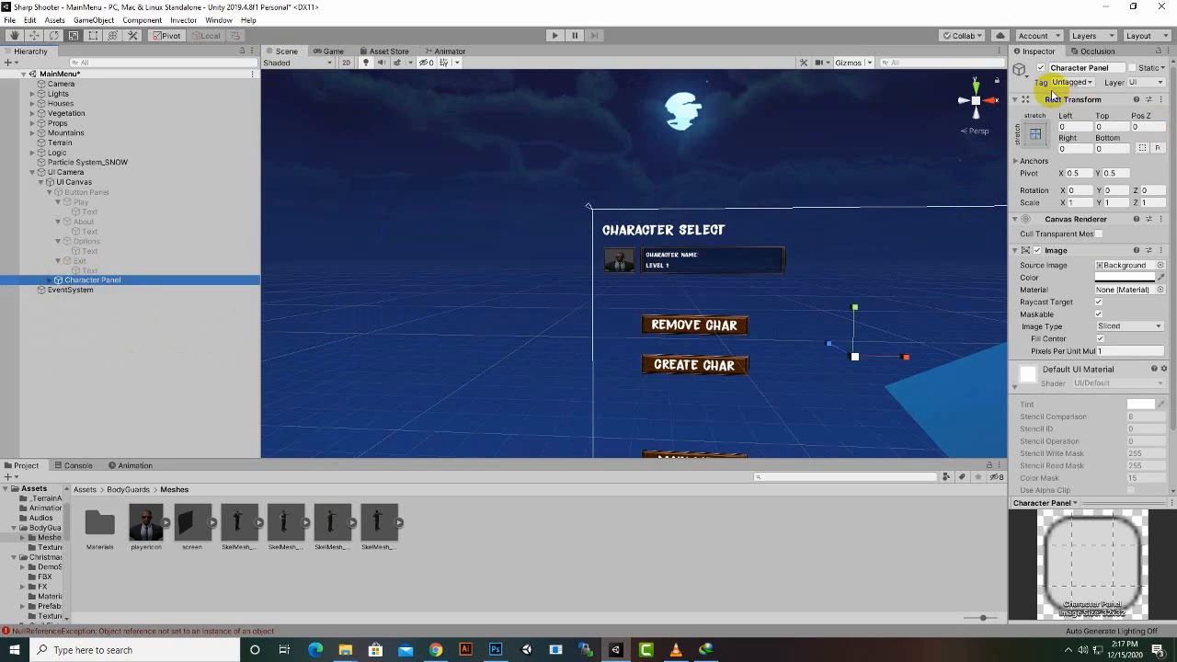
scroll(638, 216, down, 3)
middle_drag(433, 304, 360, 283)
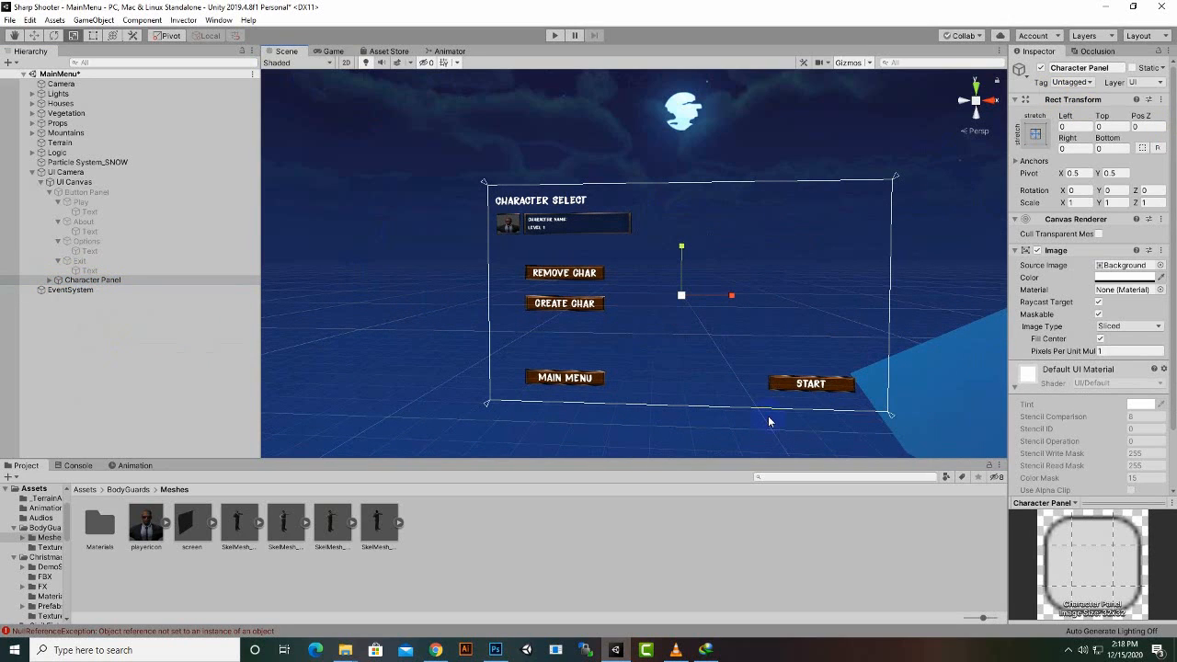